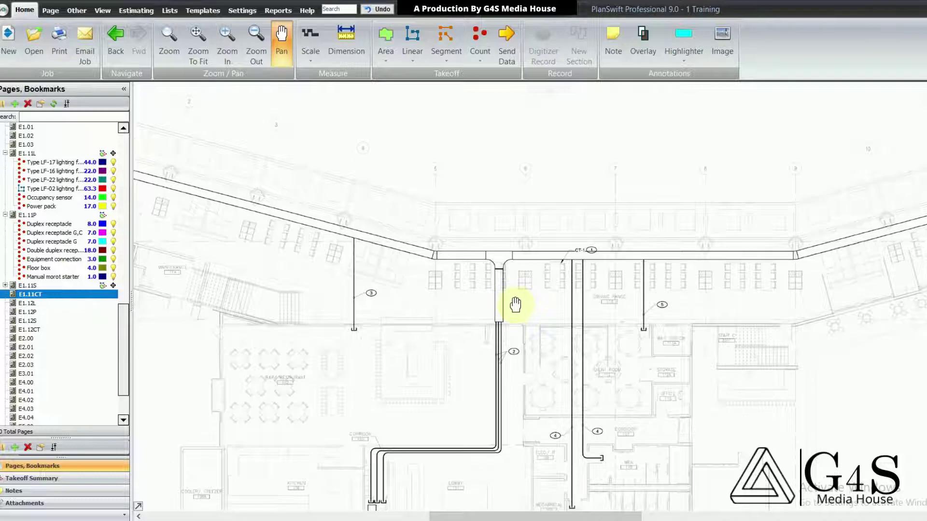
# - Examine the cable tray CT-1 routing and the numbered conduit runs branching off it along the driving range on the first floor plan
pyautogui.moveTo(515, 304); pyautogui.dragTo(470, 254)
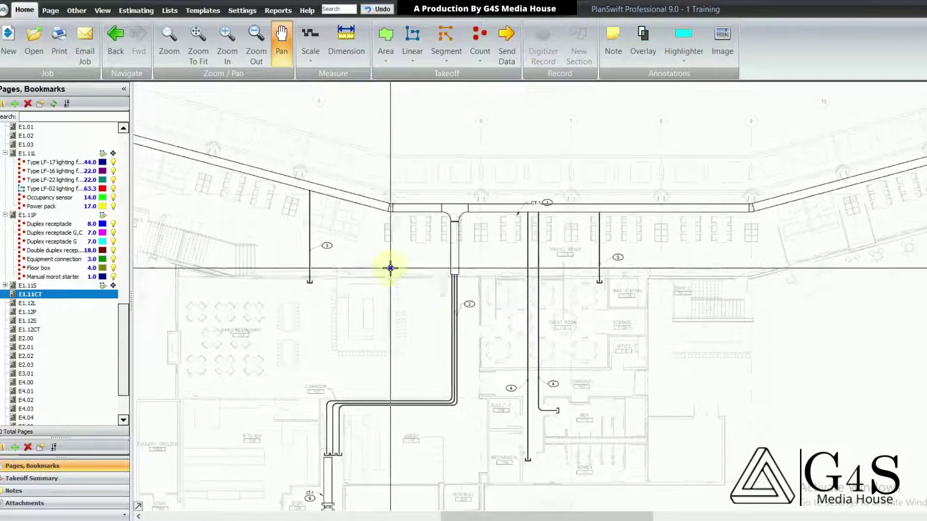
pyautogui.moveTo(390, 264); pyautogui.dragTo(497, 325)
pyautogui.moveTo(612, 317); pyautogui.dragTo(502, 326)
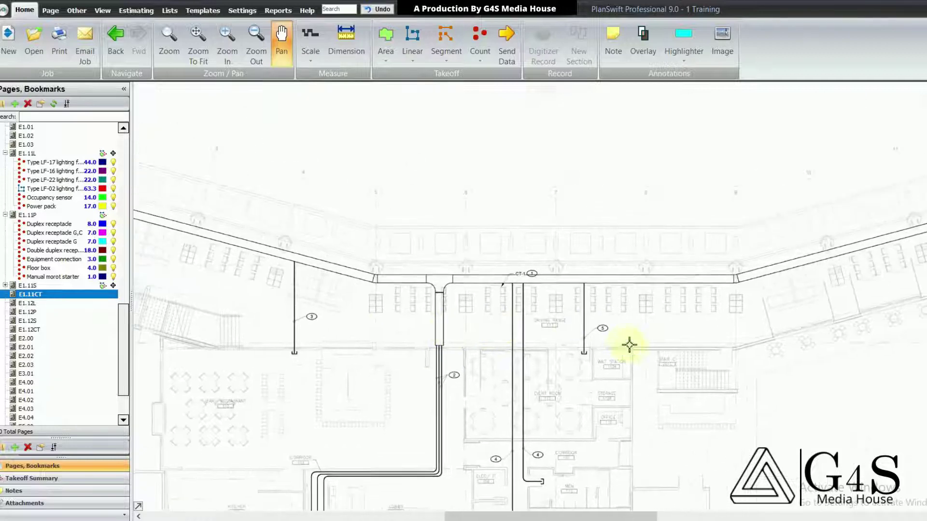
pyautogui.moveTo(629, 344); pyautogui.dragTo(556, 330)
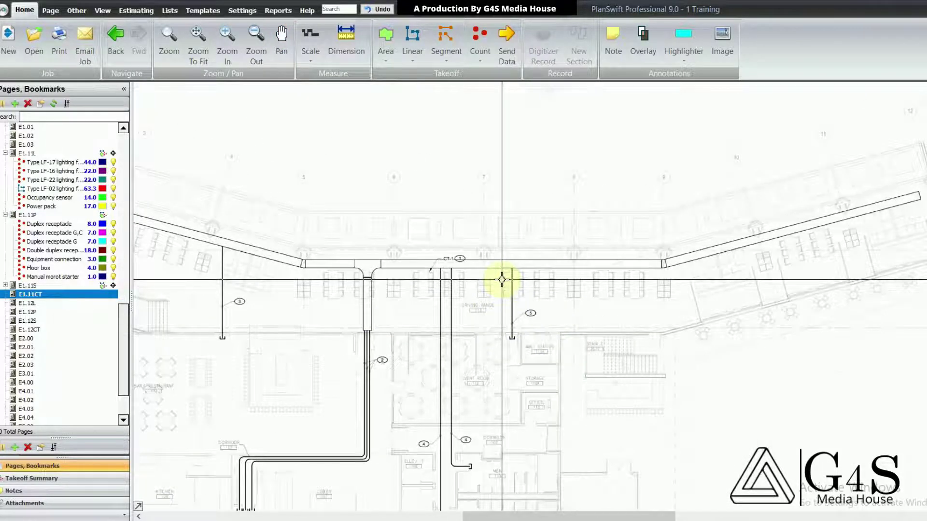
pyautogui.moveTo(563, 281); pyautogui.dragTo(618, 321)
pyautogui.moveTo(341, 314); pyautogui.dragTo(502, 321)
pyautogui.moveTo(433, 336); pyautogui.dragTo(504, 334)
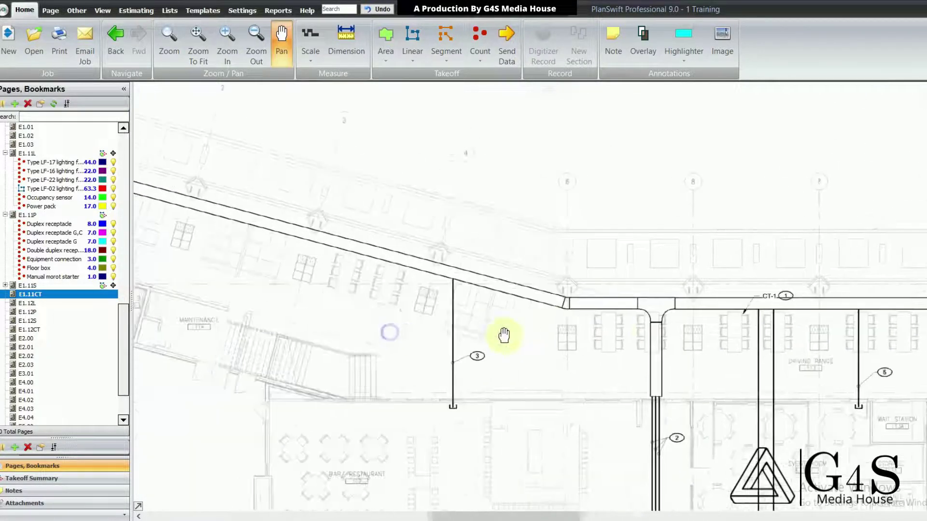
pyautogui.press('Escape')
pyautogui.scroll(3, 595, 311)
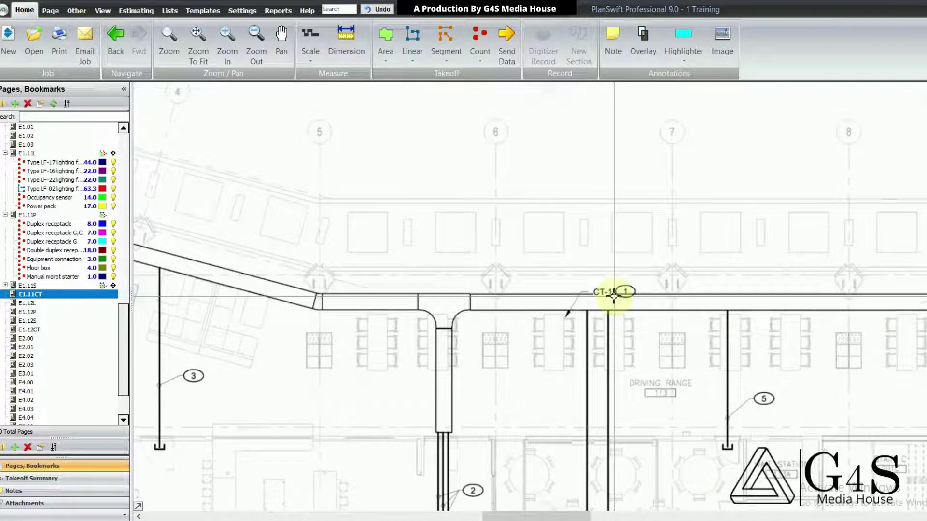
pyautogui.moveTo(617, 350); pyautogui.dragTo(576, 351)
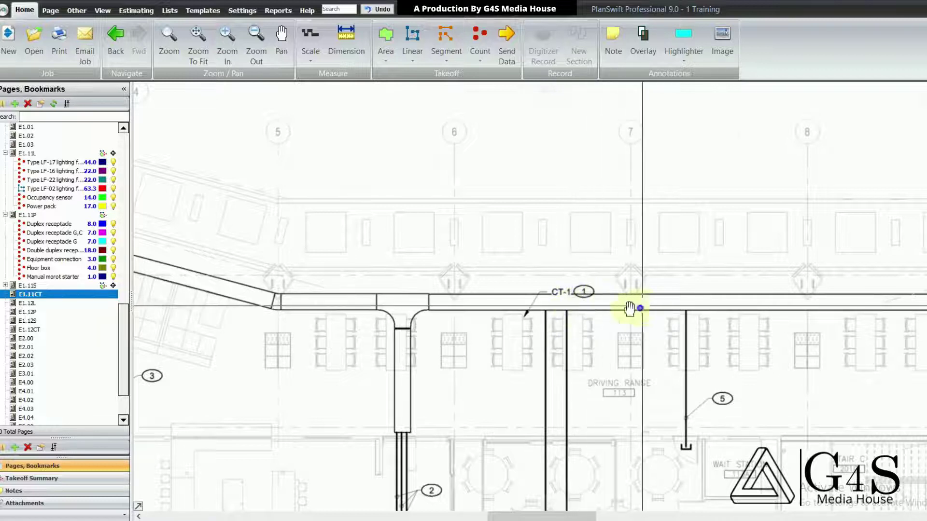
pyautogui.moveTo(623, 310); pyautogui.dragTo(549, 314)
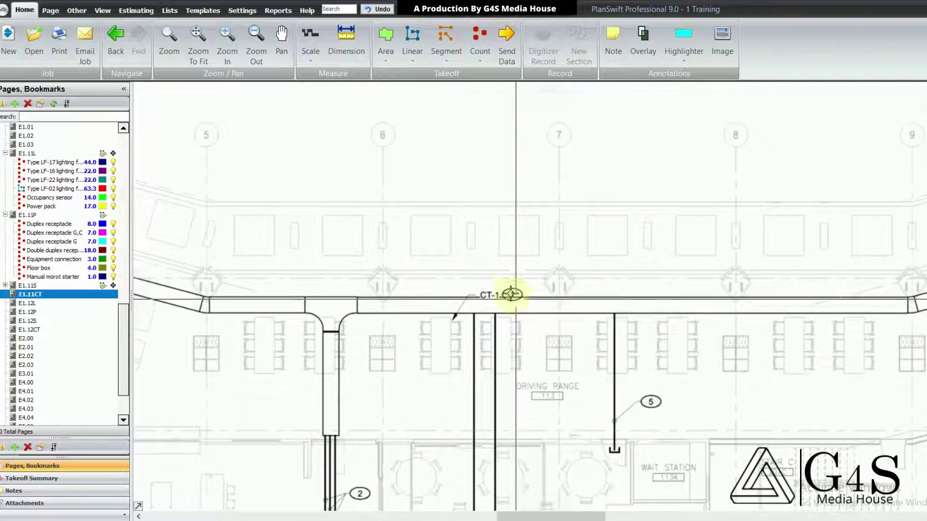
# - Read the keyed electrical notes on sheet E1.11CT that describe the cable tray and conduit runs
pyautogui.scroll(-3, 554, 296)
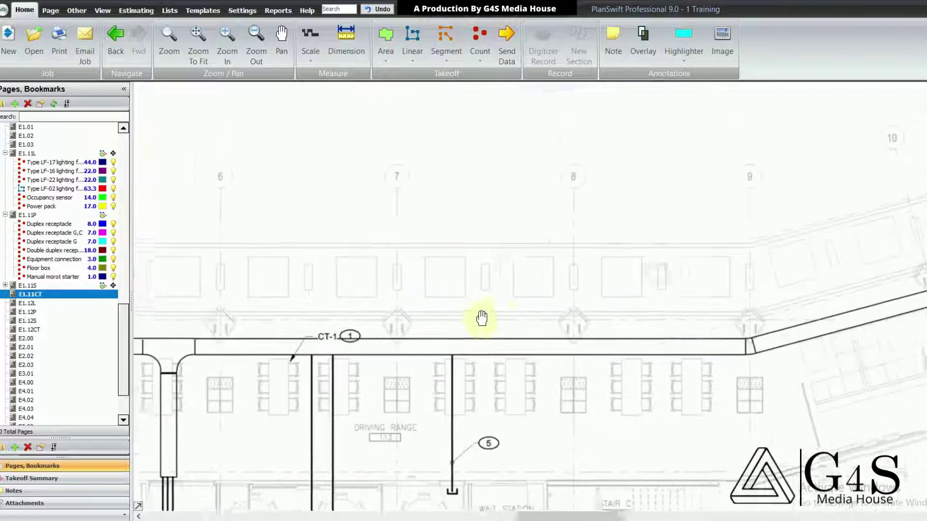
pyautogui.scroll(-5, 601, 292)
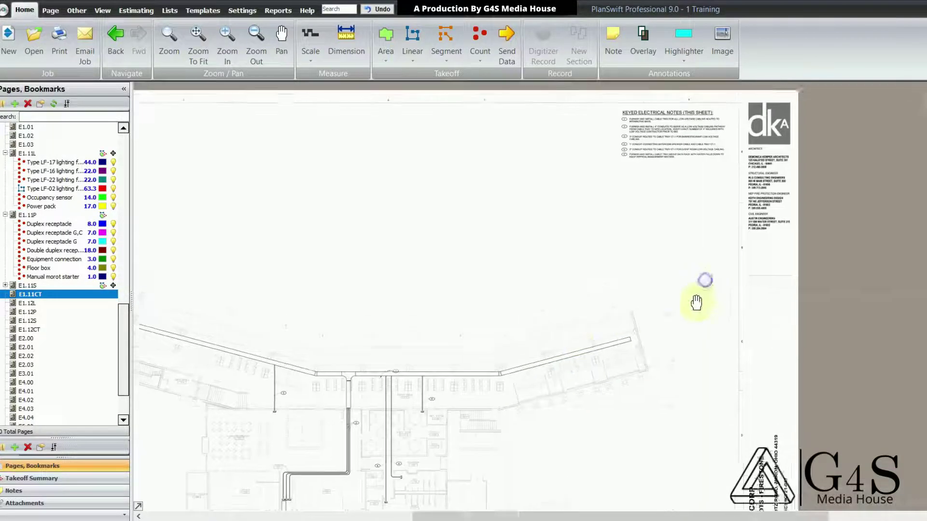
pyautogui.scroll(6, 645, 203)
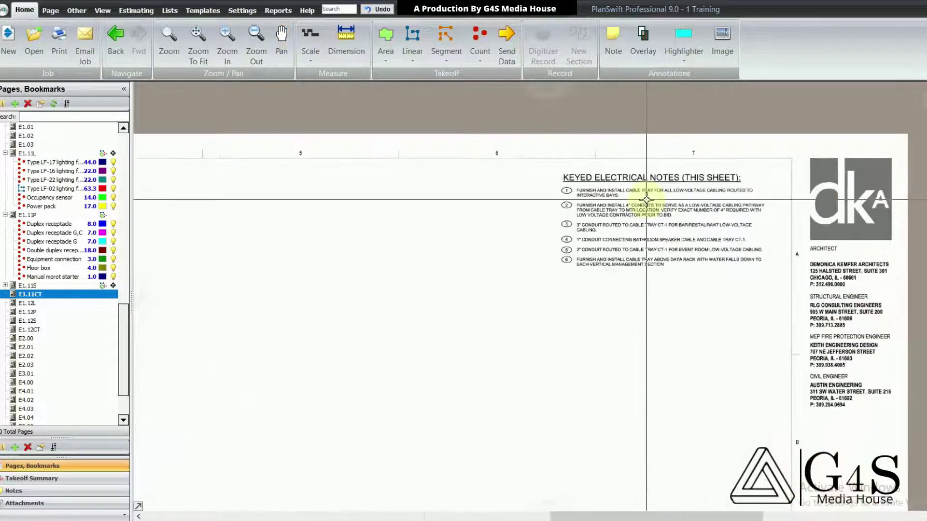
pyautogui.moveTo(683, 223); pyautogui.dragTo(659, 244)
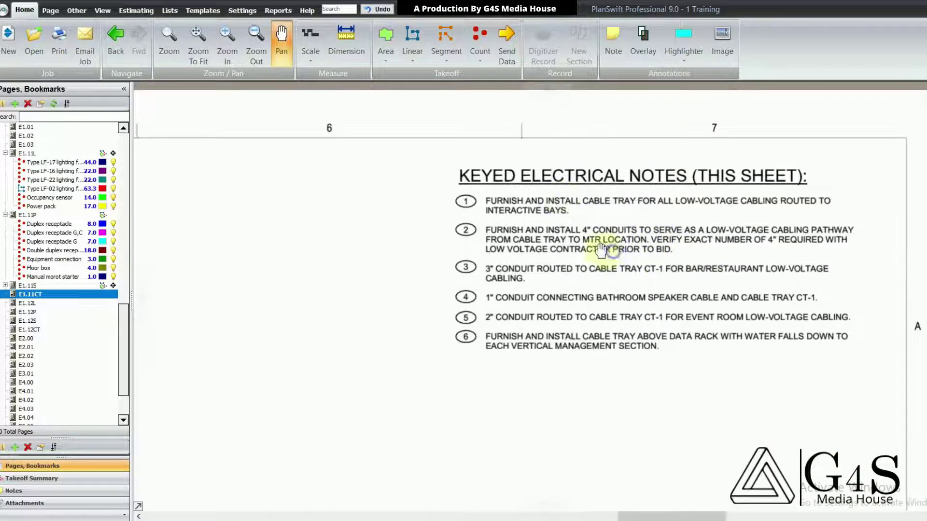
pyautogui.moveTo(600, 244); pyautogui.dragTo(600, 250)
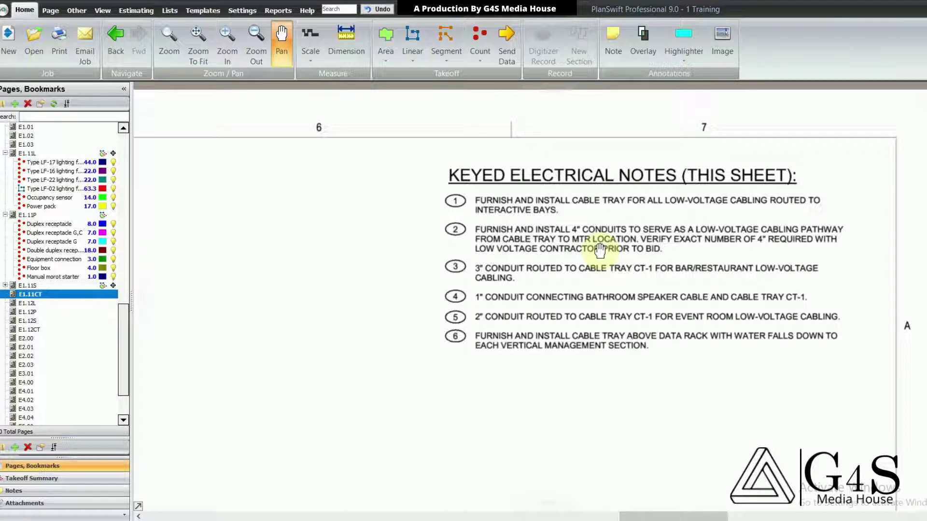
pyautogui.moveTo(600, 250); pyautogui.dragTo(636, 189)
pyautogui.moveTo(429, 383); pyautogui.dragTo(613, 190)
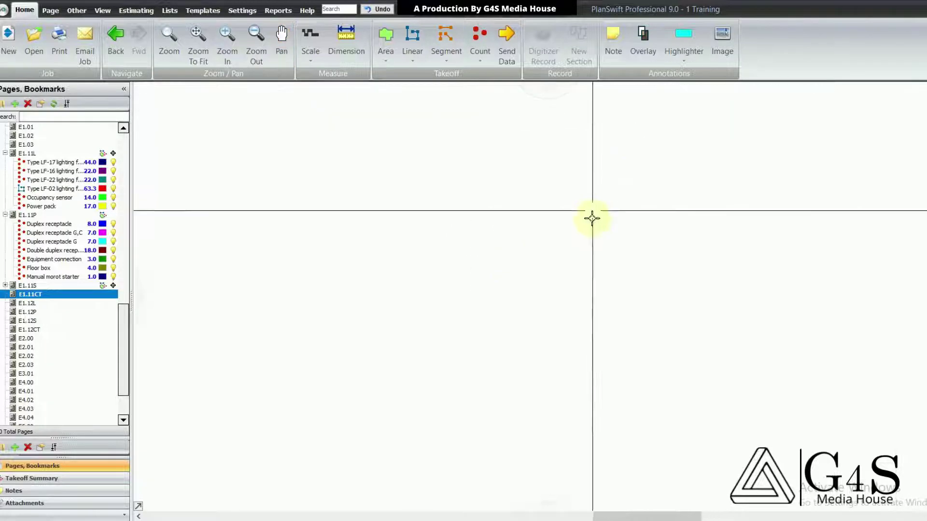
# - Set the E1.11CT page scale to 1/8" = 1' 0" to match the scale noted under the cable tray routing plan title
pyautogui.scroll(-3, 592, 220)
pyautogui.moveTo(484, 387); pyautogui.dragTo(628, 169)
pyautogui.moveTo(563, 343); pyautogui.dragTo(626, 273)
pyautogui.scroll(3, 660, 285)
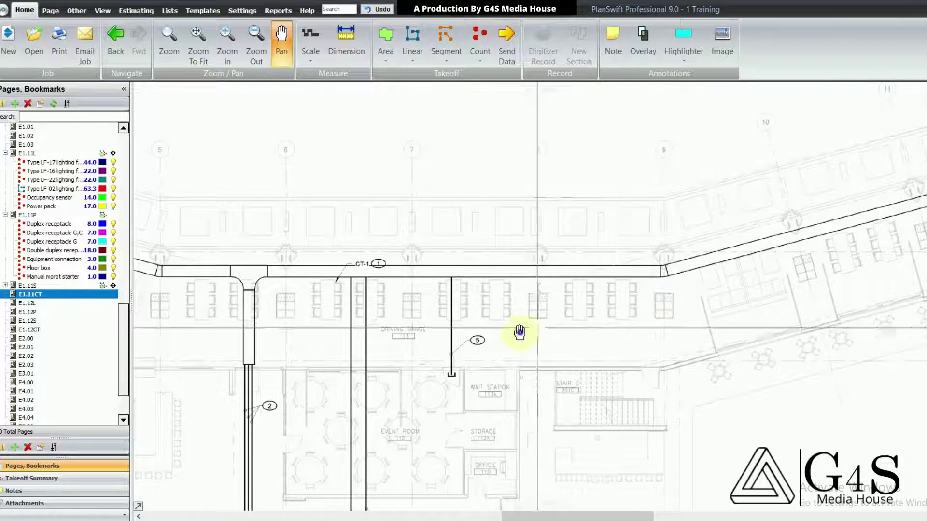
pyautogui.moveTo(519, 331); pyautogui.dragTo(601, 280)
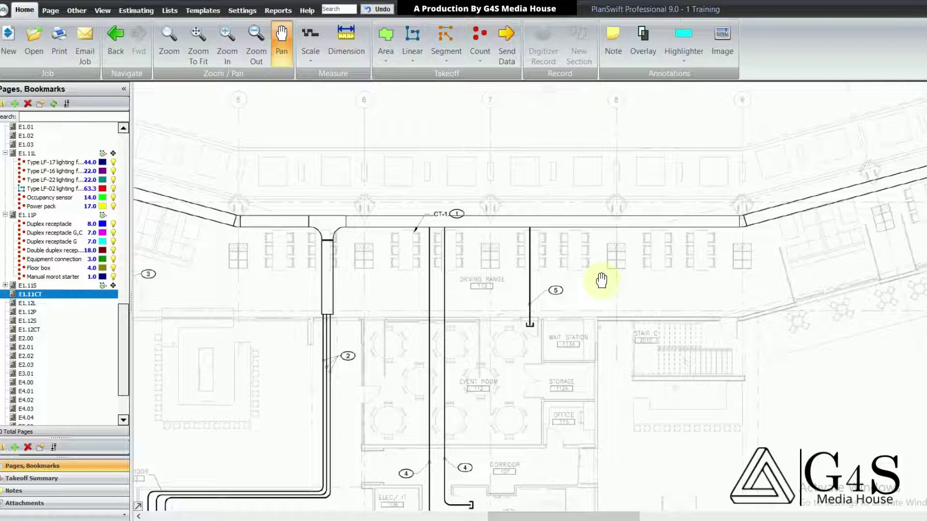
pyautogui.moveTo(601, 280); pyautogui.dragTo(690, 290)
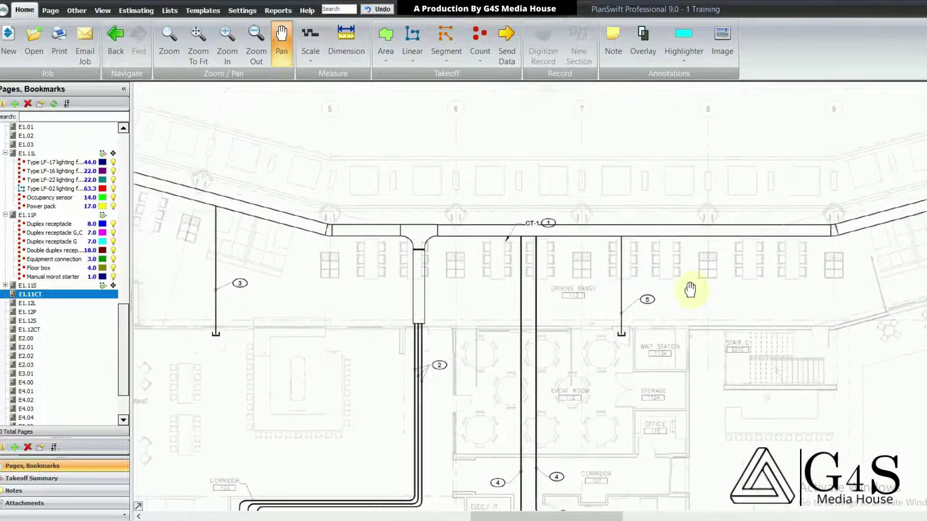
pyautogui.moveTo(478, 317)
pyautogui.mouseDown()
pyautogui.moveTo(631, 293)
pyautogui.moveTo(590, 286)
pyautogui.mouseUp()
pyautogui.moveTo(553, 359); pyautogui.dragTo(531, 282)
pyautogui.moveTo(509, 345)
pyautogui.mouseDown()
pyautogui.moveTo(518, 259)
pyautogui.moveTo(498, 325)
pyautogui.moveTo(506, 273)
pyautogui.mouseUp()
pyautogui.moveTo(496, 375); pyautogui.dragTo(455, 294)
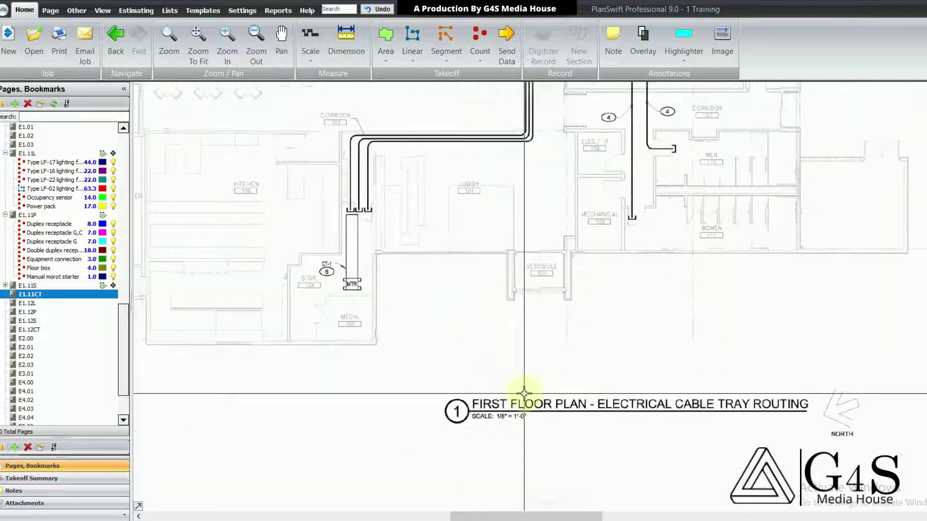
pyautogui.scroll(2, 524, 394)
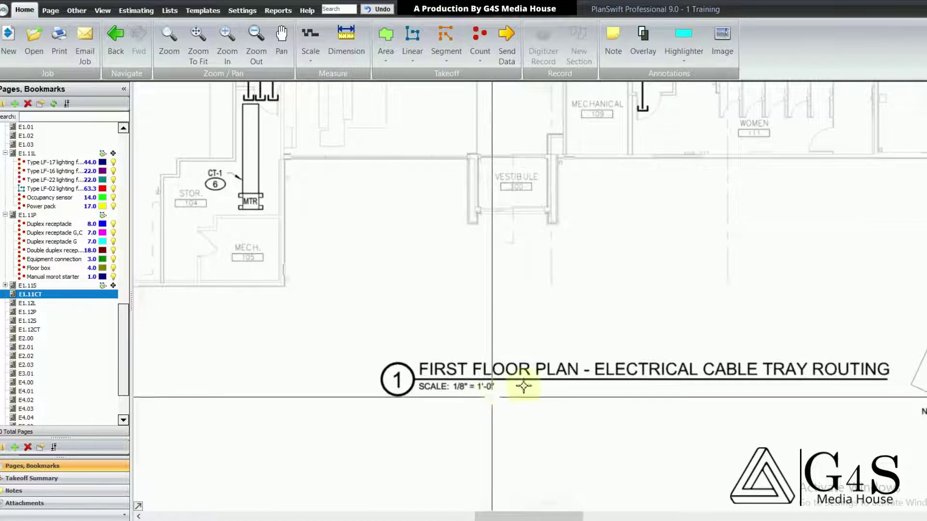
pyautogui.moveTo(567, 316); pyautogui.dragTo(565, 323)
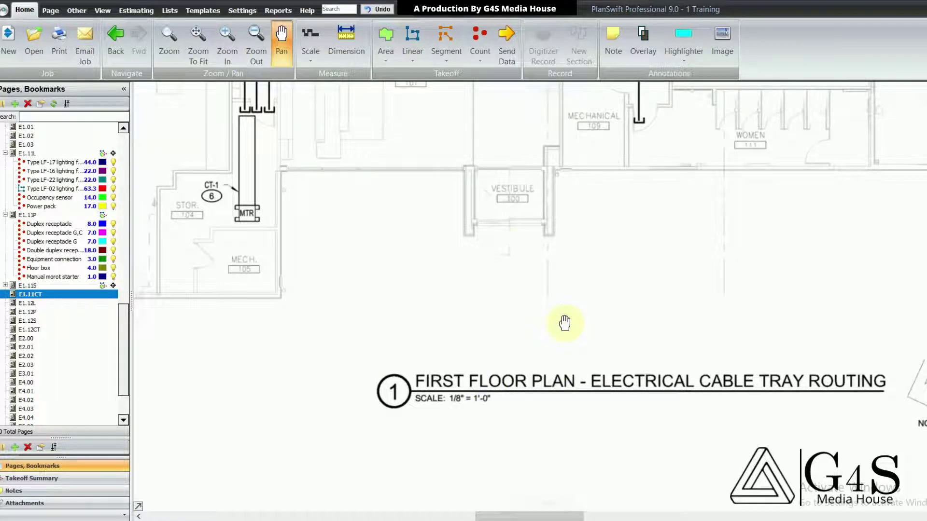
pyautogui.click(309, 62)
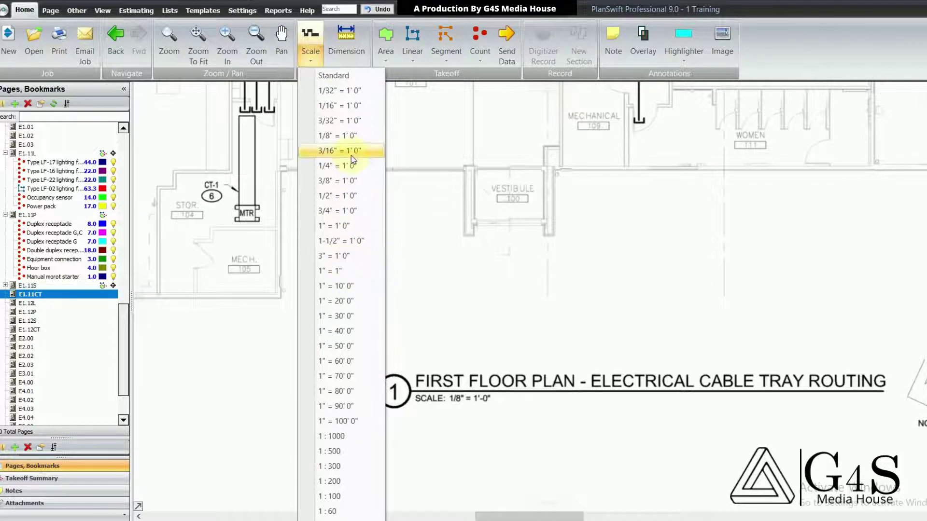
pyautogui.click(348, 135)
# - Dimension the width of cable tray CT-1 between grid lines 7 and 8, from its upper edge to its lower edge
pyautogui.moveTo(548, 259); pyautogui.dragTo(514, 396)
pyautogui.scroll(-4, 544, 296)
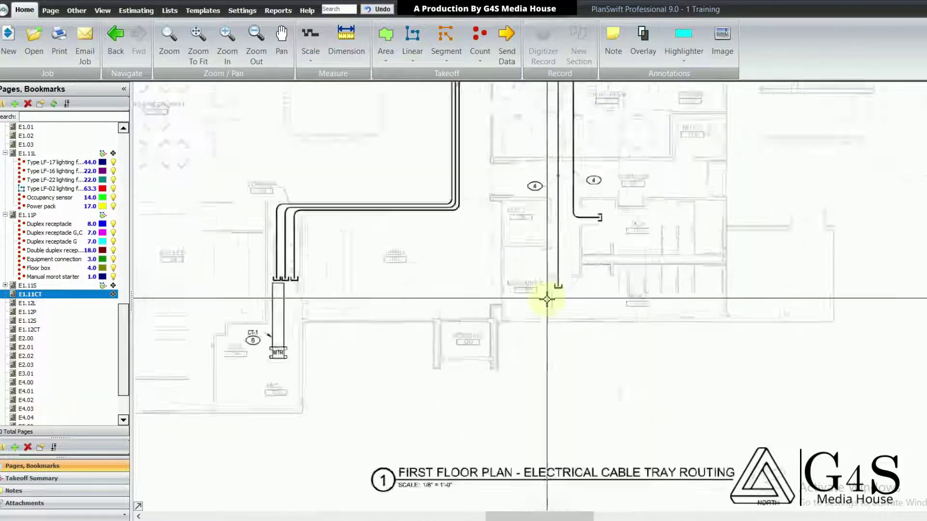
pyautogui.scroll(5, 441, 233)
pyautogui.moveTo(493, 279); pyautogui.dragTo(453, 279)
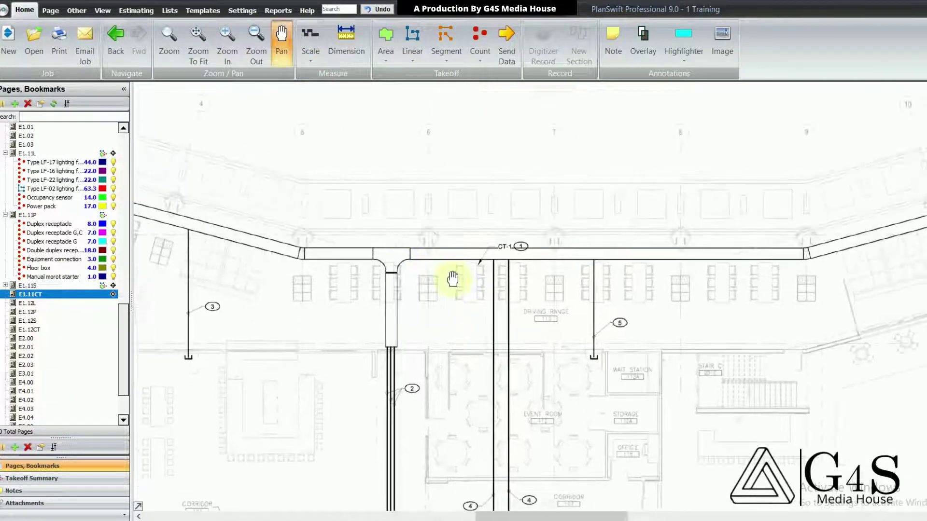
pyautogui.moveTo(618, 313); pyautogui.dragTo(602, 317)
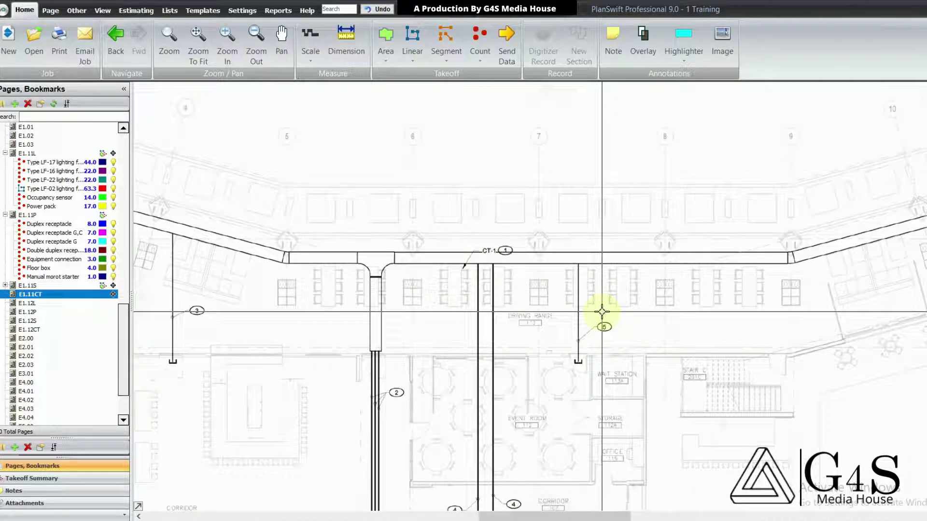
pyautogui.scroll(3, 608, 277)
pyautogui.moveTo(608, 282); pyautogui.dragTo(588, 285)
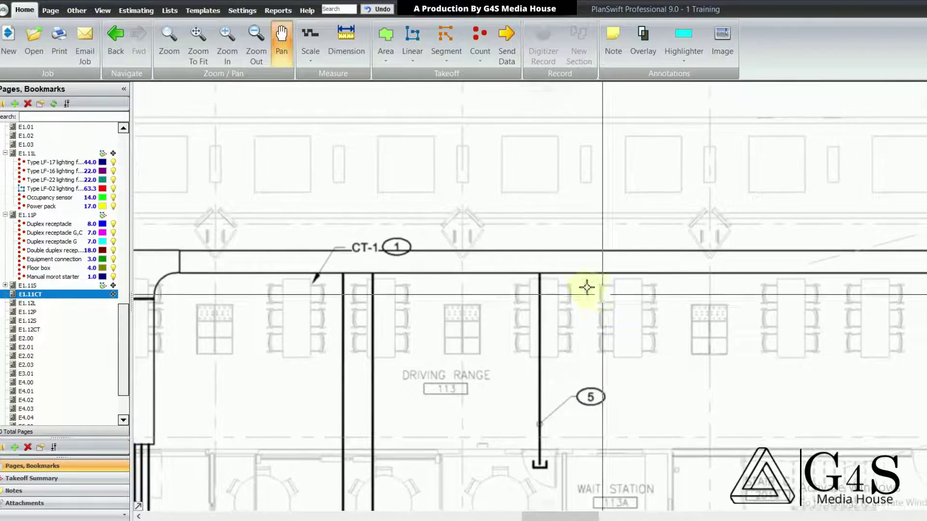
pyautogui.click(346, 44)
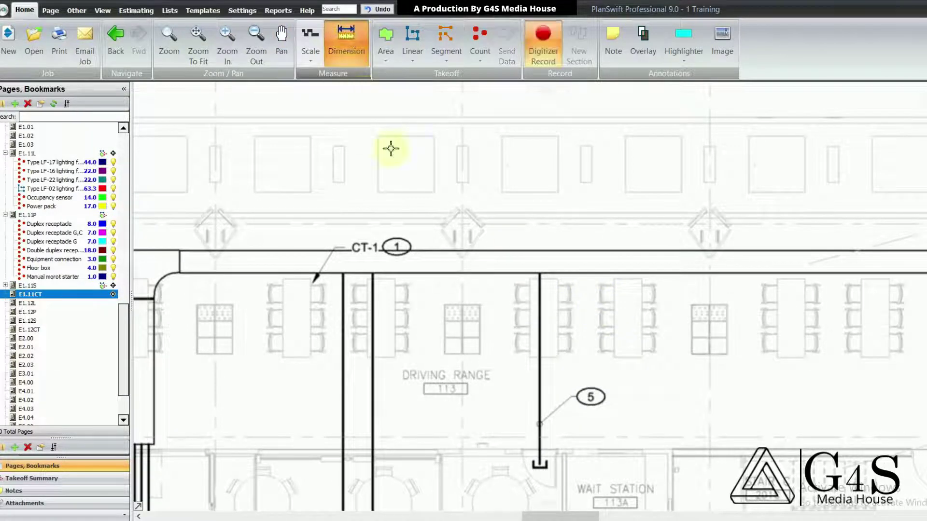
pyautogui.click(549, 245)
pyautogui.moveTo(652, 304); pyautogui.dragTo(551, 290)
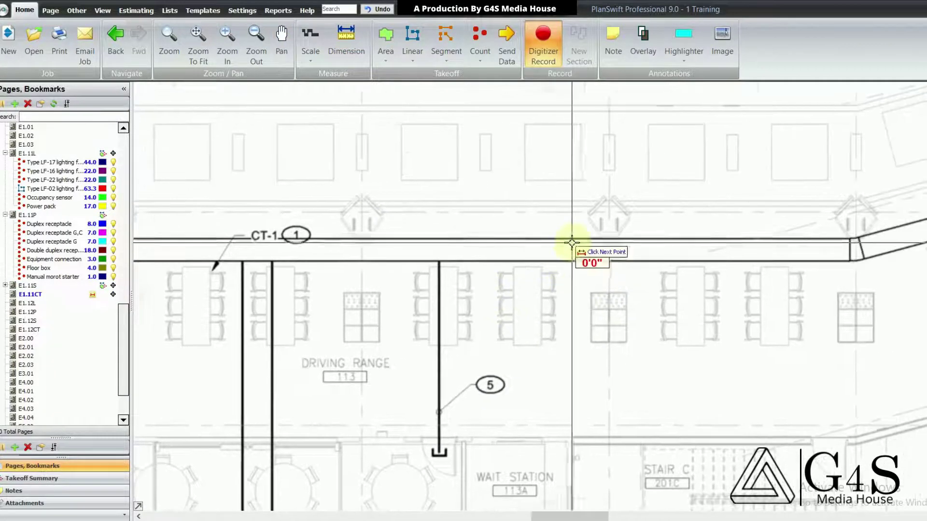
pyautogui.scroll(2, 573, 240)
pyautogui.click(575, 237)
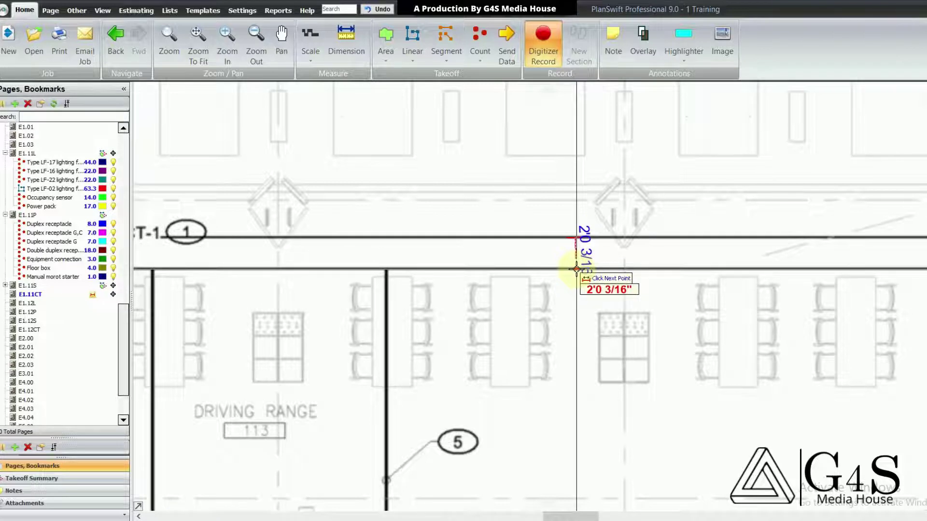
pyautogui.click(576, 268)
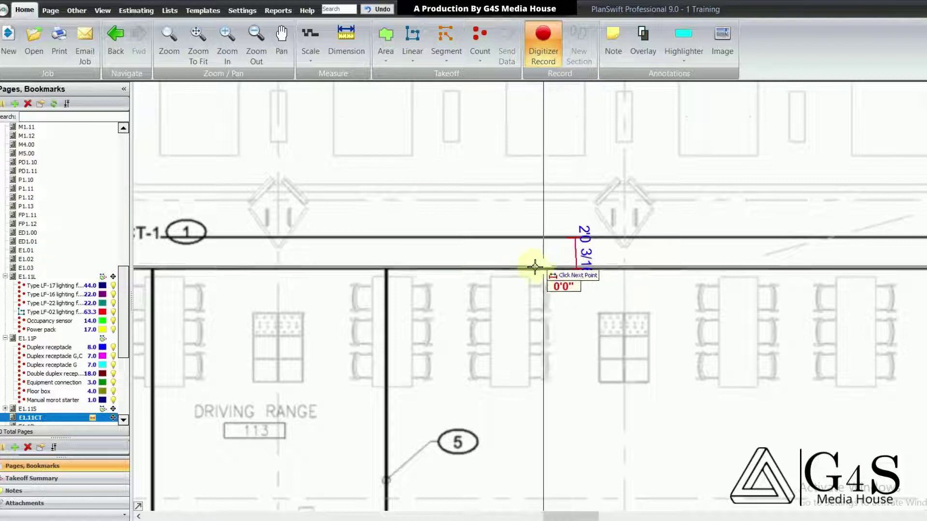
# - Examine the rest of the cable tray run around its tee branch and end the dimension recording
pyautogui.moveTo(424, 244)
pyautogui.mouseDown()
pyautogui.moveTo(543, 259)
pyautogui.moveTo(603, 293)
pyautogui.mouseUp()
pyautogui.moveTo(501, 320); pyautogui.dragTo(651, 252)
pyautogui.scroll(-1, 651, 252)
pyautogui.moveTo(551, 314); pyautogui.dragTo(553, 316)
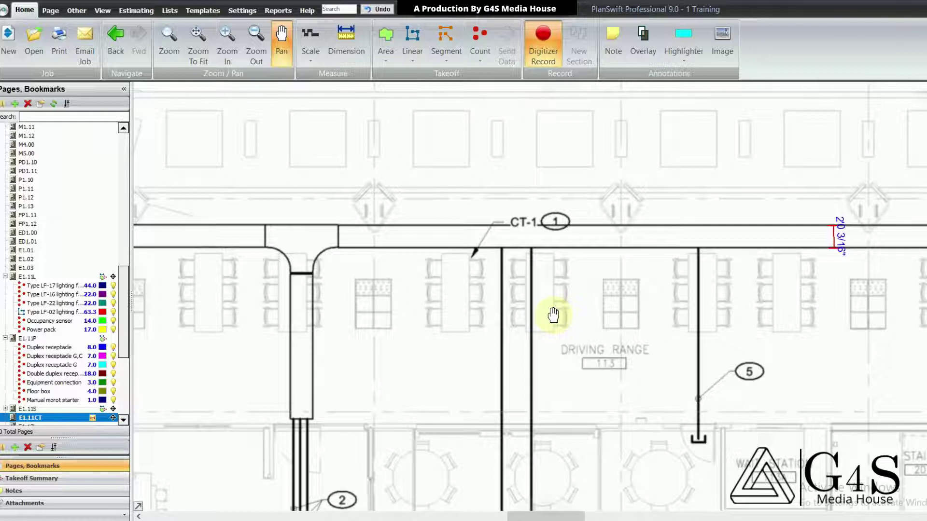
pyautogui.moveTo(553, 315); pyautogui.dragTo(617, 308)
pyautogui.moveTo(525, 326); pyautogui.dragTo(560, 319)
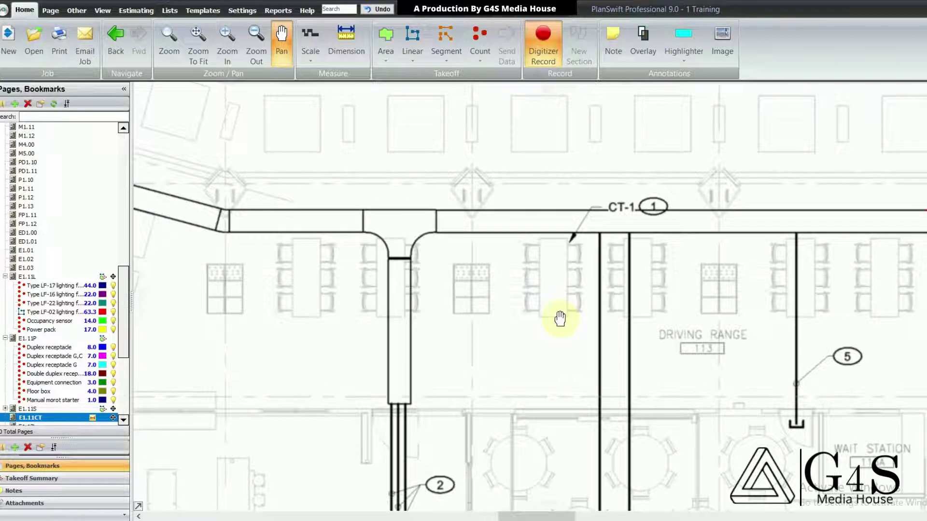
pyautogui.moveTo(440, 333); pyautogui.dragTo(572, 337)
pyautogui.moveTo(464, 345)
pyautogui.mouseDown()
pyautogui.moveTo(624, 343)
pyautogui.moveTo(549, 362)
pyautogui.moveTo(516, 349)
pyautogui.mouseUp()
pyautogui.scroll(-2, 556, 329)
pyautogui.moveTo(619, 359)
pyautogui.mouseDown()
pyautogui.moveTo(492, 331)
pyautogui.moveTo(482, 304)
pyautogui.mouseUp()
pyautogui.scroll(1, 492, 275)
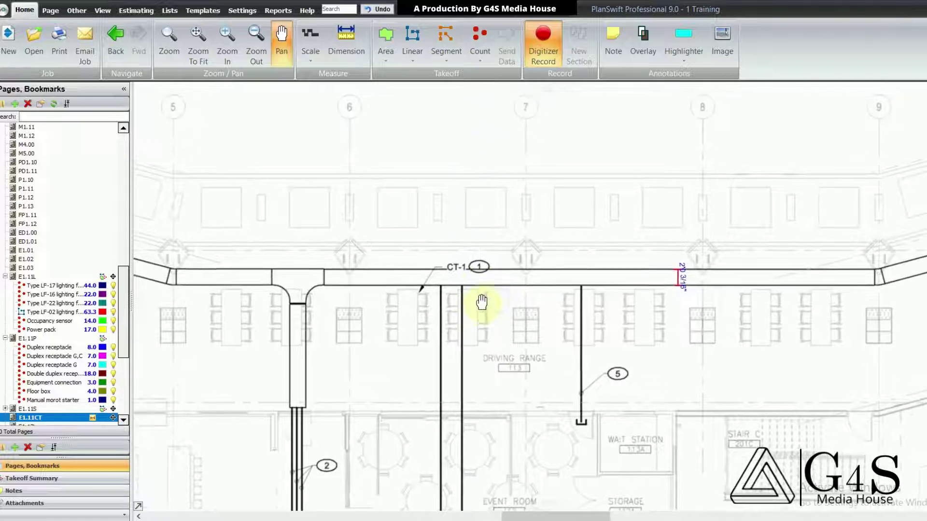
pyautogui.rightClick(432, 213)
pyautogui.click(441, 236)
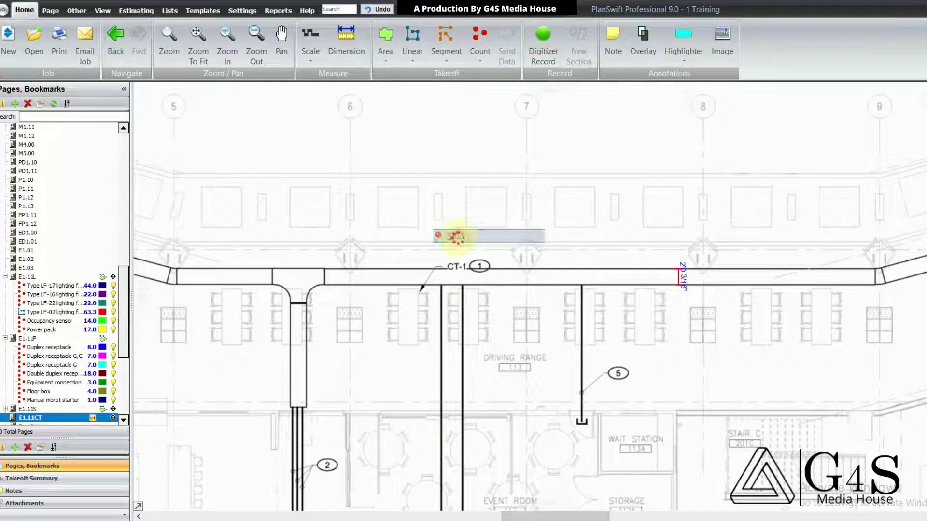
# - Open sheet E5.00 in a new page tab alongside E1.11CT
pyautogui.rightClick(381, 179)
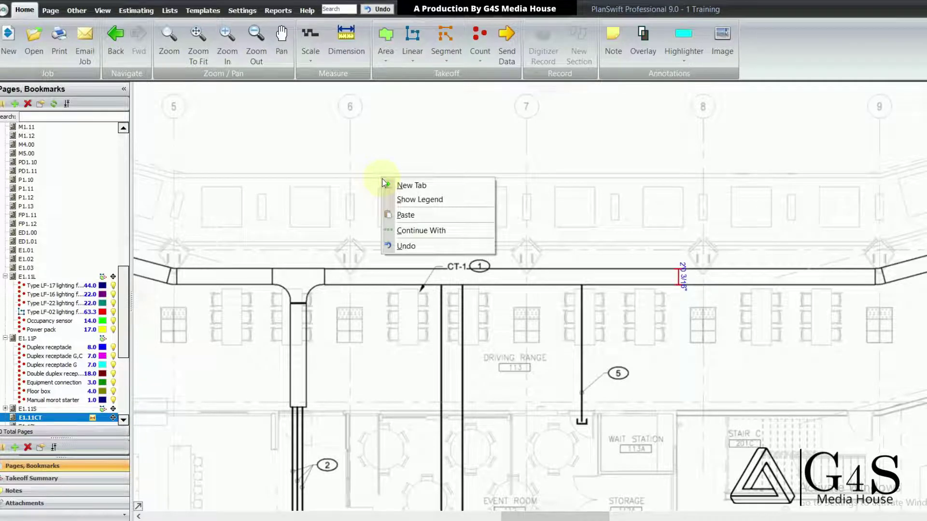
pyautogui.click(408, 185)
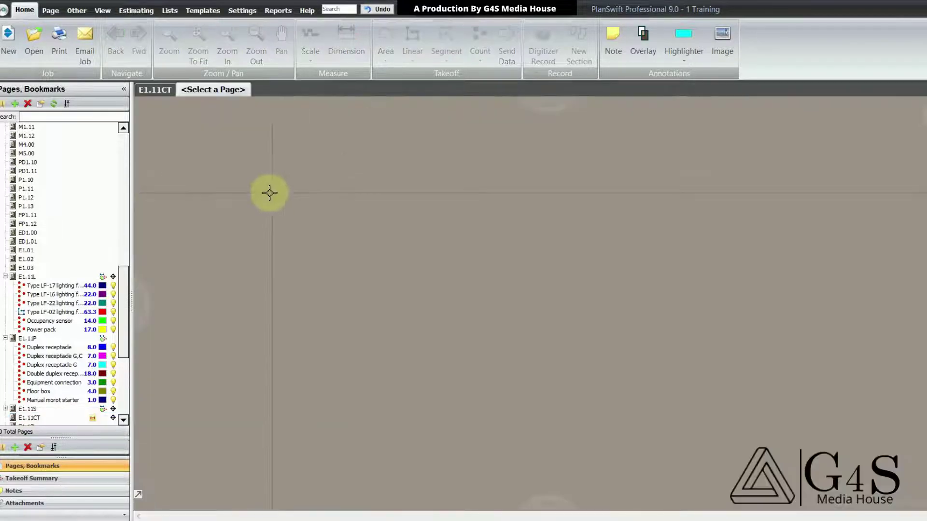
pyautogui.scroll(-6, 103, 270)
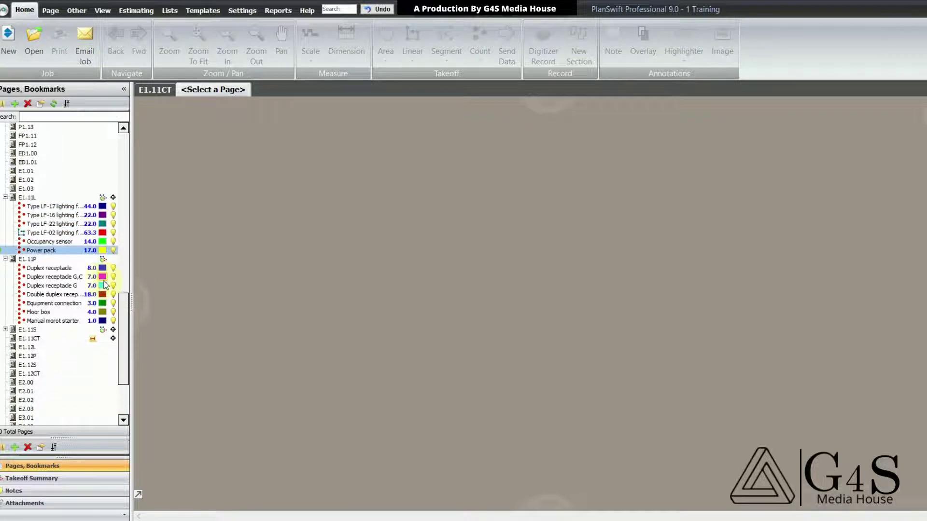
pyautogui.click(67, 348)
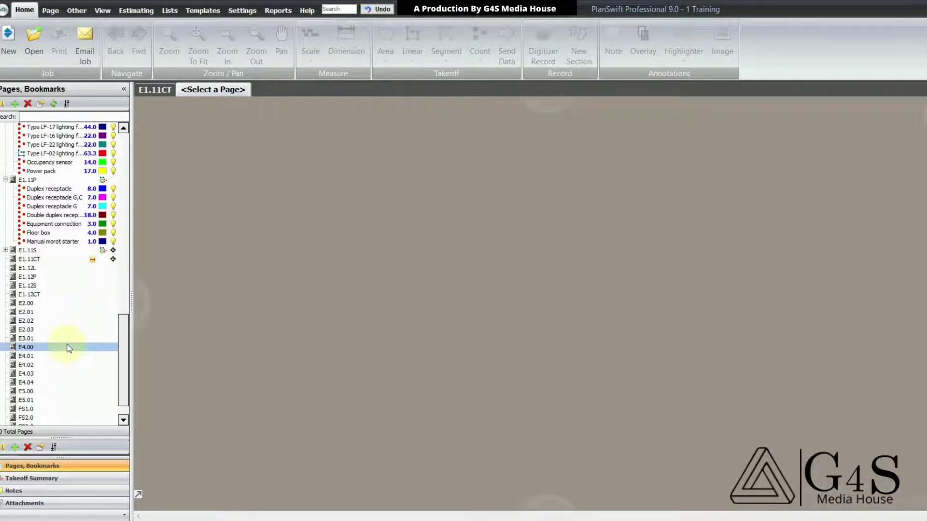
pyautogui.click(43, 391)
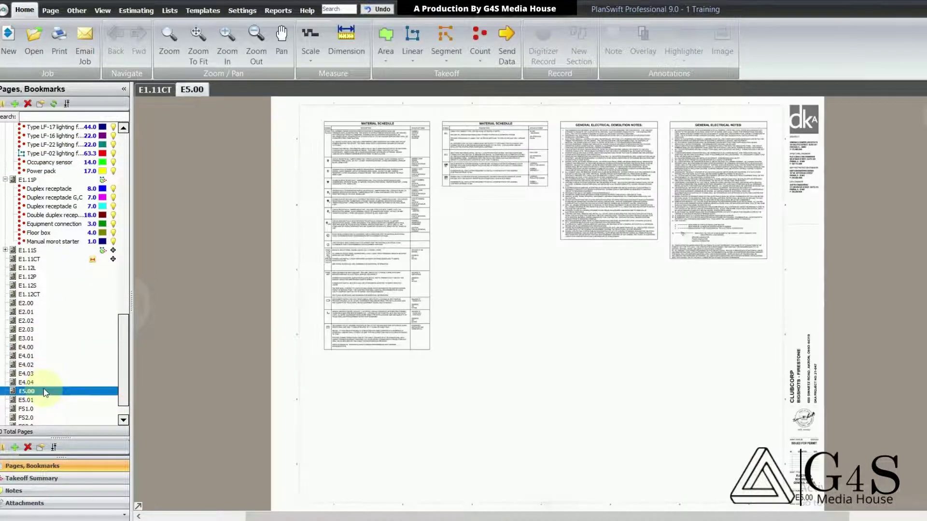
# - Read the CT-1 entry in the E5.00 Material Schedule for the cable tray type, size, fittings, grounding and manufacturer requirements
pyautogui.scroll(5, 414, 182)
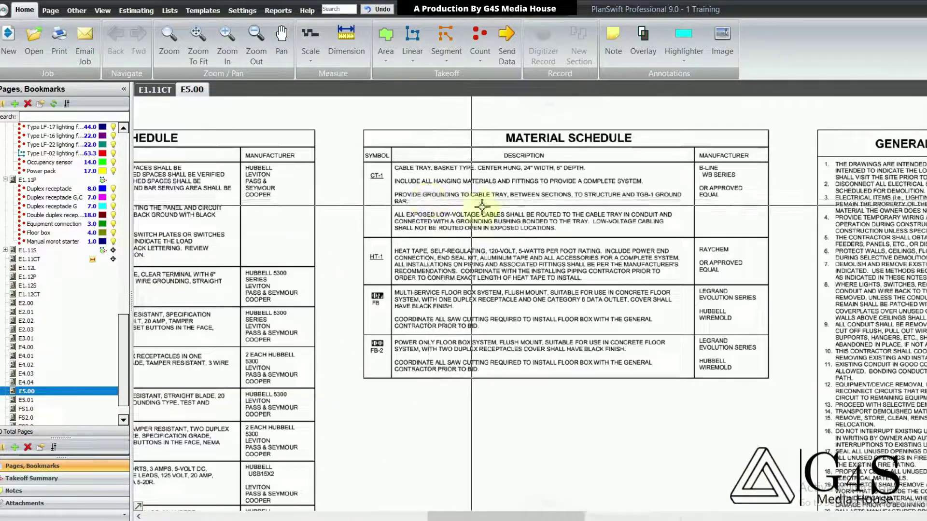
pyautogui.moveTo(481, 206); pyautogui.dragTo(463, 229)
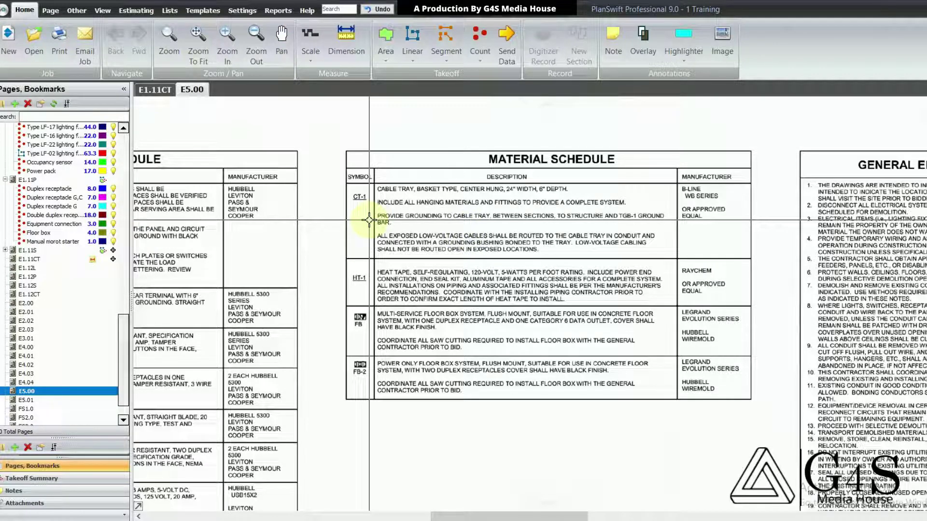
pyautogui.scroll(2, 551, 190)
pyautogui.moveTo(516, 263); pyautogui.dragTo(511, 257)
pyautogui.scroll(2, 294, 195)
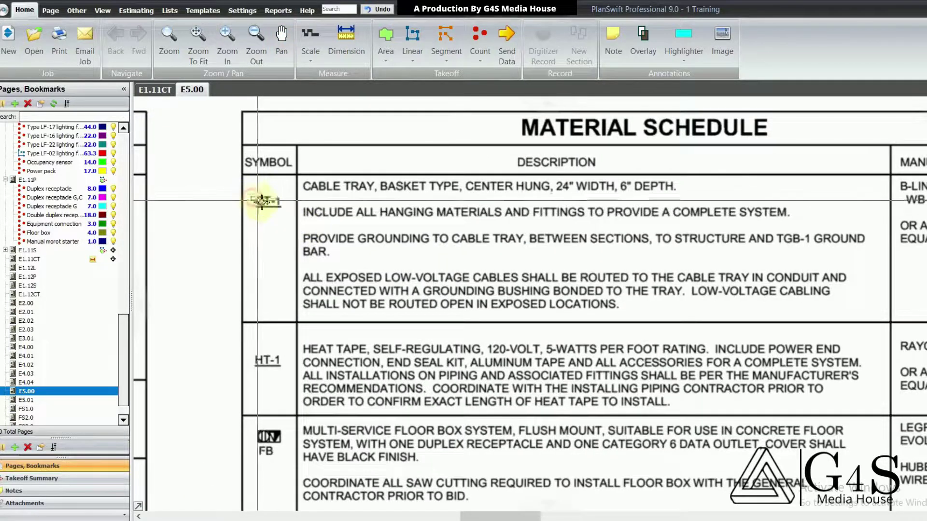
pyautogui.moveTo(396, 212); pyautogui.dragTo(391, 222)
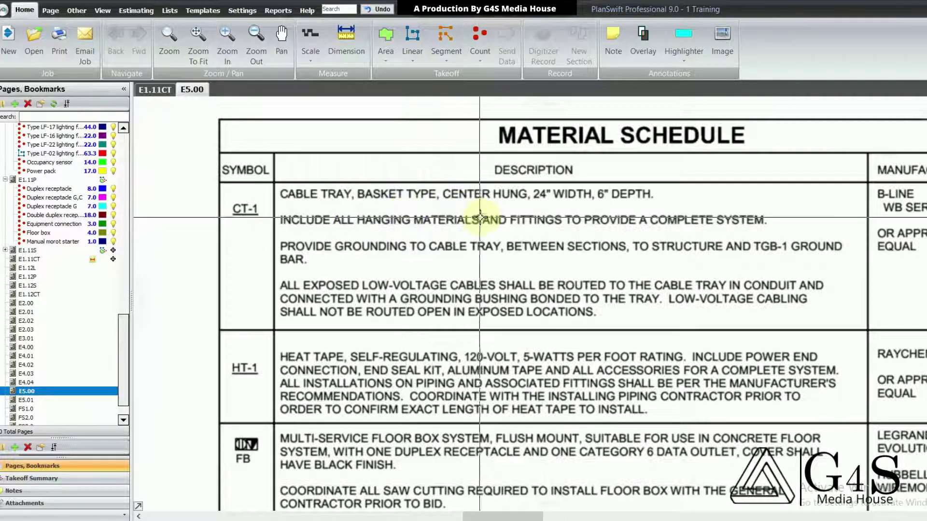
pyautogui.moveTo(506, 226); pyautogui.dragTo(492, 232)
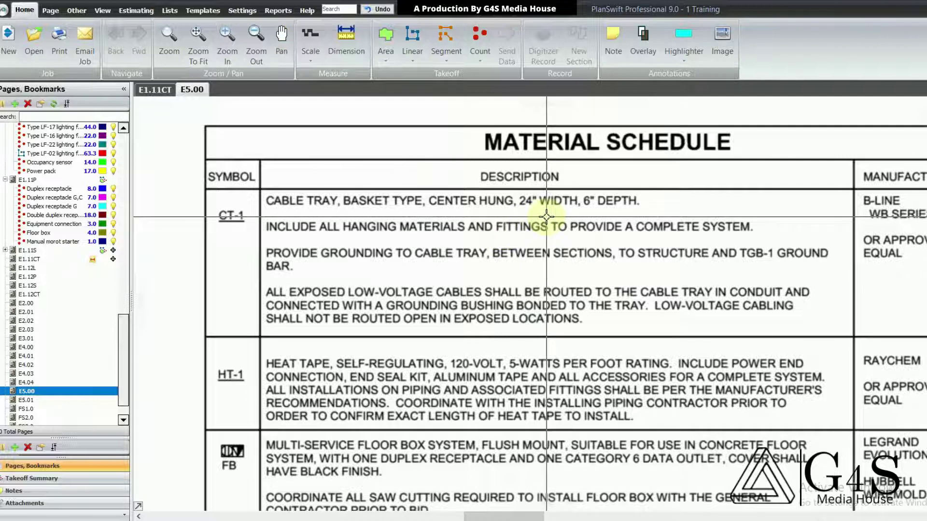
pyautogui.moveTo(694, 252); pyautogui.dragTo(668, 259)
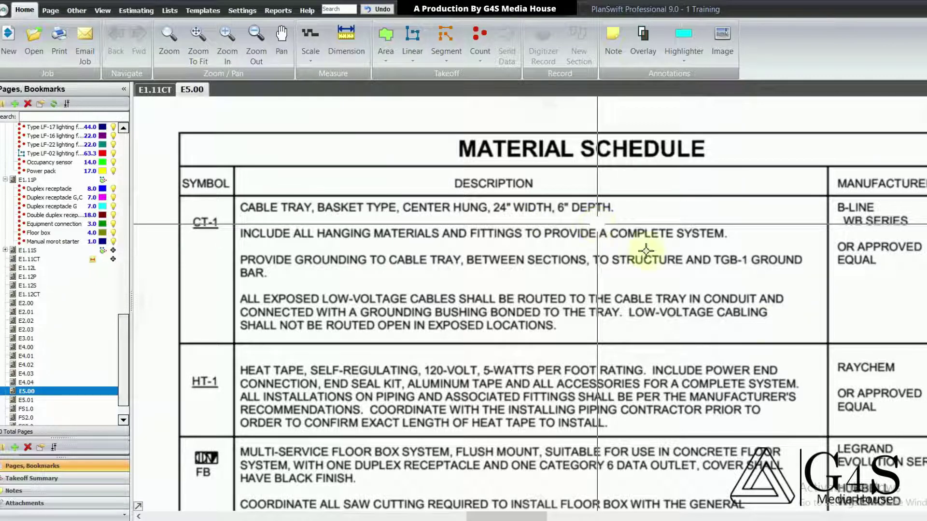
pyautogui.moveTo(800, 321); pyautogui.dragTo(733, 322)
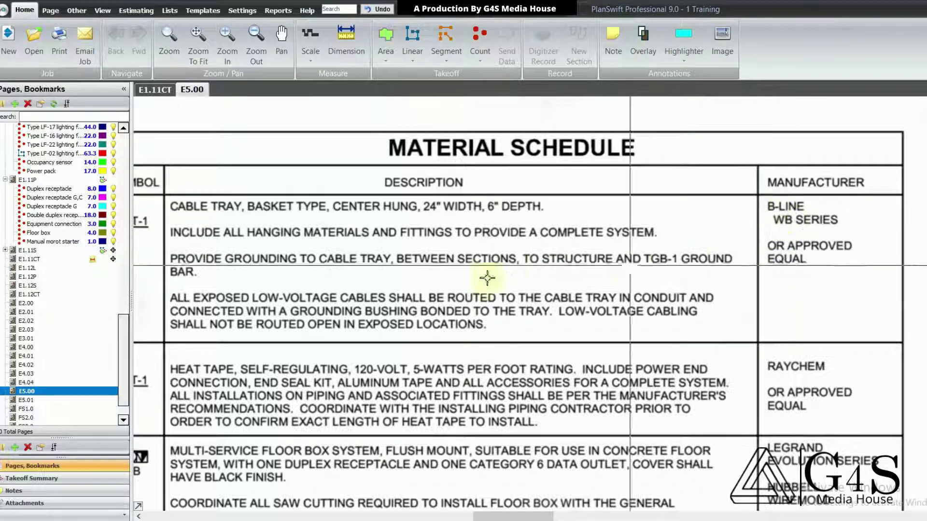
pyautogui.moveTo(488, 277); pyautogui.dragTo(506, 276)
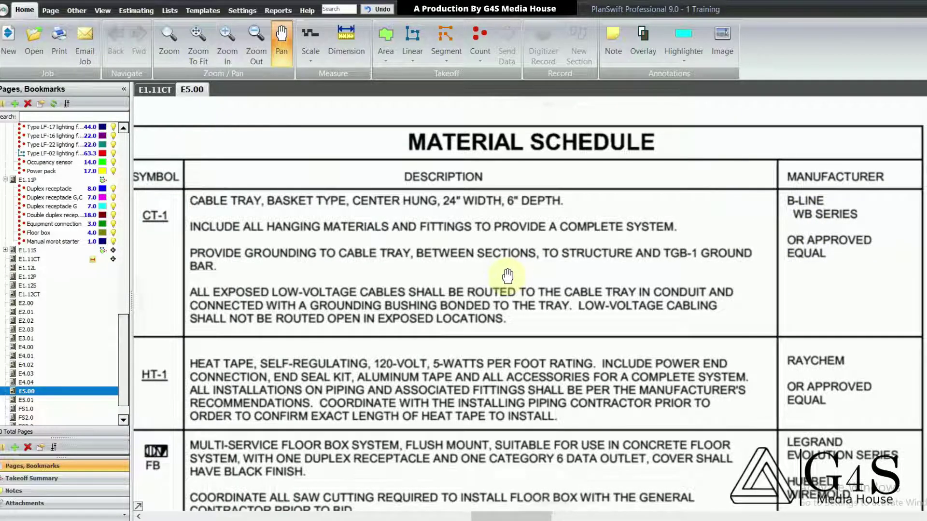
pyautogui.moveTo(378, 296); pyautogui.dragTo(388, 290)
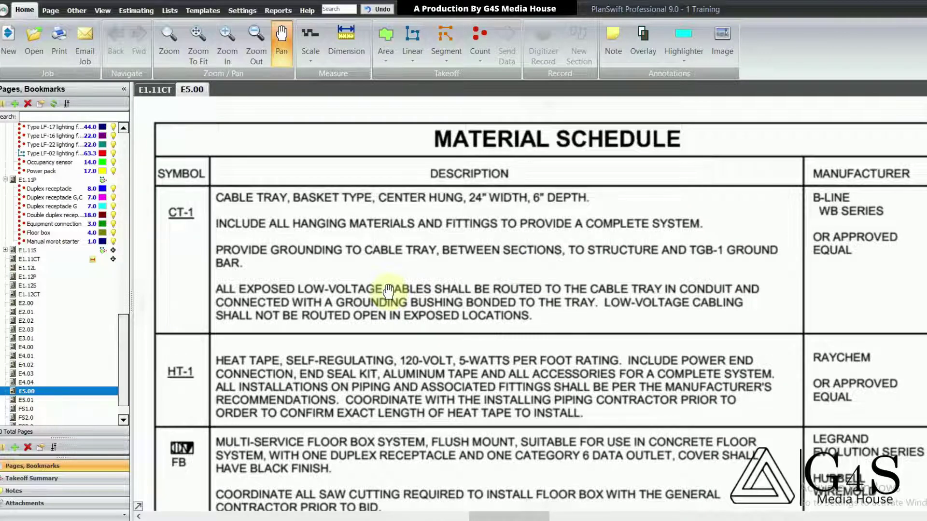
pyautogui.moveTo(294, 286); pyautogui.dragTo(300, 279)
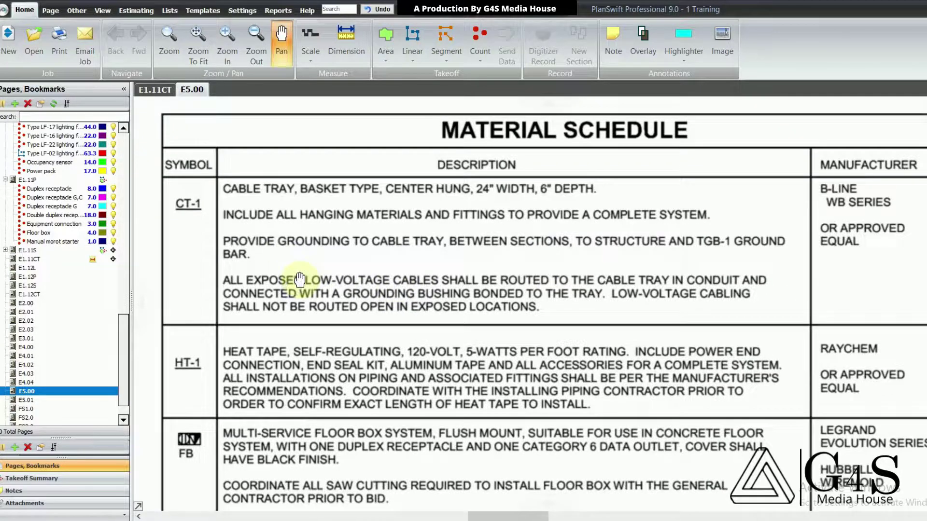
pyautogui.press('Escape')
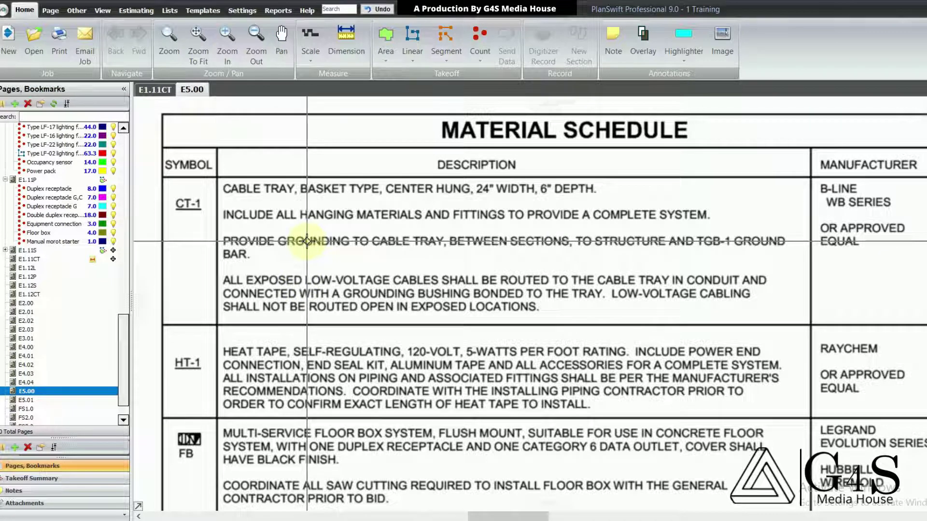
pyautogui.moveTo(320, 291); pyautogui.dragTo(321, 278)
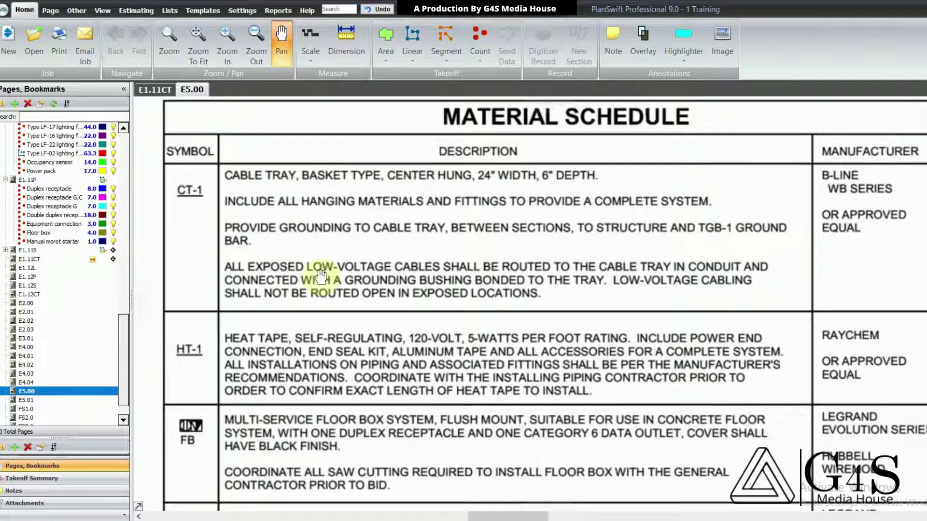
pyautogui.moveTo(321, 278); pyautogui.dragTo(330, 283)
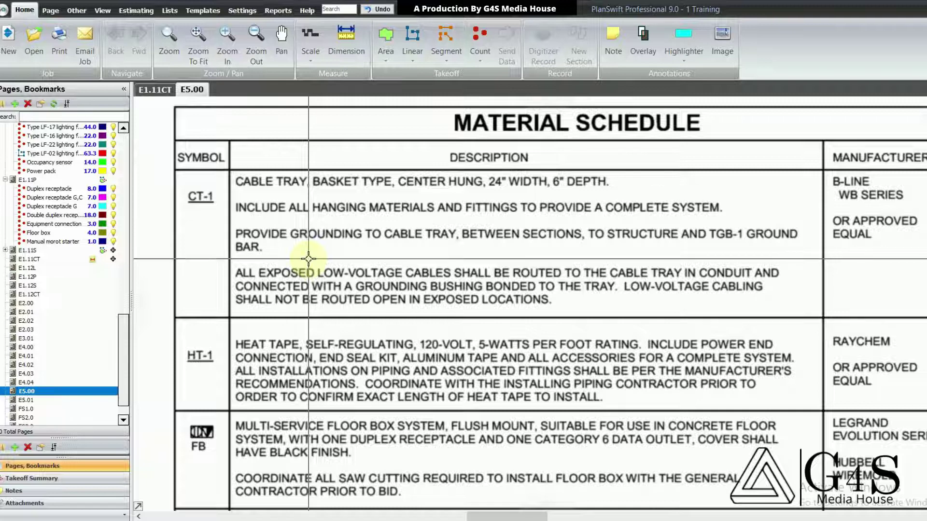
pyautogui.moveTo(308, 260); pyautogui.dragTo(320, 272)
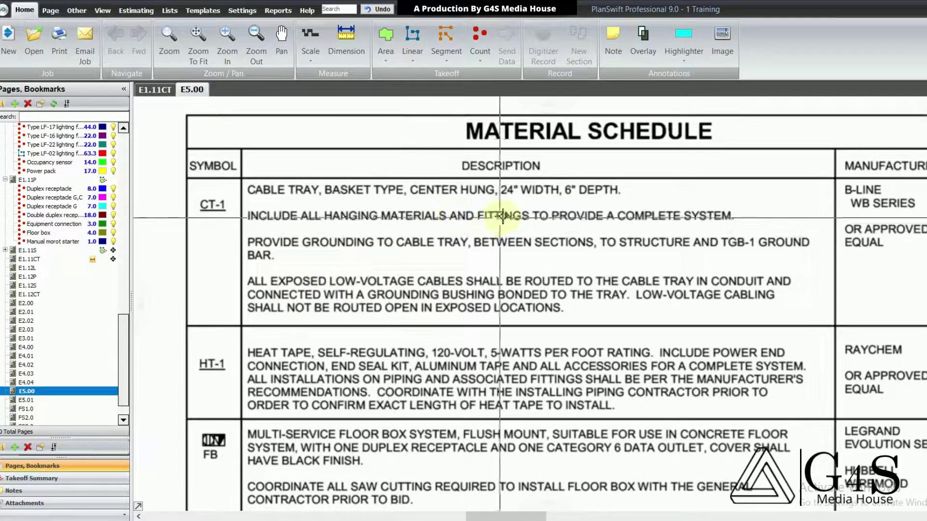
pyautogui.press('Escape')
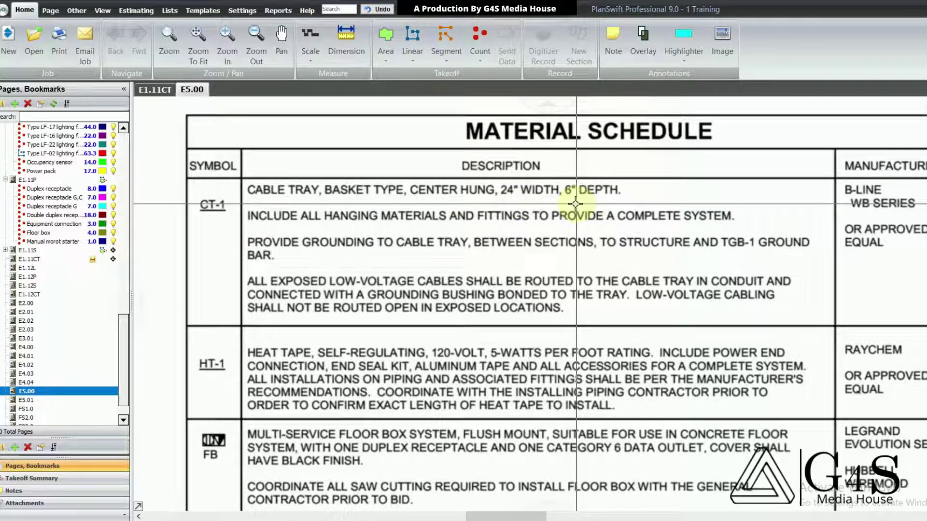
pyautogui.moveTo(439, 242); pyautogui.dragTo(452, 250)
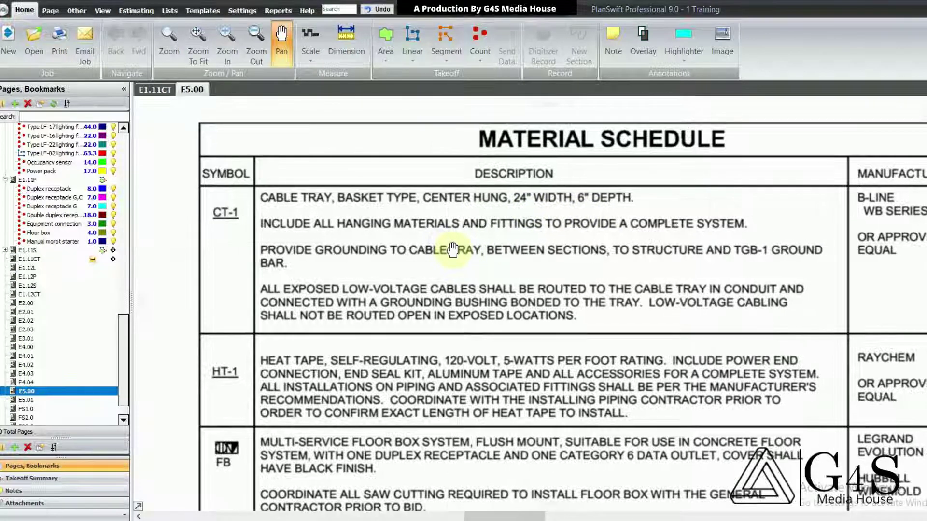
# - Return to sheet E1.11CT and create a linear takeoff named 24"Wx6"D CT-1
pyautogui.click(163, 94)
pyautogui.scroll(-2, 372, 261)
pyautogui.scroll(2, 430, 316)
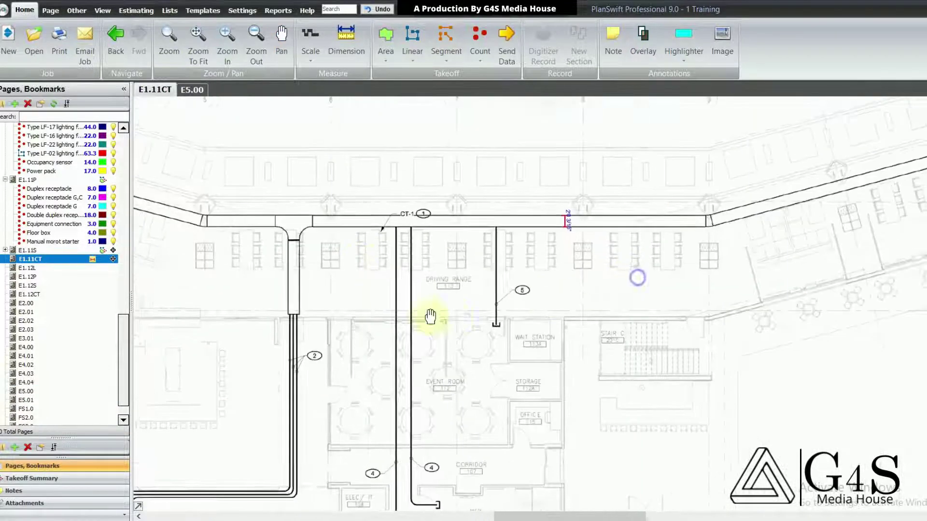
pyautogui.moveTo(637, 278); pyautogui.dragTo(430, 316)
pyautogui.moveTo(644, 299); pyautogui.dragTo(591, 327)
pyautogui.moveTo(480, 236); pyautogui.dragTo(479, 230)
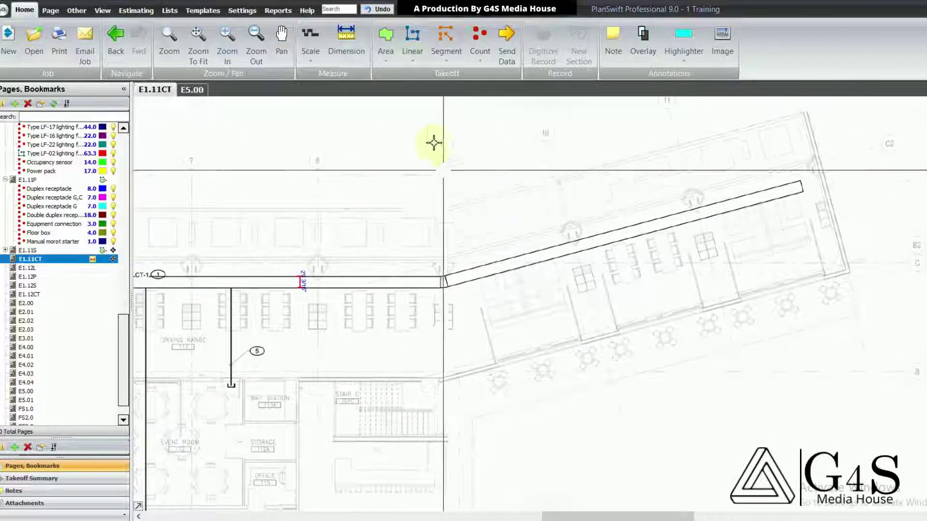
pyautogui.click(414, 39)
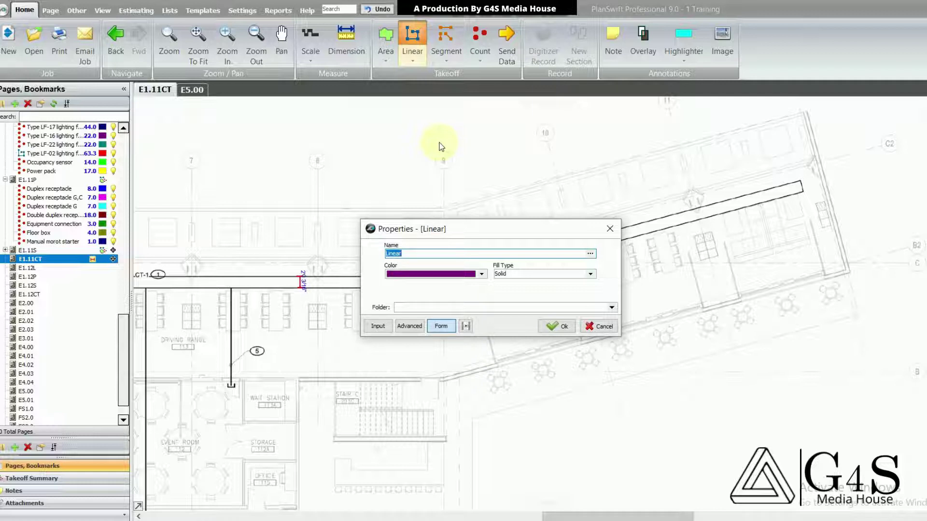
pyautogui.write('2')
pyautogui.write('Wx6"D CT')
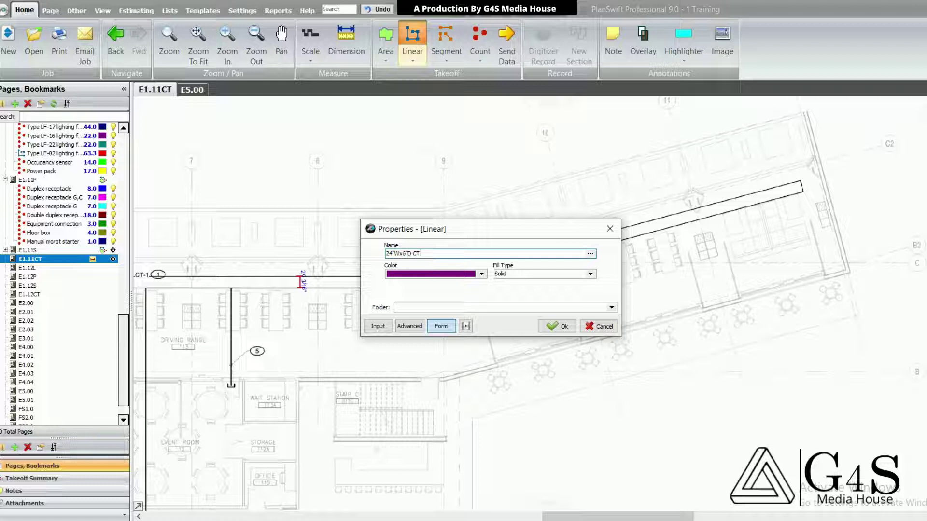
pyautogui.write('-1')
pyautogui.click(550, 326)
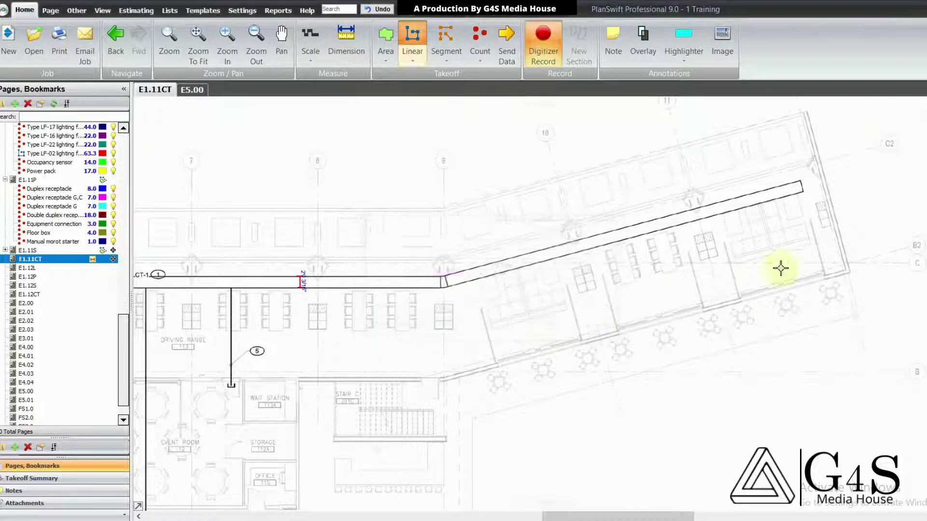
# - Trace the tray centerline from the angled run's outer end beyond grid line 11 down to and across the bend fitting at grid line 9
pyautogui.scroll(3, 797, 183)
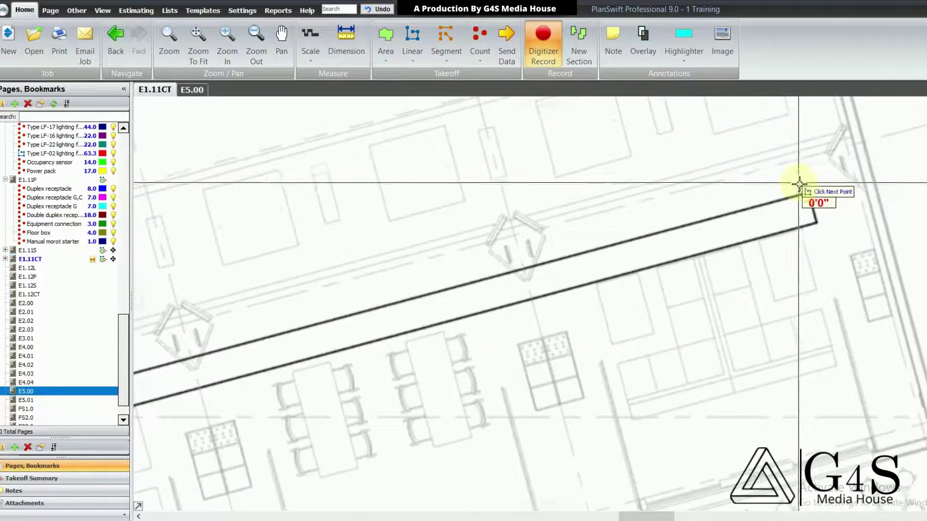
pyautogui.click(813, 206)
pyautogui.moveTo(488, 319); pyautogui.dragTo(695, 277)
pyautogui.scroll(-1, 691, 273)
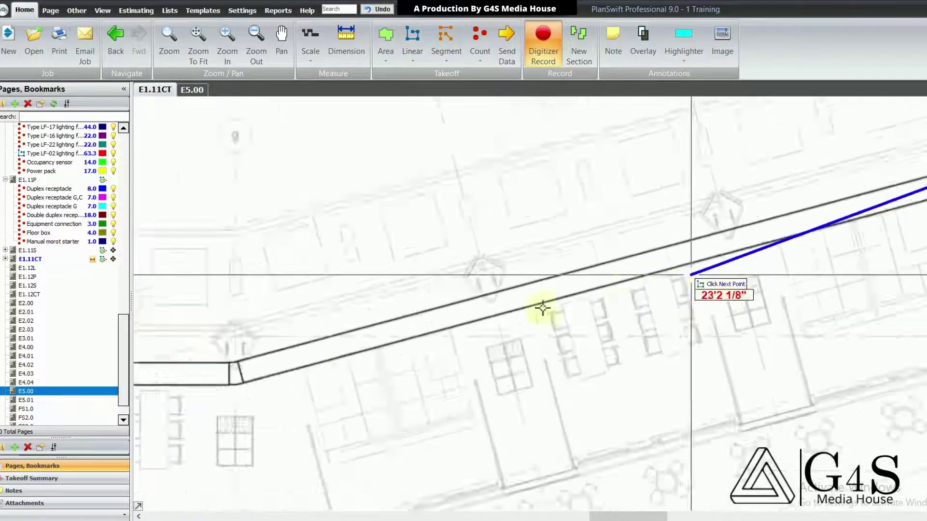
pyautogui.scroll(-1, 542, 308)
pyautogui.moveTo(352, 355); pyautogui.dragTo(540, 294)
pyautogui.scroll(1, 539, 294)
pyautogui.scroll(1, 532, 294)
pyautogui.click(499, 294)
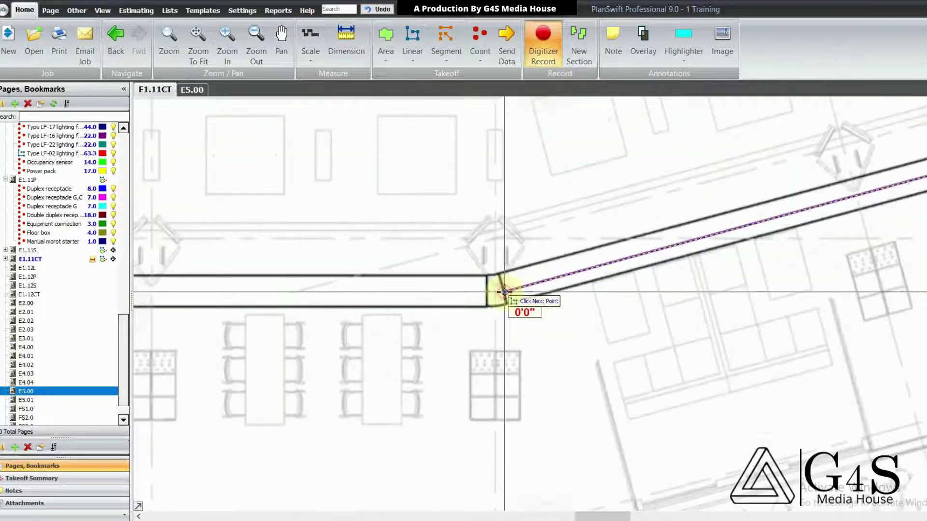
pyautogui.moveTo(476, 313); pyautogui.dragTo(531, 292)
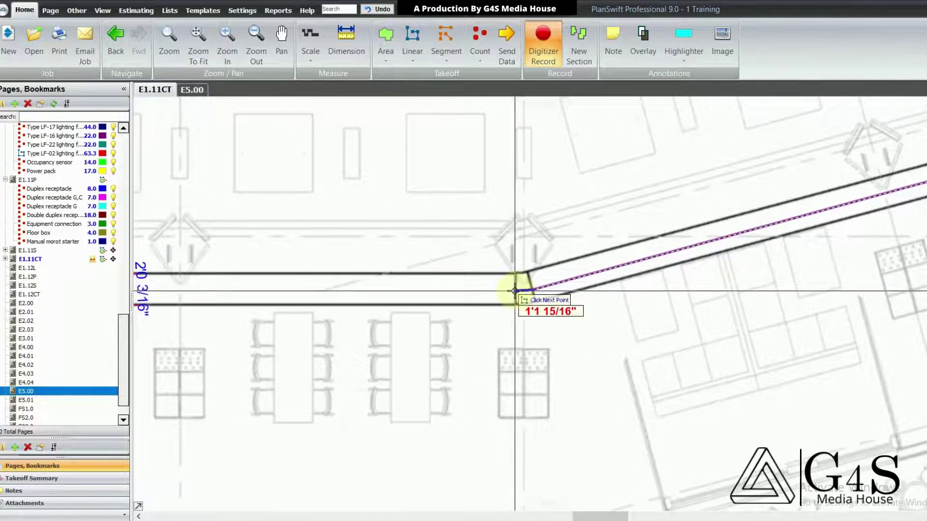
pyautogui.click(514, 290)
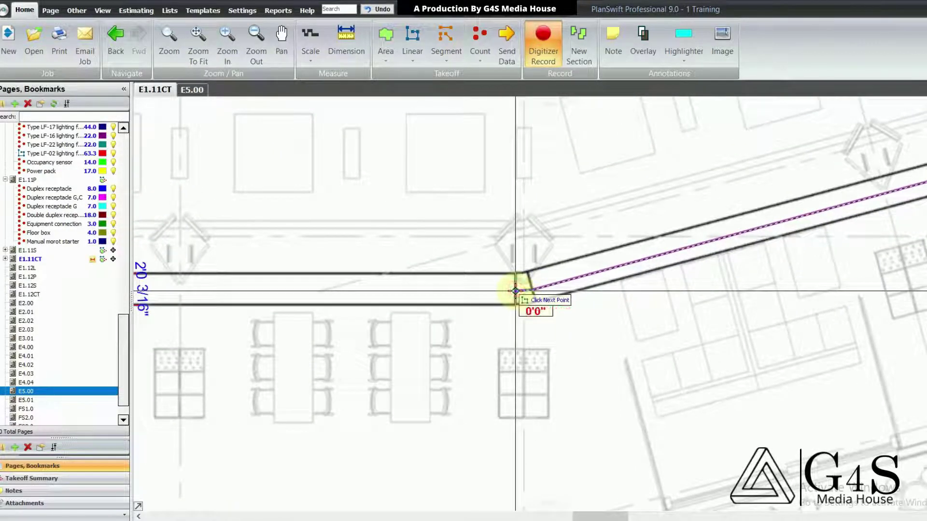
# - Extend the takeoff about 68'7" along the straight tray centerline from the grid line 9 bend to the near edge of the tee fitting
pyautogui.moveTo(418, 308); pyautogui.dragTo(655, 306)
pyautogui.moveTo(522, 309); pyautogui.dragTo(608, 301)
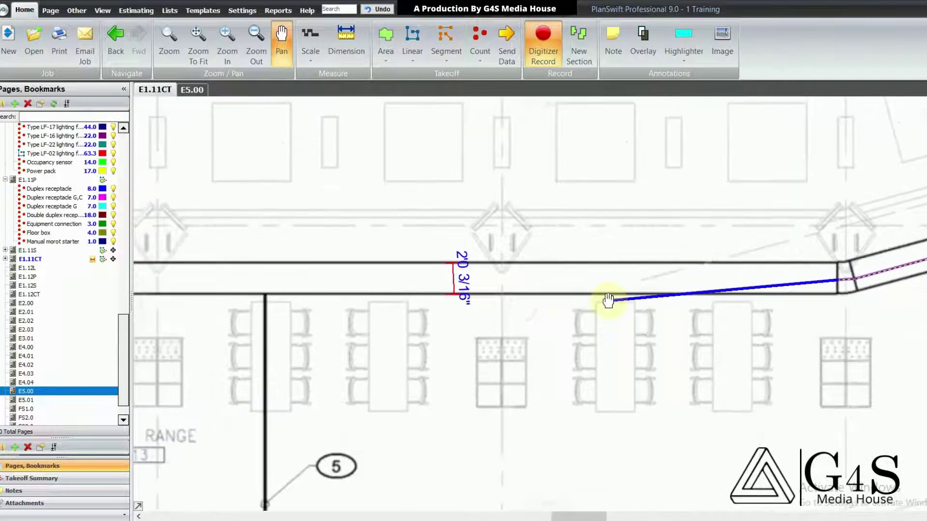
pyautogui.scroll(-2, 569, 303)
pyautogui.moveTo(393, 317); pyautogui.dragTo(602, 312)
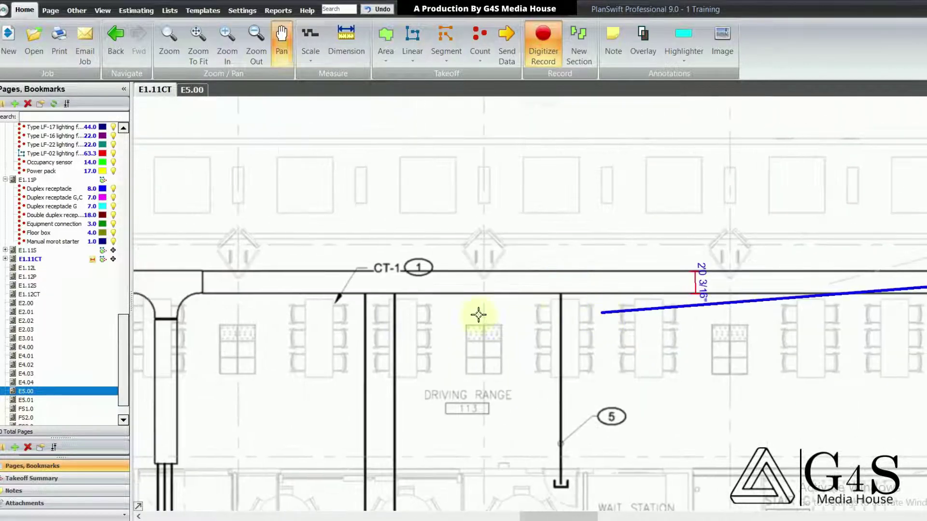
pyautogui.moveTo(461, 317); pyautogui.dragTo(635, 312)
pyautogui.moveTo(421, 308); pyautogui.dragTo(501, 312)
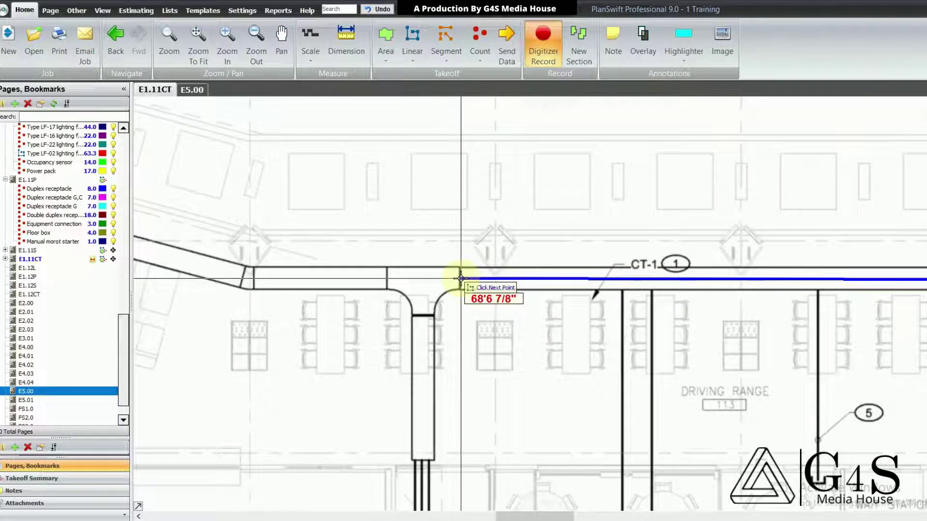
pyautogui.click(461, 279)
# - Extend the tray takeoff across the tee and bend fittings and along the angled run to its outer end near Stair B, ending that section
pyautogui.moveTo(411, 290); pyautogui.dragTo(558, 292)
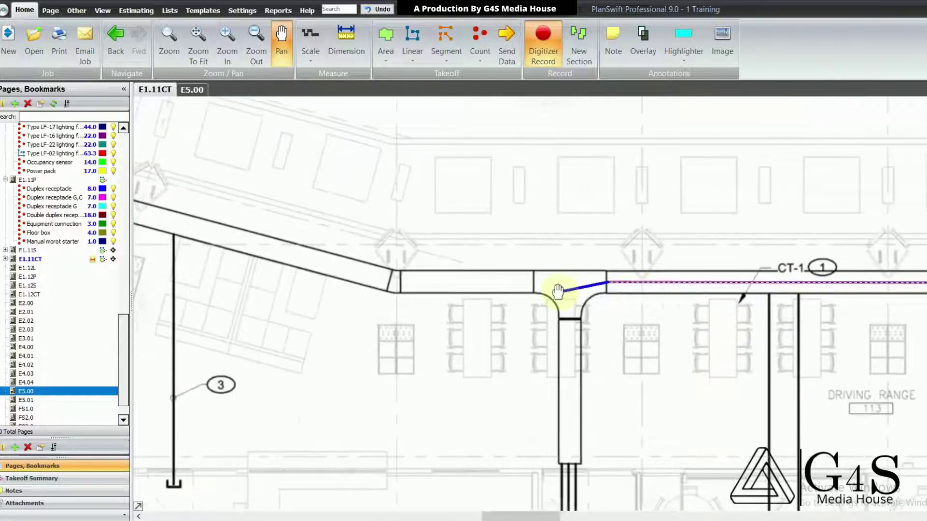
pyautogui.moveTo(471, 290); pyautogui.dragTo(628, 338)
pyautogui.click(475, 297)
pyautogui.moveTo(420, 290); pyautogui.dragTo(780, 370)
pyautogui.moveTo(461, 329); pyautogui.dragTo(531, 353)
pyautogui.moveTo(366, 296); pyautogui.dragTo(412, 342)
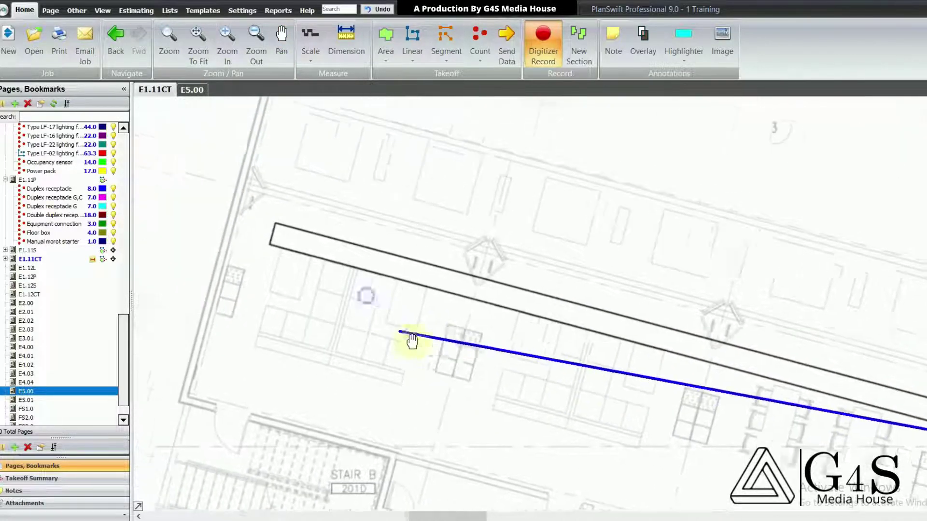
pyautogui.click(288, 243)
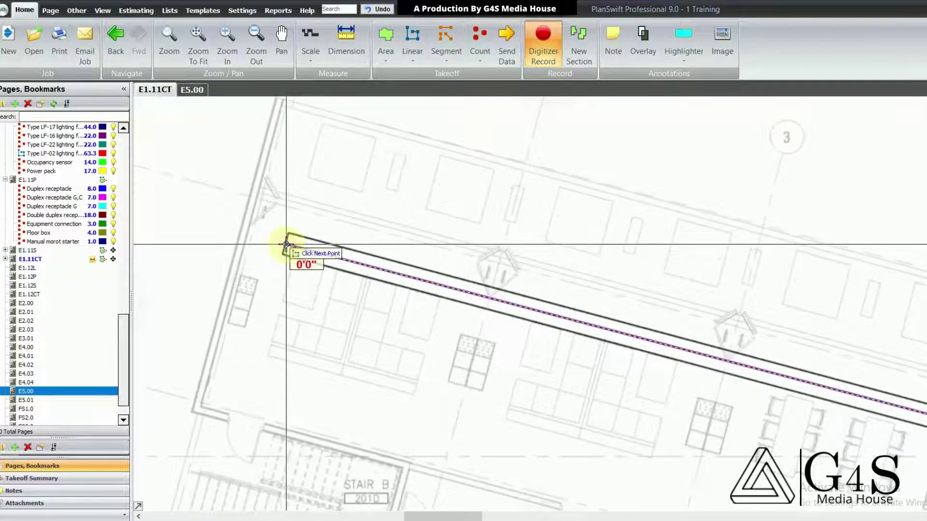
pyautogui.rightClick(289, 247)
pyautogui.click(299, 251)
# - Trace the tee's branch tray about 13' along its centerline from the tee fitting to the start of the keynote 2 conduits as a separate section
pyautogui.moveTo(592, 392); pyautogui.dragTo(401, 248)
pyautogui.moveTo(688, 352); pyautogui.dragTo(450, 287)
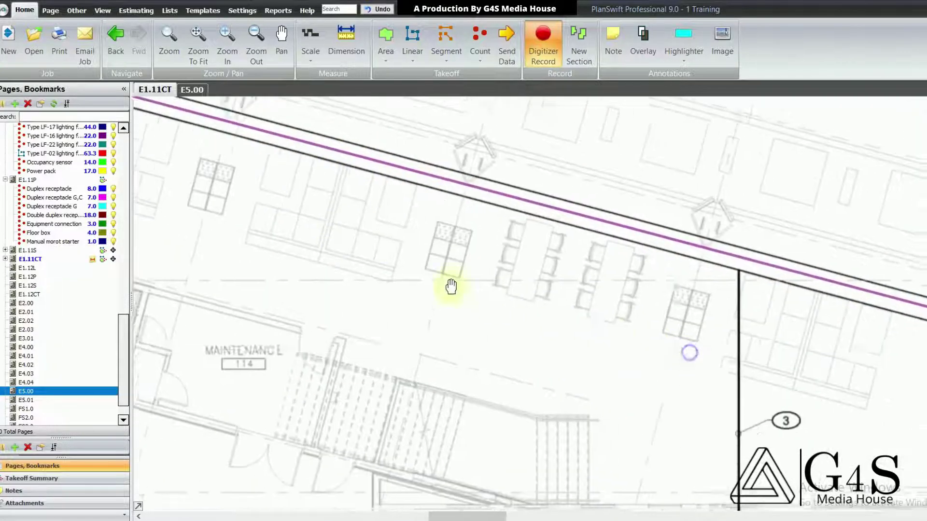
pyautogui.moveTo(741, 360)
pyautogui.mouseDown()
pyautogui.moveTo(444, 298)
pyautogui.moveTo(468, 298)
pyautogui.mouseUp()
pyautogui.scroll(1, 598, 242)
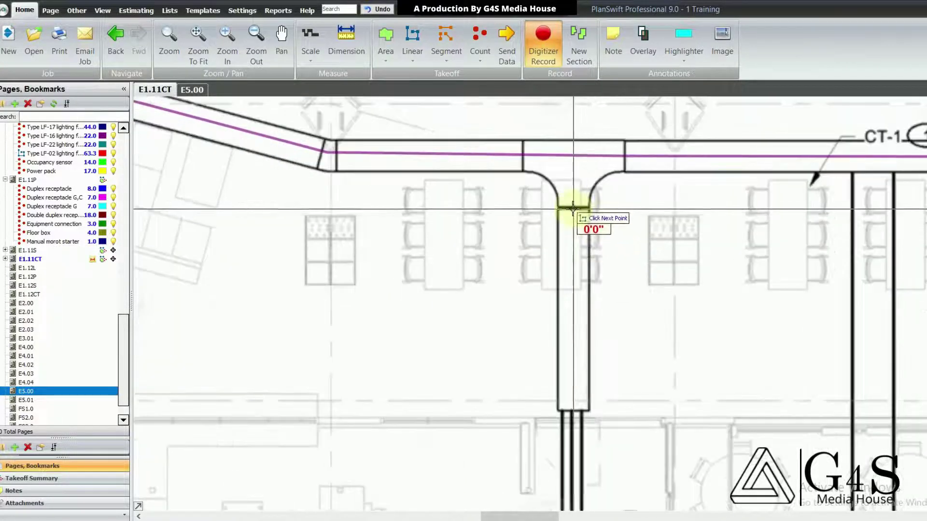
pyautogui.click(573, 209)
pyautogui.moveTo(581, 385); pyautogui.dragTo(567, 290)
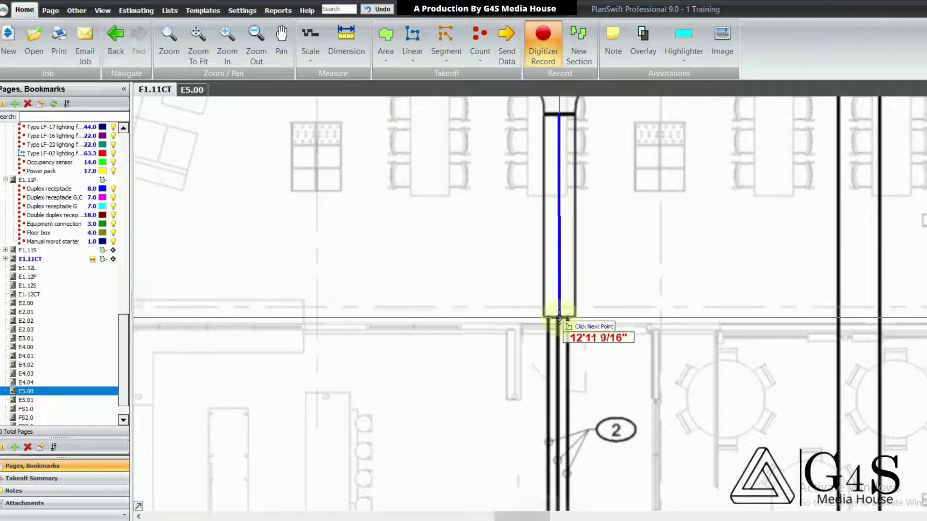
pyautogui.click(559, 317)
pyautogui.rightClick(560, 317)
pyautogui.click(577, 323)
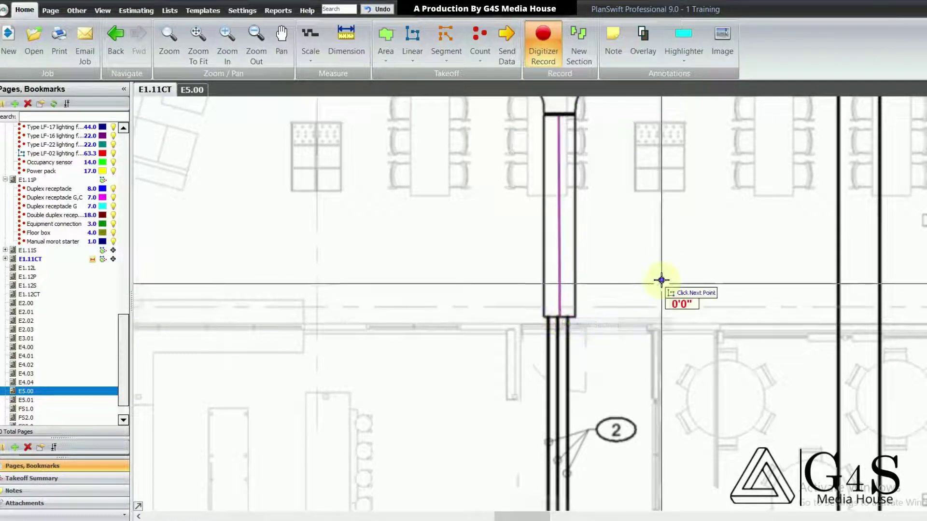
# - Trace the keynote 6 CT-1 tray from the MTR up to the conduit ends as the last section and stop the takeoff
pyautogui.moveTo(607, 161); pyautogui.dragTo(586, 268)
pyautogui.scroll(-2, 585, 268)
pyautogui.moveTo(591, 405); pyautogui.dragTo(585, 240)
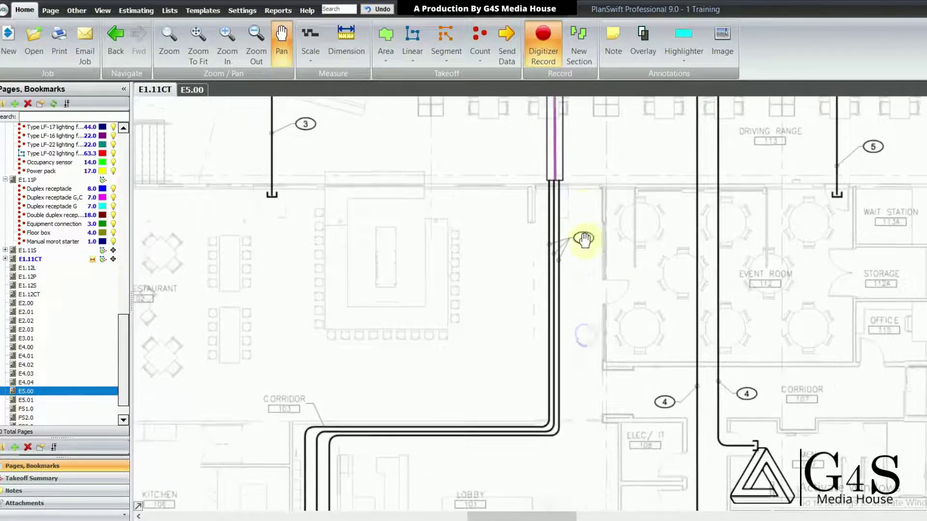
pyautogui.scroll(-1, 586, 241)
pyautogui.moveTo(544, 368); pyautogui.dragTo(585, 269)
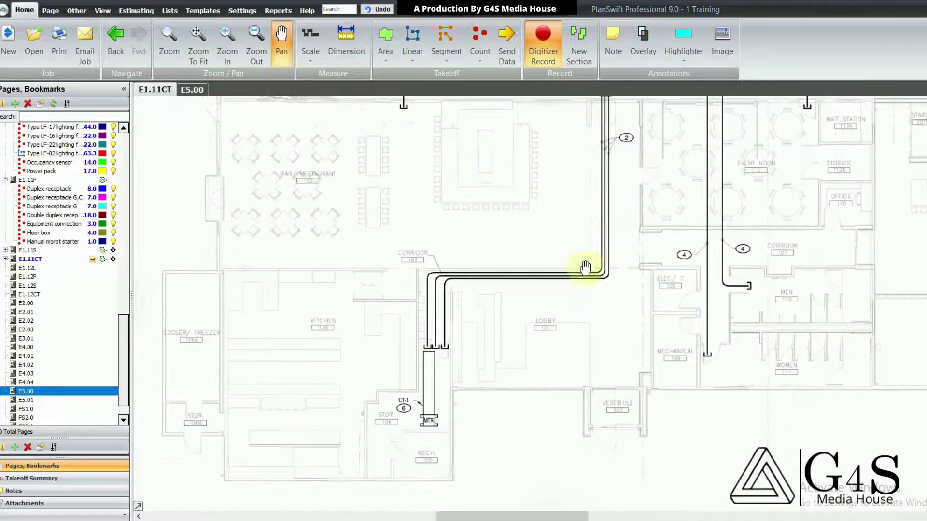
pyautogui.moveTo(541, 342); pyautogui.dragTo(608, 252)
pyautogui.scroll(2, 493, 304)
pyautogui.moveTo(500, 319); pyautogui.dragTo(501, 301)
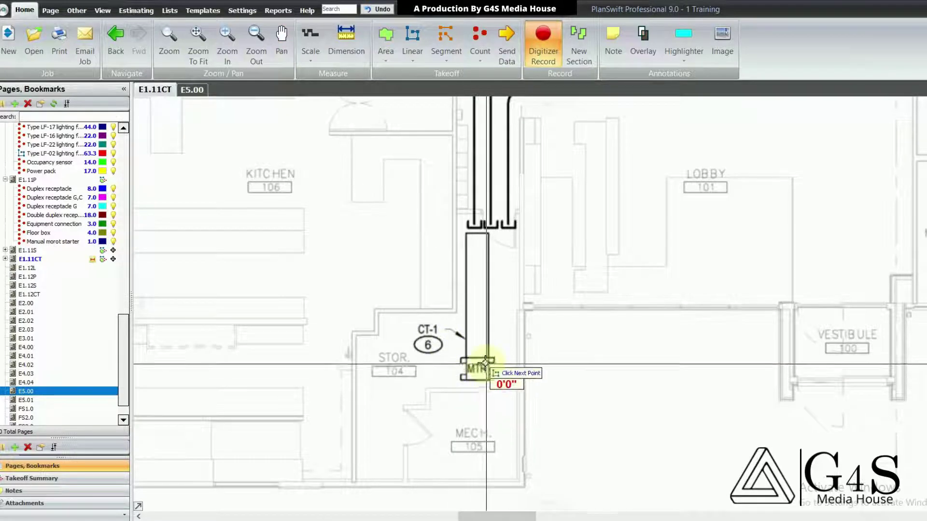
pyautogui.click(479, 378)
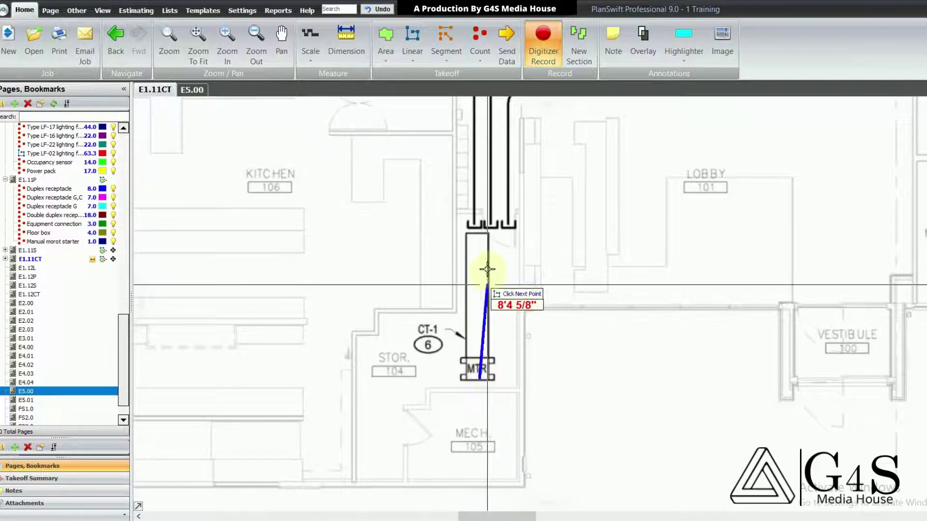
pyautogui.click(479, 233)
pyautogui.rightClick(479, 233)
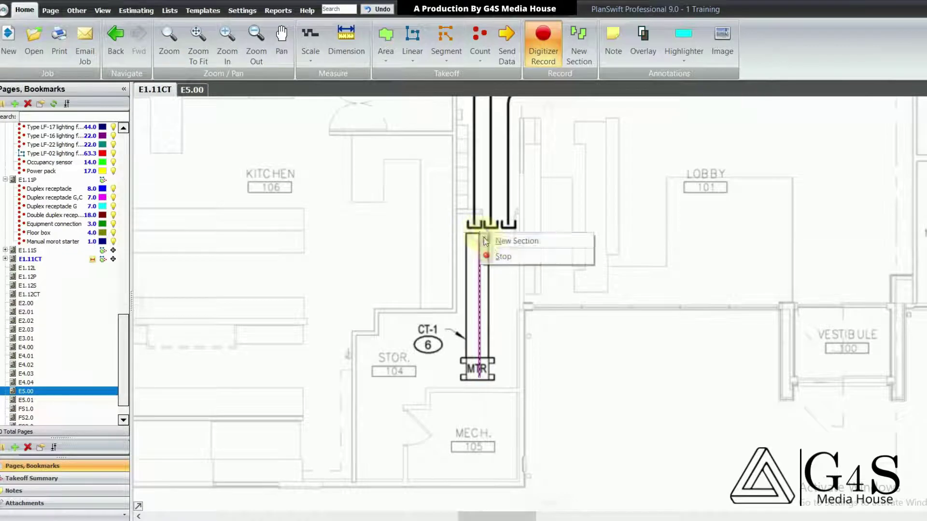
pyautogui.click(495, 255)
# - Review the traced tray runs on the plan and check the total length of 24"Wx6"D CT-1 listed under E1.11CT
pyautogui.moveTo(653, 264); pyautogui.dragTo(615, 354)
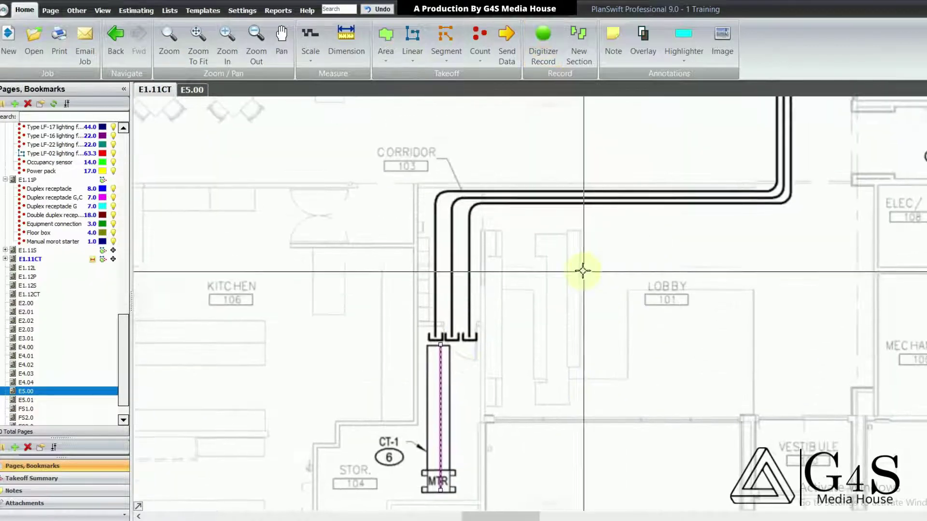
pyautogui.scroll(-3, 583, 271)
pyautogui.moveTo(612, 258); pyautogui.dragTo(554, 355)
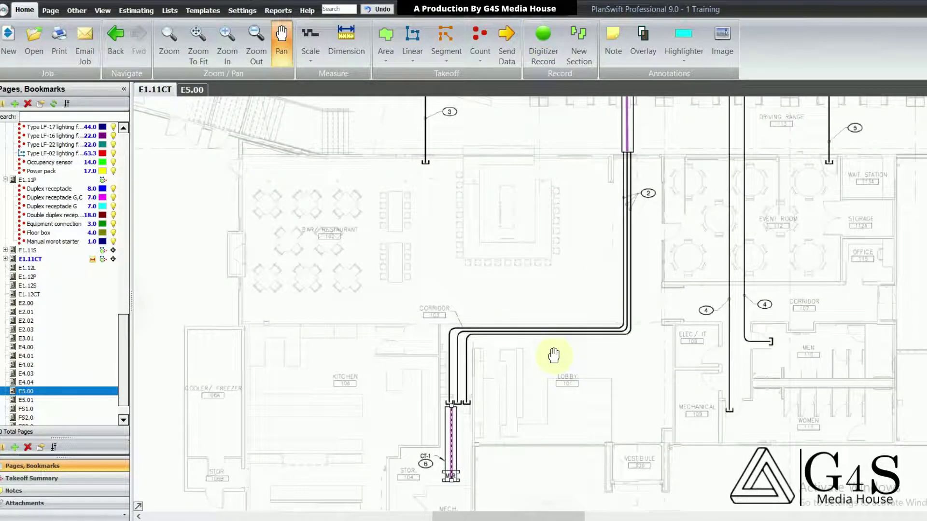
pyautogui.scroll(-6, 600, 287)
pyautogui.scroll(4, 415, 278)
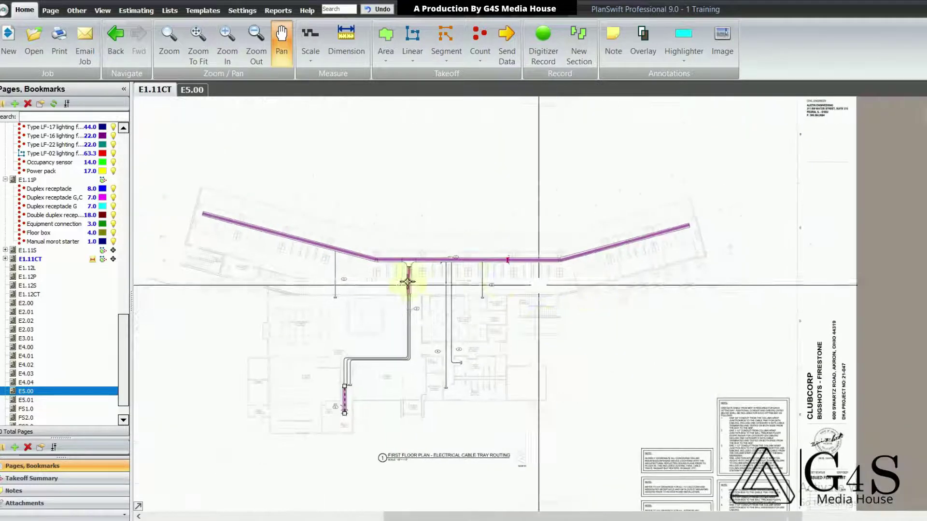
pyautogui.moveTo(461, 336); pyautogui.dragTo(493, 277)
pyautogui.moveTo(445, 311); pyautogui.dragTo(449, 290)
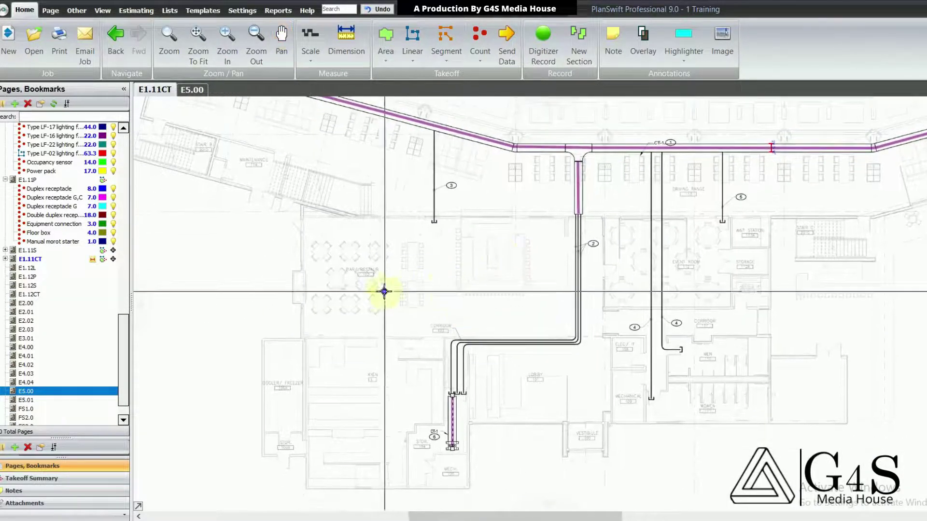
pyautogui.moveTo(382, 292); pyautogui.dragTo(400, 284)
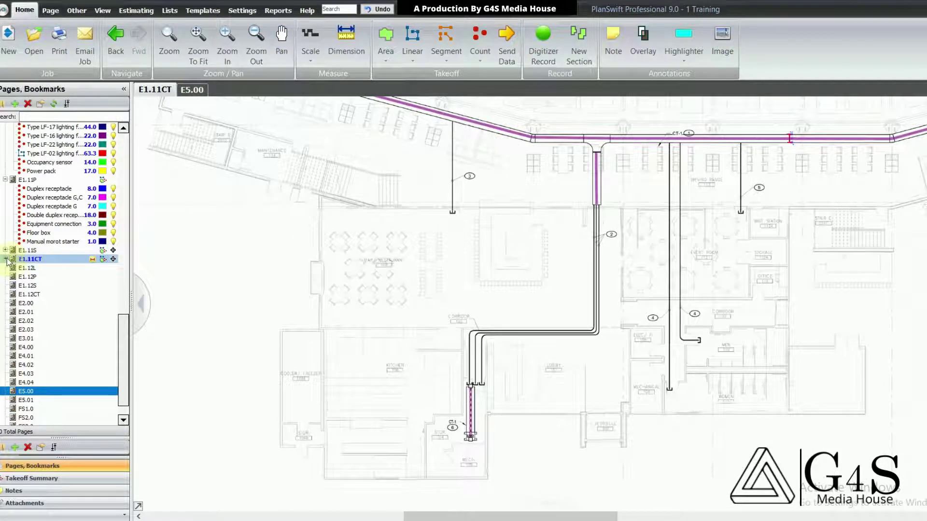
pyautogui.click(6, 259)
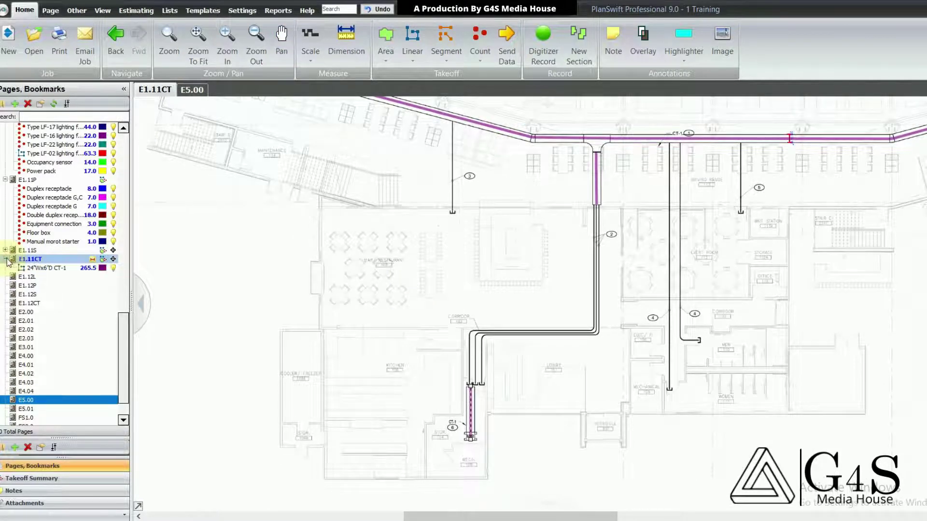
pyautogui.click(52, 269)
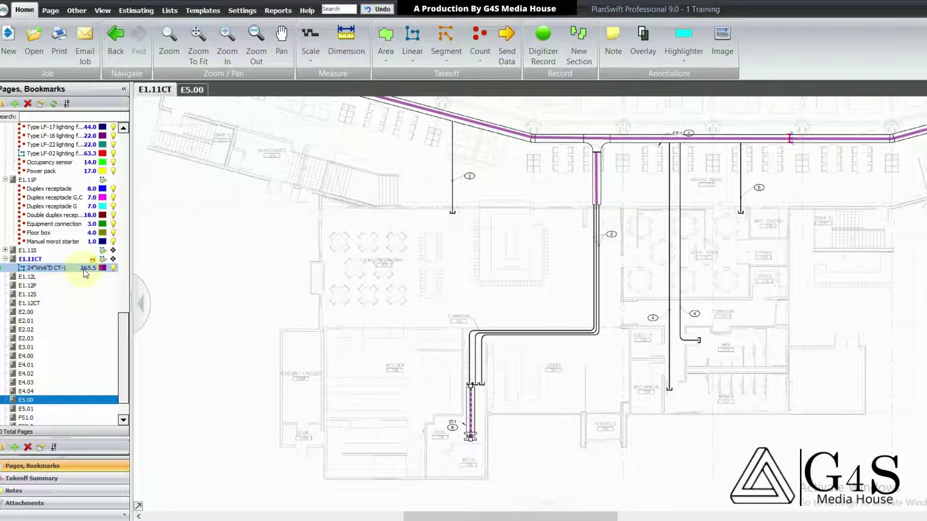
# - Examine the conduits running from the branch cable tray to the MTR and locate their keynote tag
pyautogui.moveTo(498, 271)
pyautogui.mouseDown()
pyautogui.moveTo(478, 346)
pyautogui.moveTo(466, 321)
pyautogui.mouseUp()
pyautogui.moveTo(509, 307); pyautogui.dragTo(502, 315)
pyautogui.scroll(2, 565, 236)
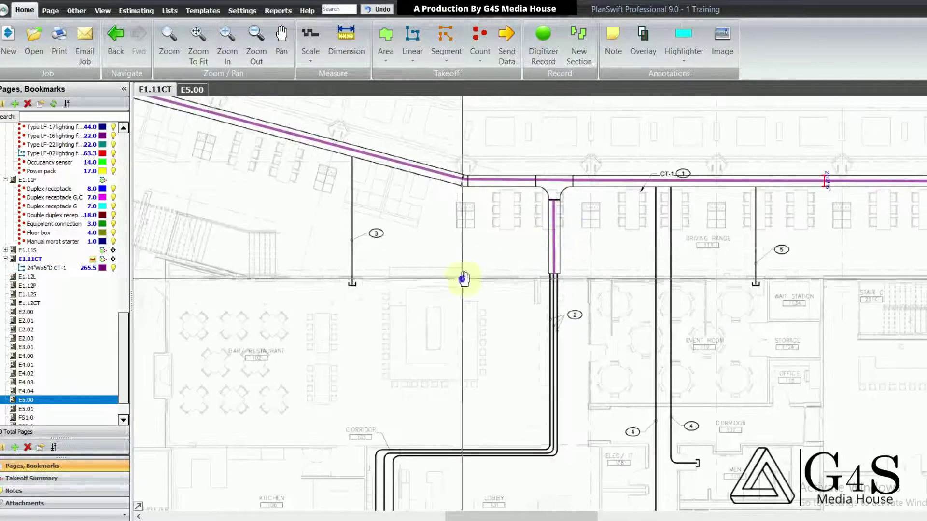
pyautogui.moveTo(462, 278)
pyautogui.mouseDown()
pyautogui.moveTo(498, 275)
pyautogui.moveTo(472, 259)
pyautogui.moveTo(471, 233)
pyautogui.mouseUp()
pyautogui.moveTo(500, 289); pyautogui.dragTo(507, 271)
pyautogui.moveTo(472, 349); pyautogui.dragTo(468, 281)
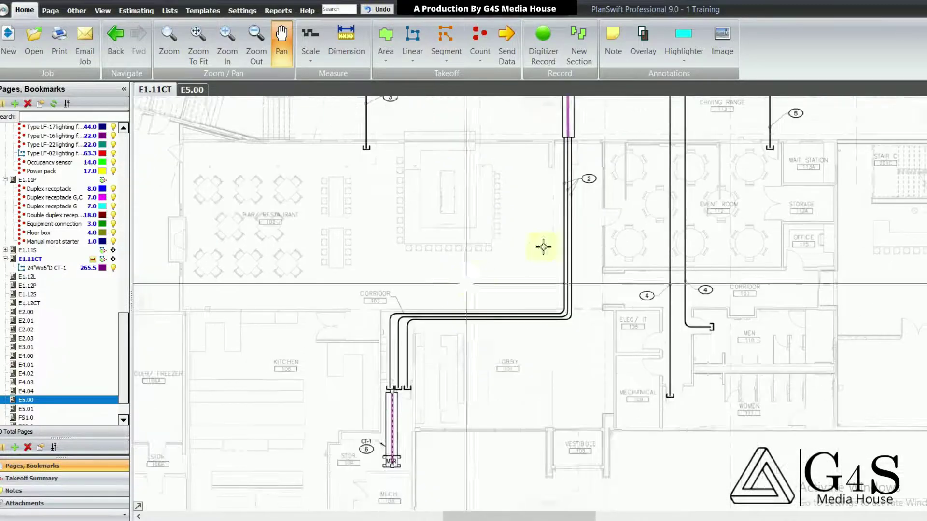
pyautogui.scroll(2, 598, 198)
pyautogui.moveTo(596, 200)
pyautogui.mouseDown()
pyautogui.moveTo(487, 302)
pyautogui.moveTo(473, 288)
pyautogui.mouseUp()
pyautogui.scroll(2, 476, 271)
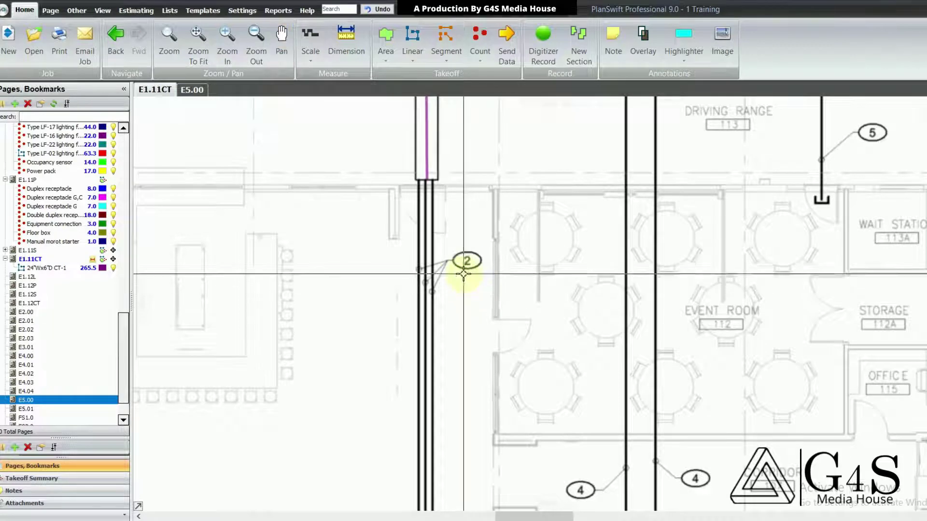
# - Read the Keyed Electrical Notes on this sheet for the conduit sizes and routing requirements
pyautogui.scroll(-3, 469, 269)
pyautogui.moveTo(612, 304); pyautogui.dragTo(377, 485)
pyautogui.moveTo(786, 149); pyautogui.dragTo(541, 360)
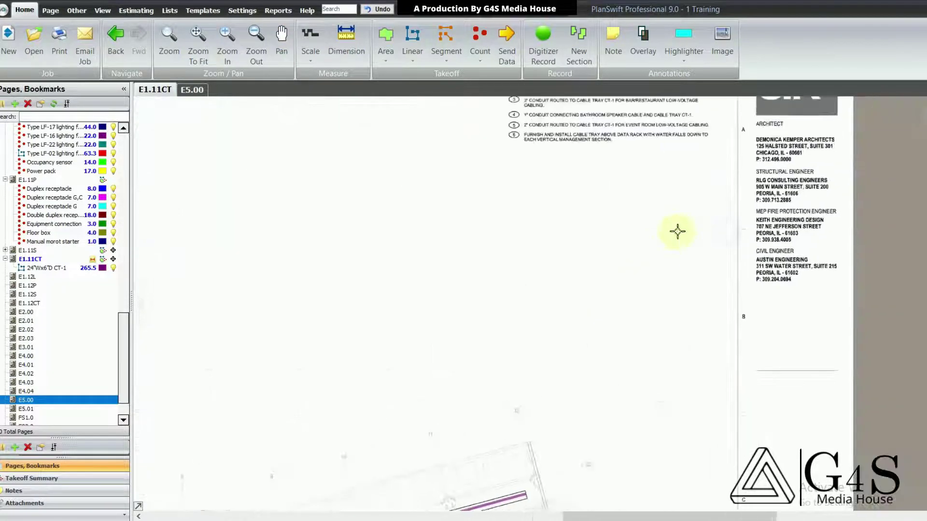
pyautogui.moveTo(677, 231); pyautogui.dragTo(645, 357)
pyautogui.scroll(3, 514, 214)
pyautogui.moveTo(559, 238); pyautogui.dragTo(525, 250)
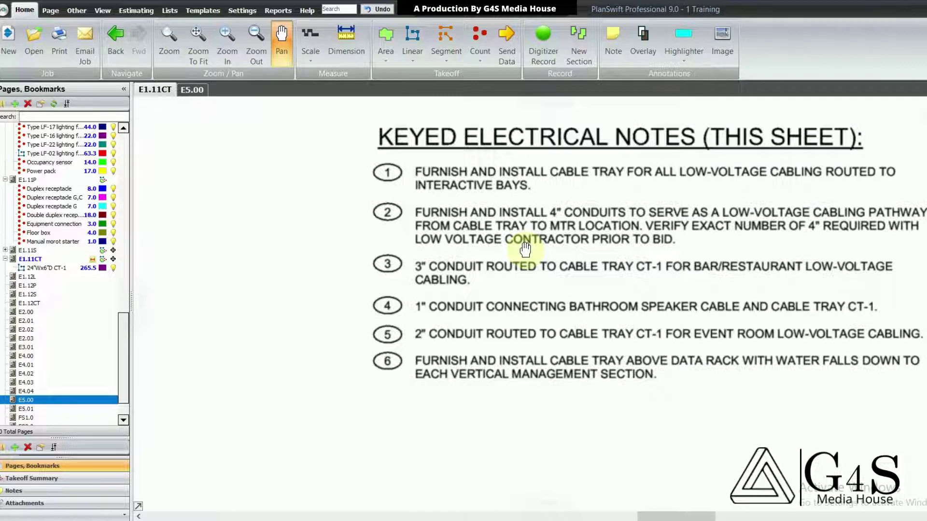
pyautogui.moveTo(814, 269); pyautogui.dragTo(772, 273)
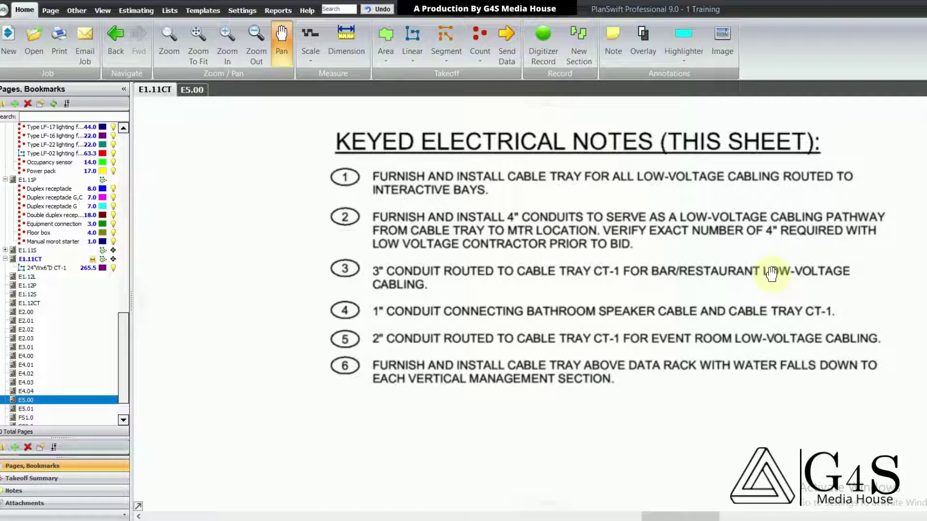
# - Return to the plan and examine the keynote 2 conduits' route from the branch tray down through the corridor bend
pyautogui.moveTo(509, 317); pyautogui.dragTo(722, 153)
pyautogui.scroll(-4, 719, 178)
pyautogui.moveTo(479, 475); pyautogui.dragTo(515, 324)
pyautogui.scroll(4, 540, 242)
pyautogui.moveTo(540, 221); pyautogui.dragTo(540, 251)
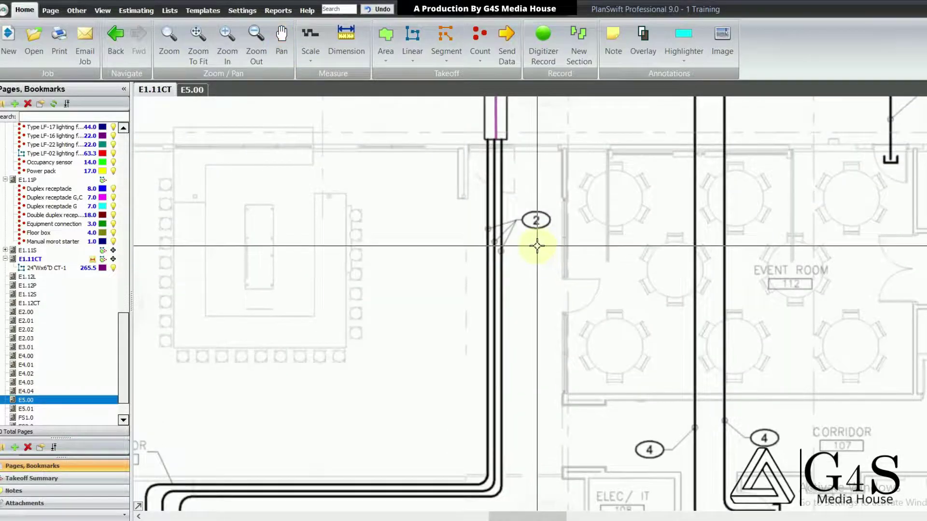
pyautogui.moveTo(509, 291); pyautogui.dragTo(546, 222)
pyautogui.moveTo(578, 181); pyautogui.dragTo(552, 282)
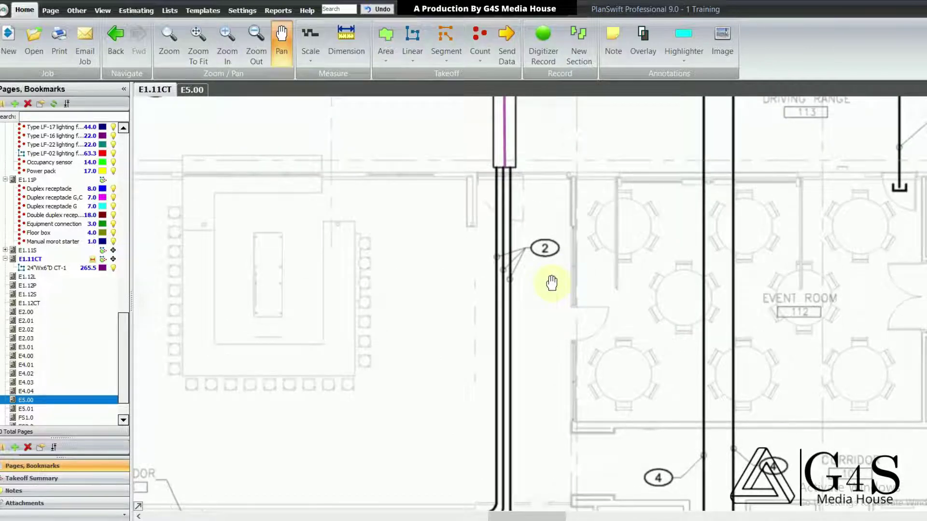
pyautogui.moveTo(552, 282); pyautogui.dragTo(575, 234)
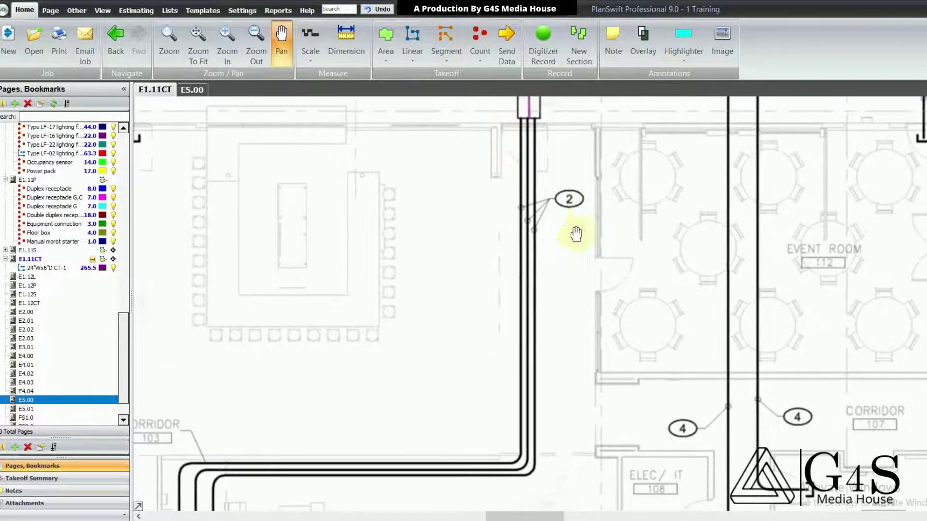
pyautogui.moveTo(488, 460)
pyautogui.mouseDown()
pyautogui.moveTo(577, 312)
pyautogui.moveTo(579, 246)
pyautogui.mouseUp()
pyautogui.moveTo(570, 294); pyautogui.dragTo(569, 299)
pyautogui.moveTo(545, 228); pyautogui.dragTo(532, 379)
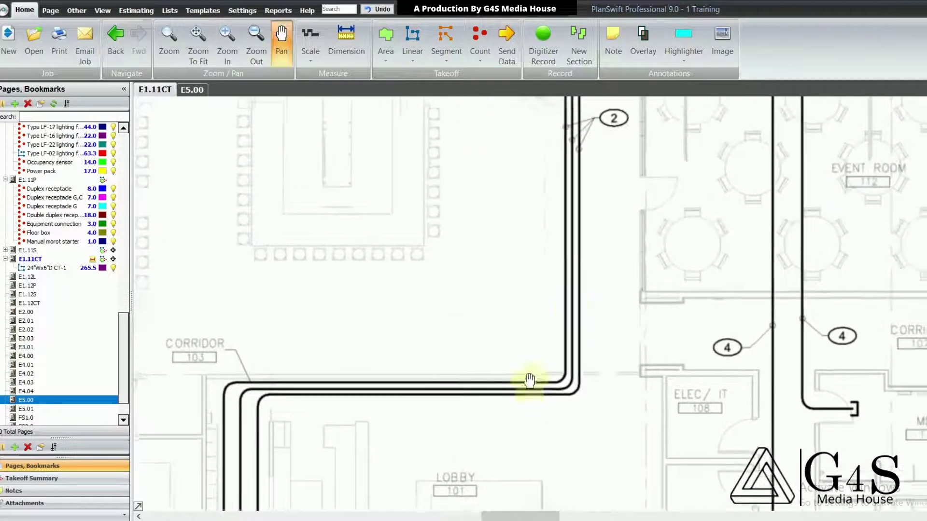
pyautogui.moveTo(585, 273)
pyautogui.mouseDown()
pyautogui.moveTo(529, 420)
pyautogui.moveTo(575, 303)
pyautogui.moveTo(571, 263)
pyautogui.mouseUp()
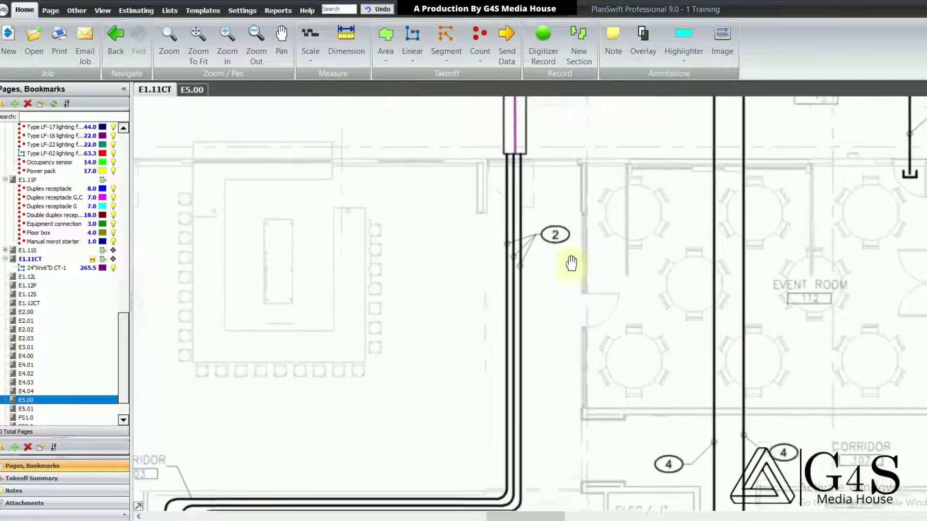
# - Create a linear takeoff named 4" Conduit with the solid fill type
pyautogui.click(412, 39)
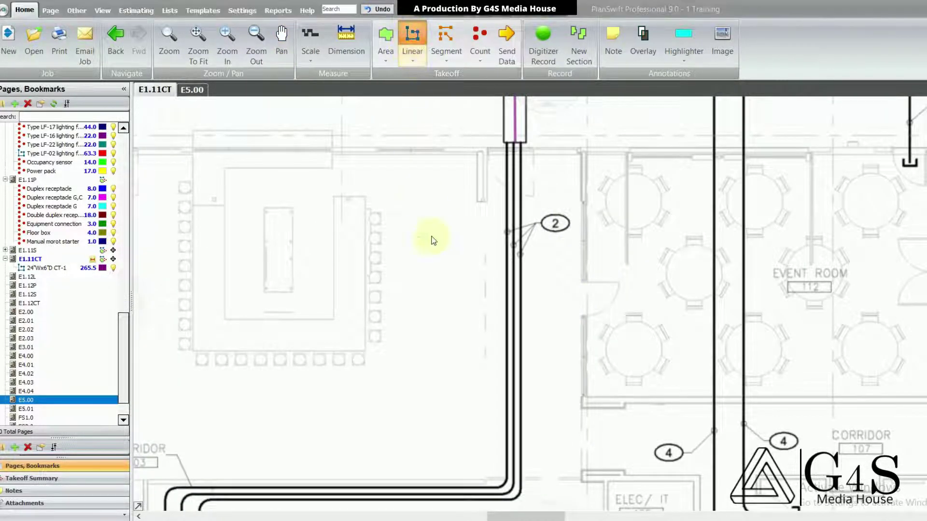
pyautogui.write('4')
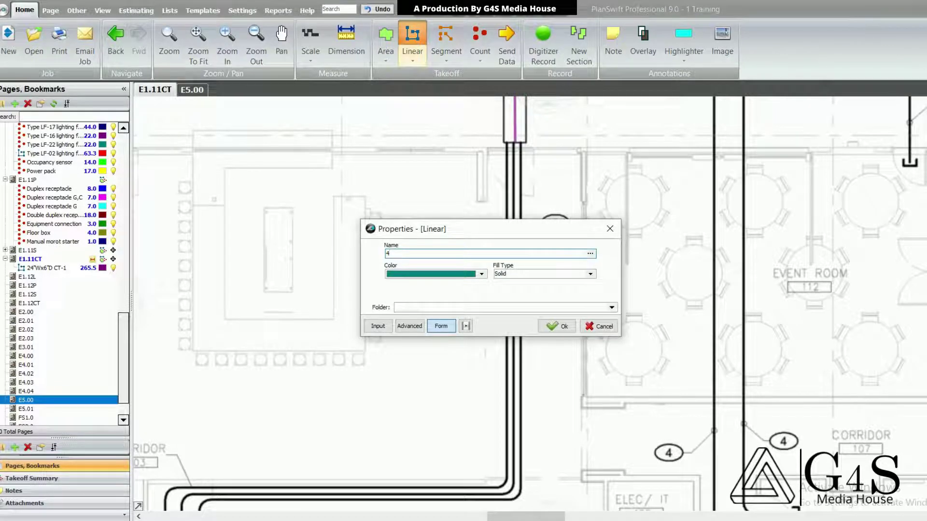
pyautogui.write('" Conduit')
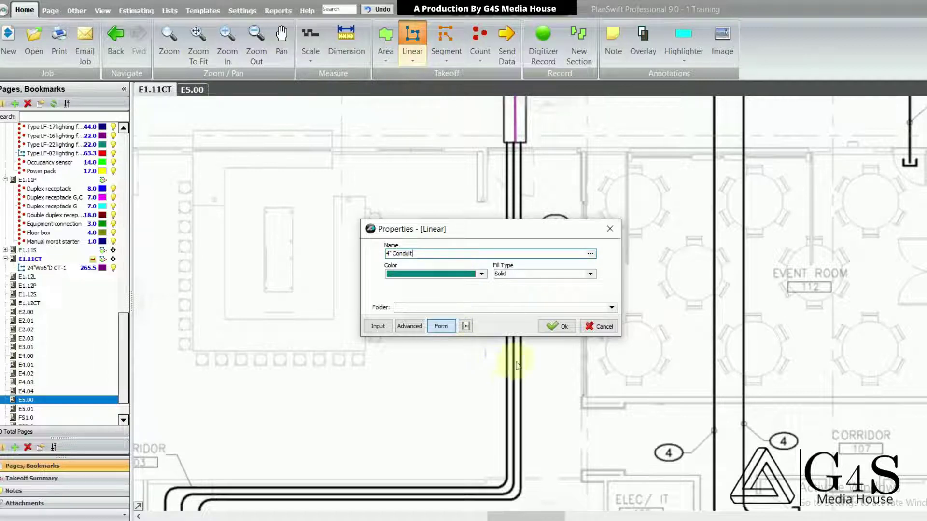
pyautogui.click(548, 326)
# - Trace the leftmost keynote 2 conduit from the end of the branch cable tray down to the corridor bend
pyautogui.scroll(3, 509, 160)
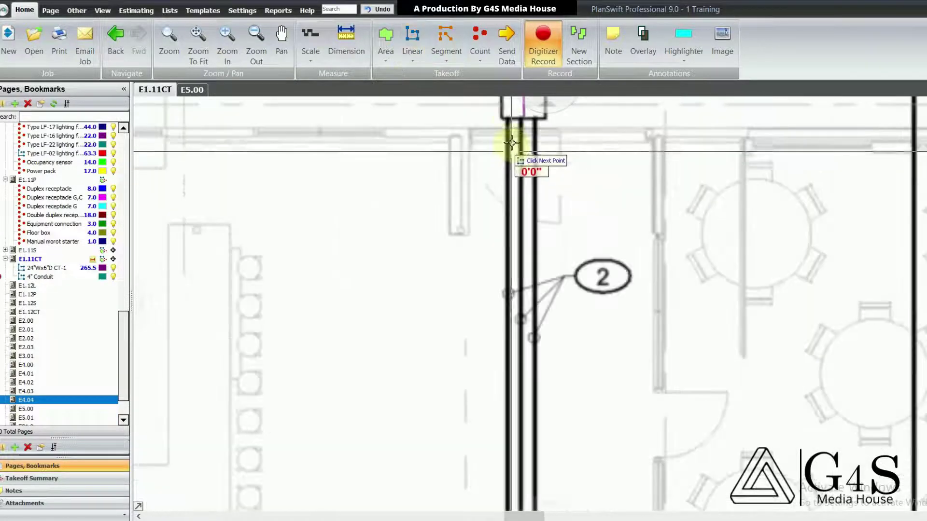
pyautogui.click(508, 114)
pyautogui.moveTo(558, 390); pyautogui.dragTo(540, 250)
pyautogui.scroll(-4, 532, 372)
pyautogui.moveTo(524, 399); pyautogui.dragTo(526, 254)
pyautogui.scroll(2, 528, 327)
pyautogui.click(522, 321)
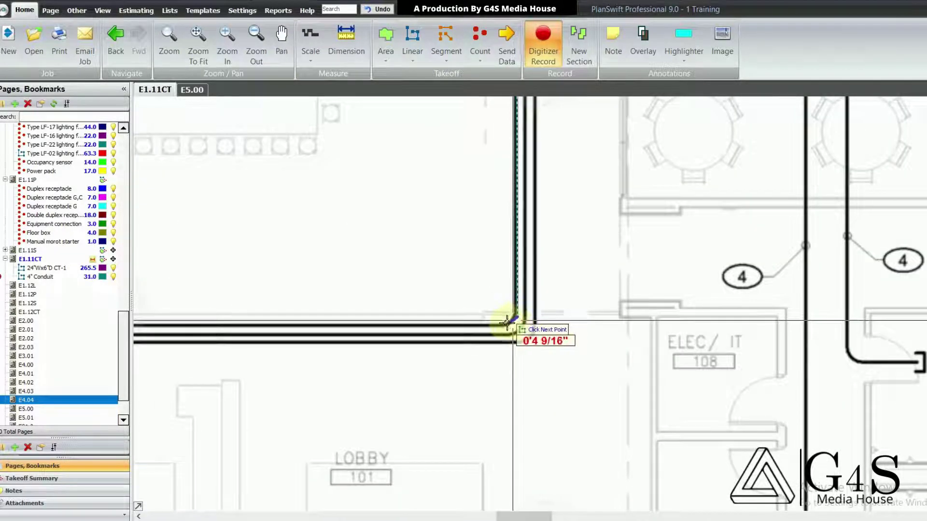
# - Continue the leftmost conduit's trace along Corridor 103 and down to the keynote 6 tray, then end that section
pyautogui.scroll(2, 483, 333)
pyautogui.scroll(-2, 434, 333)
pyautogui.scroll(2, 270, 271)
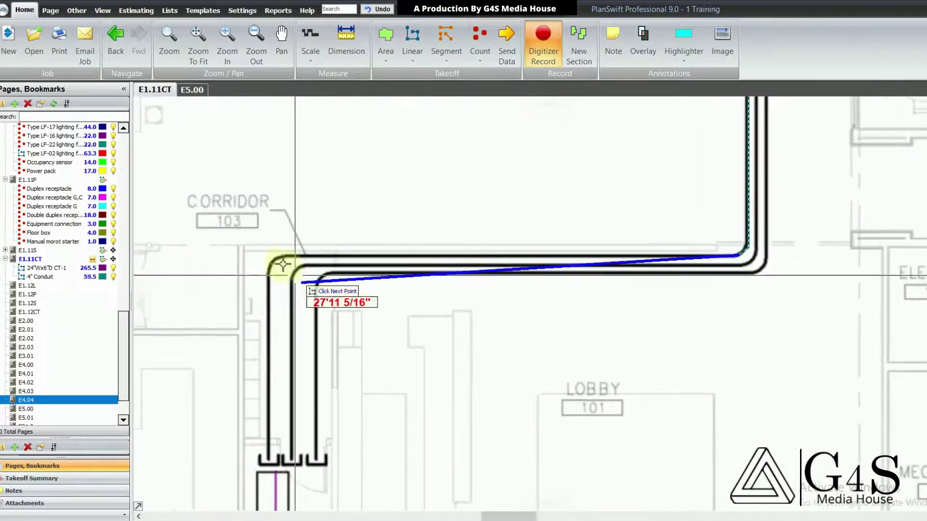
pyautogui.click(268, 268)
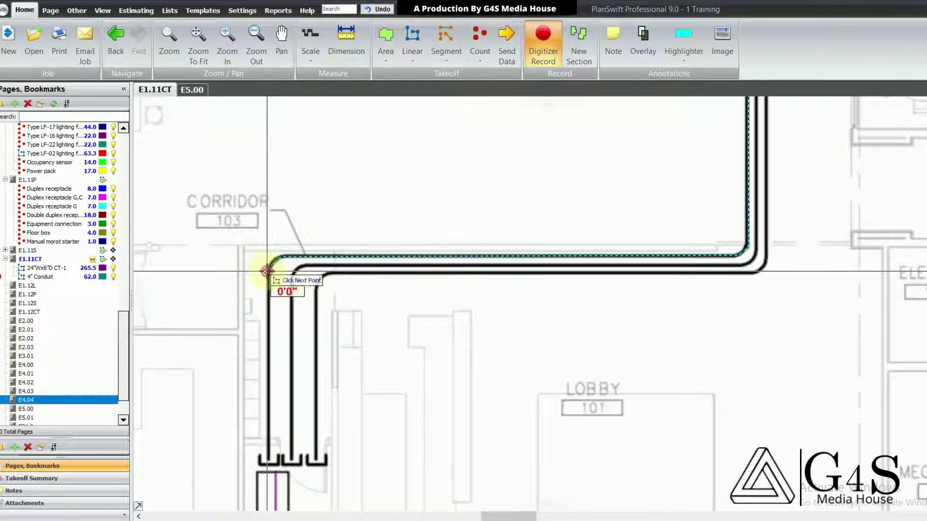
pyautogui.click(283, 344)
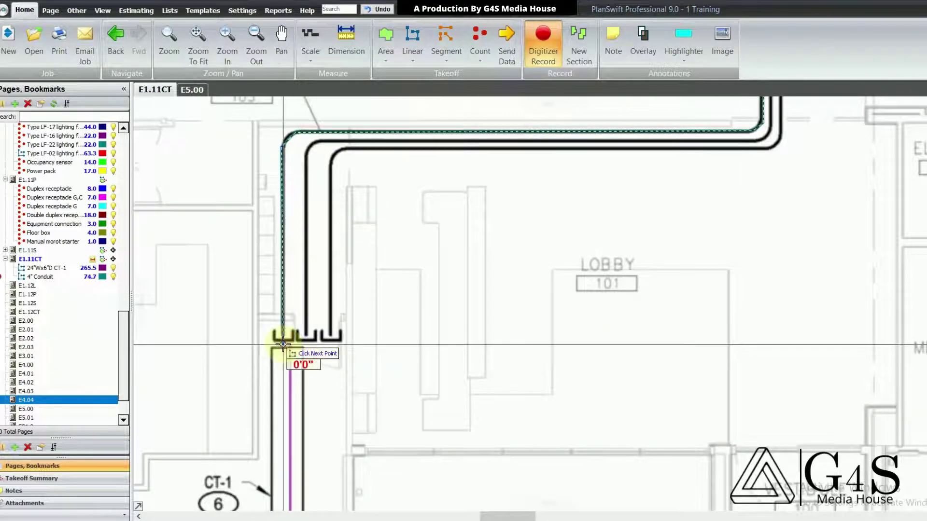
pyautogui.rightClick(283, 344)
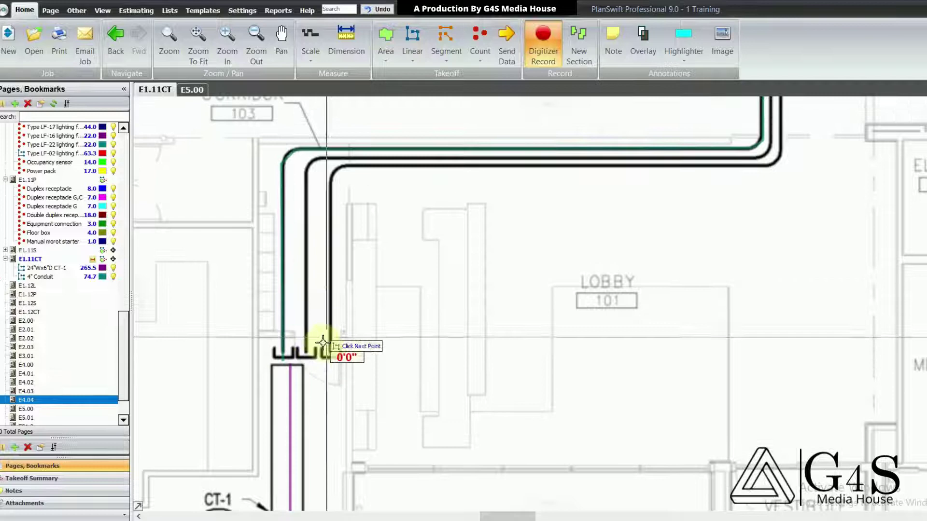
# - Trace the middle keynote 2 conduit from the keynote 6 tray back up to the branch tray and start a new section
pyautogui.click(305, 364)
pyautogui.click(307, 173)
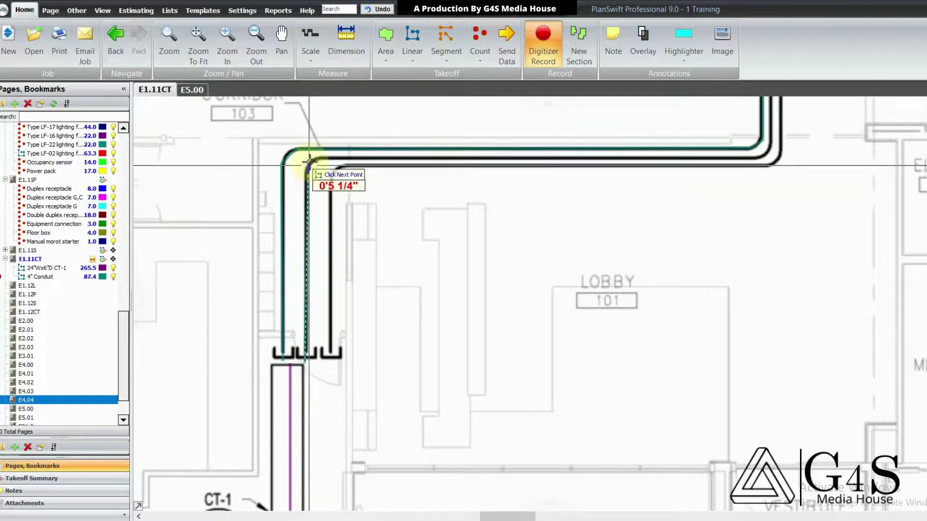
pyautogui.click(318, 158)
pyautogui.moveTo(748, 170); pyautogui.dragTo(609, 278)
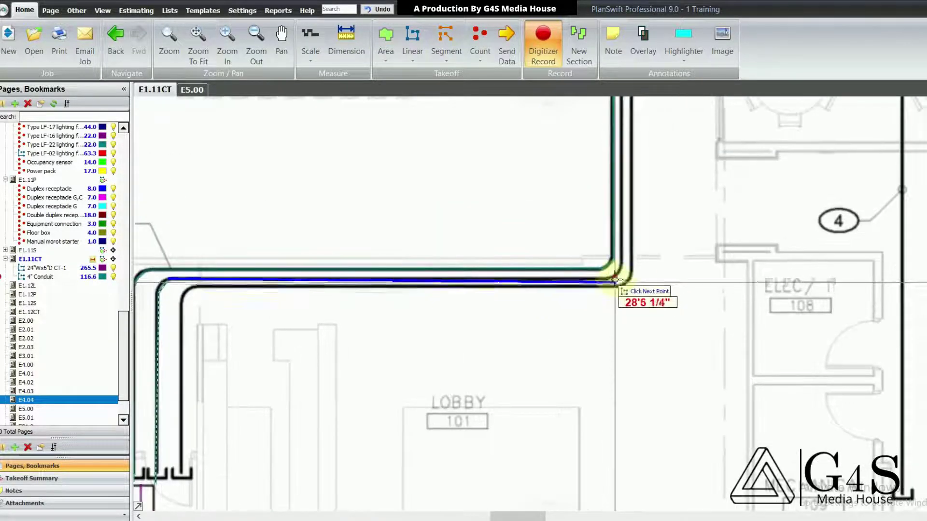
pyautogui.click(669, 207)
pyautogui.scroll(4, 546, 261)
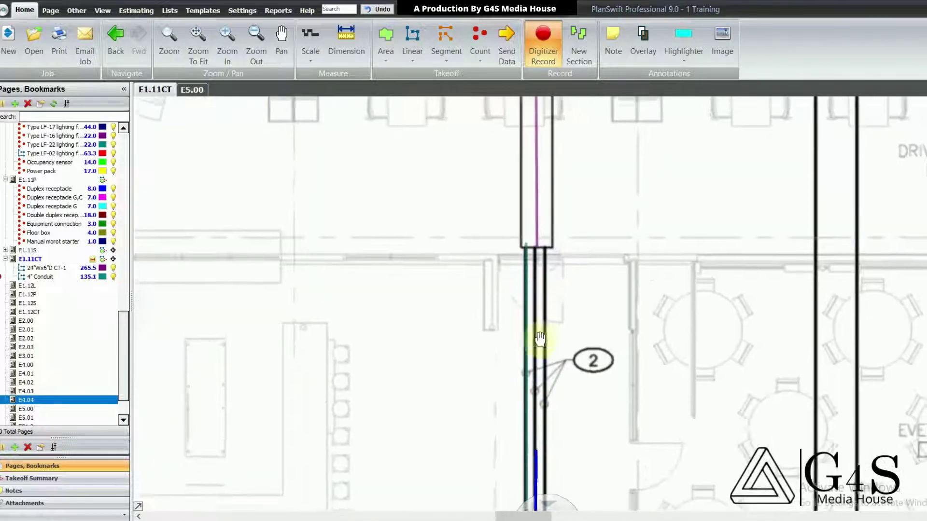
pyautogui.click(534, 241)
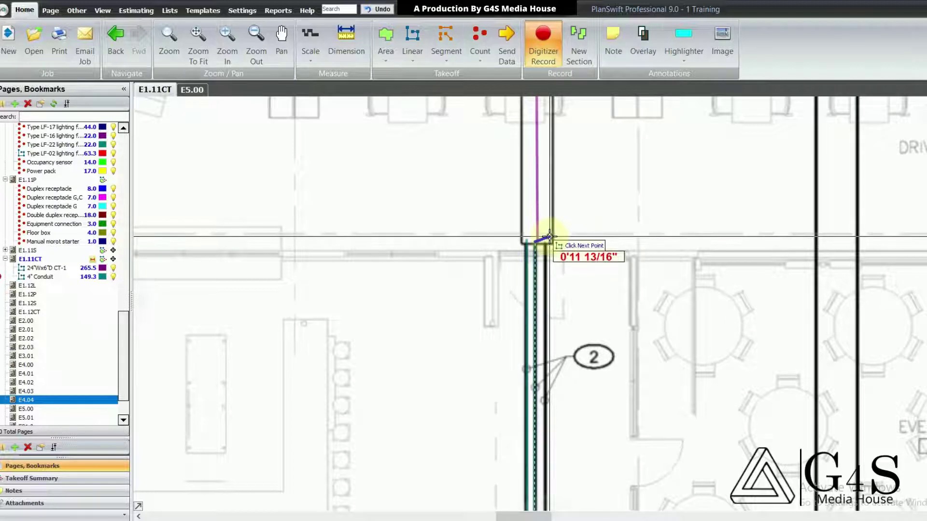
pyautogui.rightClick(550, 238)
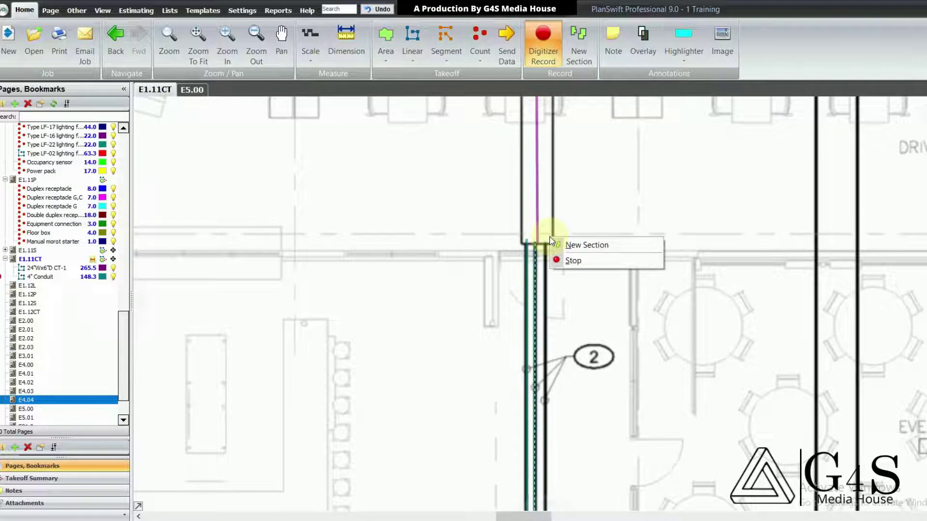
pyautogui.click(588, 245)
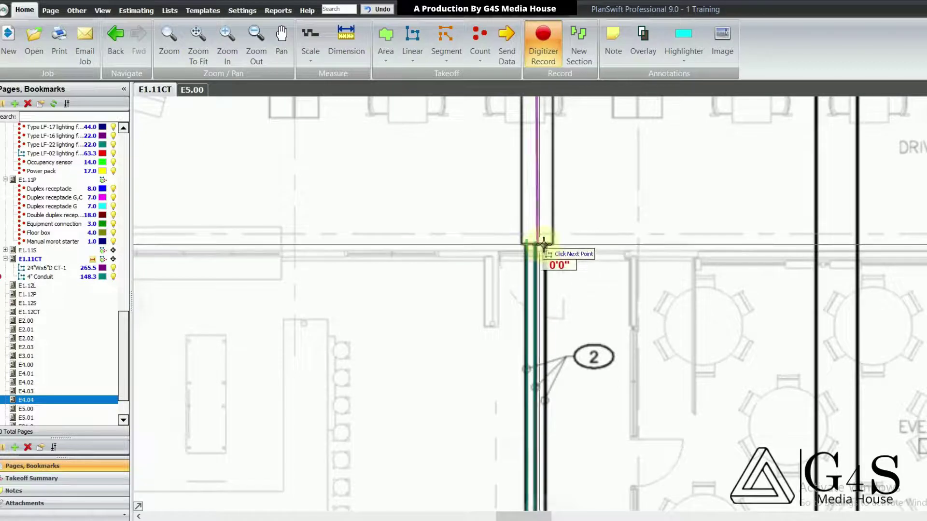
# - Trace the rightmost keynote 2 conduit from the branch tray down and around the bend into the corridor
pyautogui.click(545, 241)
pyautogui.scroll(-10, 563, 337)
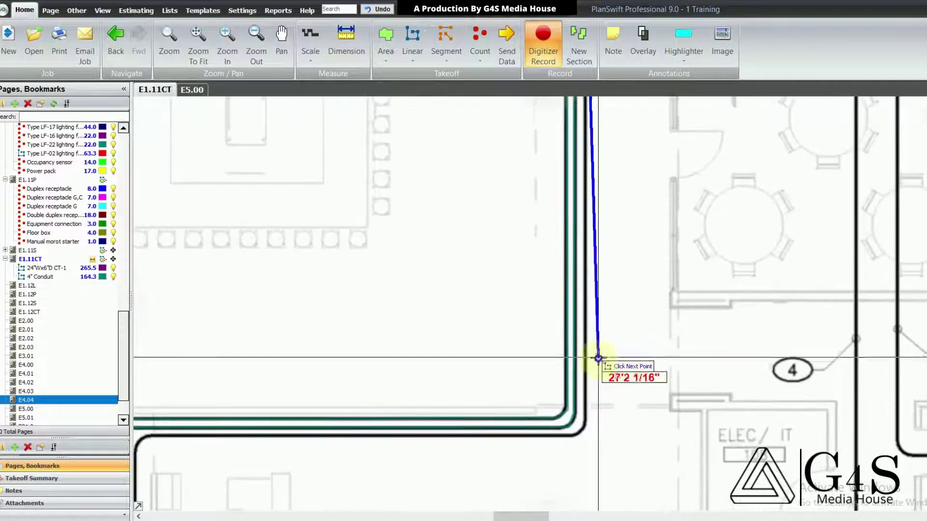
pyautogui.moveTo(607, 365)
pyautogui.mouseDown()
pyautogui.moveTo(623, 299)
pyautogui.moveTo(625, 329)
pyautogui.mouseUp()
pyautogui.click(611, 282)
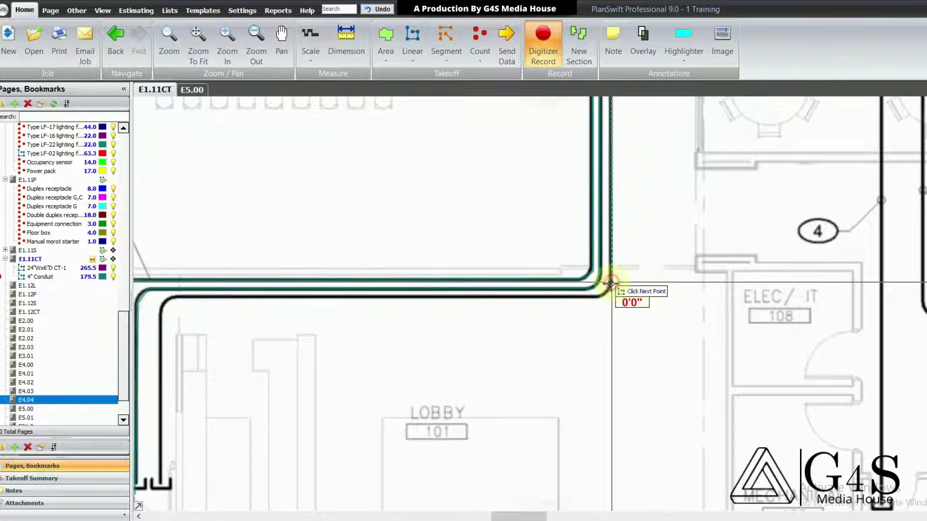
pyautogui.click(602, 295)
# - Continue the rightmost conduit's trace along the corridor and down to its open end beside the keynote 6 tray, ending the section
pyautogui.moveTo(526, 317); pyautogui.dragTo(630, 296)
pyautogui.moveTo(366, 319); pyautogui.dragTo(508, 304)
pyautogui.moveTo(428, 311); pyautogui.dragTo(508, 303)
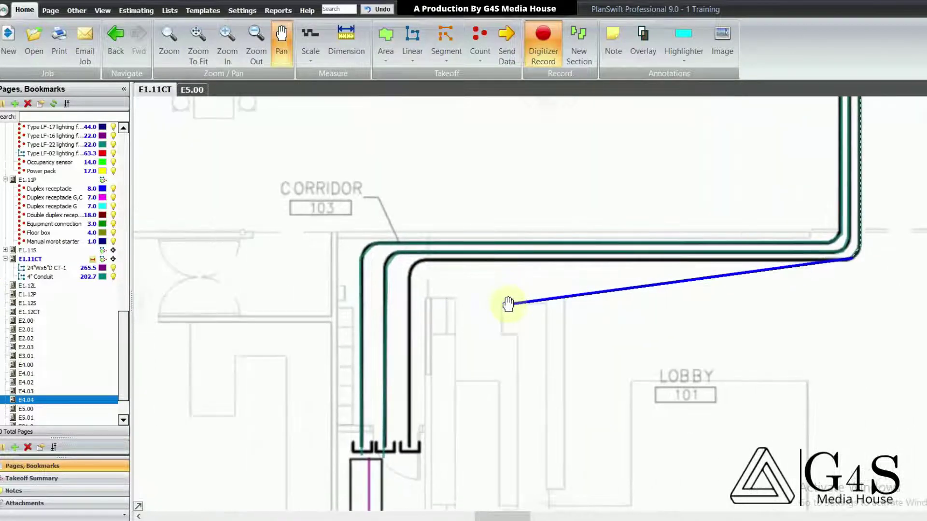
pyautogui.click(420, 258)
pyautogui.click(409, 269)
pyautogui.moveTo(443, 433); pyautogui.dragTo(458, 332)
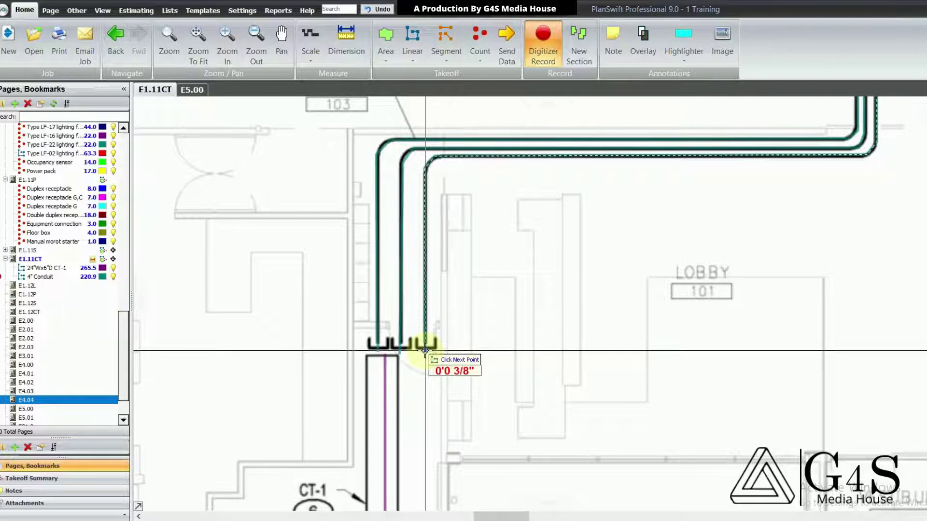
pyautogui.rightClick(424, 351)
# - Check the three traced keynote 2 conduits and stop recording the 4" Conduit takeoff
pyautogui.moveTo(526, 313); pyautogui.dragTo(476, 384)
pyautogui.scroll(-3, 501, 331)
pyautogui.moveTo(609, 328); pyautogui.dragTo(551, 412)
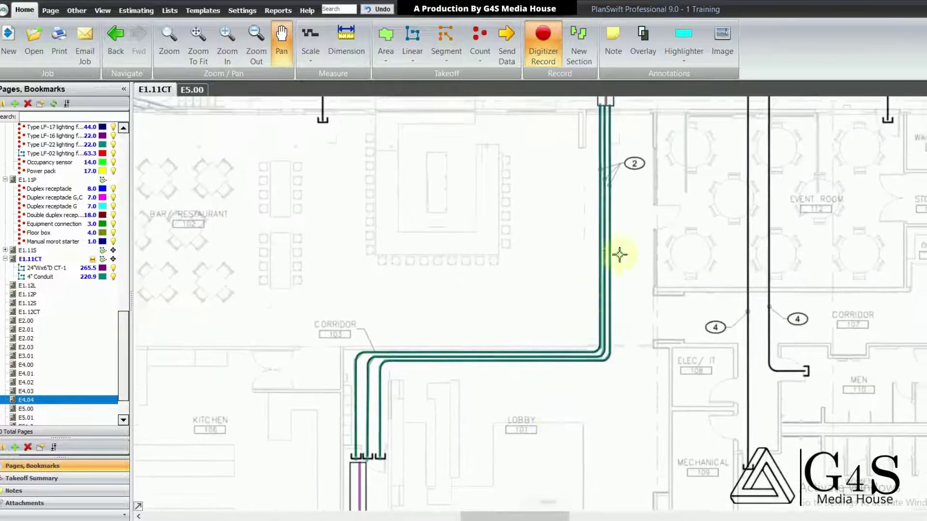
pyautogui.moveTo(620, 255); pyautogui.dragTo(574, 334)
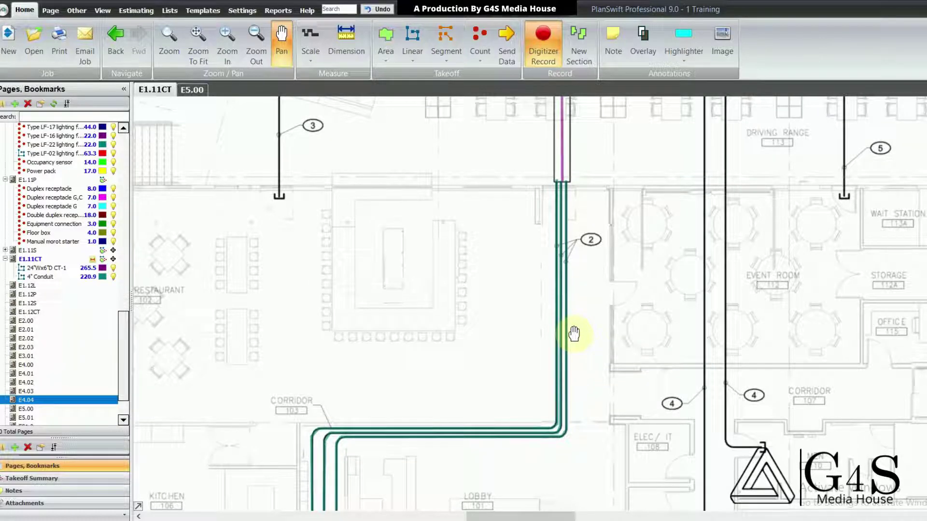
pyautogui.moveTo(451, 242); pyautogui.dragTo(517, 314)
pyautogui.moveTo(459, 287); pyautogui.dragTo(487, 329)
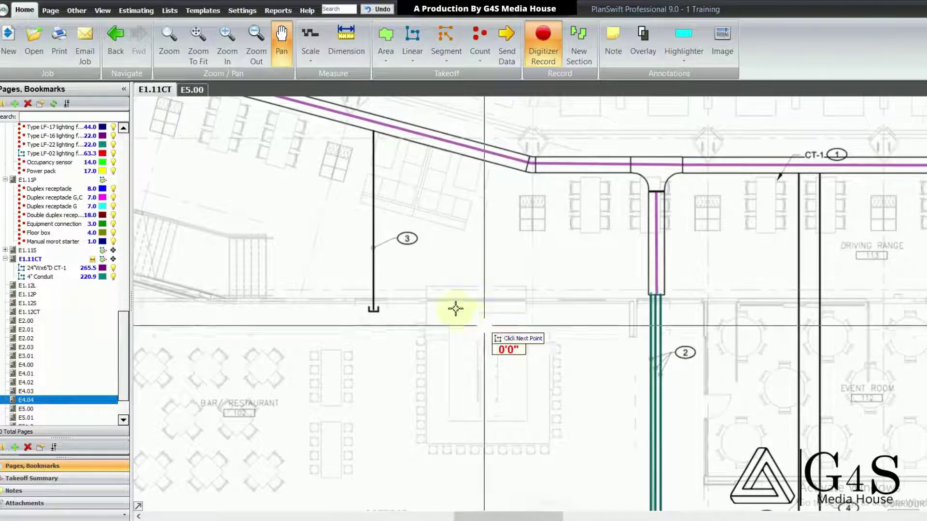
pyautogui.rightClick(455, 256)
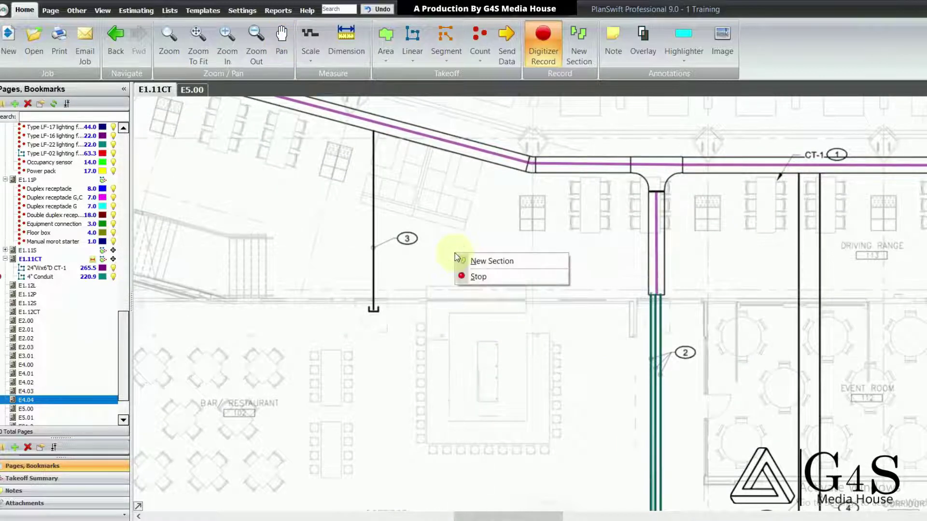
pyautogui.click(468, 276)
# - Check the Keyed Electrical Notes for the size and routing of the keynote 3 conduit
pyautogui.scroll(-3, 500, 267)
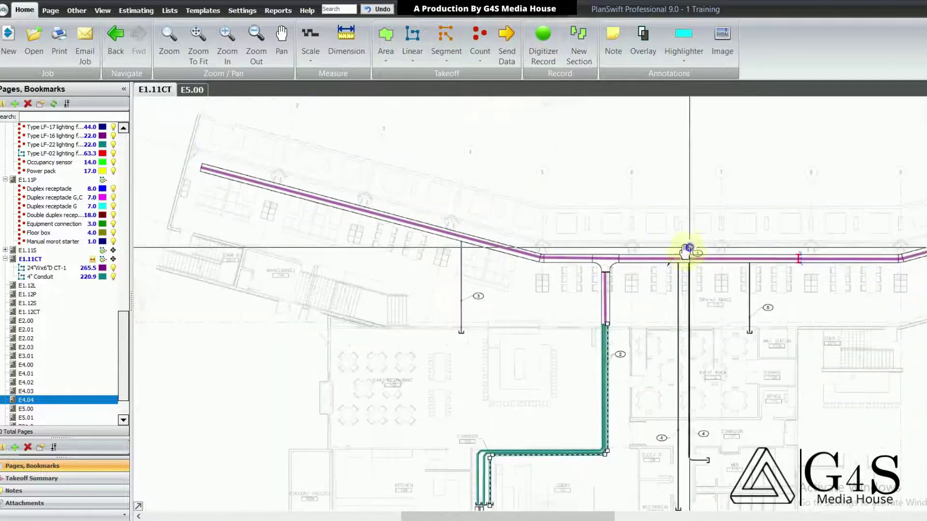
pyautogui.moveTo(686, 253)
pyautogui.mouseDown()
pyautogui.moveTo(667, 272)
pyautogui.moveTo(450, 369)
pyautogui.mouseUp()
pyautogui.moveTo(910, 145)
pyautogui.mouseDown()
pyautogui.moveTo(796, 201)
pyautogui.moveTo(537, 374)
pyautogui.mouseUp()
pyautogui.moveTo(680, 210); pyautogui.dragTo(673, 291)
pyautogui.scroll(4, 567, 265)
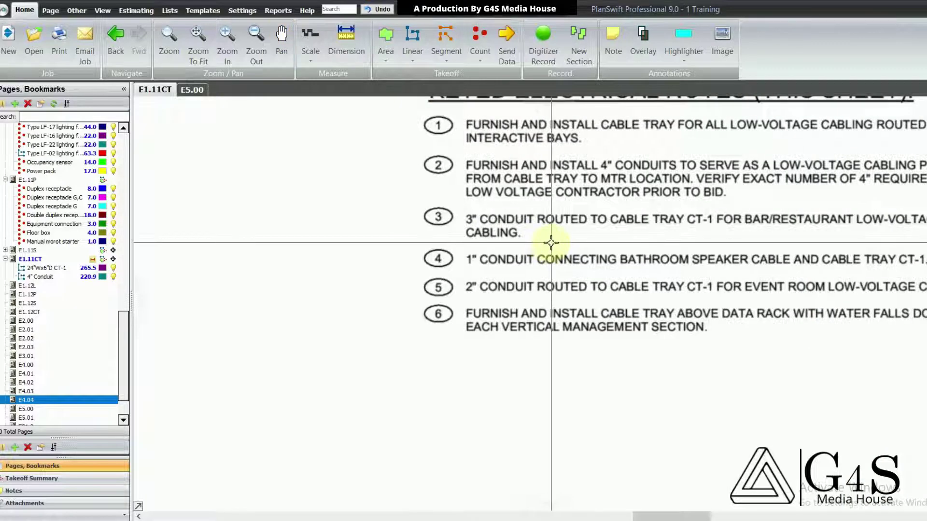
pyautogui.moveTo(690, 261); pyautogui.dragTo(548, 249)
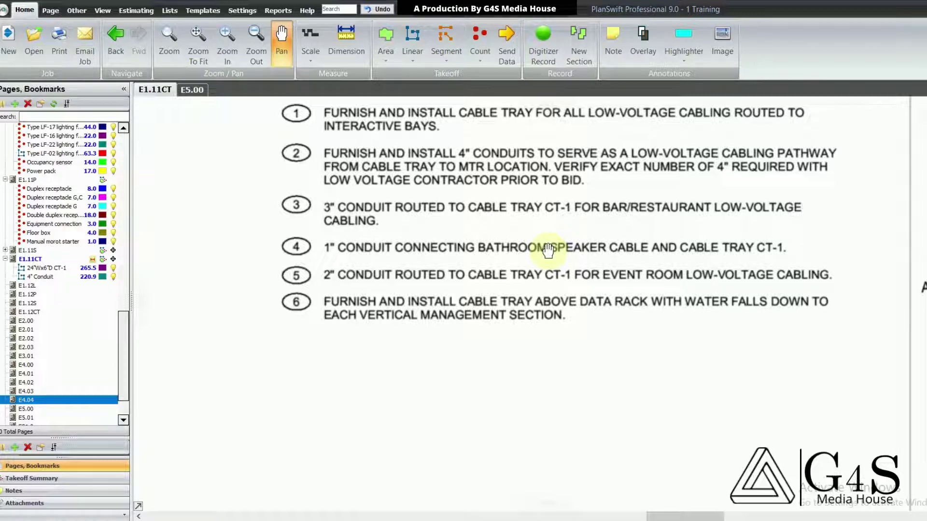
pyautogui.moveTo(548, 250); pyautogui.dragTo(626, 224)
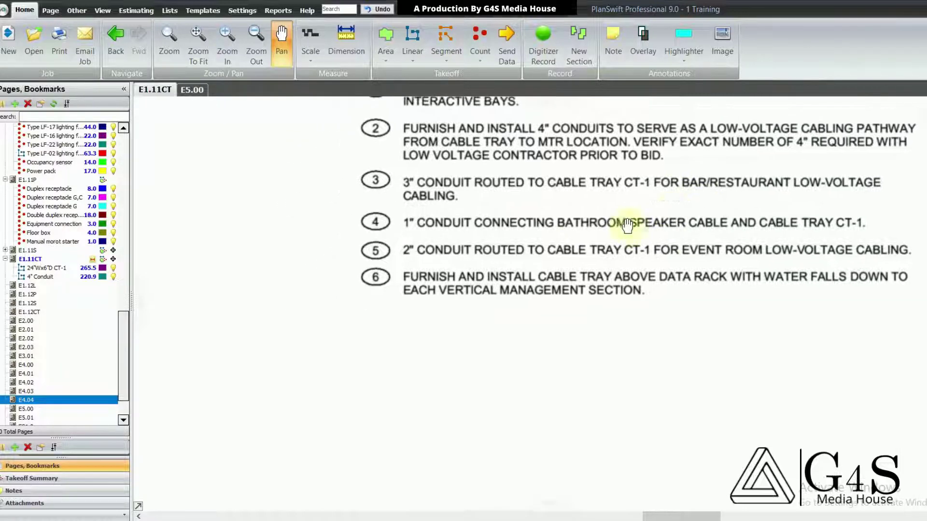
# - Create a red linear takeoff named 3" Conduit with the solid fill type for the keynote 3 run
pyautogui.moveTo(473, 376)
pyautogui.mouseDown()
pyautogui.moveTo(815, 153)
pyautogui.moveTo(836, 119)
pyautogui.mouseUp()
pyautogui.scroll(-4, 820, 135)
pyautogui.moveTo(508, 453); pyautogui.dragTo(608, 308)
pyautogui.moveTo(576, 366); pyautogui.dragTo(676, 203)
pyautogui.scroll(3, 508, 222)
pyautogui.moveTo(502, 247)
pyautogui.mouseDown()
pyautogui.moveTo(526, 259)
pyautogui.moveTo(528, 273)
pyautogui.moveTo(513, 283)
pyautogui.moveTo(533, 321)
pyautogui.moveTo(592, 345)
pyautogui.moveTo(570, 326)
pyautogui.mouseUp()
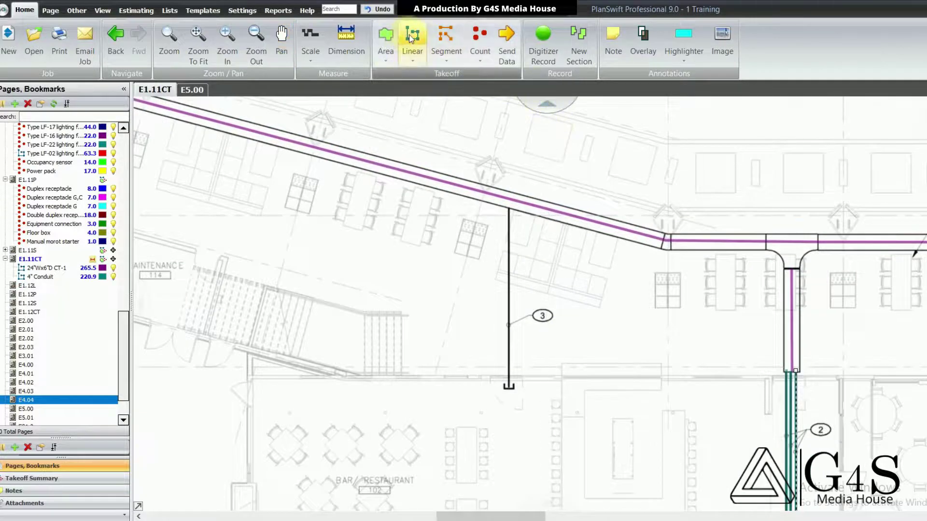
pyautogui.click(410, 39)
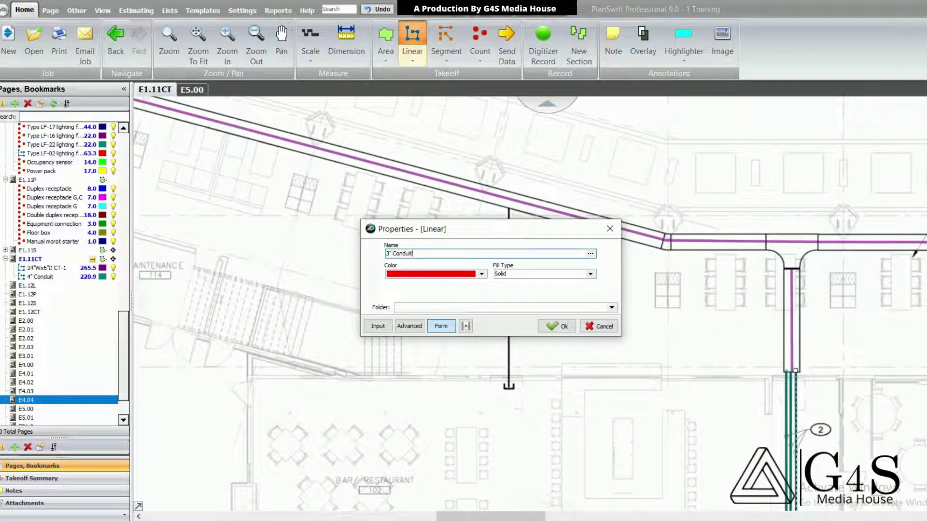
pyautogui.click(554, 324)
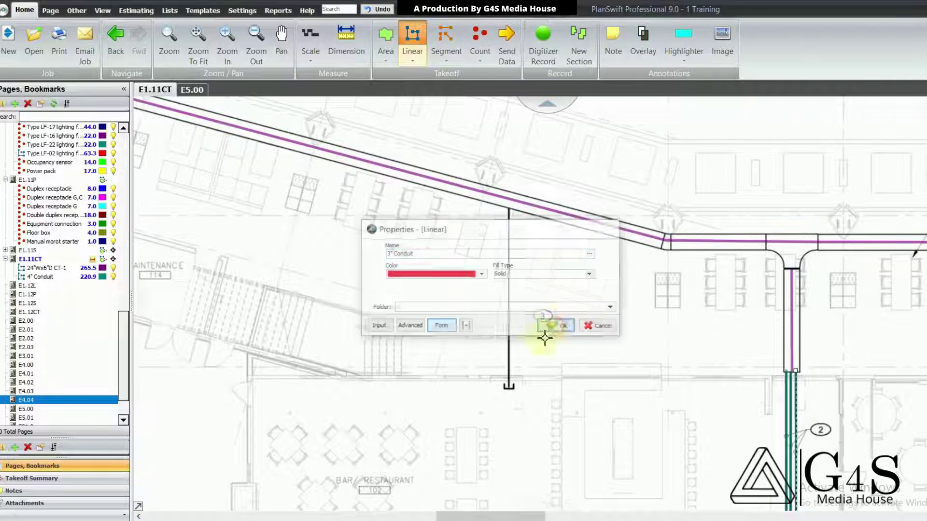
# - Trace the keynote 3 conduit from its open end at the Bar/Restaurant up to the CT-1 cable tray
pyautogui.click(506, 391)
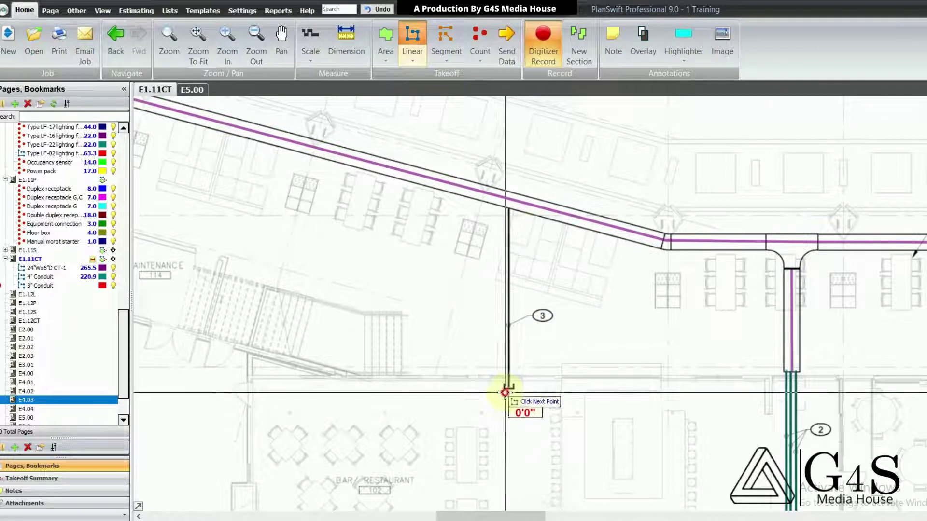
pyautogui.rightClick(508, 206)
pyautogui.moveTo(554, 241); pyautogui.dragTo(499, 222)
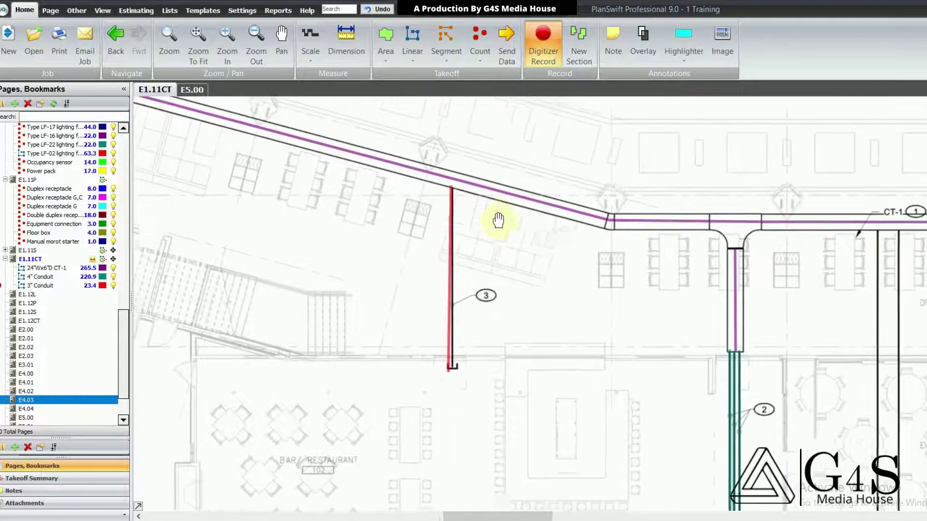
# - Examine the remaining keynote 4 and keynote 5 conduits running from the CT-1 tray past the driving range and event room
pyautogui.scroll(-4, 499, 220)
pyautogui.moveTo(681, 284)
pyautogui.mouseDown()
pyautogui.moveTo(612, 316)
pyautogui.moveTo(621, 317)
pyautogui.mouseUp()
pyautogui.scroll(5, 589, 320)
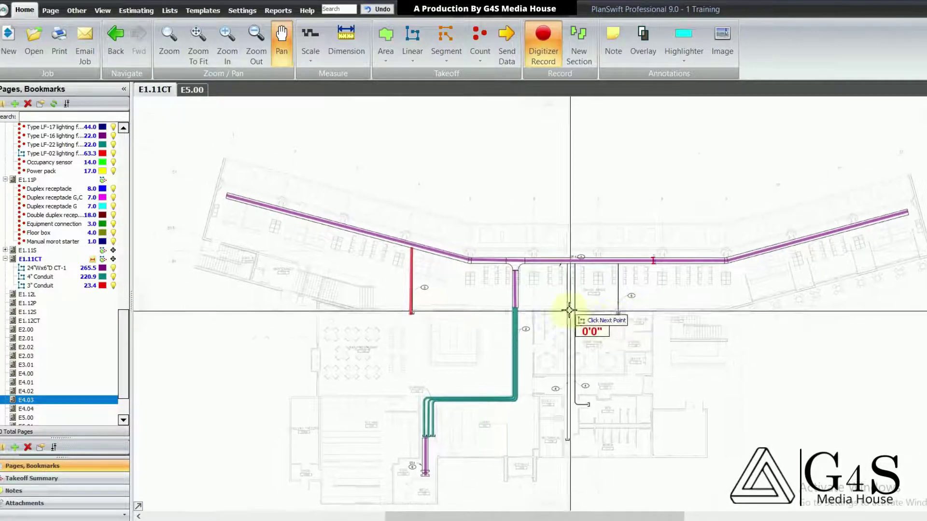
pyautogui.moveTo(597, 328)
pyautogui.mouseDown()
pyautogui.moveTo(602, 335)
pyautogui.moveTo(478, 357)
pyautogui.mouseUp()
pyautogui.moveTo(664, 333); pyautogui.dragTo(475, 345)
pyautogui.moveTo(617, 370)
pyautogui.mouseDown()
pyautogui.moveTo(573, 368)
pyautogui.moveTo(566, 337)
pyautogui.moveTo(674, 346)
pyautogui.mouseUp()
pyautogui.moveTo(441, 314)
pyautogui.mouseDown()
pyautogui.moveTo(524, 317)
pyautogui.moveTo(610, 291)
pyautogui.mouseUp()
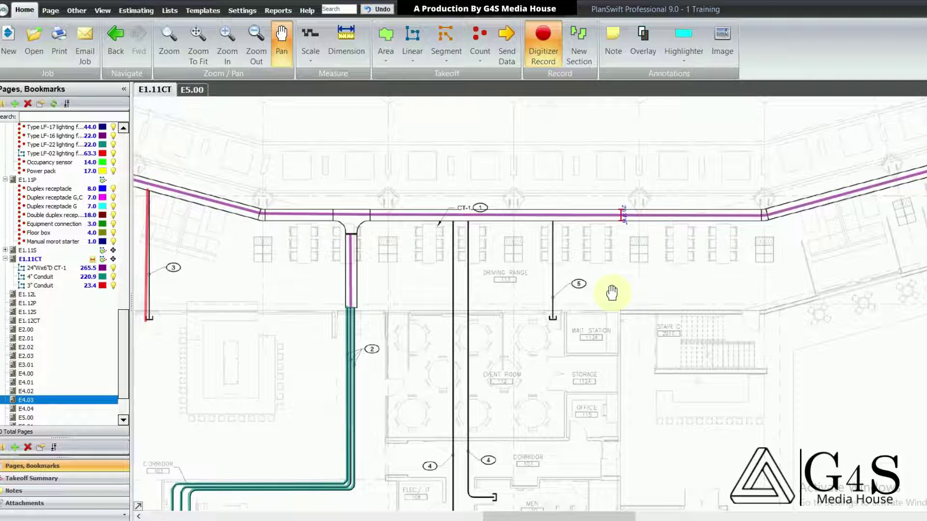
pyautogui.moveTo(467, 351); pyautogui.dragTo(518, 318)
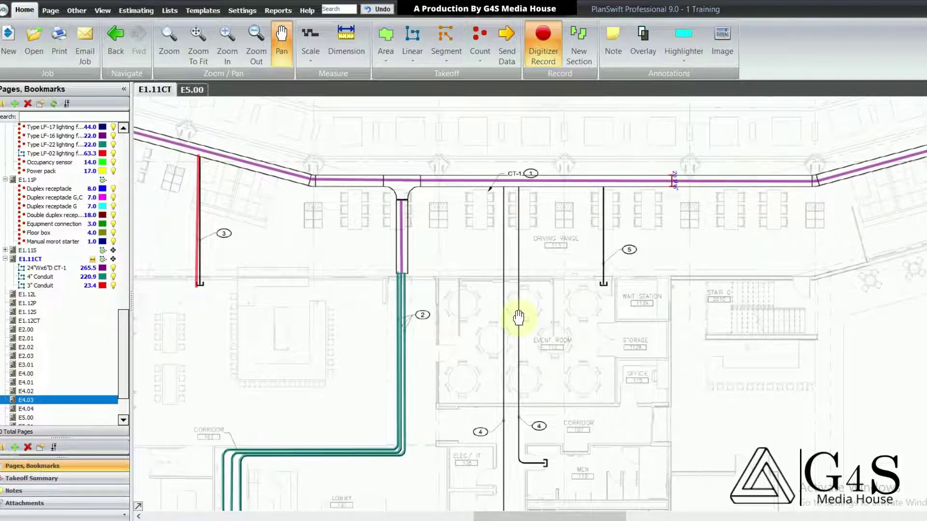
pyautogui.moveTo(518, 317); pyautogui.dragTo(529, 238)
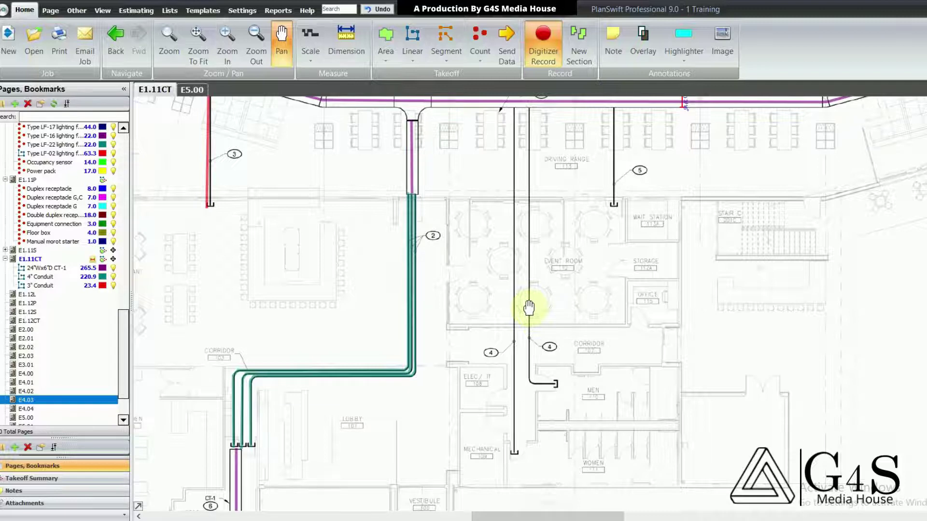
pyautogui.moveTo(529, 307); pyautogui.dragTo(525, 332)
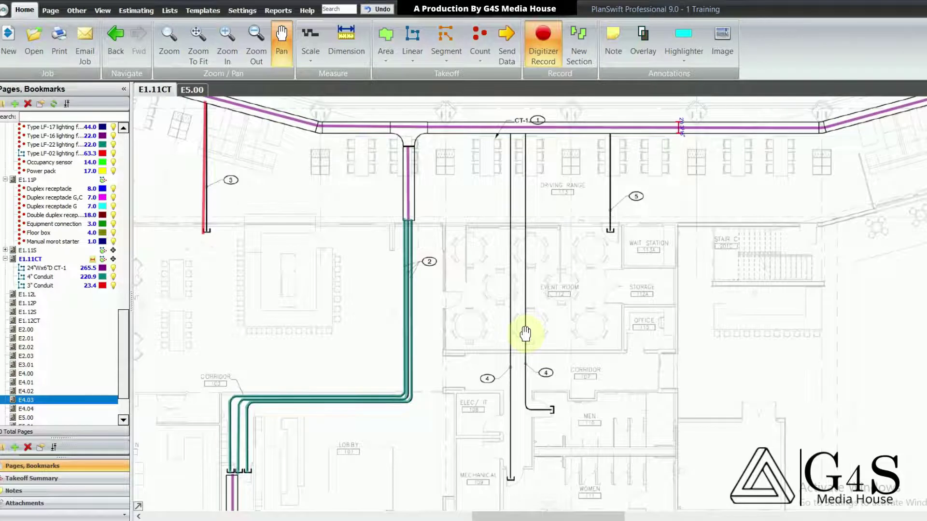
pyautogui.moveTo(525, 334); pyautogui.dragTo(523, 336)
pyautogui.moveTo(555, 292)
pyautogui.mouseDown()
pyautogui.moveTo(497, 323)
pyautogui.moveTo(521, 317)
pyautogui.mouseUp()
pyautogui.moveTo(588, 271)
pyautogui.mouseDown()
pyautogui.moveTo(673, 294)
pyautogui.moveTo(561, 291)
pyautogui.mouseUp()
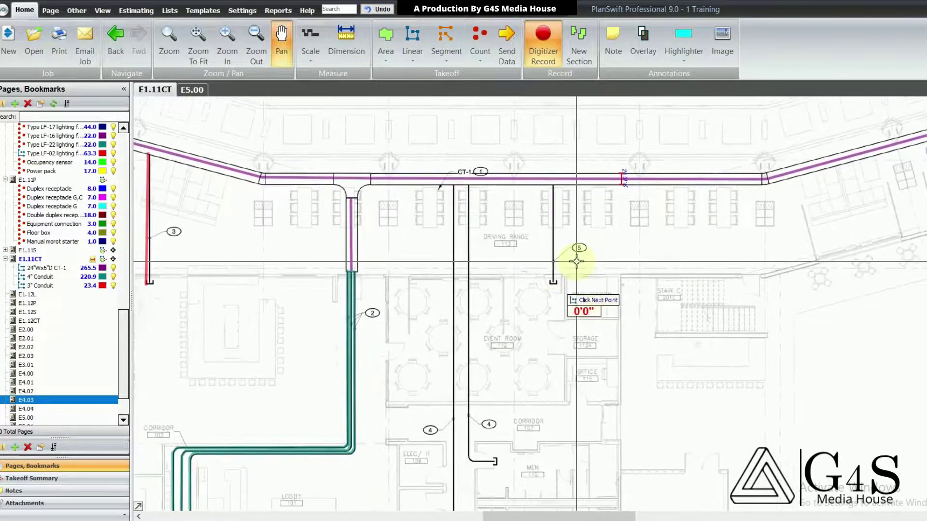
# - Stop recording the 3" Conduit takeoff and check the Keyed Electrical Notes for the keynote 4 and 5 conduit sizes
pyautogui.rightClick(576, 262)
pyautogui.click(599, 282)
pyautogui.moveTo(505, 383); pyautogui.dragTo(514, 313)
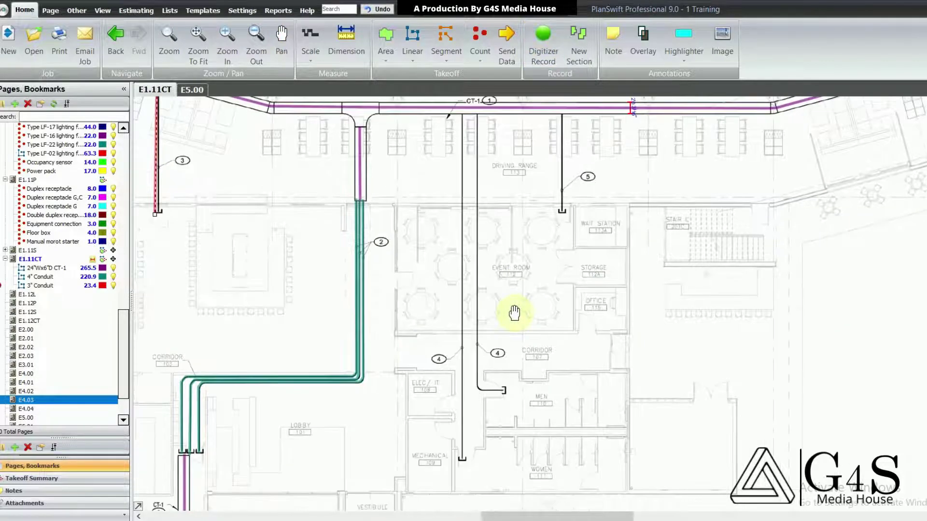
pyautogui.moveTo(602, 288); pyautogui.dragTo(590, 313)
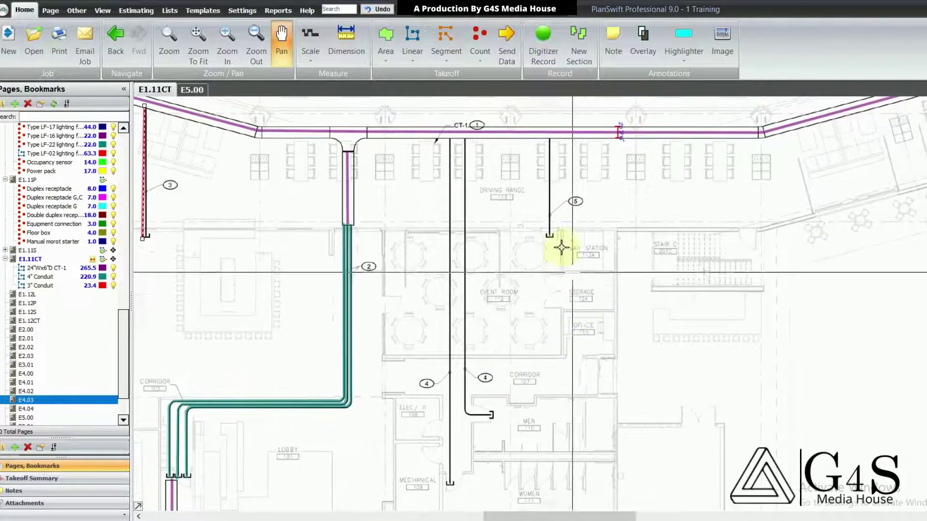
pyautogui.moveTo(556, 238); pyautogui.dragTo(503, 292)
pyautogui.scroll(-2, 503, 291)
pyautogui.moveTo(662, 285); pyautogui.dragTo(460, 449)
pyautogui.moveTo(627, 267); pyautogui.dragTo(545, 372)
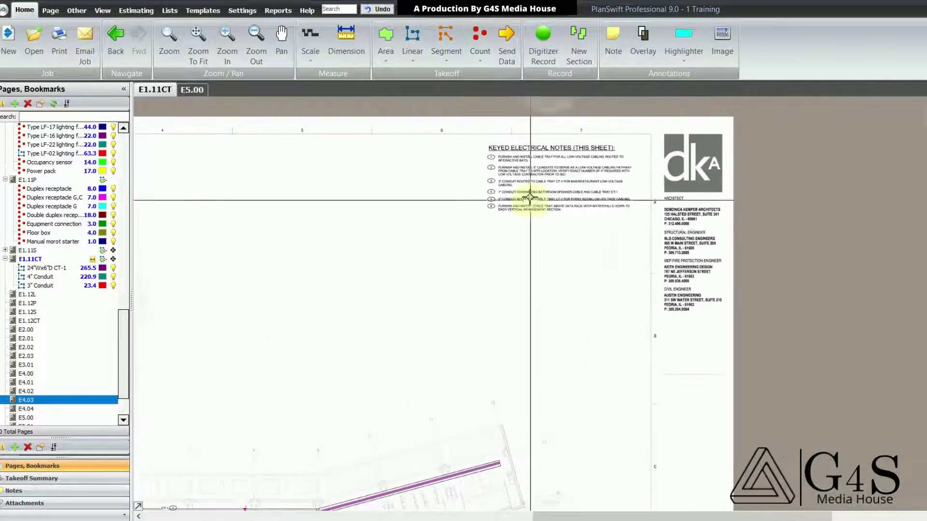
pyautogui.scroll(3, 531, 197)
pyautogui.moveTo(562, 204); pyautogui.dragTo(543, 240)
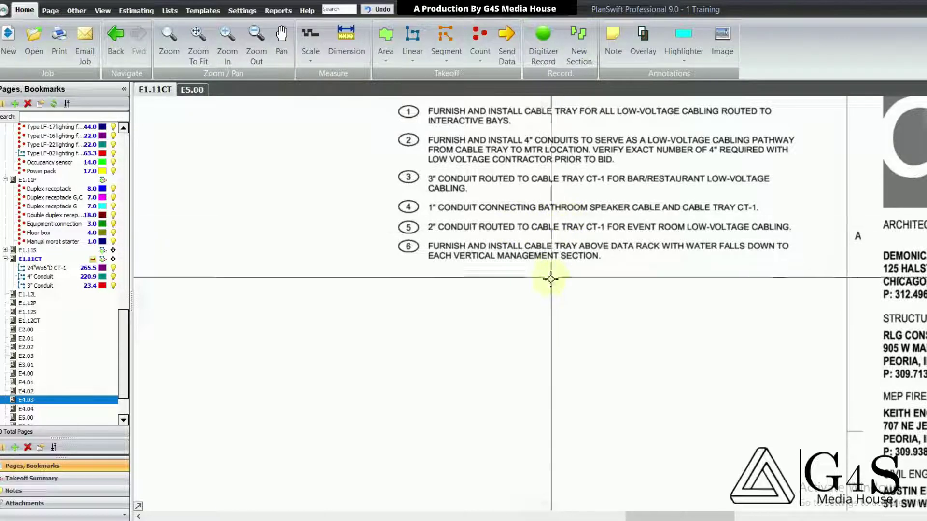
pyautogui.moveTo(552, 275); pyautogui.dragTo(551, 267)
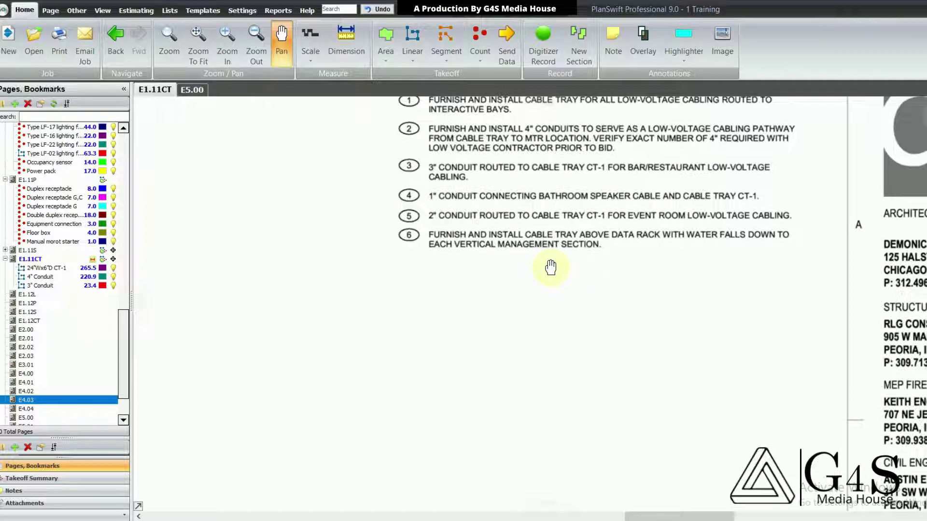
# - Create a green linear takeoff named 1" Conduit with the solid fill type for the keynote 4 runs
pyautogui.moveTo(503, 337); pyautogui.dragTo(606, 244)
pyautogui.scroll(-2, 500, 317)
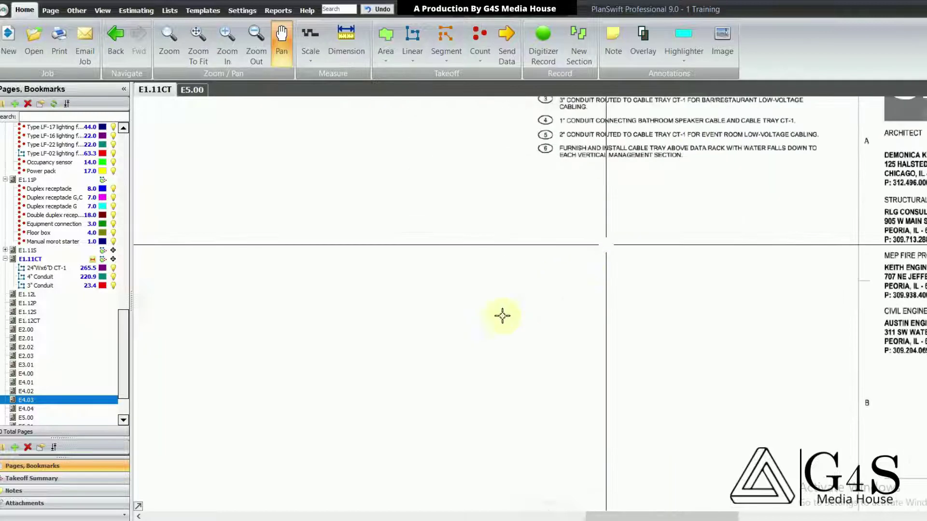
pyautogui.moveTo(501, 316)
pyautogui.mouseDown()
pyautogui.moveTo(573, 225)
pyautogui.moveTo(509, 369)
pyautogui.moveTo(620, 184)
pyautogui.mouseUp()
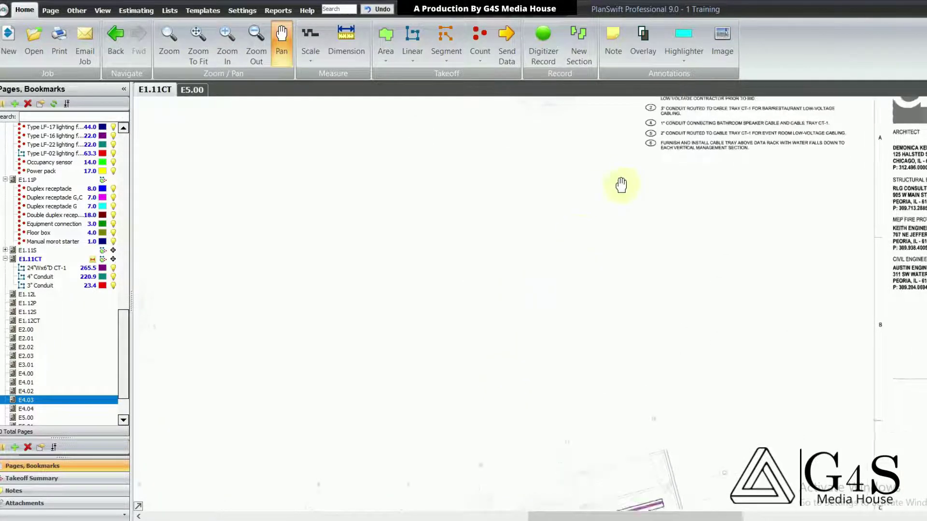
pyautogui.moveTo(464, 449); pyautogui.dragTo(548, 228)
pyautogui.scroll(2, 436, 325)
pyautogui.moveTo(437, 332)
pyautogui.mouseDown()
pyautogui.moveTo(465, 290)
pyautogui.moveTo(500, 306)
pyautogui.moveTo(647, 279)
pyautogui.mouseUp()
pyautogui.scroll(-2, 465, 285)
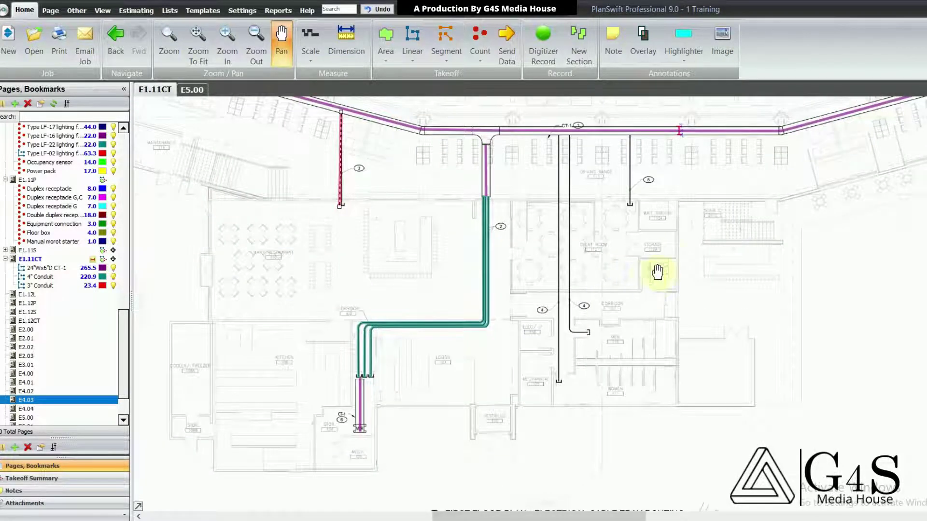
pyautogui.click(419, 38)
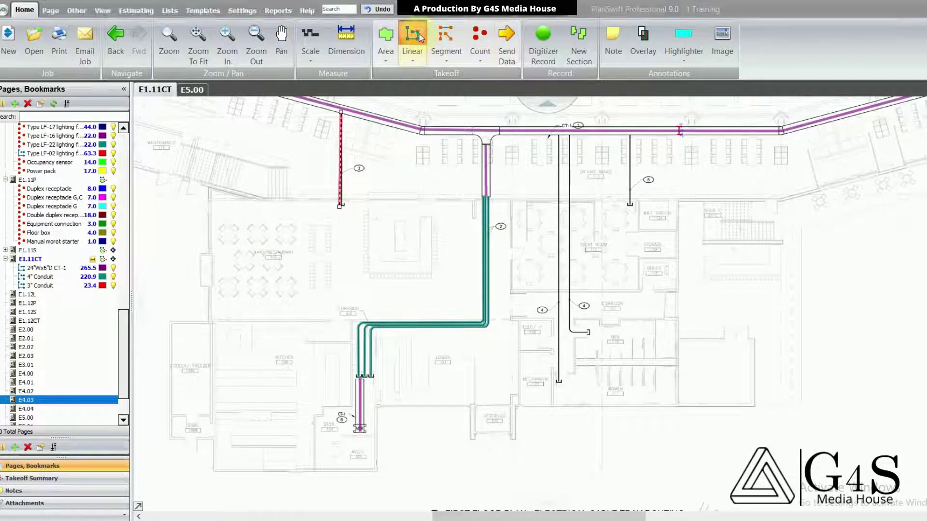
pyautogui.write('1" Conduit')
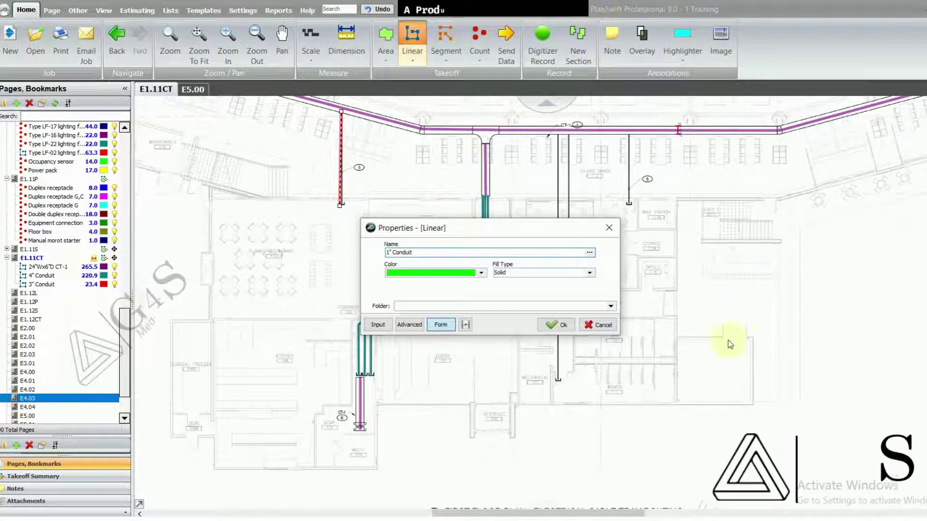
pyautogui.click(563, 325)
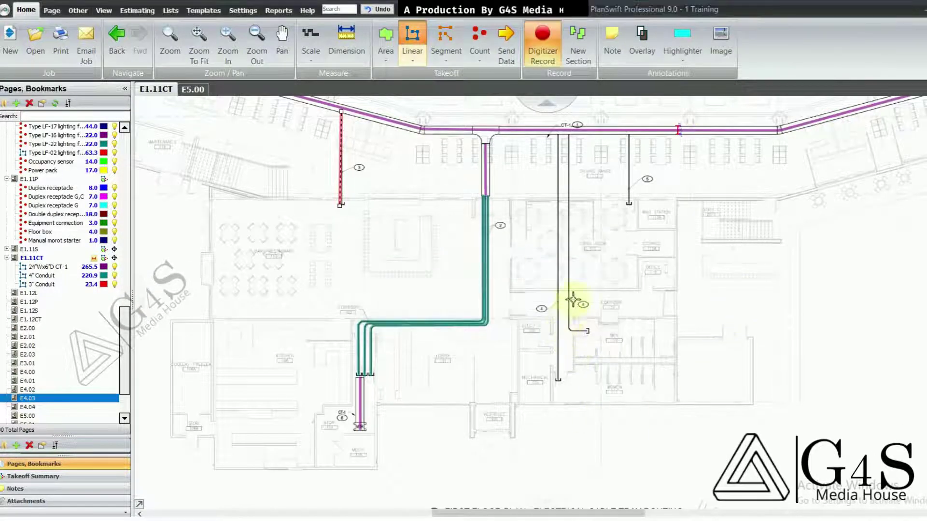
# - Trace the straight keynote 4 conduit from the CT-1 tray down to its open end beside Mechanical 109
pyautogui.scroll(3, 565, 183)
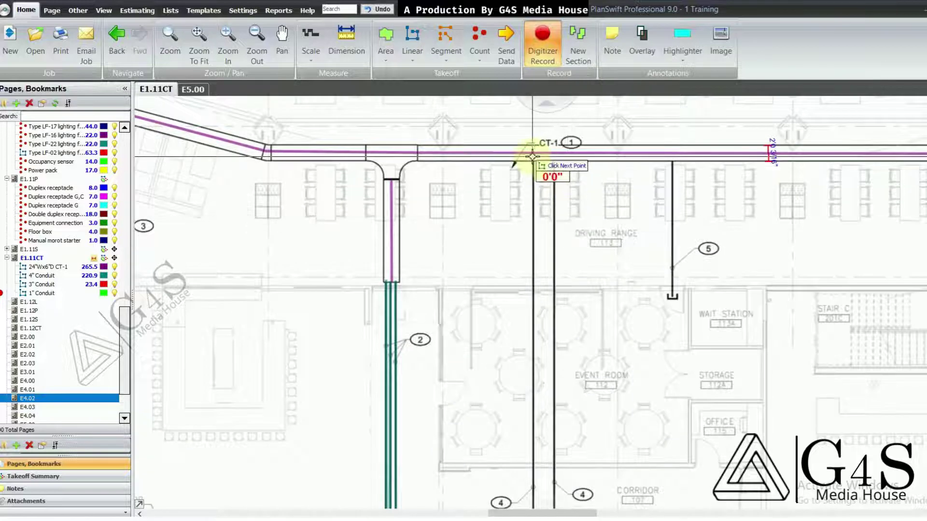
pyautogui.click(533, 156)
pyautogui.moveTo(552, 345); pyautogui.dragTo(537, 192)
pyautogui.moveTo(530, 399); pyautogui.dragTo(525, 256)
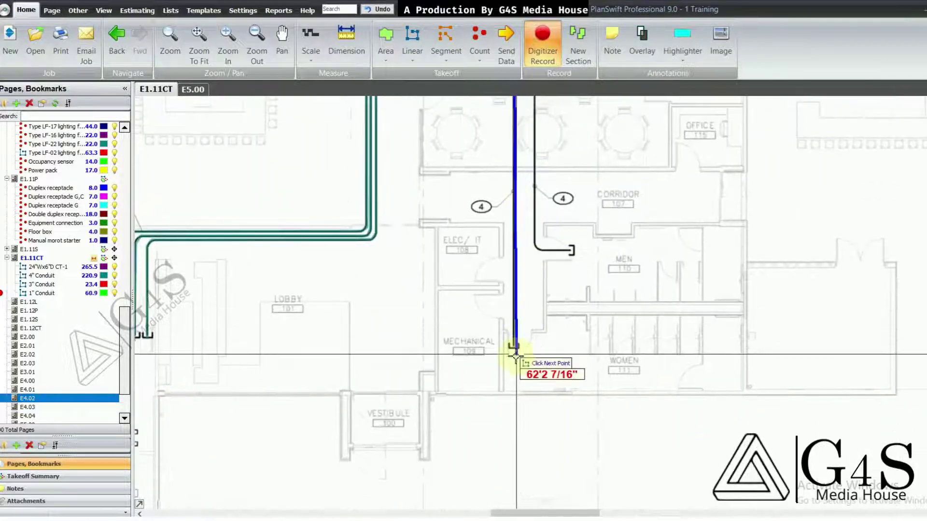
pyautogui.click(513, 348)
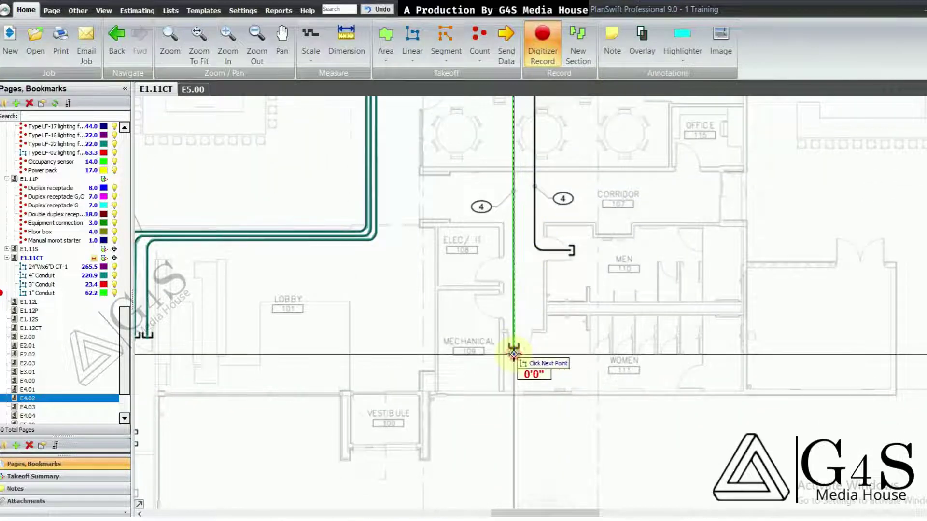
# - Trace the second keynote 4 conduit from its open end at Men 110 around the bend up to CT-1, and stop recording
pyautogui.click(576, 249)
pyautogui.click(540, 250)
pyautogui.click(534, 242)
pyautogui.moveTo(540, 209); pyautogui.dragTo(548, 401)
pyautogui.moveTo(558, 192); pyautogui.dragTo(542, 406)
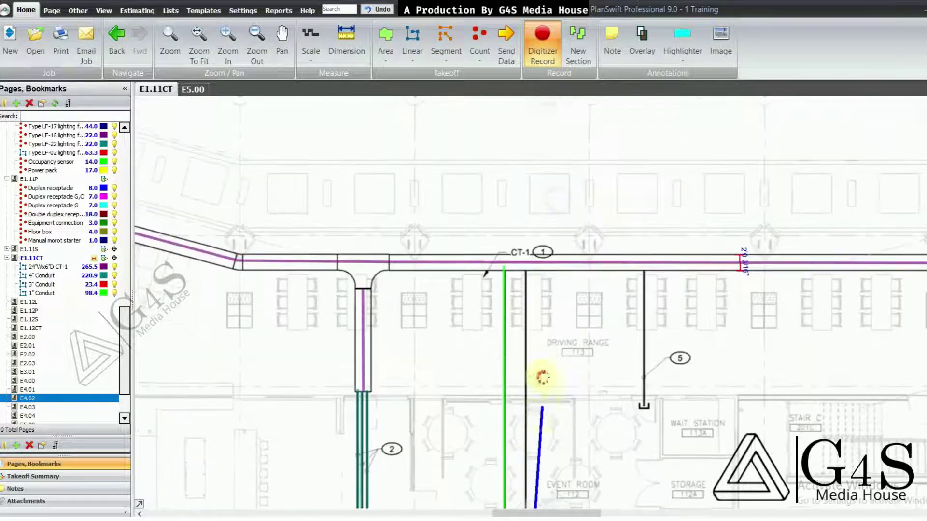
pyautogui.click(526, 265)
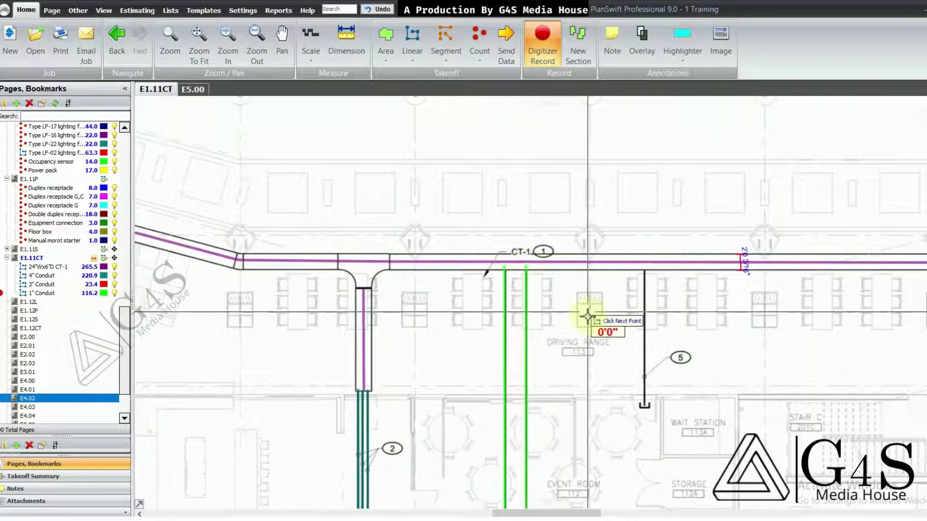
pyautogui.rightClick(599, 221)
pyautogui.click(615, 244)
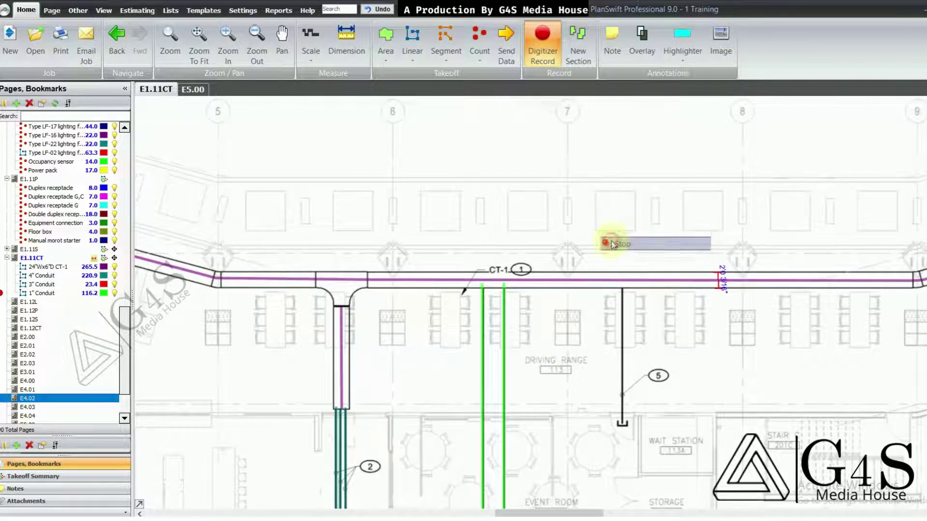
# - Create a yellow solid linear takeoff named 2" Conduit and trace the keynote 5 run from its Event Room end up to the CT-1 tray
pyautogui.moveTo(679, 363); pyautogui.dragTo(601, 290)
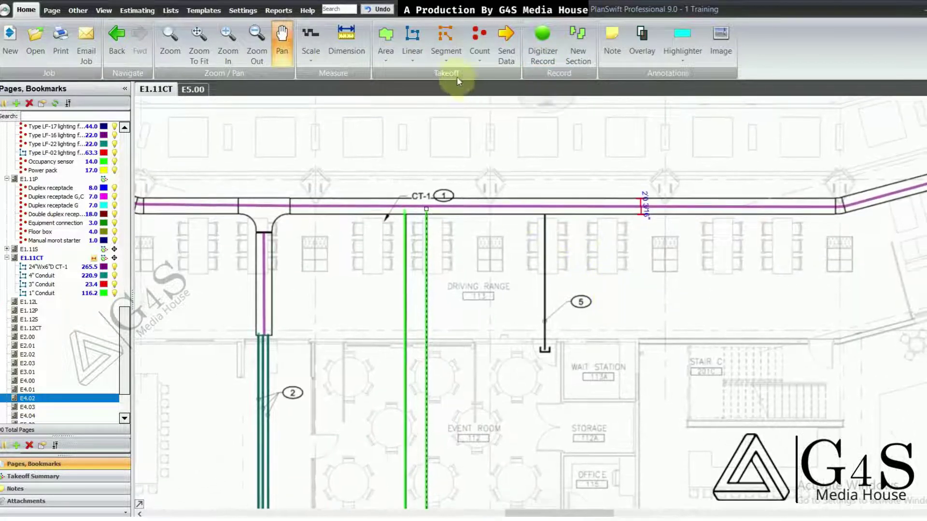
pyautogui.click(414, 36)
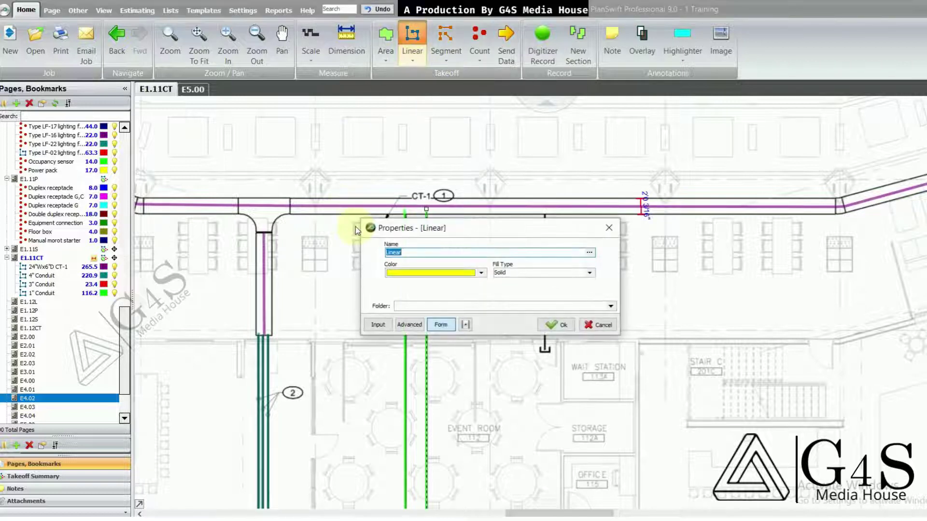
pyautogui.write('2" Conduit')
pyautogui.click(556, 328)
pyautogui.click(544, 366)
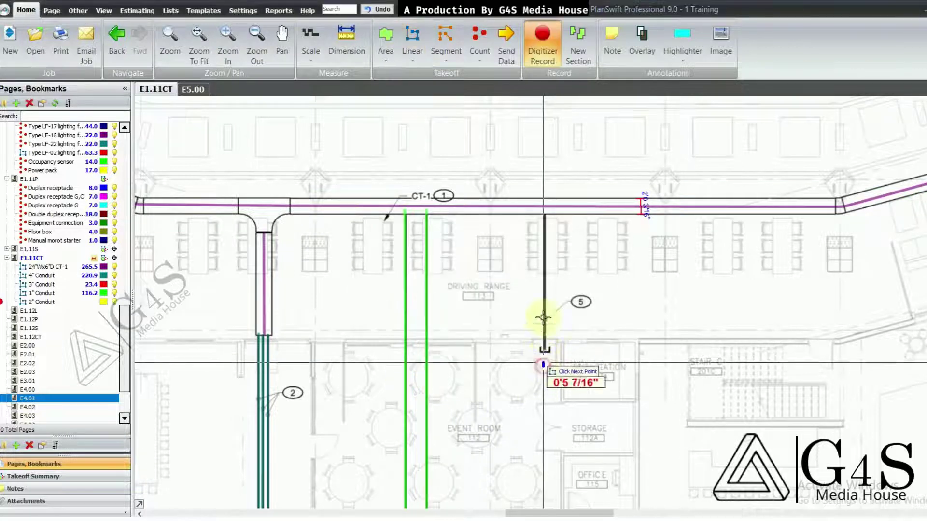
pyautogui.click(545, 207)
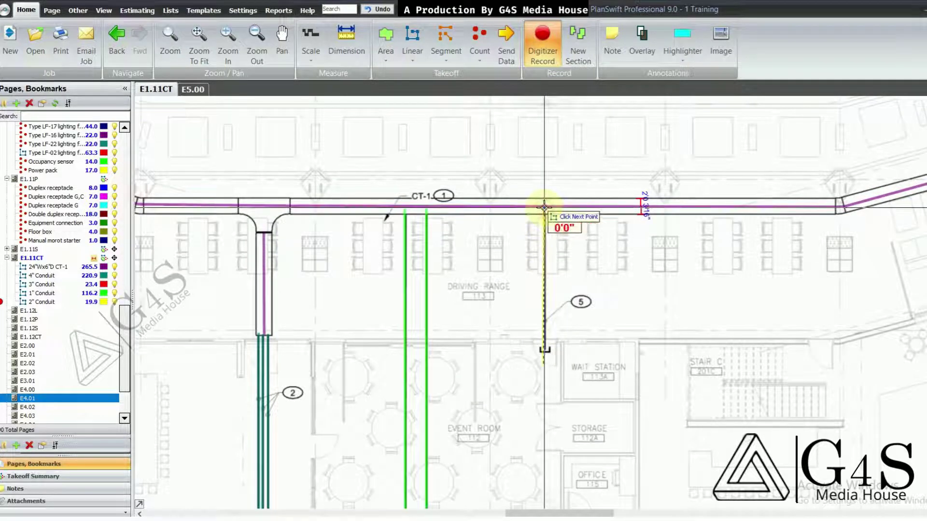
# - Review the traced conduits and check the Keyed Electrical Notes for the keynote 6 requirement
pyautogui.moveTo(606, 266); pyautogui.dragTo(665, 282)
pyautogui.scroll(-4, 497, 333)
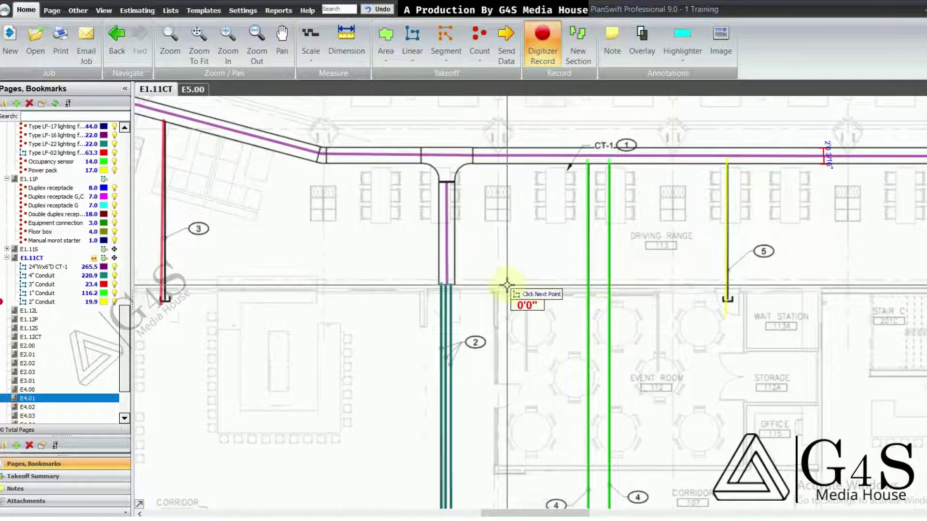
pyautogui.scroll(-2, 526, 280)
pyautogui.moveTo(530, 275); pyautogui.dragTo(540, 241)
pyautogui.moveTo(517, 352); pyautogui.dragTo(519, 326)
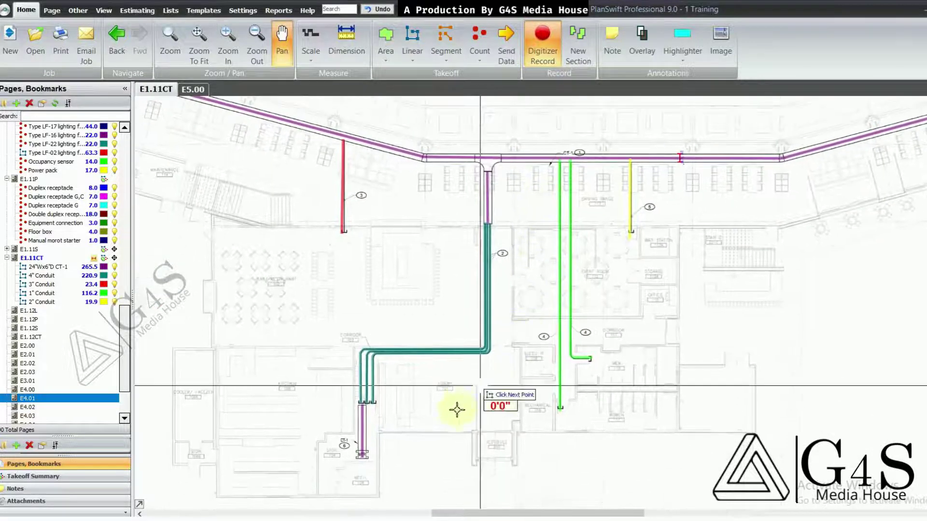
pyautogui.scroll(2, 362, 451)
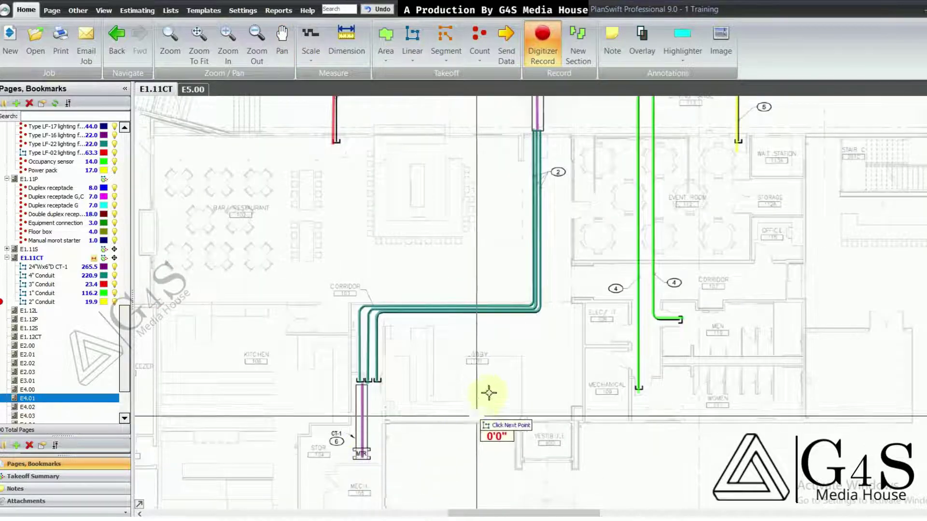
pyautogui.moveTo(491, 389); pyautogui.dragTo(400, 460)
pyautogui.scroll(-2, 657, 304)
pyautogui.moveTo(662, 316); pyautogui.dragTo(418, 472)
pyautogui.moveTo(647, 244); pyautogui.dragTo(531, 350)
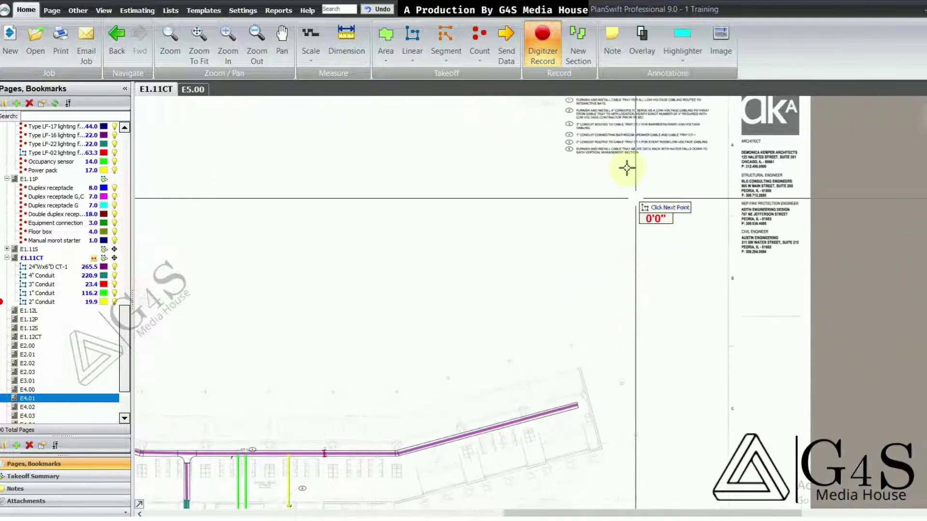
pyautogui.scroll(3, 623, 169)
pyautogui.moveTo(619, 173); pyautogui.dragTo(555, 318)
pyautogui.click(465, 289)
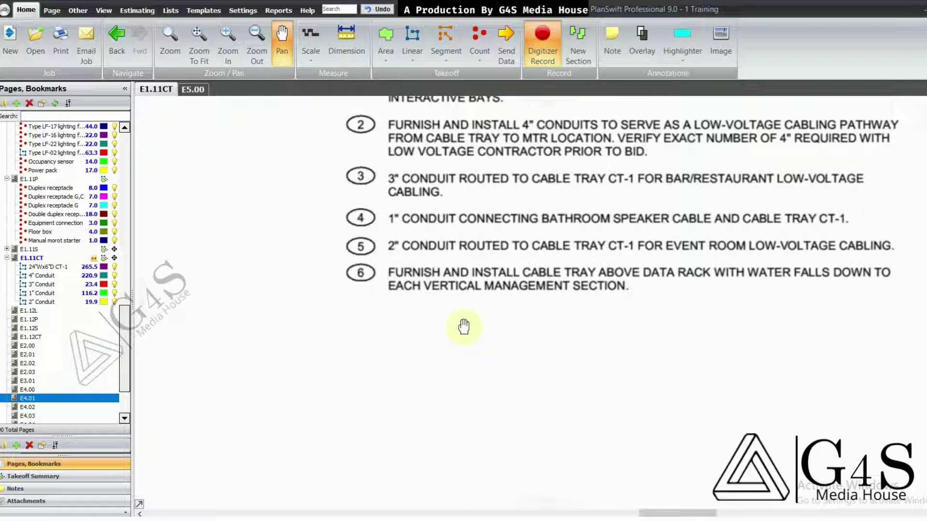
# - Return to the keynote 6 tray at the MTR and stop recording the 2" Conduit takeoff
pyautogui.moveTo(459, 368); pyautogui.dragTo(542, 216)
pyautogui.scroll(-3, 542, 246)
pyautogui.moveTo(438, 375)
pyautogui.mouseDown()
pyautogui.moveTo(529, 298)
pyautogui.moveTo(582, 220)
pyautogui.mouseUp()
pyautogui.moveTo(488, 357); pyautogui.dragTo(523, 331)
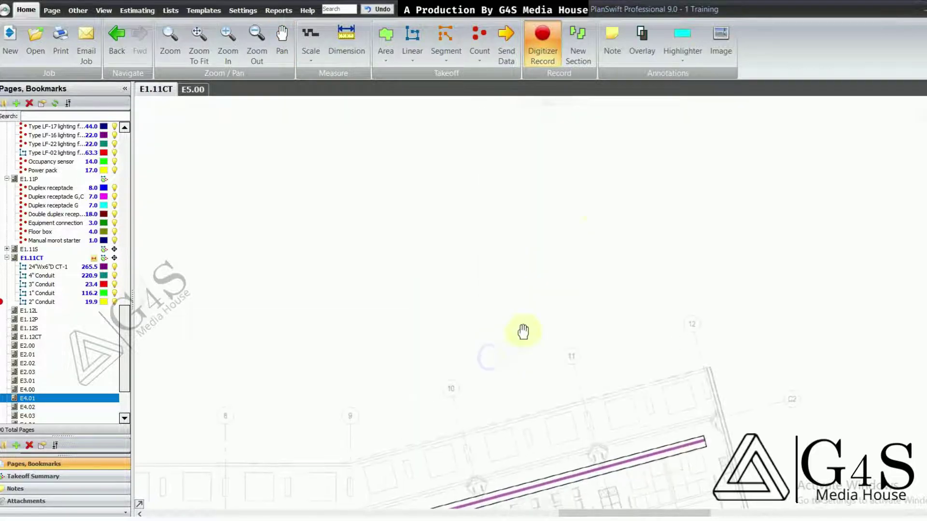
pyautogui.moveTo(490, 386); pyautogui.dragTo(578, 203)
pyautogui.moveTo(471, 368); pyautogui.dragTo(571, 279)
pyautogui.moveTo(465, 386); pyautogui.dragTo(562, 236)
pyautogui.moveTo(499, 340); pyautogui.dragTo(524, 274)
pyautogui.moveTo(443, 377); pyautogui.dragTo(568, 312)
pyautogui.moveTo(443, 348); pyautogui.dragTo(520, 337)
pyautogui.scroll(2, 278, 373)
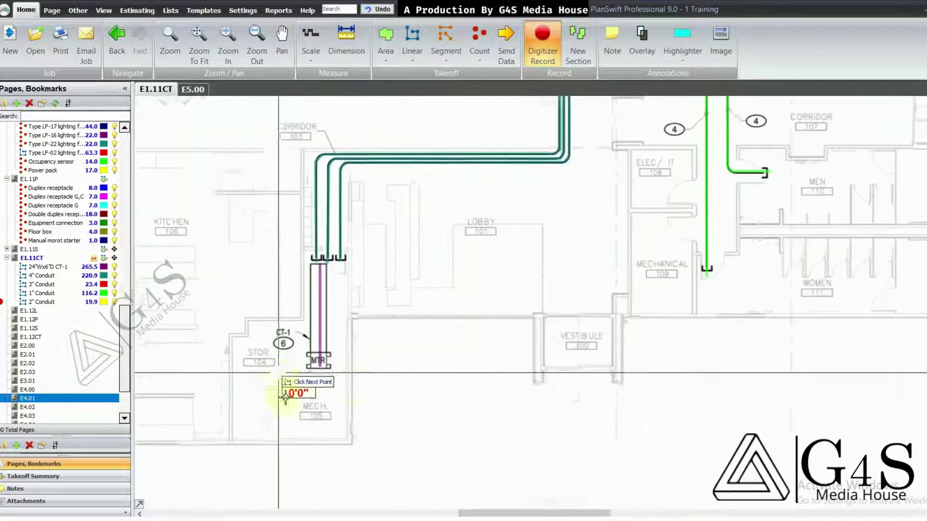
pyautogui.moveTo(286, 401); pyautogui.dragTo(366, 390)
pyautogui.moveTo(426, 369); pyautogui.dragTo(424, 381)
pyautogui.moveTo(449, 342); pyautogui.dragTo(455, 303)
pyautogui.rightClick(458, 253)
pyautogui.click(477, 275)
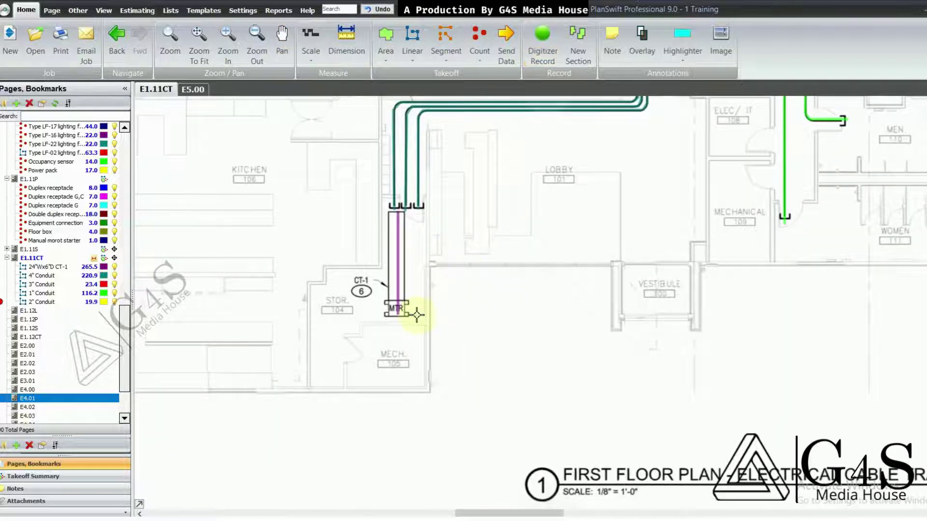
# - Resume the 24"Wx6"D CT-1 takeoff and add a horizontal segment about 5' long from the tray's end at the MTR
pyautogui.scroll(2, 415, 315)
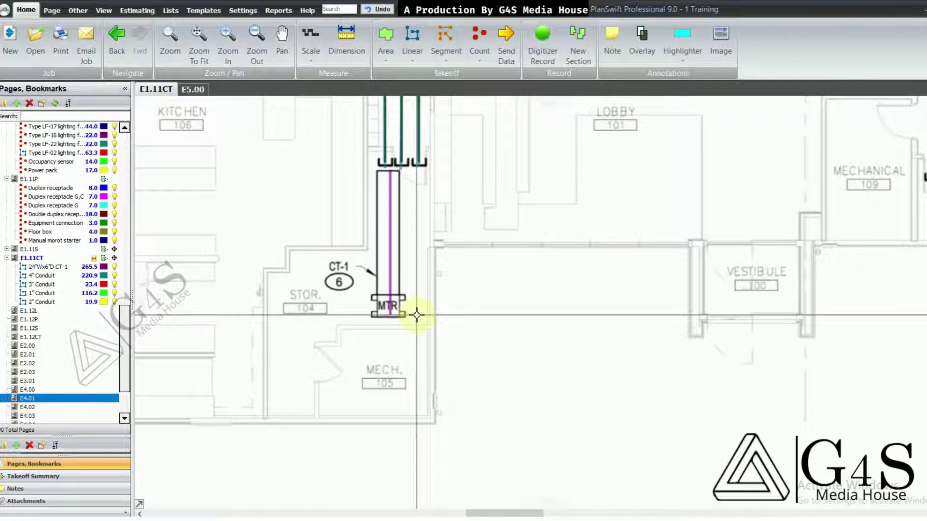
pyautogui.moveTo(465, 265); pyautogui.dragTo(462, 274)
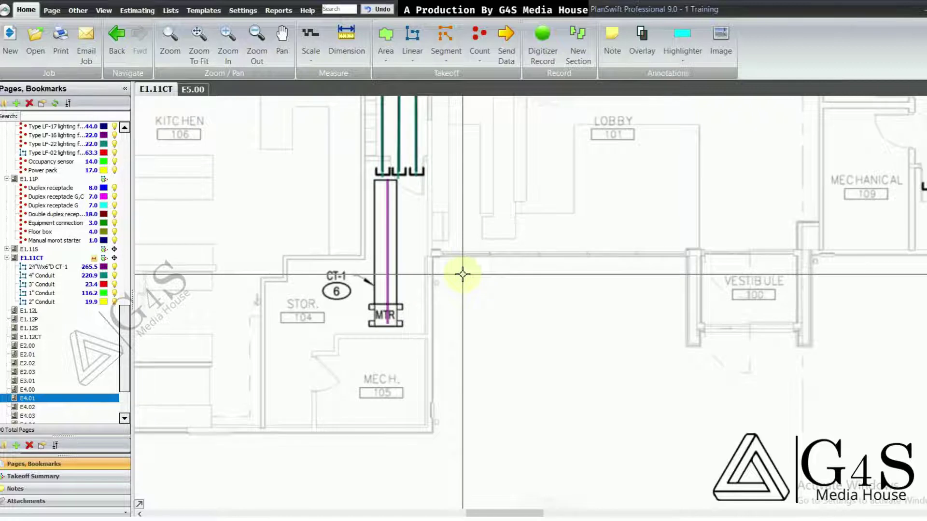
pyautogui.moveTo(440, 313); pyautogui.dragTo(430, 290)
pyautogui.click(386, 287)
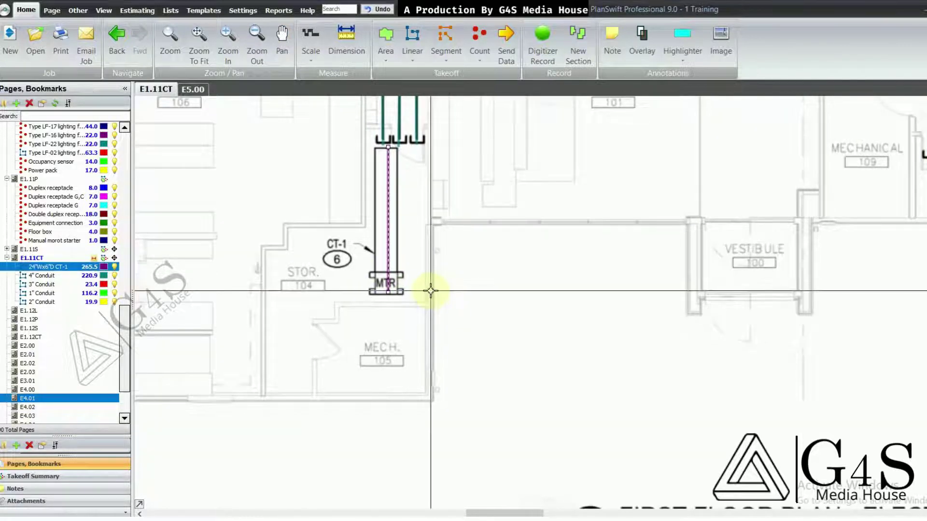
pyautogui.press('r')
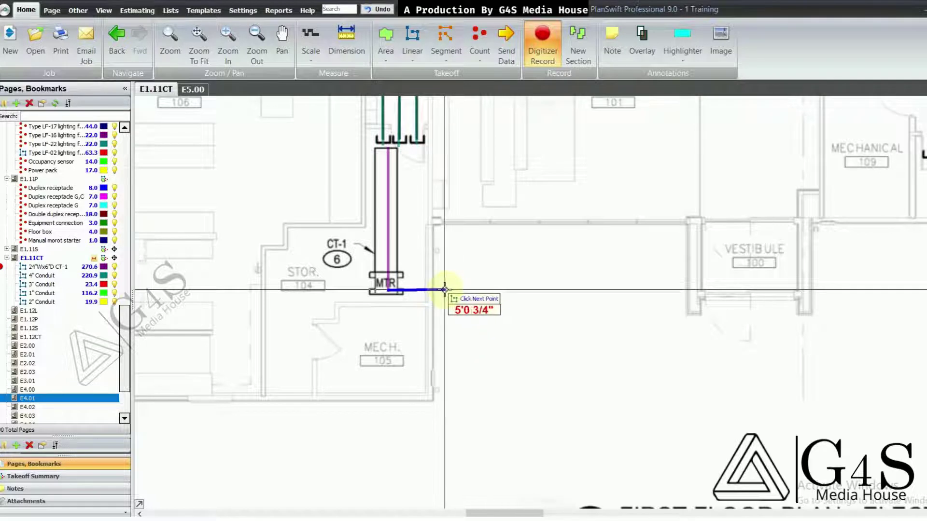
pyautogui.click(445, 290)
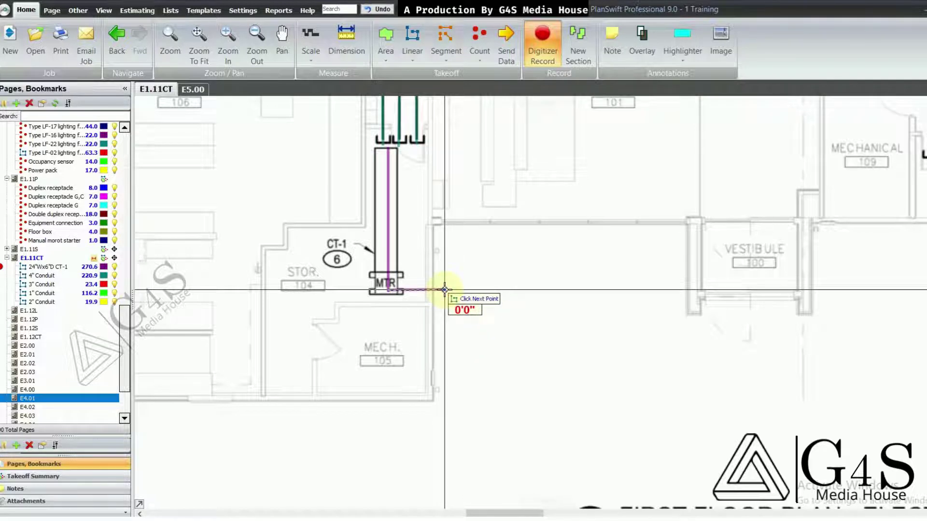
pyautogui.rightClick(444, 289)
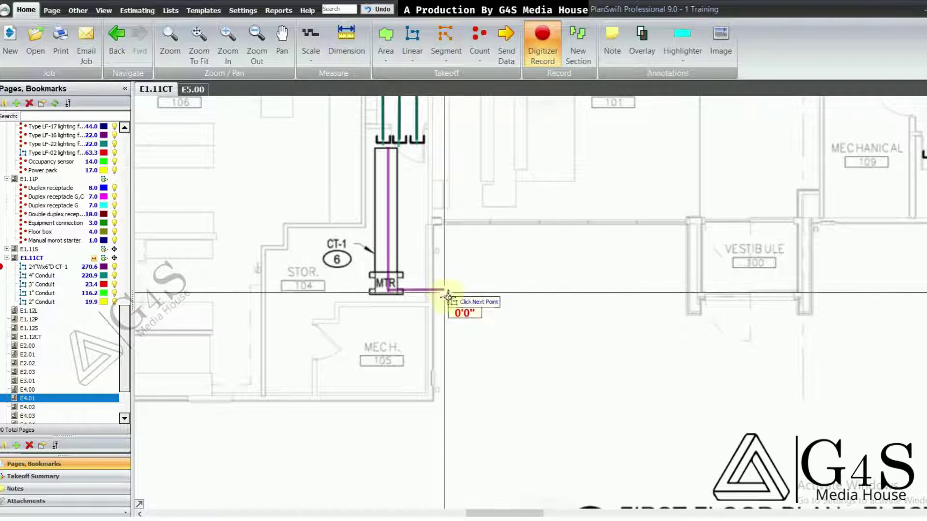
# - Stop recording the 24"Wx6"D CT-1 takeoff and review the traced tray and conduits across the whole sheet
pyautogui.moveTo(477, 314); pyautogui.dragTo(473, 366)
pyautogui.rightClick(489, 246)
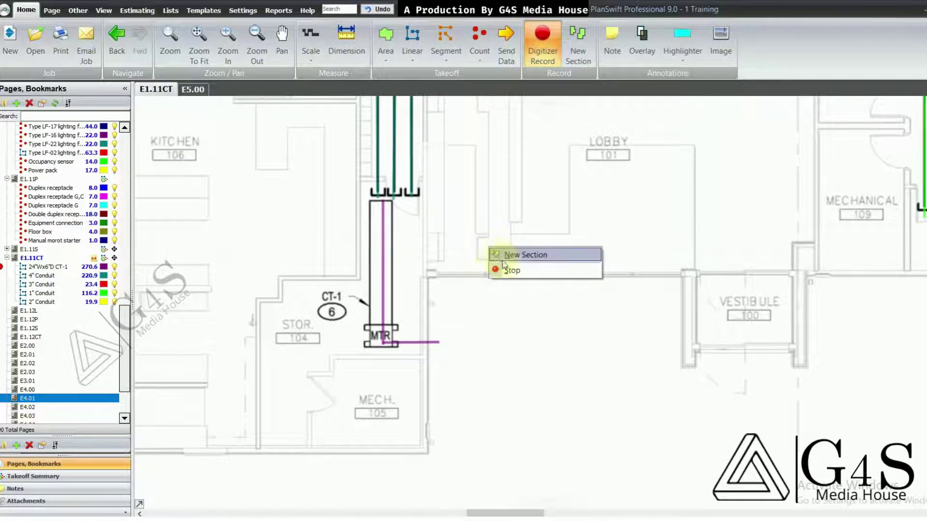
pyautogui.click(505, 267)
pyautogui.moveTo(494, 190); pyautogui.dragTo(487, 247)
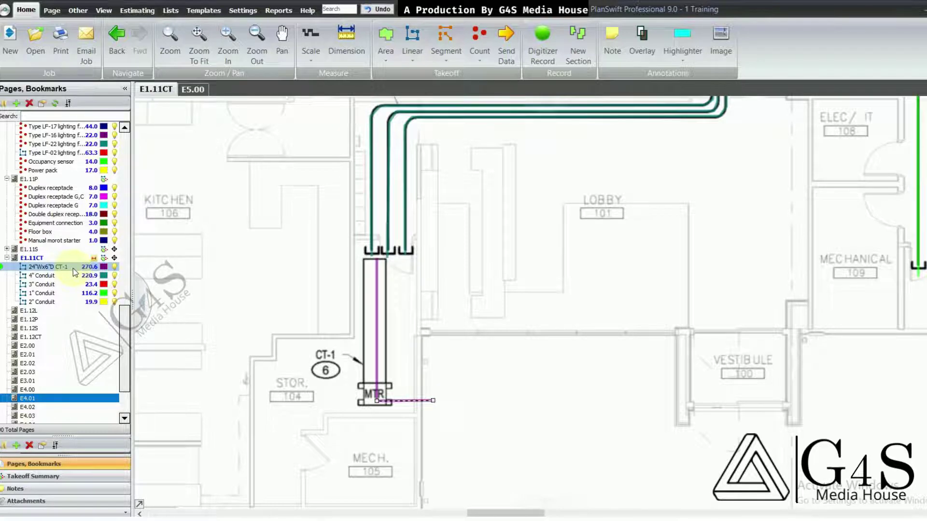
pyautogui.scroll(-5, 627, 328)
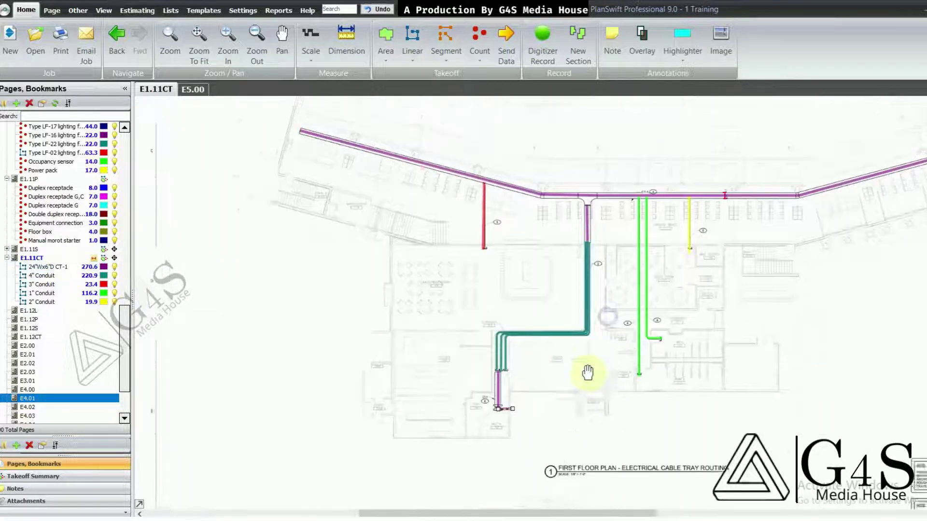
pyautogui.scroll(-3, 541, 333)
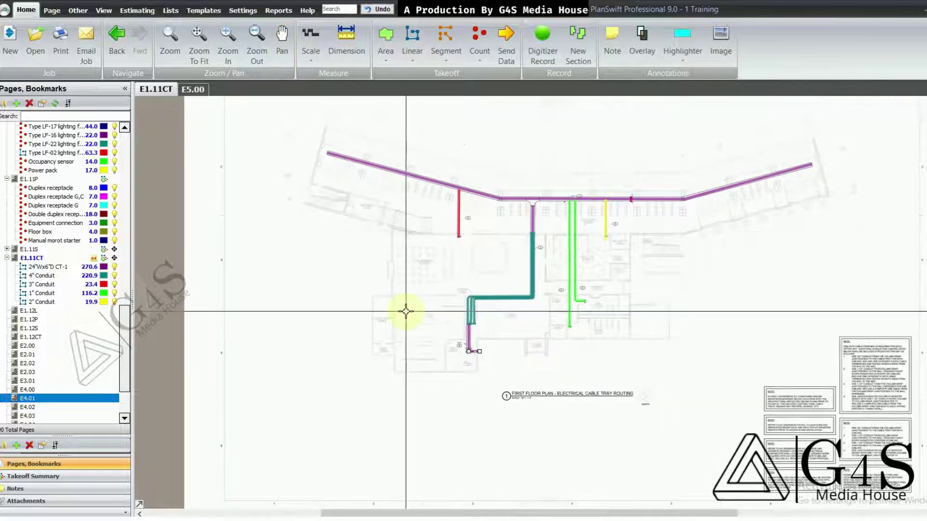
pyautogui.scroll(-1, 289, 319)
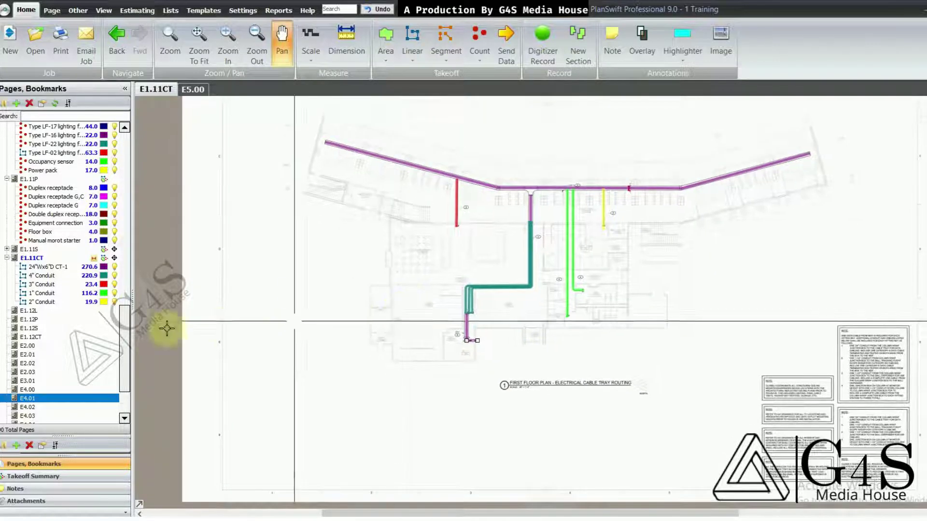
# - Open sheet E1.12L, the second floor electrical lighting plan, and check the lighting takeoffs already listed under E1.11L
pyautogui.click(71, 314)
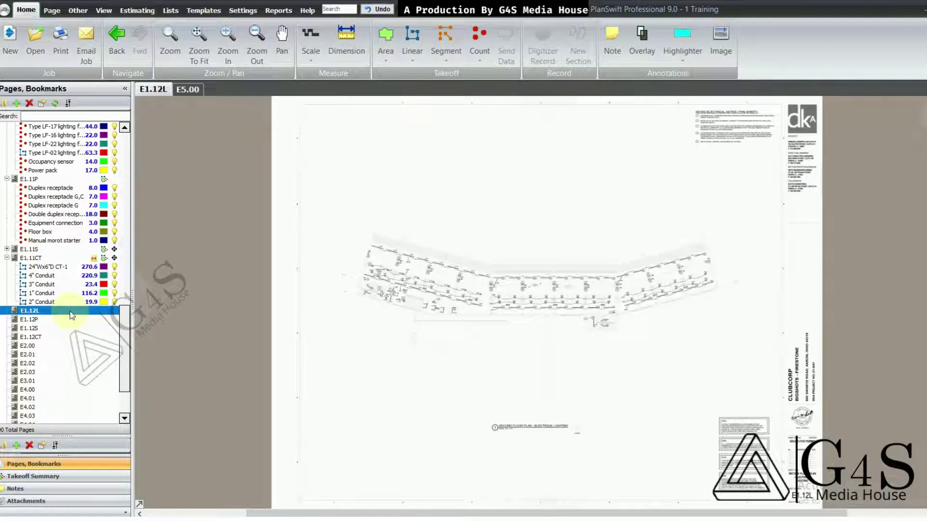
pyautogui.moveTo(552, 337)
pyautogui.mouseDown()
pyautogui.moveTo(542, 341)
pyautogui.moveTo(546, 188)
pyautogui.mouseUp()
pyautogui.scroll(3, 542, 341)
pyautogui.scroll(2, 523, 417)
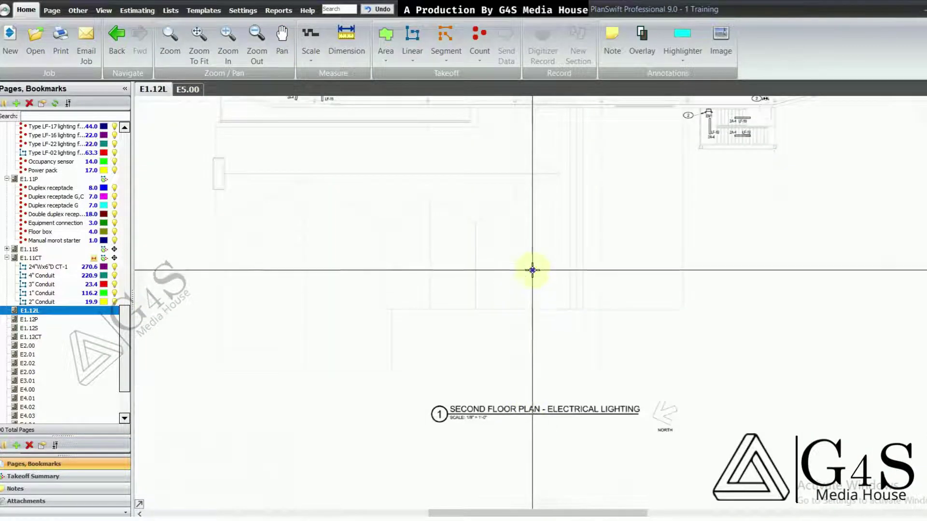
pyautogui.moveTo(501, 141); pyautogui.dragTo(509, 320)
pyautogui.moveTo(428, 315); pyautogui.dragTo(490, 319)
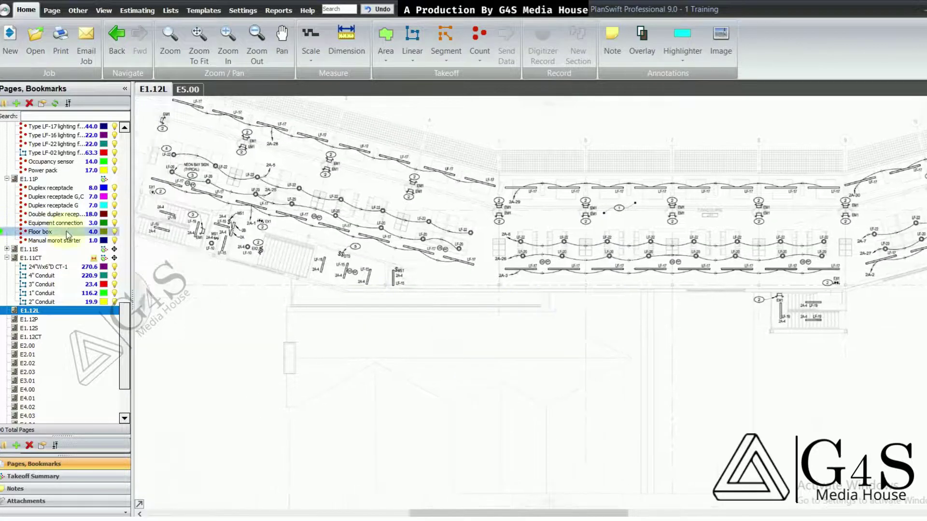
pyautogui.scroll(2, 67, 235)
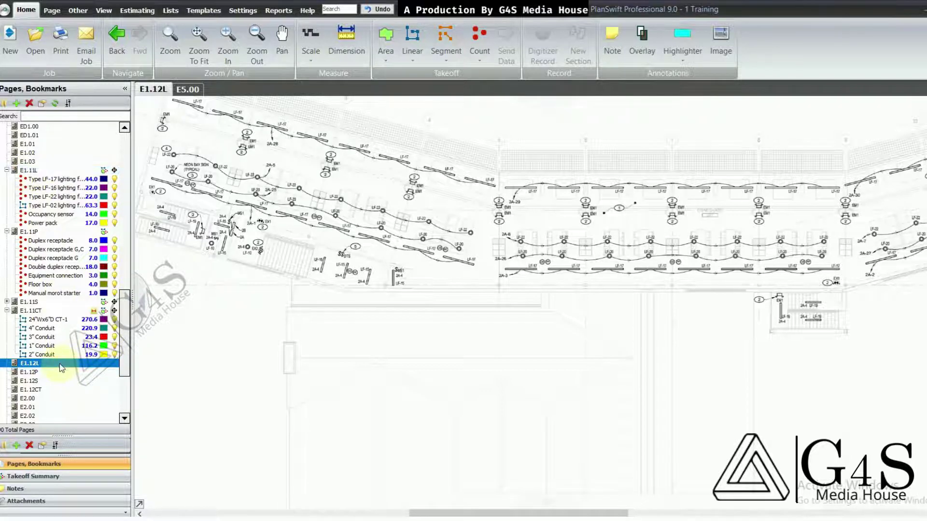
pyautogui.scroll(-5, 646, 287)
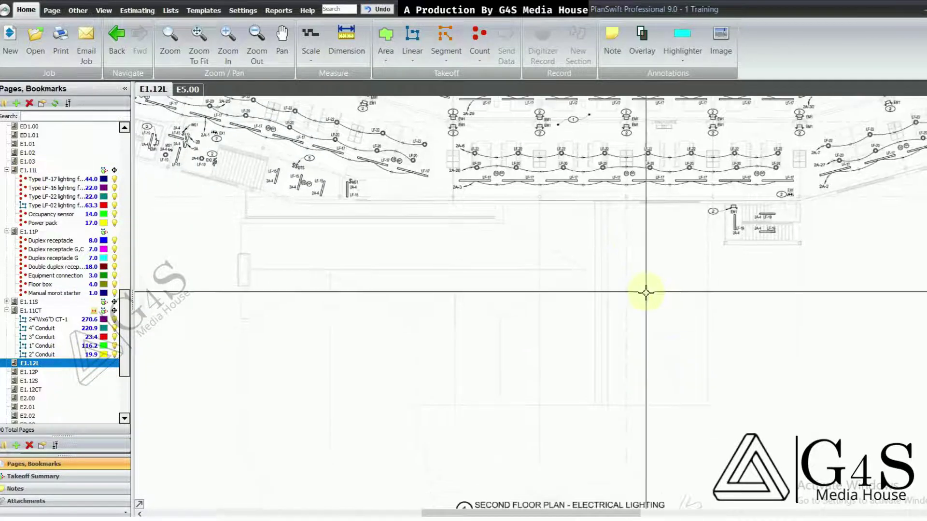
# - Examine the overall lighting layout, focusing on the fixture types in the wing between grids 1 and 5
pyautogui.moveTo(641, 347); pyautogui.dragTo(633, 337)
pyautogui.scroll(1, 634, 338)
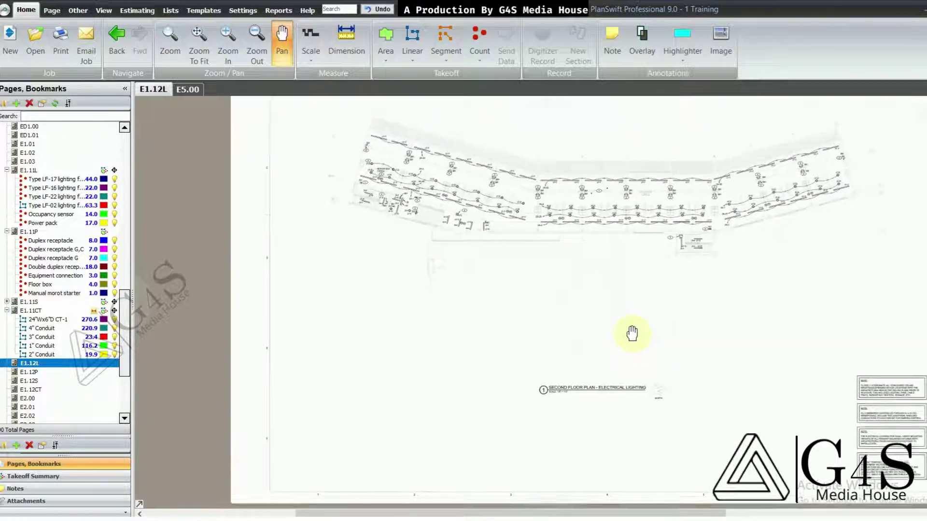
pyautogui.scroll(2, 627, 349)
pyautogui.moveTo(621, 361); pyautogui.dragTo(614, 365)
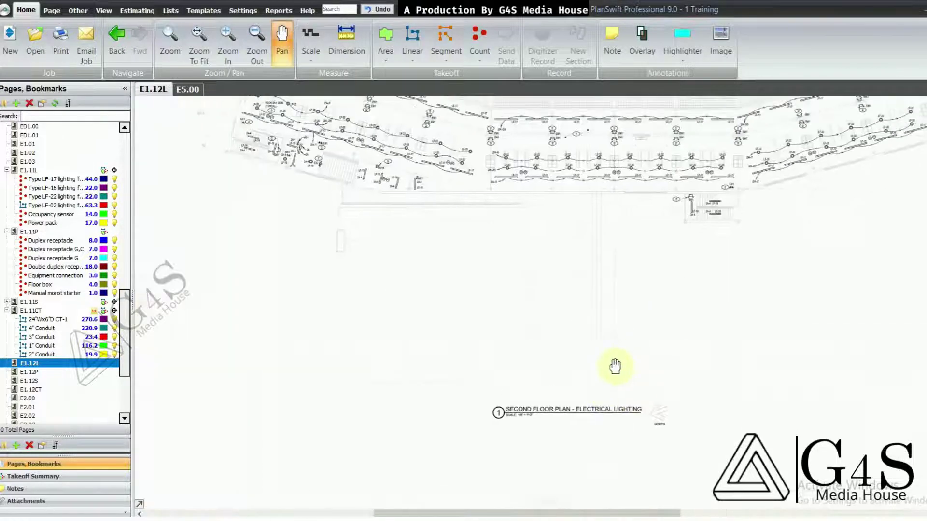
pyautogui.moveTo(621, 328); pyautogui.dragTo(623, 393)
pyautogui.moveTo(408, 301); pyautogui.dragTo(458, 363)
pyautogui.scroll(2, 363, 222)
pyautogui.moveTo(363, 222); pyautogui.dragTo(379, 264)
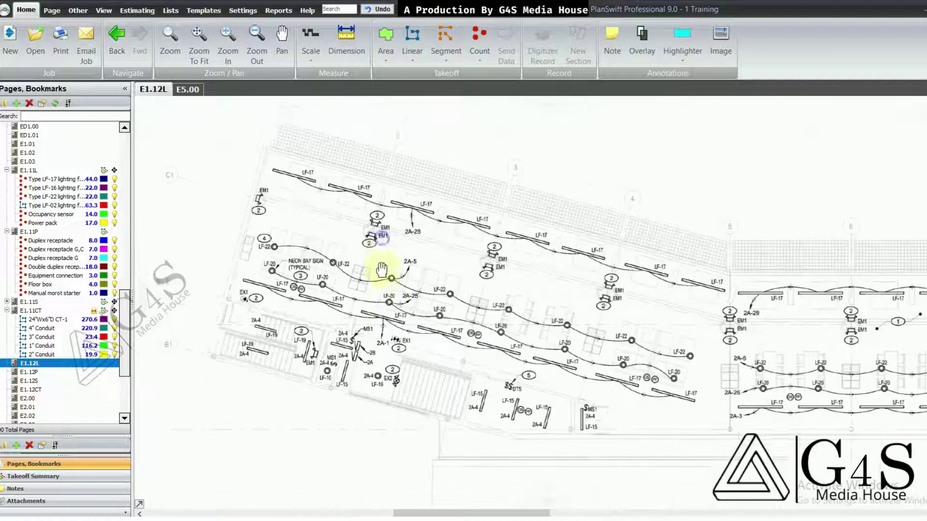
pyautogui.scroll(2, 381, 264)
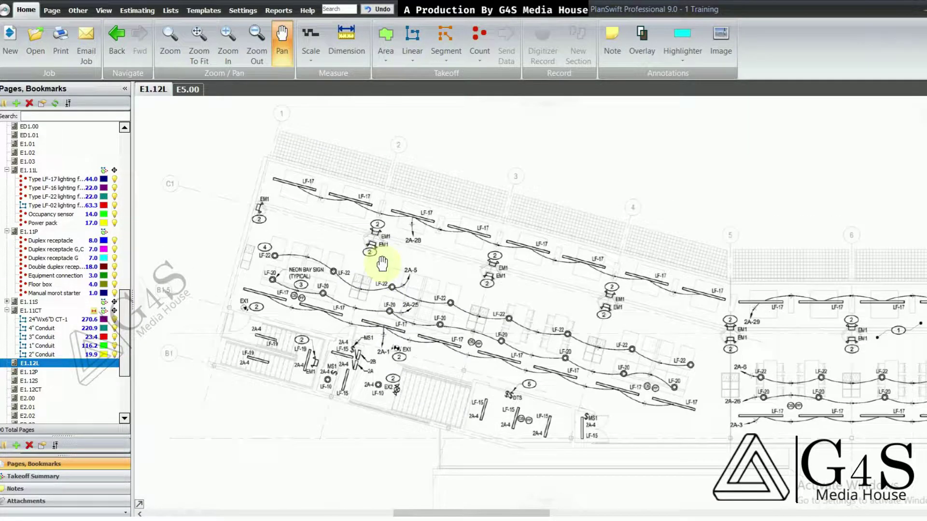
pyautogui.moveTo(381, 264); pyautogui.dragTo(386, 274)
pyautogui.moveTo(350, 249); pyautogui.dragTo(344, 236)
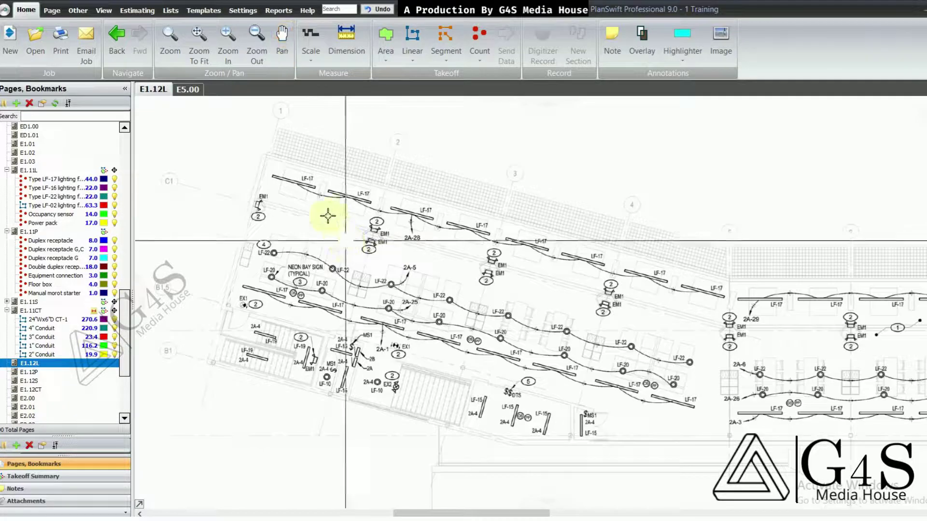
pyautogui.moveTo(588, 322); pyautogui.dragTo(614, 352)
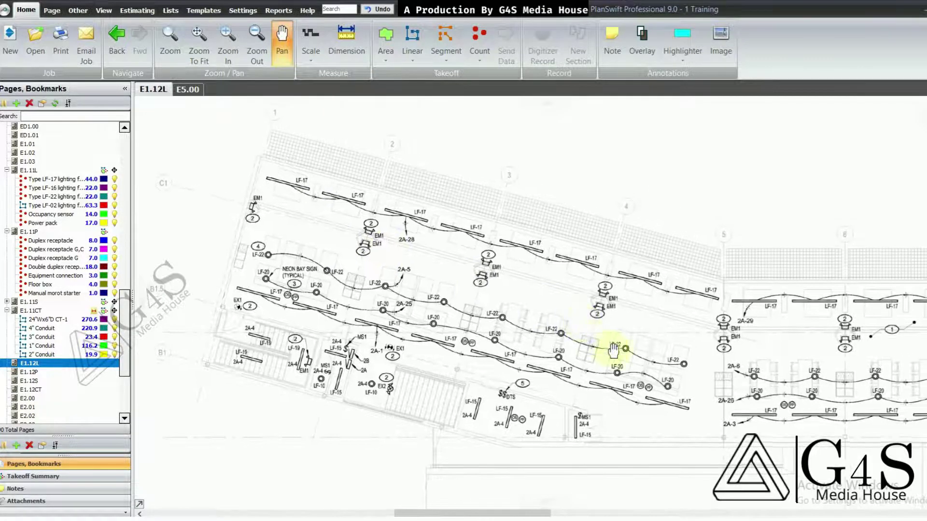
# - Inspect the outer row of LF-17 fixtures and the nearby EM1 fixtures in that wing up close
pyautogui.scroll(2, 382, 247)
pyautogui.moveTo(380, 240); pyautogui.dragTo(410, 271)
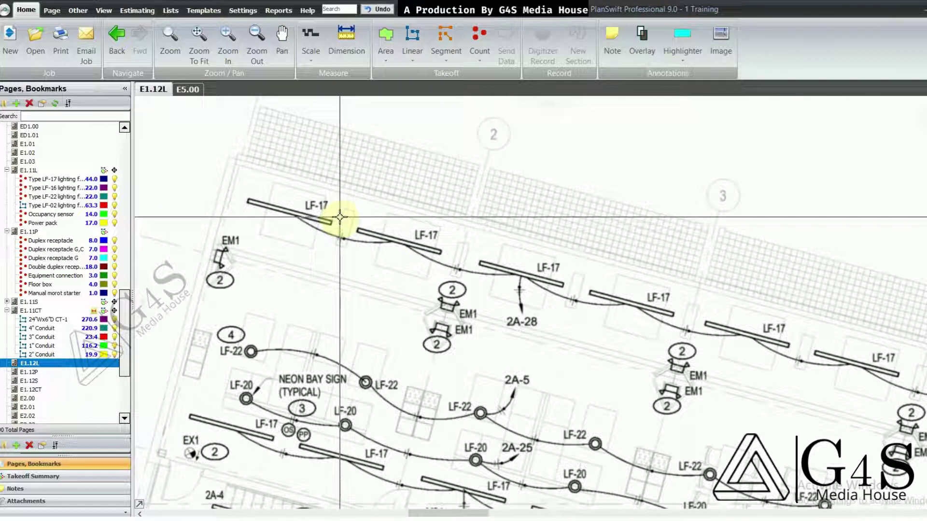
pyautogui.moveTo(559, 309); pyautogui.dragTo(519, 279)
pyautogui.moveTo(664, 361); pyautogui.dragTo(539, 298)
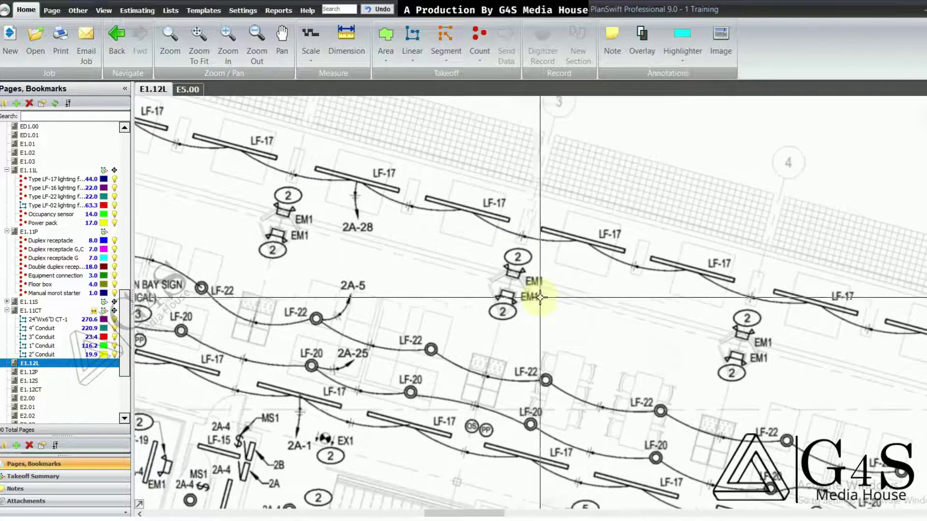
pyautogui.scroll(-1, 540, 298)
pyautogui.moveTo(492, 324)
pyautogui.mouseDown()
pyautogui.moveTo(498, 334)
pyautogui.moveTo(510, 279)
pyautogui.mouseUp()
pyautogui.scroll(-2, 511, 278)
pyautogui.moveTo(590, 339); pyautogui.dragTo(505, 267)
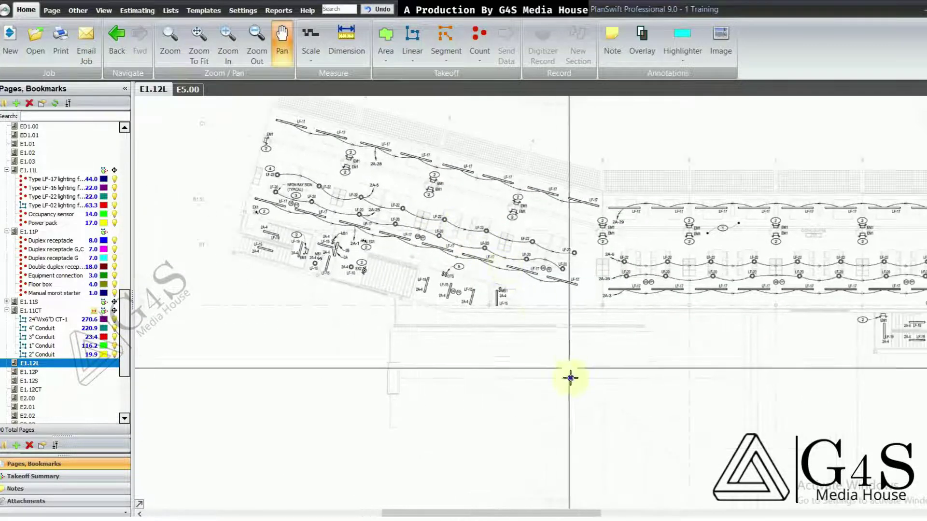
# - Resume the Type LF-17 lighting fixture count takeoff on sheet E1.12L and mark the first fixture near grid 1
pyautogui.moveTo(570, 378); pyautogui.dragTo(552, 291)
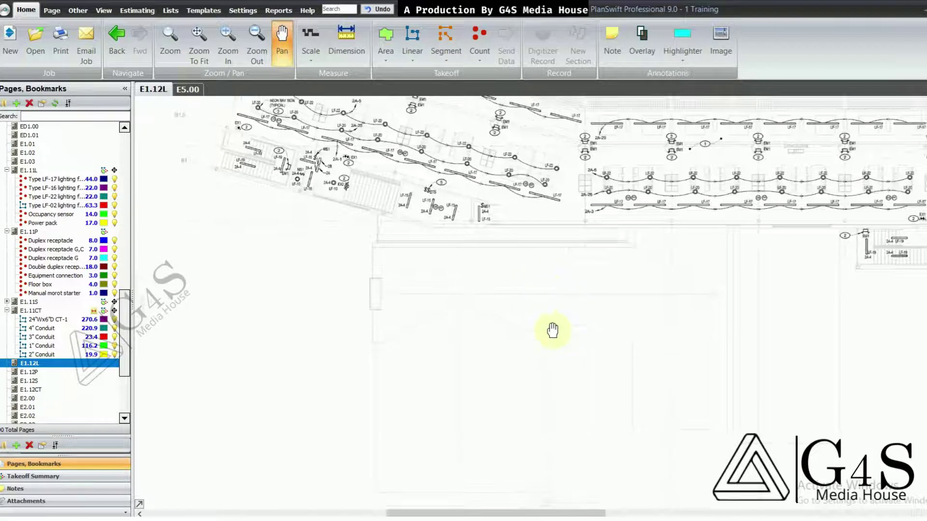
pyautogui.moveTo(553, 331); pyautogui.dragTo(554, 353)
pyautogui.moveTo(342, 222); pyautogui.dragTo(375, 310)
pyautogui.scroll(1, 281, 200)
pyautogui.moveTo(283, 204); pyautogui.dragTo(290, 224)
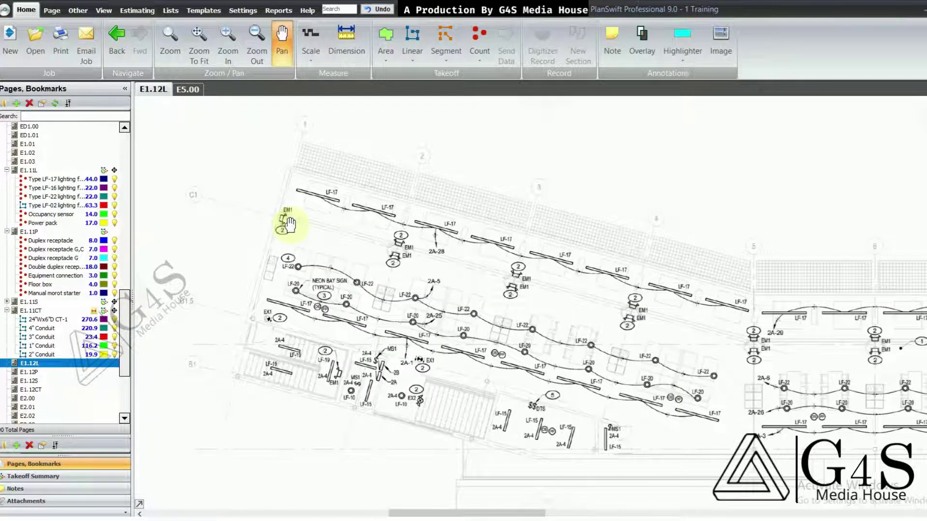
pyautogui.moveTo(306, 254)
pyautogui.mouseDown()
pyautogui.moveTo(307, 241)
pyautogui.moveTo(302, 247)
pyautogui.mouseUp()
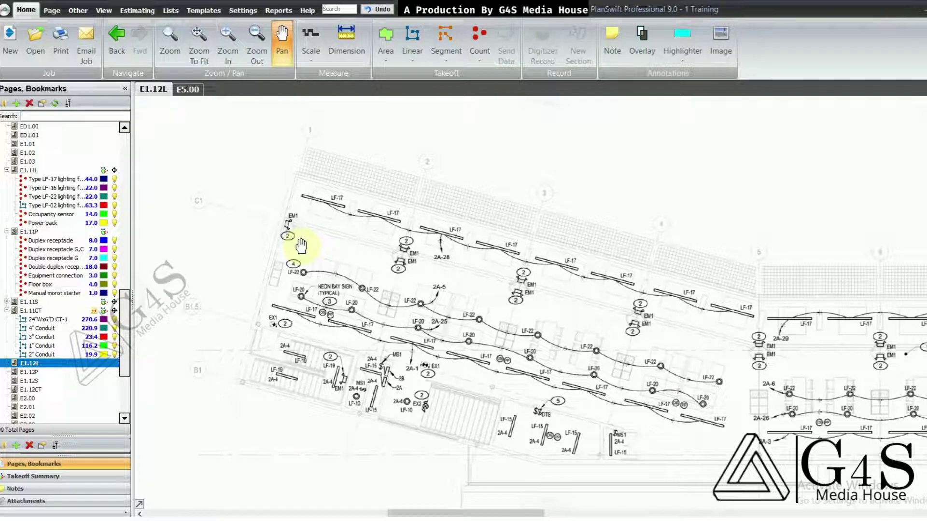
pyautogui.moveTo(302, 246); pyautogui.dragTo(280, 225)
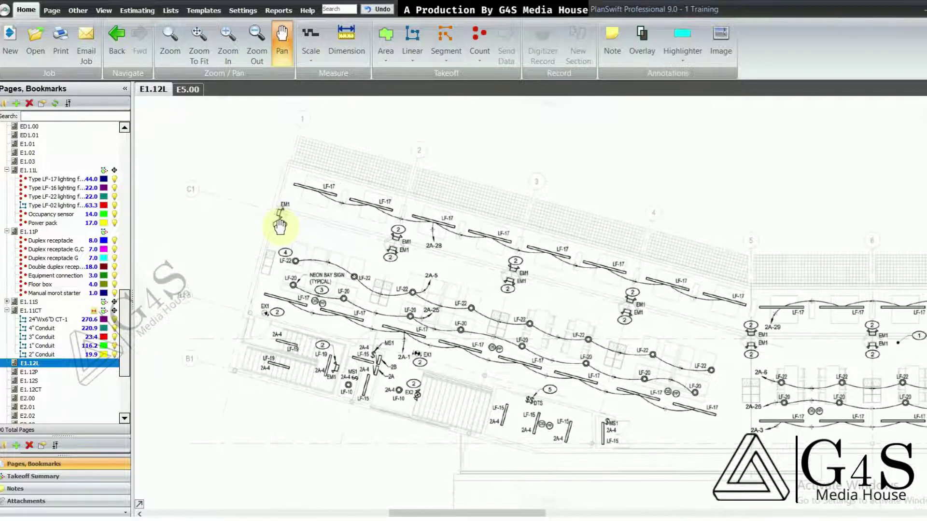
pyautogui.click(34, 179)
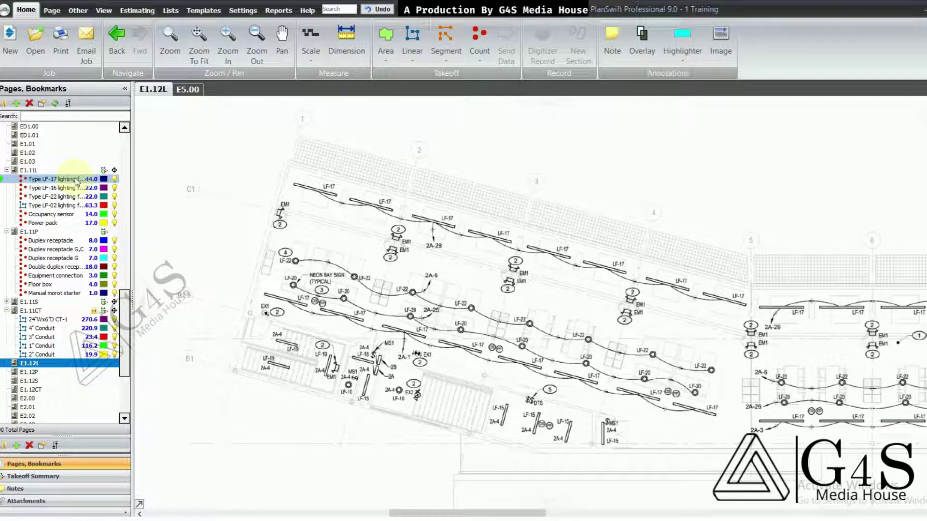
pyautogui.click(1, 179)
pyautogui.moveTo(405, 277)
pyautogui.mouseDown()
pyautogui.moveTo(395, 228)
pyautogui.moveTo(387, 236)
pyautogui.mouseUp()
pyautogui.click(316, 141)
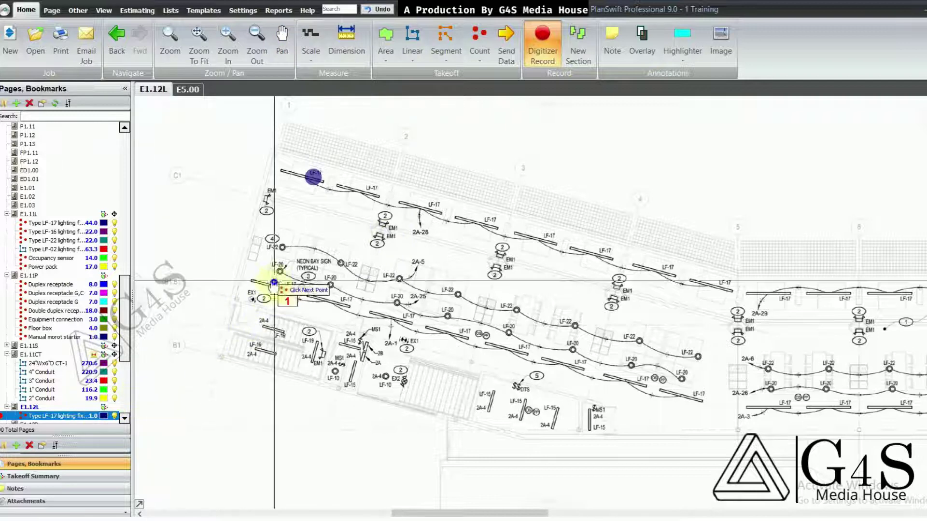
# - Count the next four LF-17 fixtures along the outer row, up to the one just past grid 3
pyautogui.moveTo(273, 283); pyautogui.dragTo(273, 297)
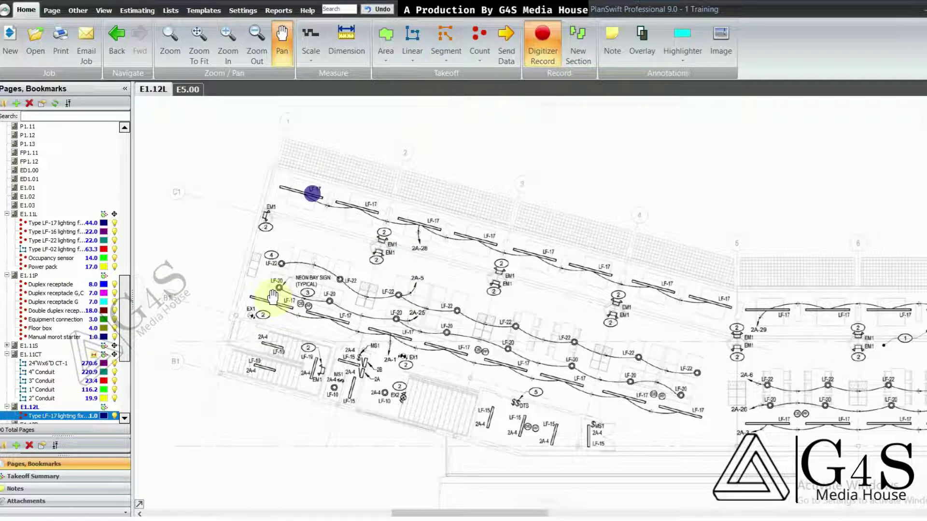
pyautogui.moveTo(273, 296); pyautogui.dragTo(272, 293)
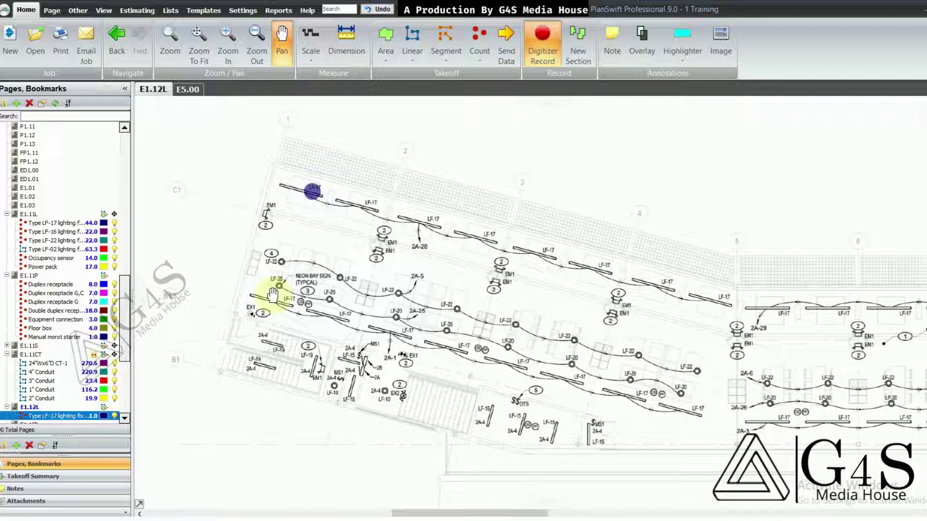
pyautogui.moveTo(272, 295); pyautogui.dragTo(273, 295)
pyautogui.scroll(2, 356, 217)
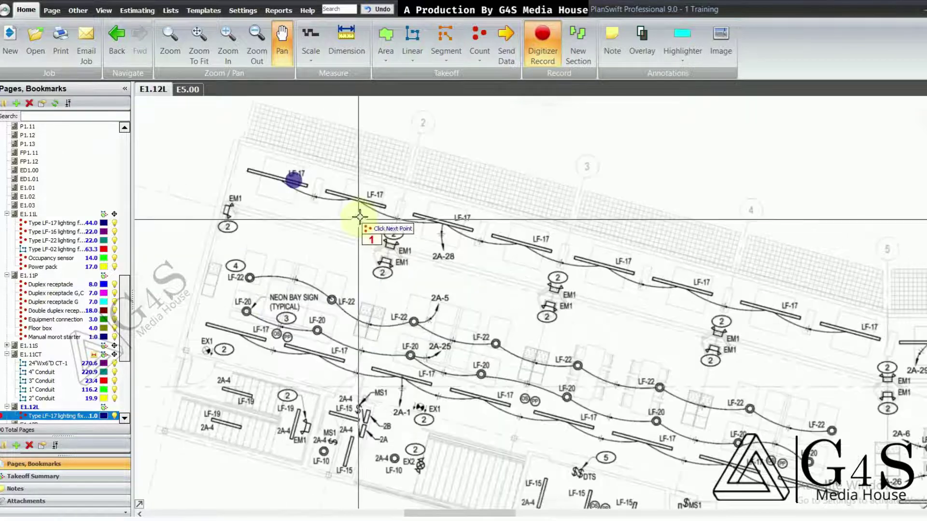
pyautogui.click(368, 201)
pyautogui.moveTo(512, 277); pyautogui.dragTo(458, 275)
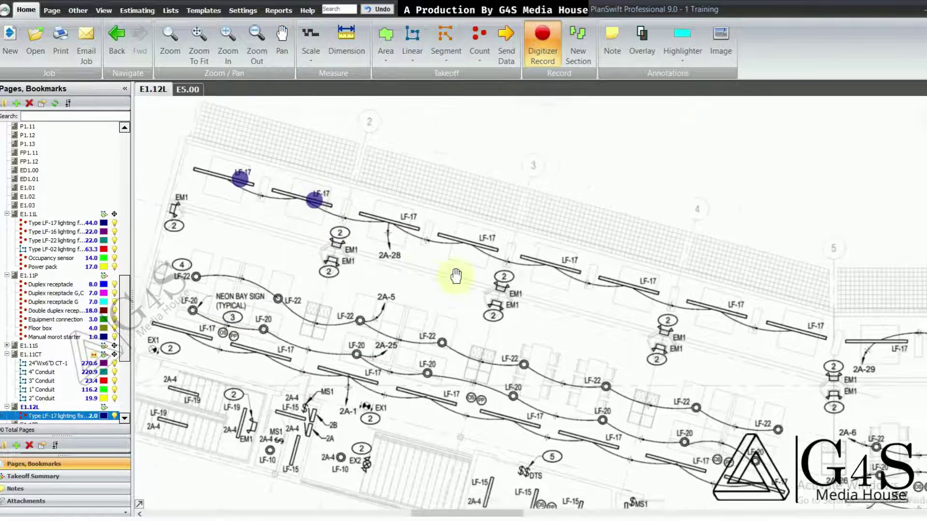
pyautogui.click(409, 213)
pyautogui.click(492, 238)
pyautogui.click(564, 261)
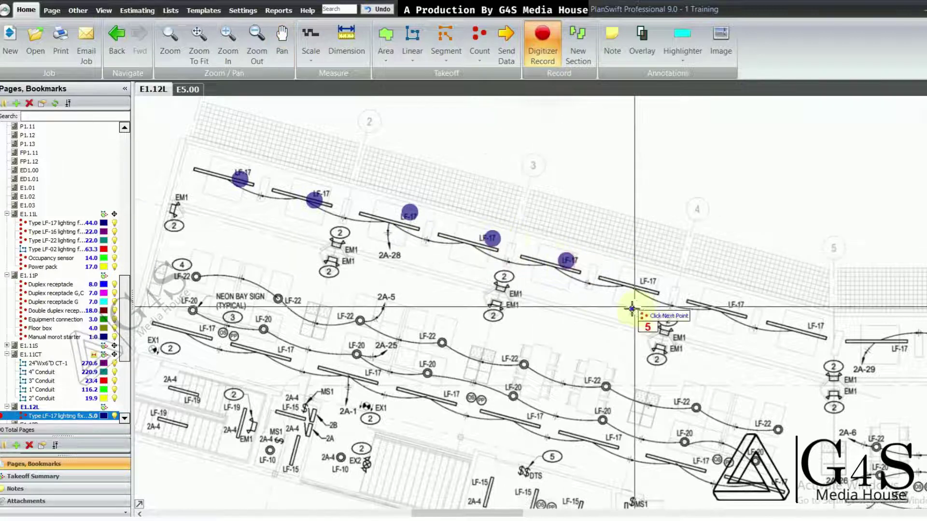
# - Count the three remaining LF-17 fixtures of the angled outer row up to grid 5
pyautogui.moveTo(630, 306); pyautogui.dragTo(467, 296)
pyautogui.click(480, 269)
pyautogui.moveTo(595, 326); pyautogui.dragTo(413, 288)
pyautogui.click(466, 271)
pyautogui.click(533, 287)
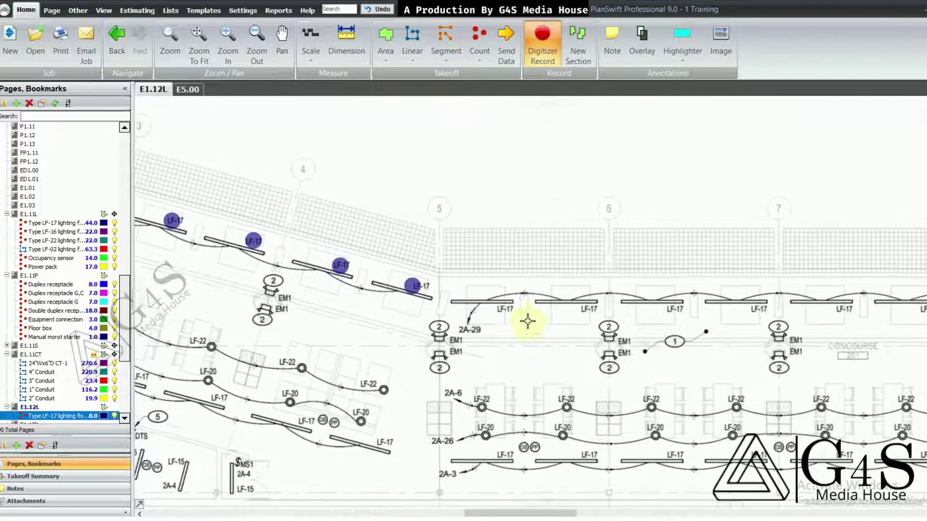
# - Count the eight LF-17 fixtures in the straight outer row between grids 5 and 9 above the Concourse
pyautogui.click(499, 307)
pyautogui.click(576, 306)
pyautogui.moveTo(639, 339); pyautogui.dragTo(494, 317)
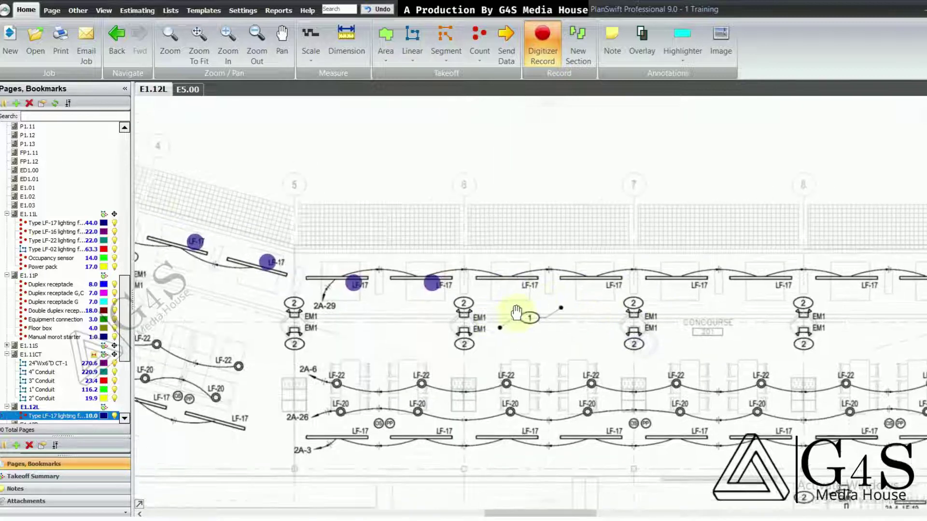
pyautogui.click(541, 274)
pyautogui.click(601, 286)
pyautogui.moveTo(681, 303); pyautogui.dragTo(571, 306)
pyautogui.click(593, 285)
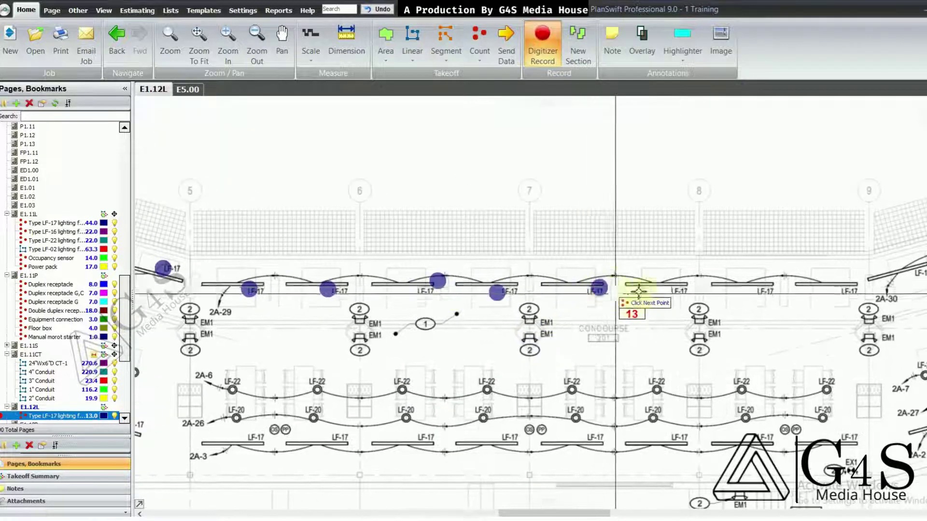
pyautogui.click(652, 277)
pyautogui.moveTo(744, 307); pyautogui.dragTo(599, 315)
pyautogui.click(617, 291)
pyautogui.click(672, 294)
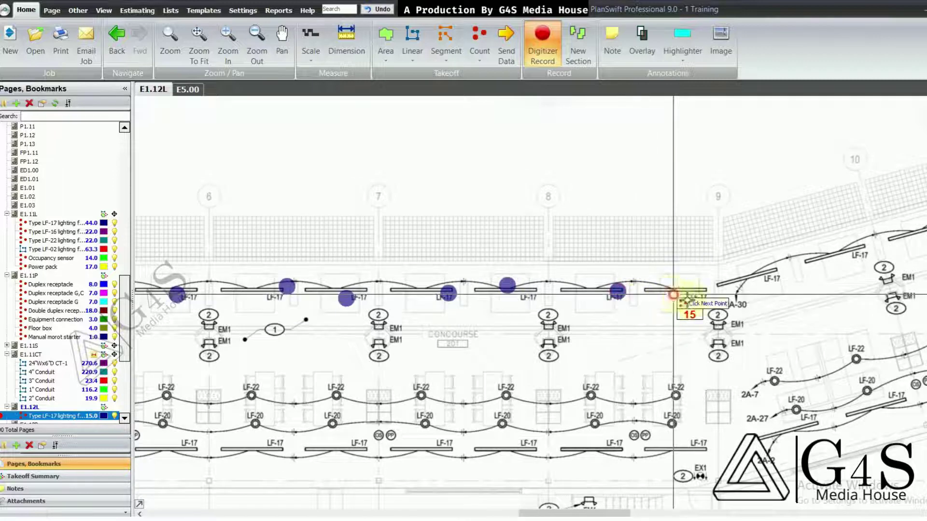
# - Count the six LF-17 fixtures in the angled outer row from just past grid 9 to grid 12
pyautogui.click(763, 267)
pyautogui.moveTo(760, 299); pyautogui.dragTo(615, 315)
pyautogui.click(712, 268)
pyautogui.moveTo(714, 288); pyautogui.dragTo(579, 325)
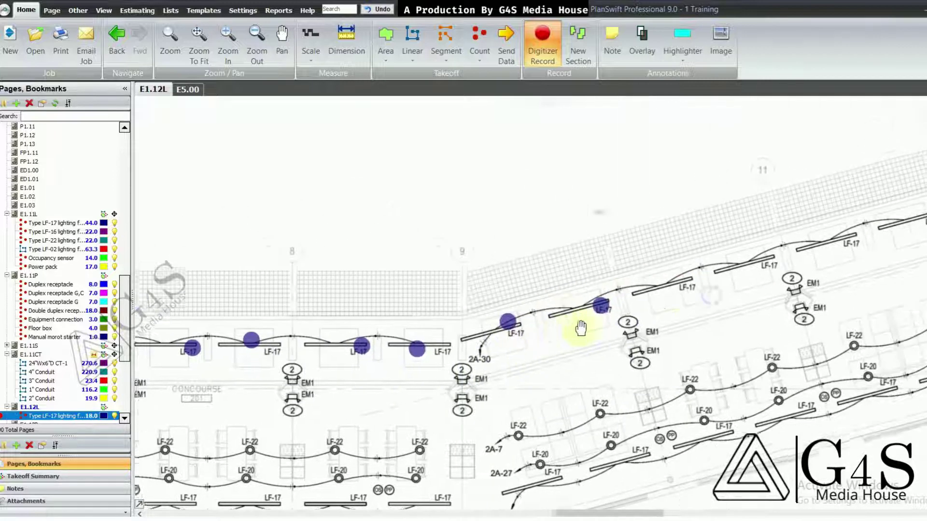
pyautogui.click(653, 281)
pyautogui.click(744, 265)
pyautogui.click(820, 232)
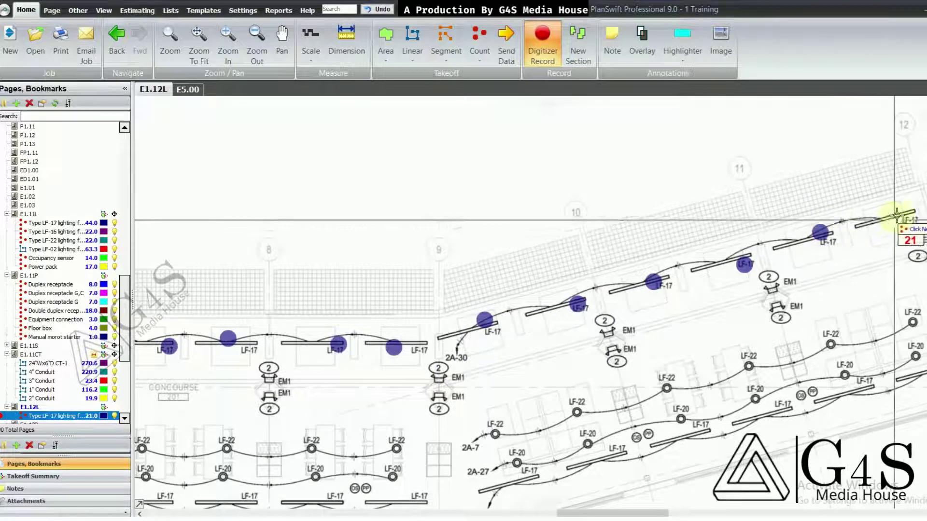
pyautogui.click(897, 216)
# - Count the six LF-17 fixtures in the angled inner row, working from the grid 12 end back toward grid 9
pyautogui.moveTo(717, 296); pyautogui.dragTo(488, 247)
pyautogui.click(714, 322)
pyautogui.click(639, 338)
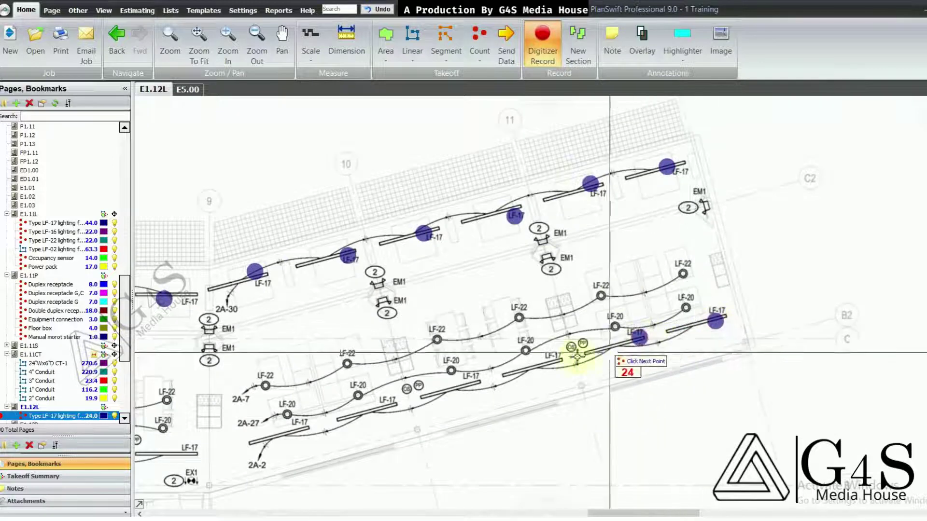
pyautogui.click(553, 357)
pyautogui.moveTo(533, 386); pyautogui.dragTo(601, 307)
pyautogui.click(599, 274)
pyautogui.click(519, 295)
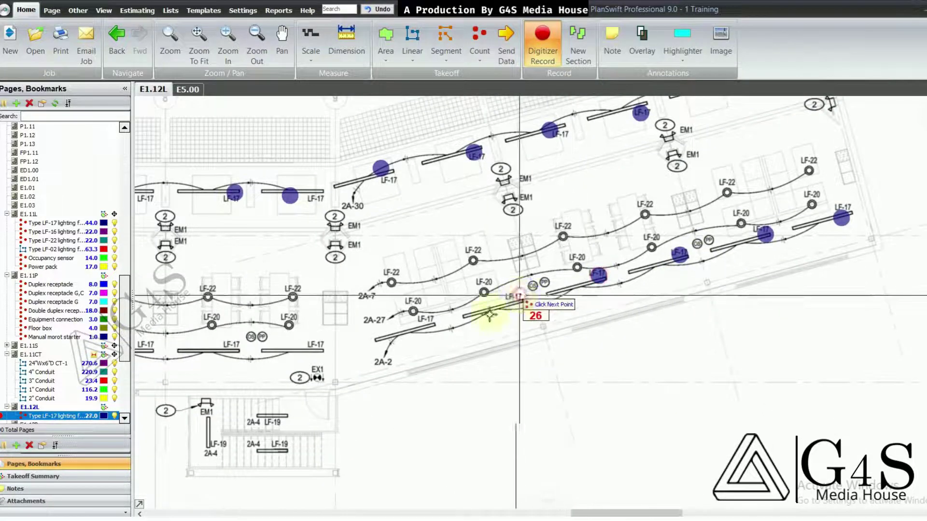
pyautogui.click(429, 318)
# - Count the eight LF-17 fixtures in the straight inner row below the Concourse, working from grid 9 back to grid 5
pyautogui.moveTo(367, 373); pyautogui.dragTo(585, 338)
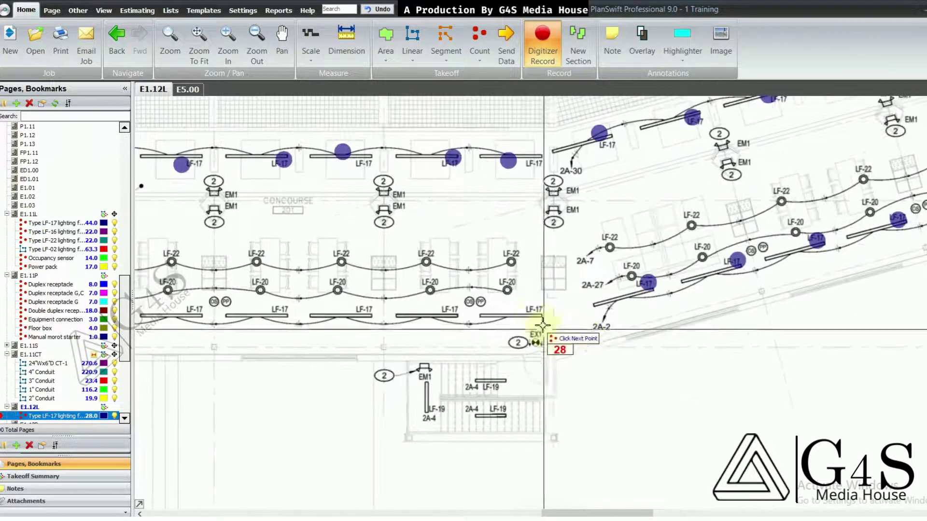
pyautogui.click(535, 314)
pyautogui.moveTo(480, 366); pyautogui.dragTo(583, 369)
pyautogui.click(549, 313)
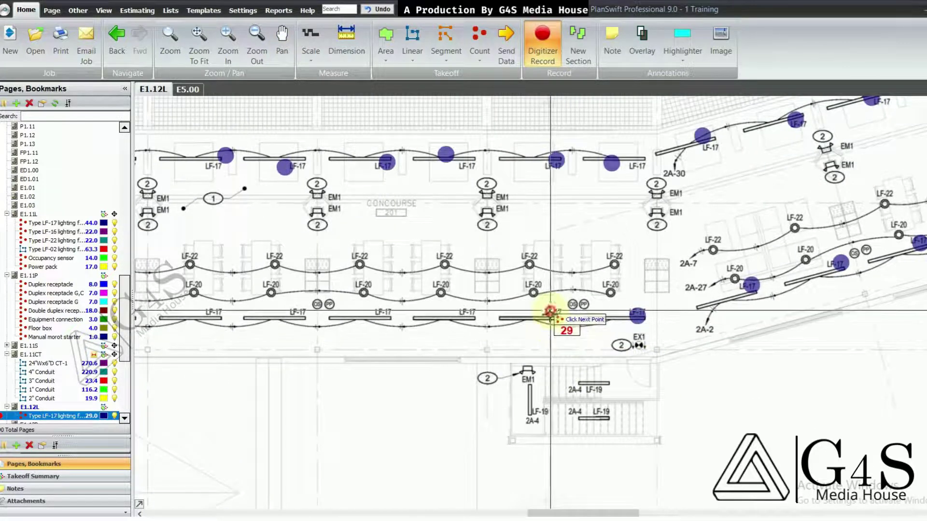
pyautogui.moveTo(467, 367); pyautogui.dragTo(578, 384)
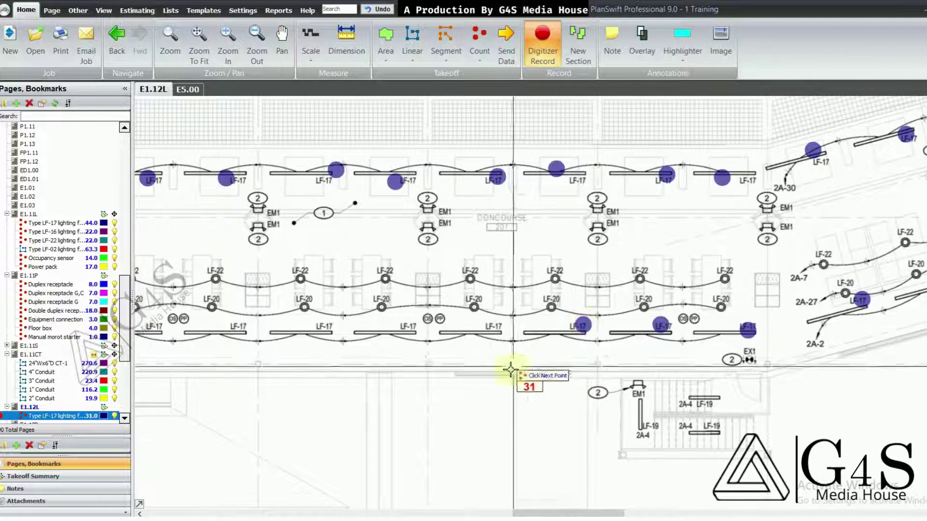
pyautogui.moveTo(510, 370); pyautogui.dragTo(584, 375)
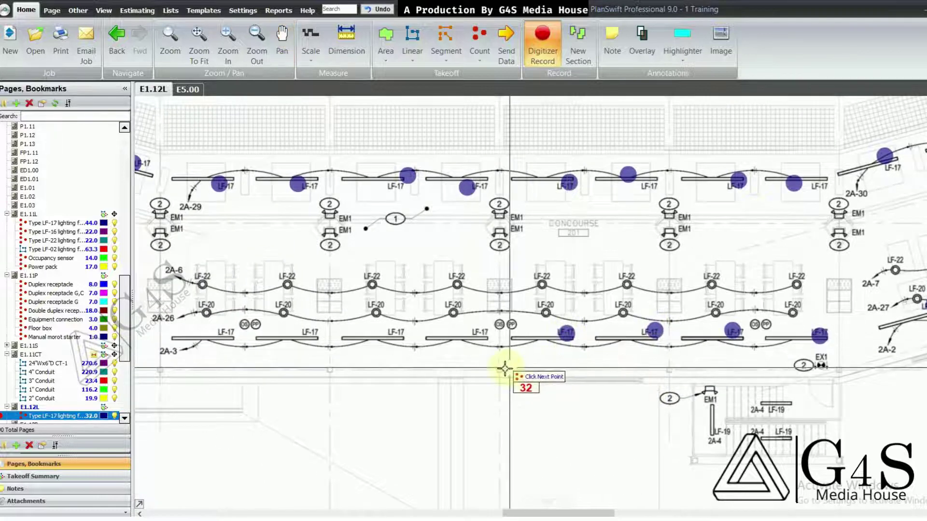
pyautogui.moveTo(478, 374)
pyautogui.mouseDown()
pyautogui.moveTo(513, 378)
pyautogui.moveTo(513, 393)
pyautogui.mouseUp()
pyautogui.click(531, 347)
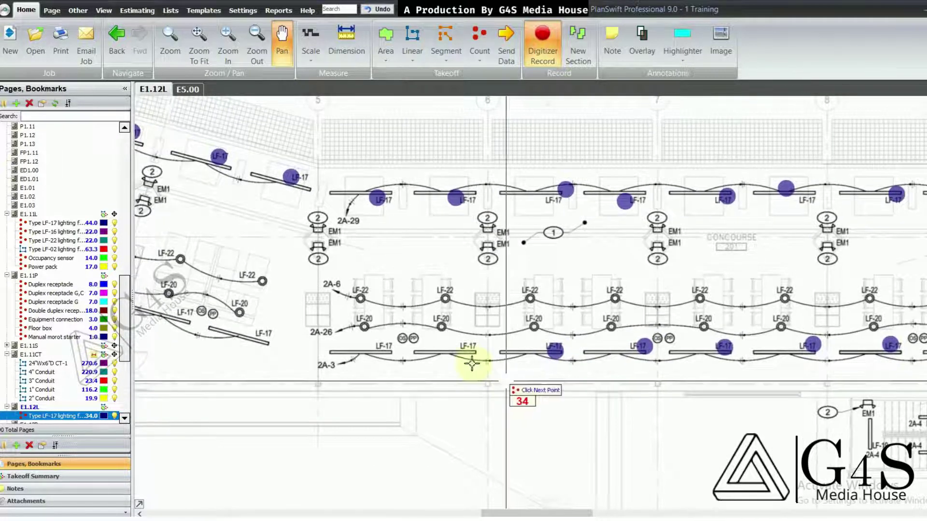
pyautogui.moveTo(325, 398); pyautogui.dragTo(538, 420)
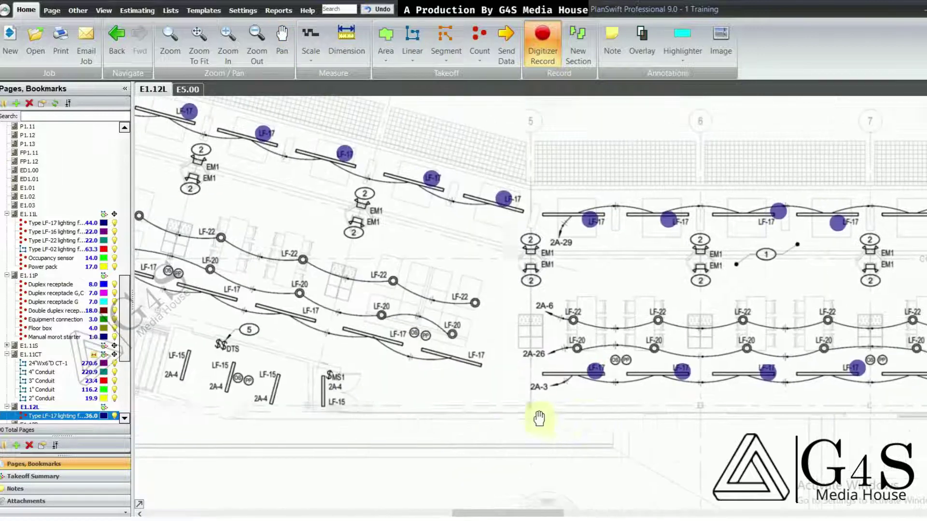
# - Count the first five LF-17 fixtures of the angled inner row, from grid 5 toward grid 1
pyautogui.click(474, 360)
pyautogui.click(393, 342)
pyautogui.moveTo(366, 363); pyautogui.dragTo(498, 382)
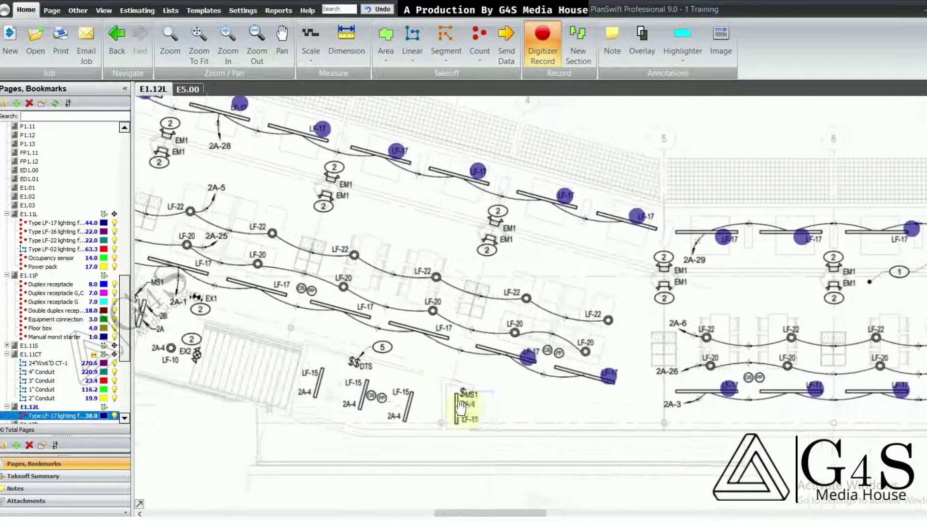
pyautogui.click(297, 324)
pyautogui.click(219, 298)
pyautogui.click(279, 288)
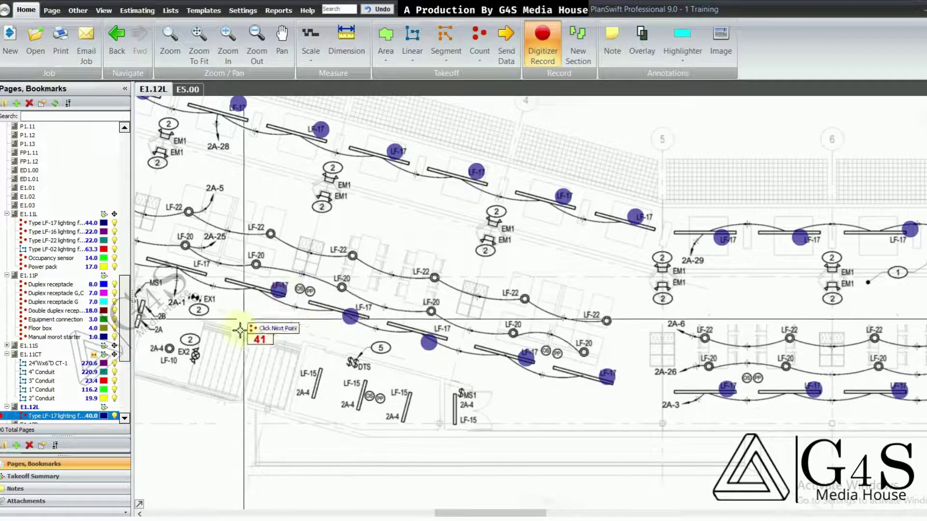
# - Count the last three LF-17 fixtures of the angled inner row up to the EX1 exit sign near the stair, and end the count recording
pyautogui.moveTo(251, 333); pyautogui.dragTo(374, 356)
pyautogui.click(316, 295)
pyautogui.click(235, 271)
pyautogui.moveTo(243, 314); pyautogui.dragTo(422, 374)
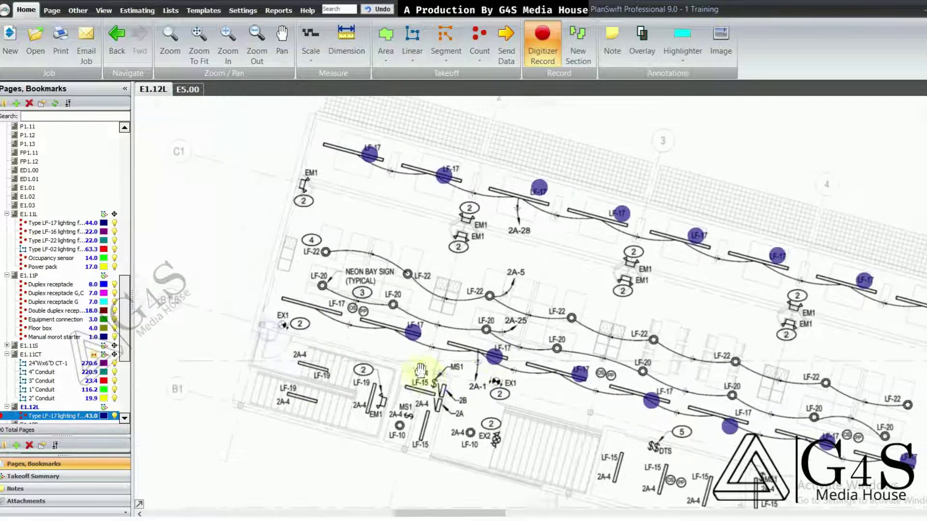
pyautogui.click(331, 308)
pyautogui.moveTo(437, 427); pyautogui.dragTo(385, 317)
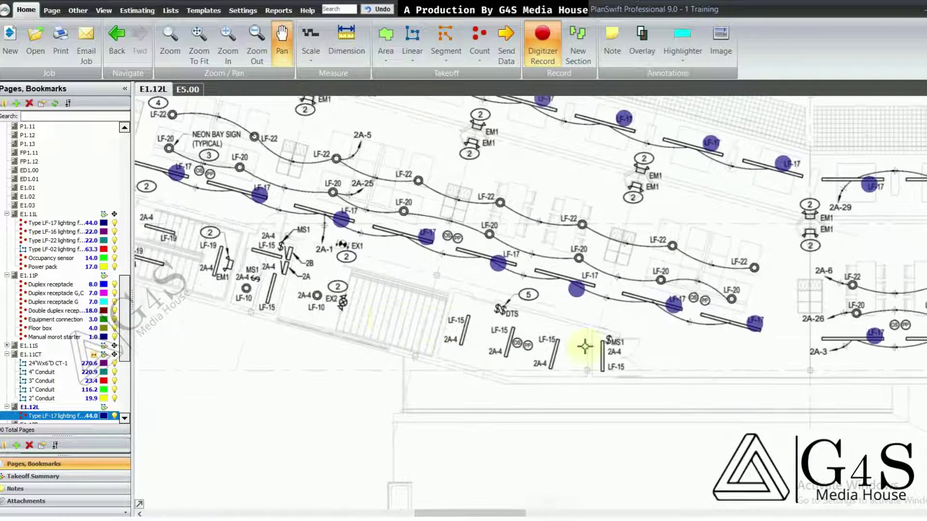
pyautogui.moveTo(619, 351); pyautogui.dragTo(571, 383)
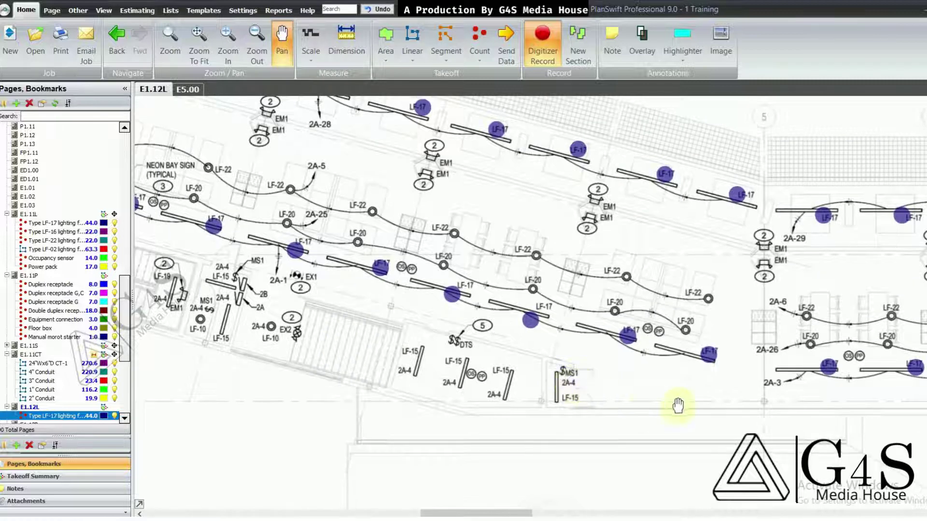
pyautogui.moveTo(678, 405)
pyautogui.mouseDown()
pyautogui.moveTo(615, 405)
pyautogui.moveTo(537, 360)
pyautogui.moveTo(583, 401)
pyautogui.moveTo(573, 439)
pyautogui.mouseUp()
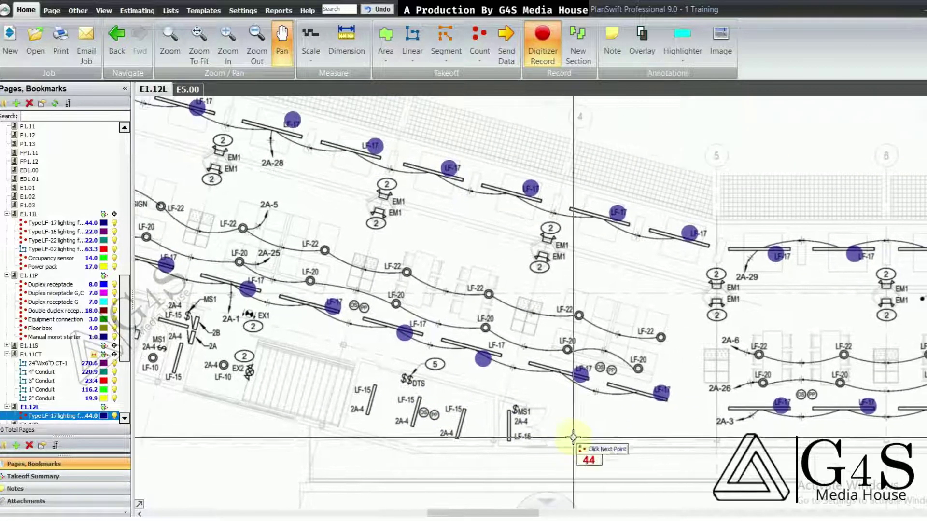
pyautogui.click(520, 292)
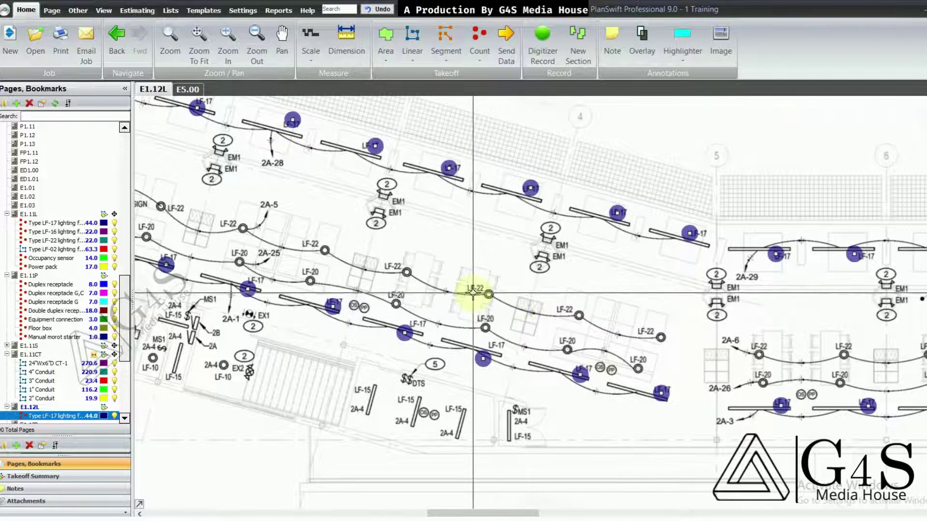
# - Examine the remaining fixture types, switches and sensors around the stairs and rooms below the angled rows between grids 1 and 5
pyautogui.moveTo(547, 314)
pyautogui.mouseDown()
pyautogui.moveTo(544, 303)
pyautogui.moveTo(523, 309)
pyautogui.moveTo(526, 298)
pyautogui.mouseUp()
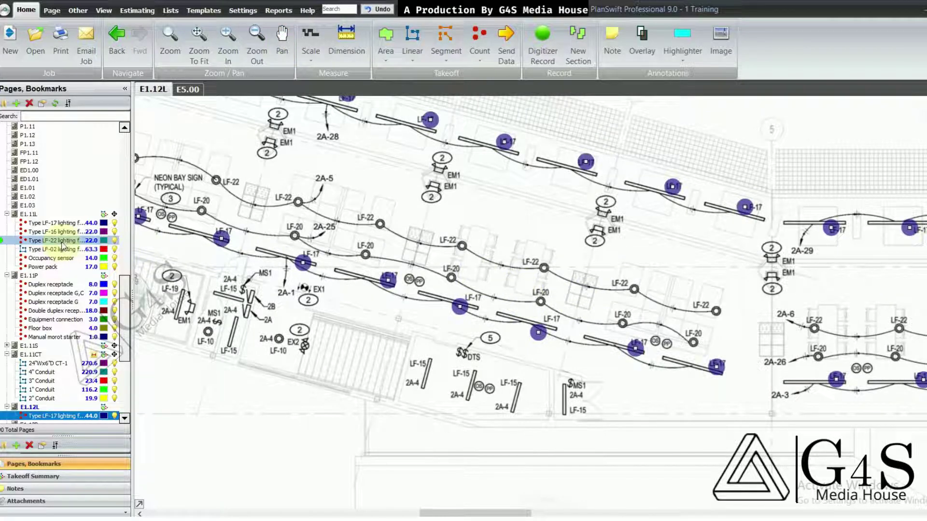
pyautogui.moveTo(560, 434)
pyautogui.mouseDown()
pyautogui.moveTo(550, 373)
pyautogui.moveTo(525, 373)
pyautogui.mouseUp()
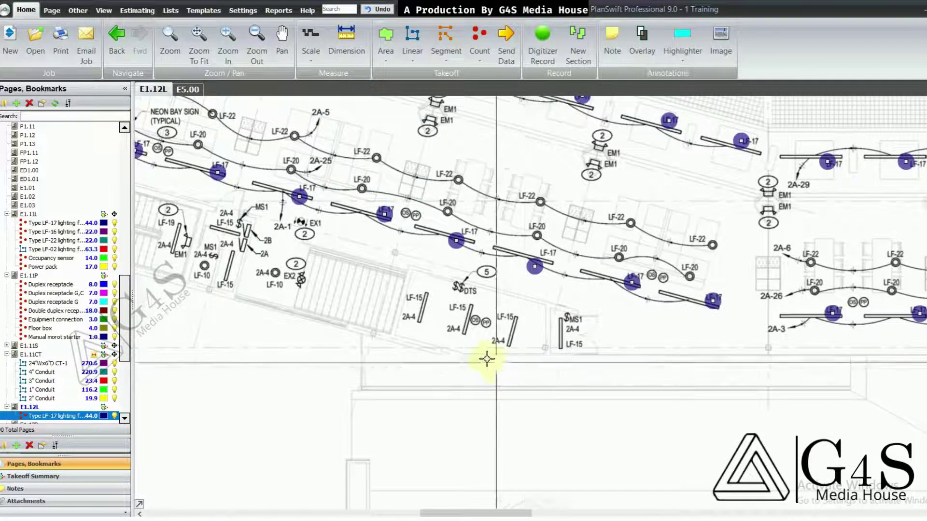
pyautogui.moveTo(465, 316)
pyautogui.mouseDown()
pyautogui.moveTo(451, 338)
pyautogui.moveTo(407, 306)
pyautogui.moveTo(455, 331)
pyautogui.moveTo(456, 340)
pyautogui.mouseUp()
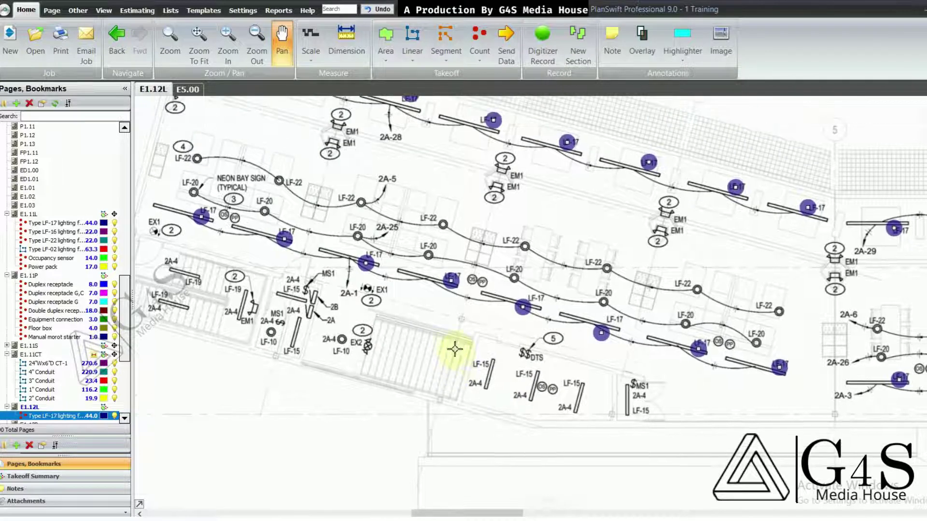
pyautogui.moveTo(414, 314); pyautogui.dragTo(487, 303)
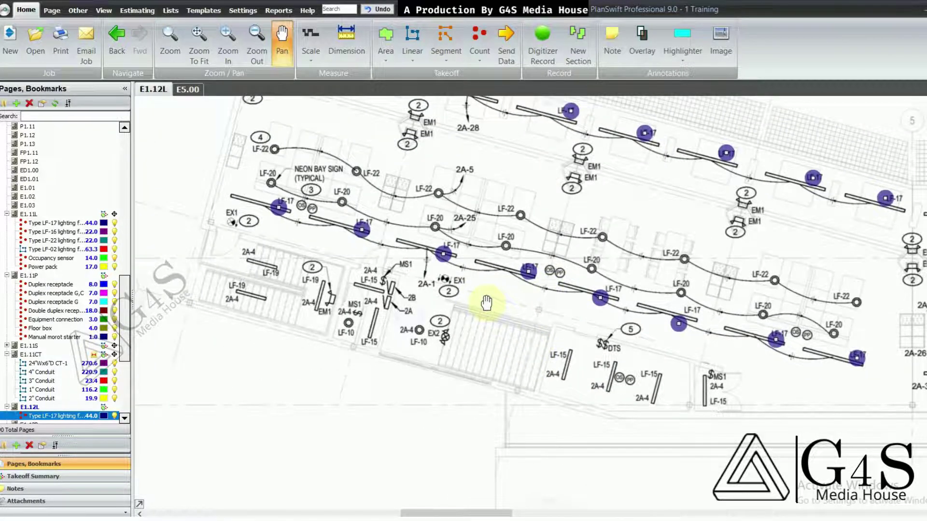
pyautogui.scroll(1, 444, 356)
pyautogui.scroll(1, 517, 362)
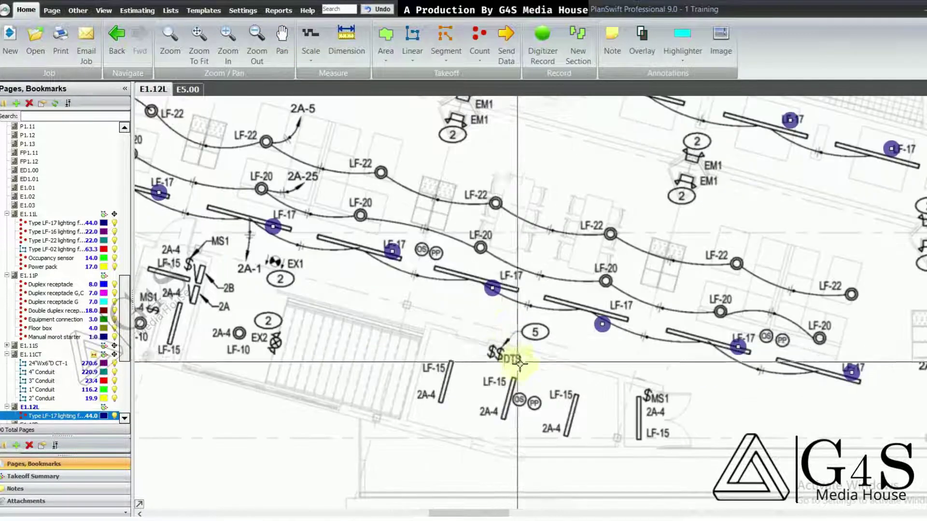
pyautogui.moveTo(518, 362); pyautogui.dragTo(481, 284)
pyautogui.moveTo(442, 256)
pyautogui.mouseDown()
pyautogui.moveTo(506, 283)
pyautogui.moveTo(656, 292)
pyautogui.mouseUp()
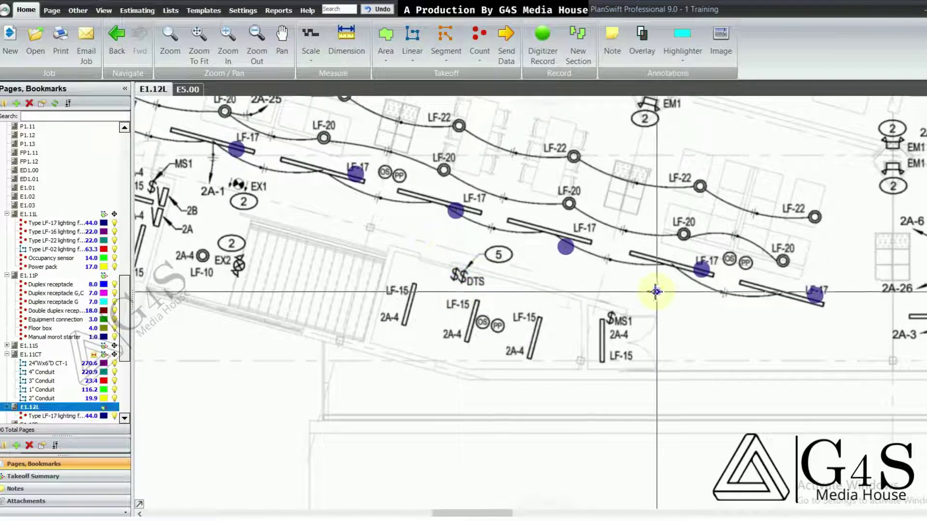
# - Examine the remaining LF-20, LF-22 and LF-19 fixtures between grids 5 and 12, then review the whole E1.12L lighting plan
pyautogui.moveTo(810, 245); pyautogui.dragTo(548, 270)
pyautogui.moveTo(840, 295)
pyautogui.mouseDown()
pyautogui.moveTo(740, 310)
pyautogui.moveTo(544, 295)
pyautogui.mouseUp()
pyautogui.moveTo(759, 277)
pyautogui.mouseDown()
pyautogui.moveTo(511, 274)
pyautogui.moveTo(491, 264)
pyautogui.mouseUp()
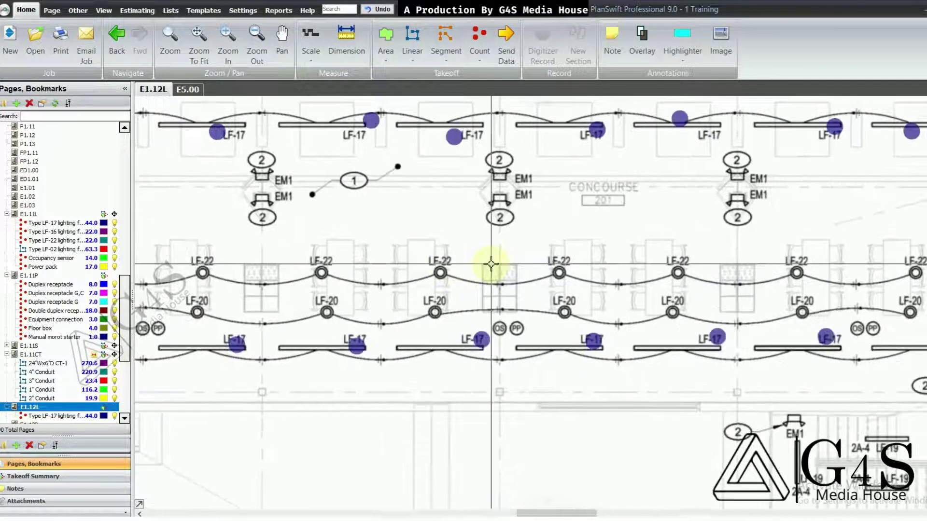
pyautogui.scroll(-1, 578, 289)
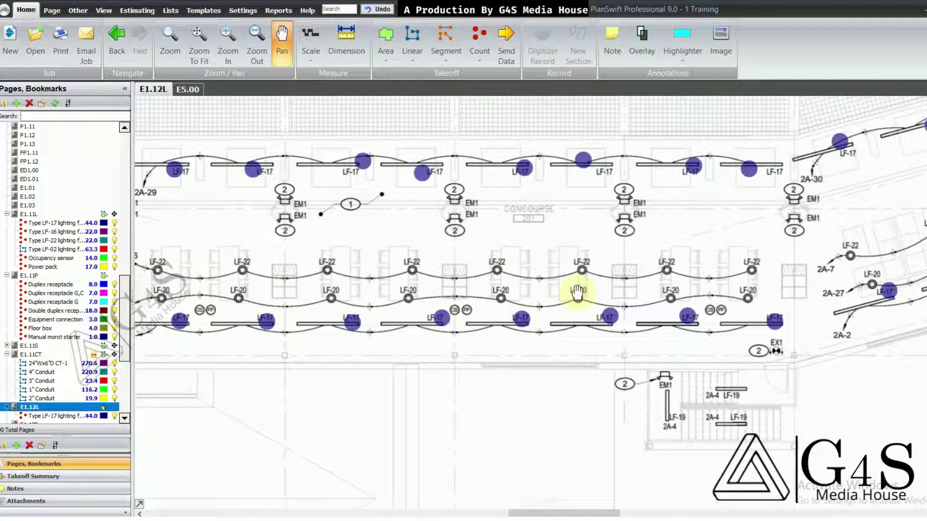
pyautogui.moveTo(613, 329)
pyautogui.mouseDown()
pyautogui.moveTo(595, 315)
pyautogui.moveTo(541, 328)
pyautogui.mouseUp()
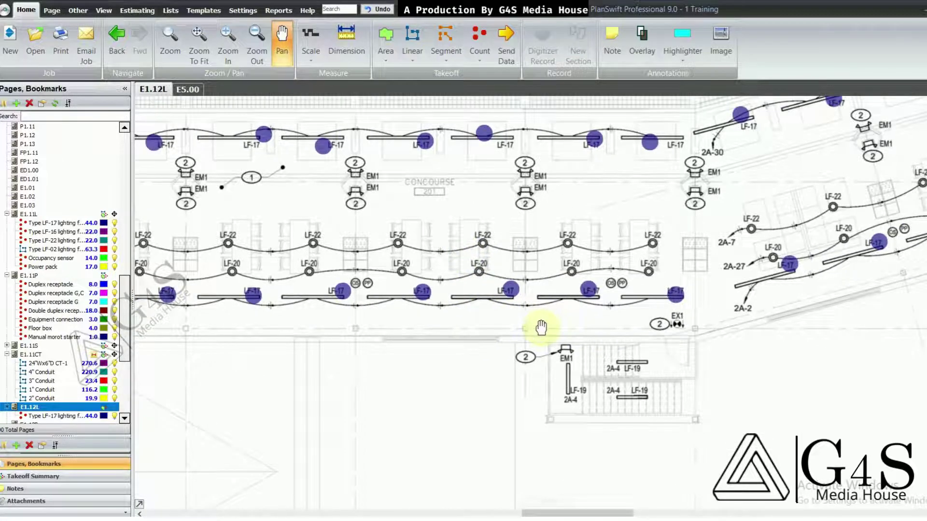
pyautogui.moveTo(732, 339)
pyautogui.mouseDown()
pyautogui.moveTo(565, 365)
pyautogui.moveTo(513, 363)
pyautogui.mouseUp()
pyautogui.moveTo(671, 342); pyautogui.dragTo(541, 365)
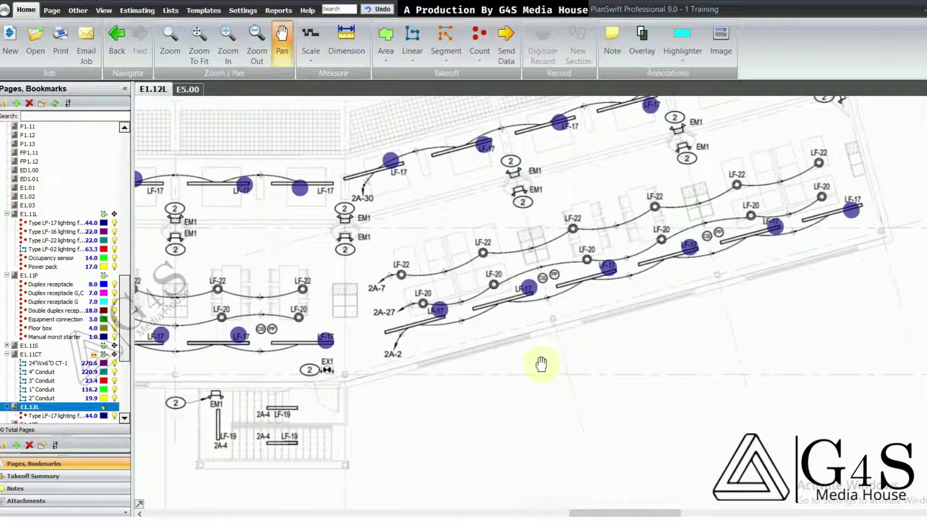
pyautogui.moveTo(583, 322)
pyautogui.mouseDown()
pyautogui.moveTo(600, 321)
pyautogui.moveTo(650, 280)
pyautogui.mouseUp()
pyautogui.moveTo(515, 333); pyautogui.dragTo(674, 270)
pyautogui.moveTo(446, 372); pyautogui.dragTo(560, 337)
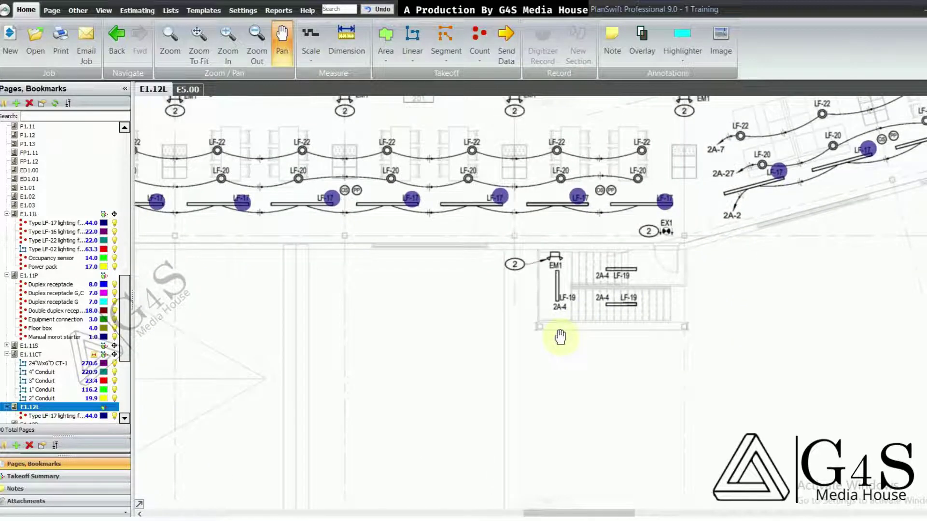
pyautogui.scroll(-5, 478, 304)
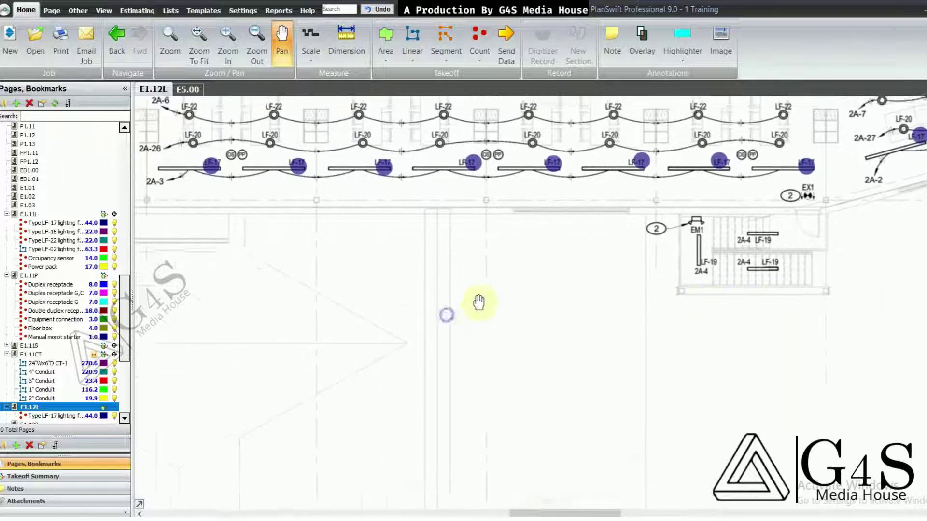
pyautogui.scroll(-3, 56, 352)
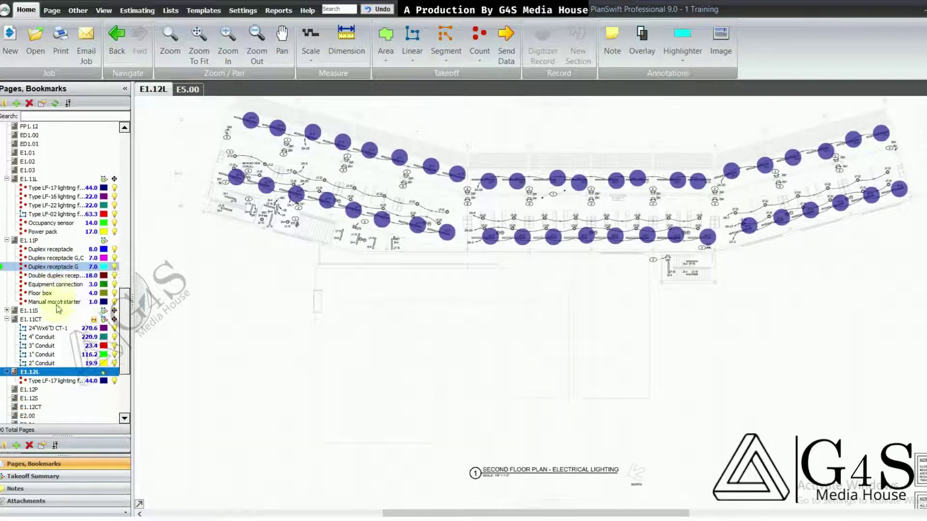
# - Open second floor power sheet E1.12P and examine its plan title and the receptacles around the ball elevator and stairs
pyautogui.click(51, 346)
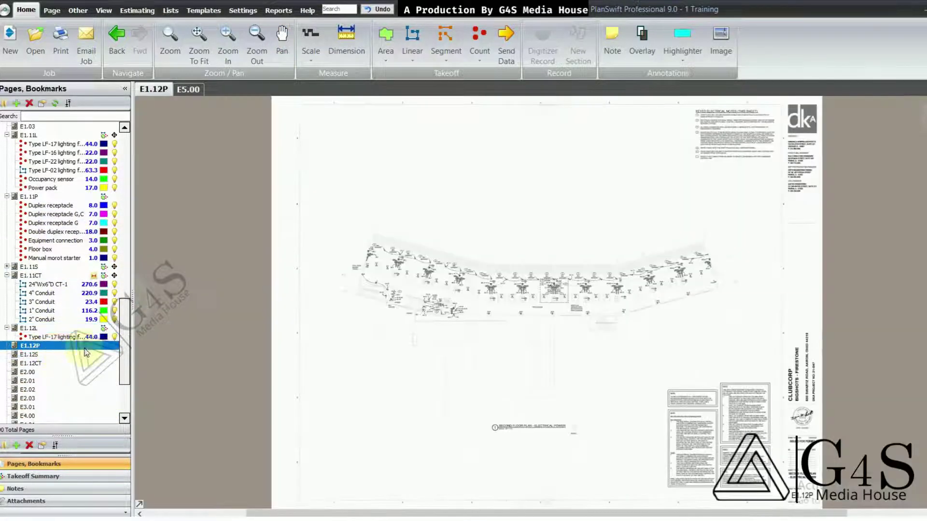
pyautogui.scroll(5, 473, 336)
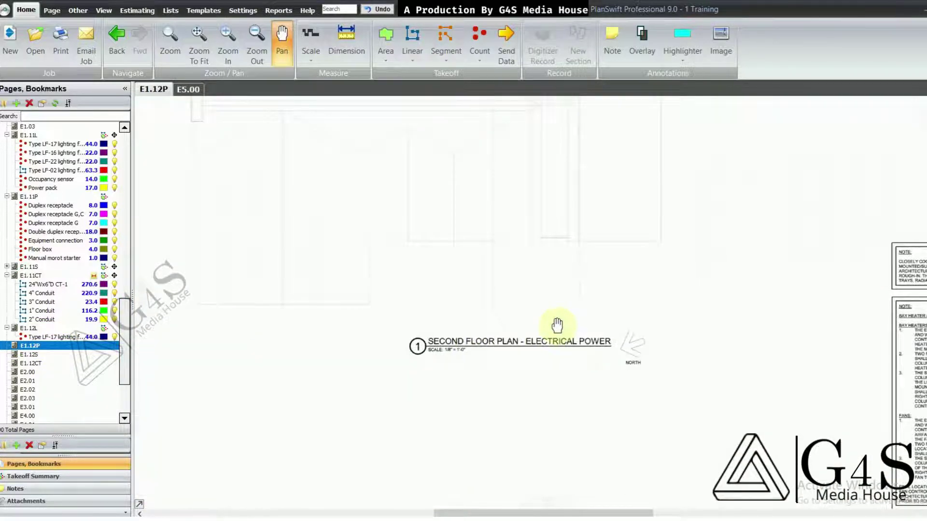
pyautogui.scroll(-3, 497, 319)
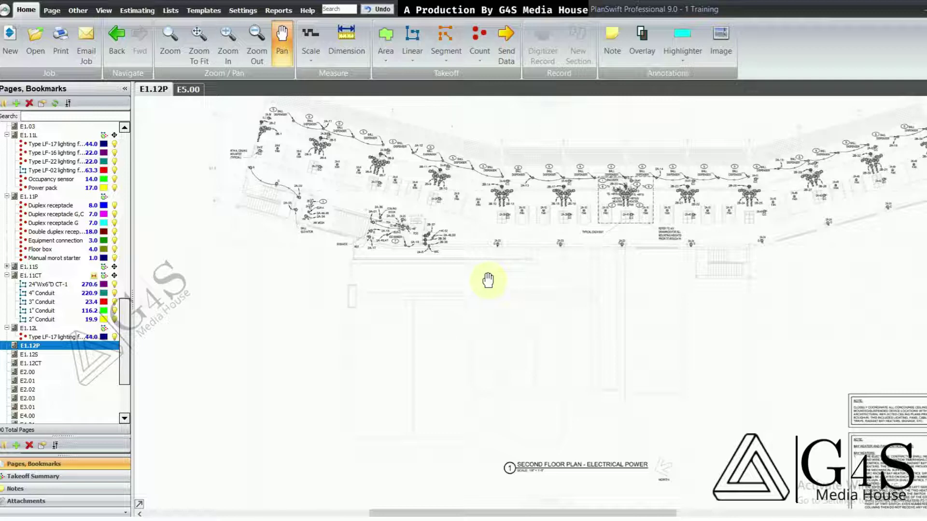
pyautogui.scroll(5, 459, 269)
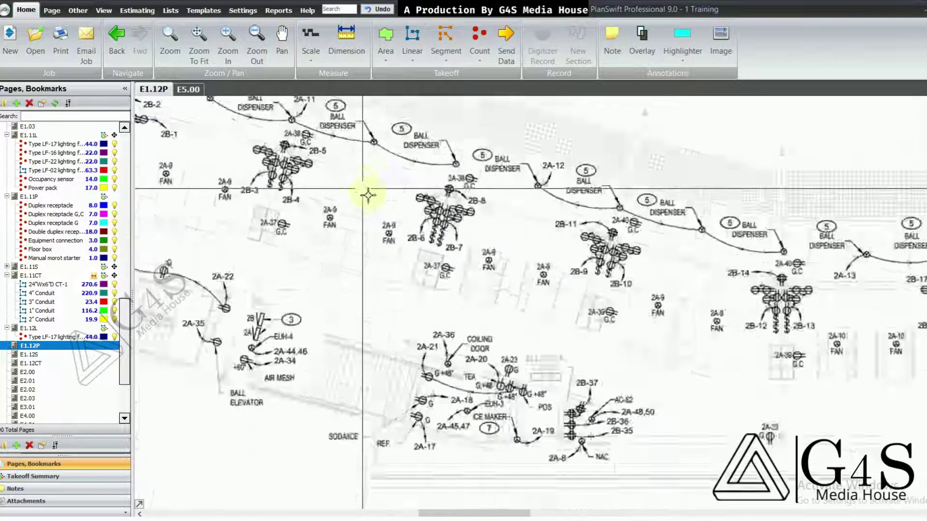
pyautogui.moveTo(435, 283)
pyautogui.mouseDown()
pyautogui.moveTo(439, 215)
pyautogui.moveTo(354, 165)
pyautogui.mouseUp()
pyautogui.moveTo(482, 296)
pyautogui.mouseDown()
pyautogui.moveTo(447, 275)
pyautogui.moveTo(488, 360)
pyautogui.moveTo(455, 370)
pyautogui.mouseUp()
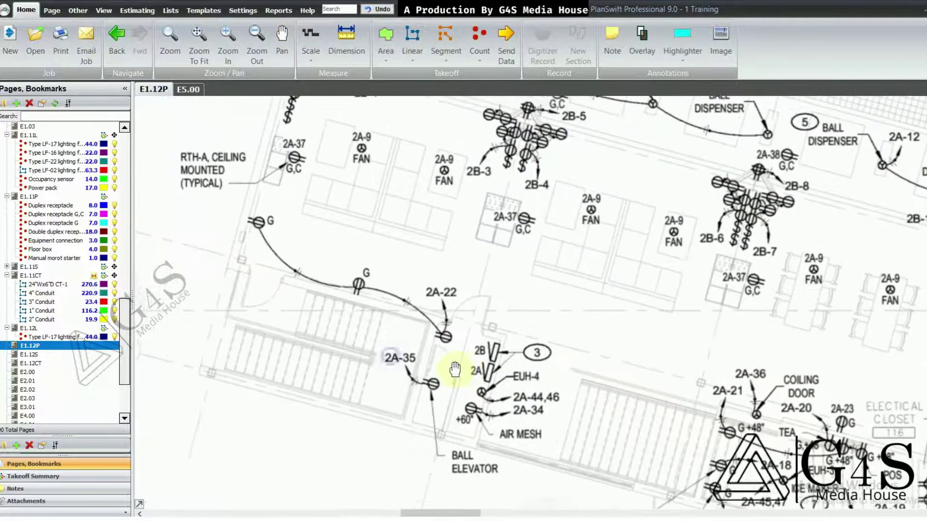
# - Reuse the Duplex receptacle item from sheet E1.11P to start a duplex receptacle count on sheet E1.12P
pyautogui.moveTo(496, 323); pyautogui.dragTo(458, 304)
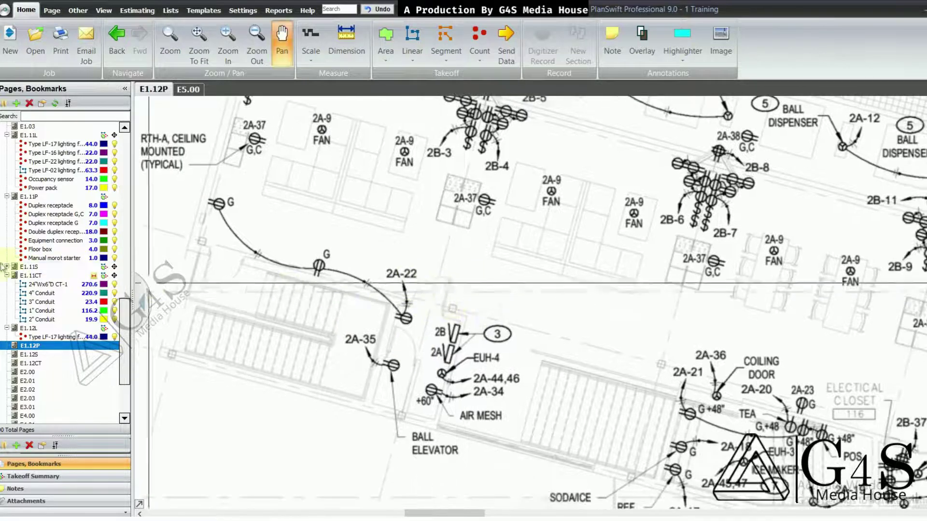
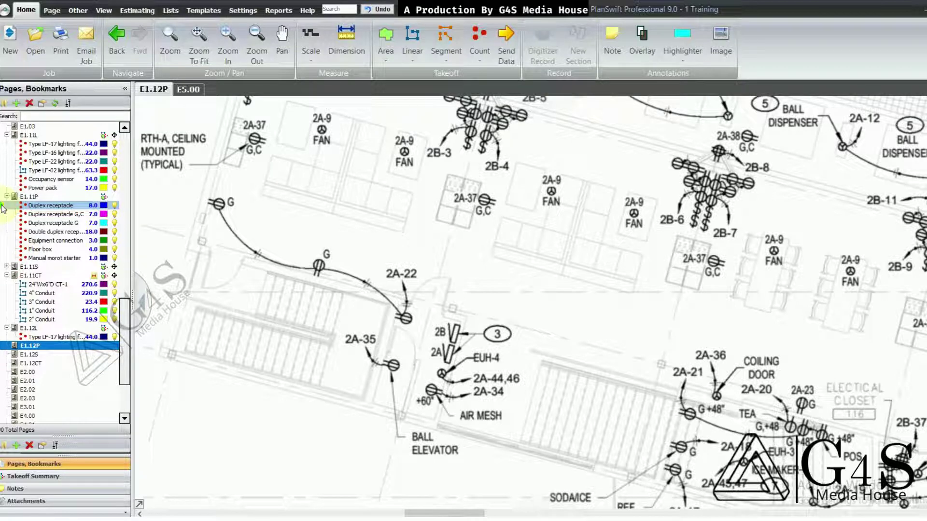
pyautogui.click(2, 206)
pyautogui.moveTo(548, 278); pyautogui.dragTo(307, 213)
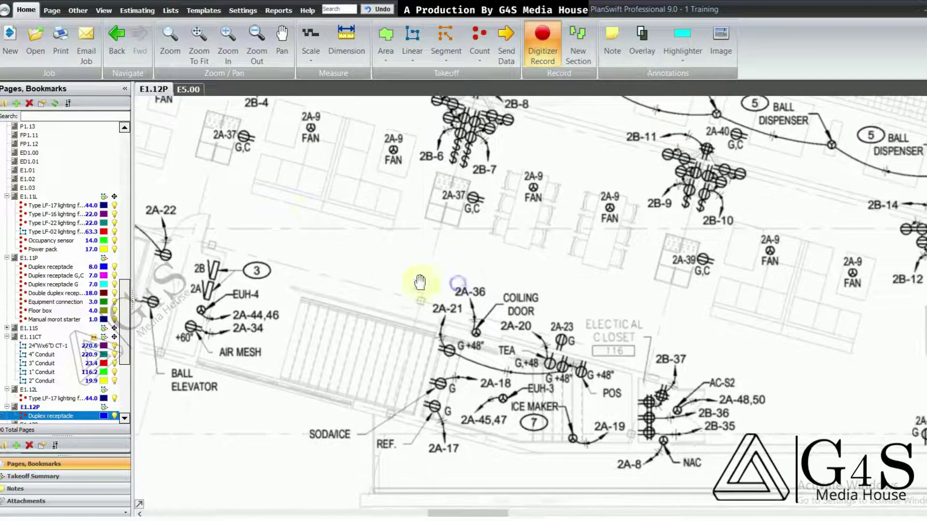
pyautogui.moveTo(571, 371); pyautogui.dragTo(508, 354)
pyautogui.moveTo(656, 291); pyautogui.dragTo(589, 360)
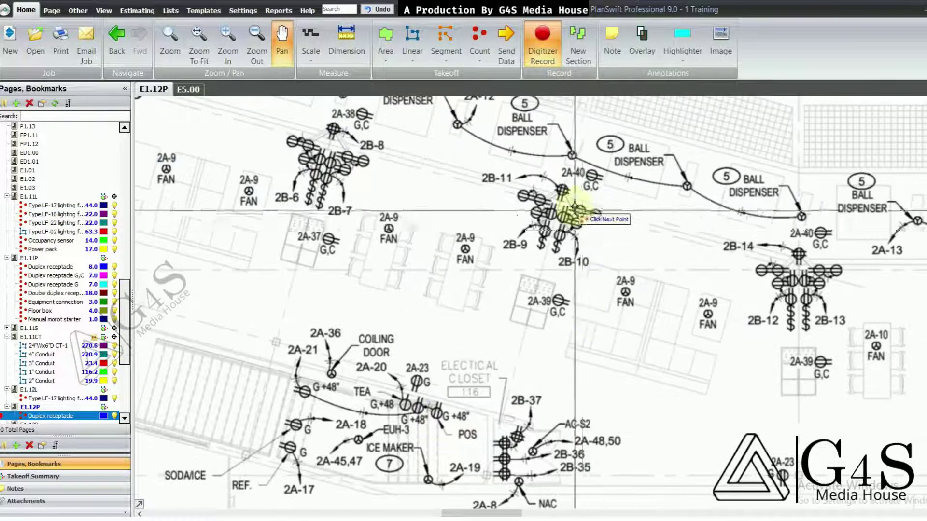
# - Count the ten duplex receptacles in the cluster served by circuits 2B-9 and 2B-10
pyautogui.scroll(3, 575, 212)
pyautogui.click(619, 218)
pyautogui.click(586, 211)
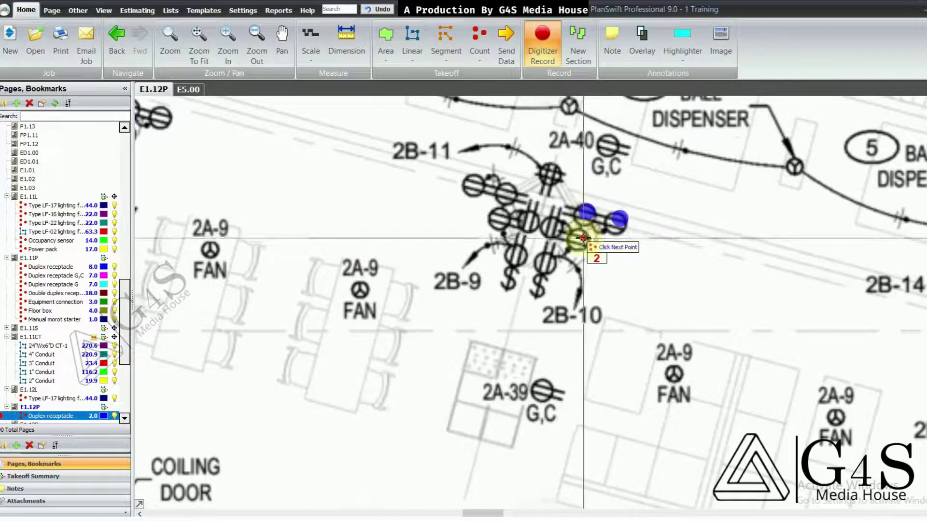
pyautogui.click(582, 234)
pyautogui.click(548, 260)
pyautogui.click(525, 256)
pyautogui.click(551, 223)
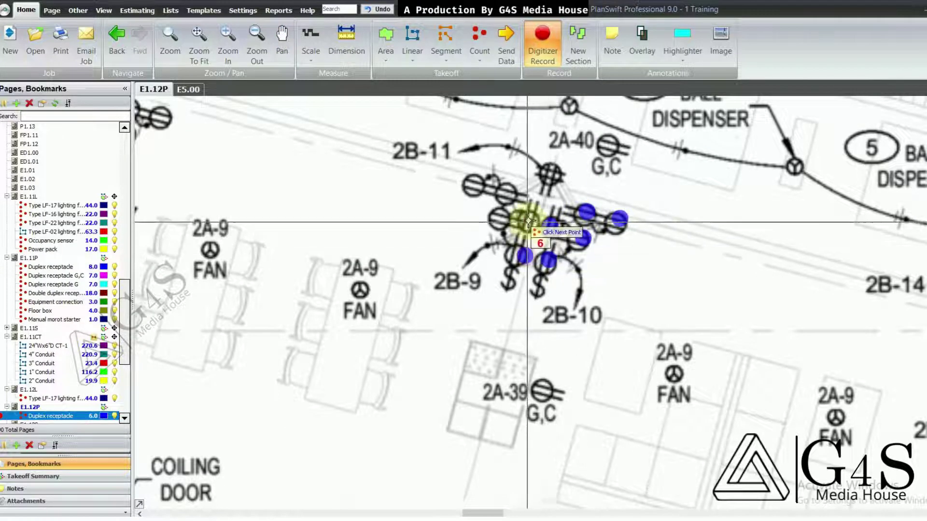
pyautogui.click(529, 218)
pyautogui.click(495, 217)
pyautogui.click(498, 199)
pyautogui.click(476, 185)
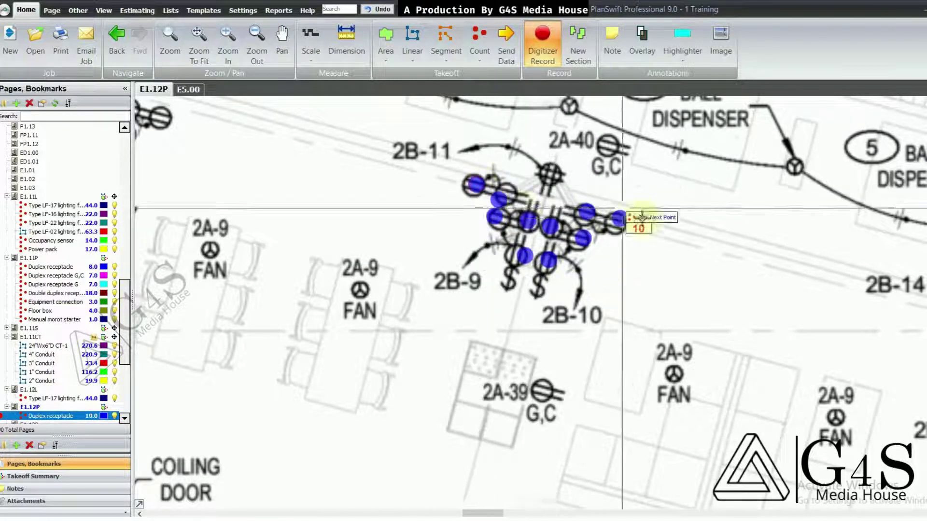
# - Count the ten duplex receptacles in the cluster served by circuits 2B-12 and 2B-13
pyautogui.moveTo(641, 220); pyautogui.dragTo(429, 190)
pyautogui.scroll(-1, 495, 245)
pyautogui.click(657, 282)
pyautogui.click(678, 275)
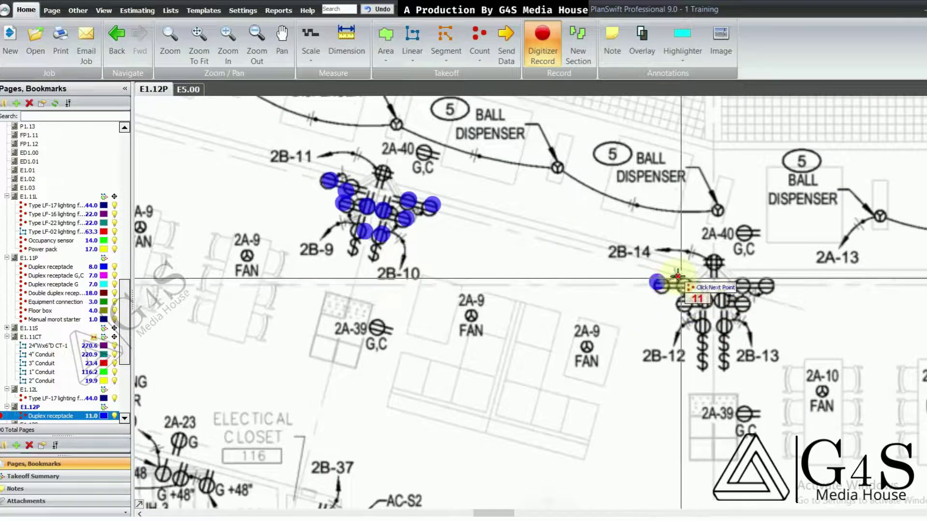
pyautogui.click(682, 293)
pyautogui.click(707, 293)
pyautogui.click(707, 327)
pyautogui.click(725, 324)
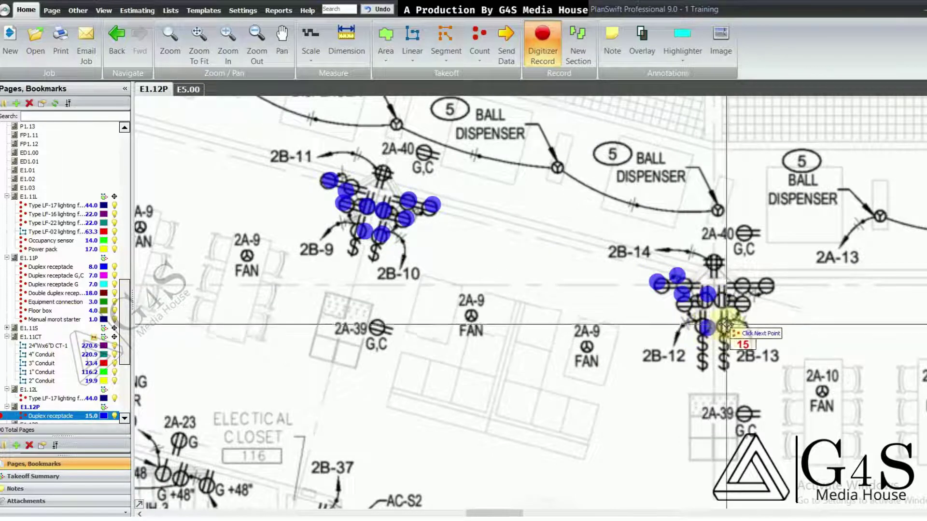
pyautogui.click(723, 288)
pyautogui.click(745, 306)
pyautogui.click(742, 282)
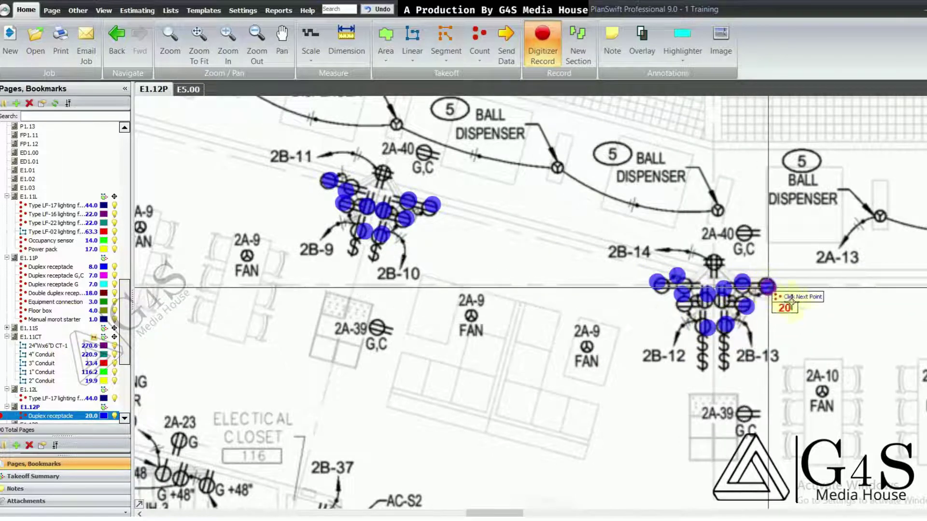
# - Count the ten duplex receptacles in the cluster served by circuits 2B-15 and 2B-16
pyautogui.moveTo(800, 312); pyautogui.dragTo(403, 231)
pyautogui.scroll(-3, 449, 259)
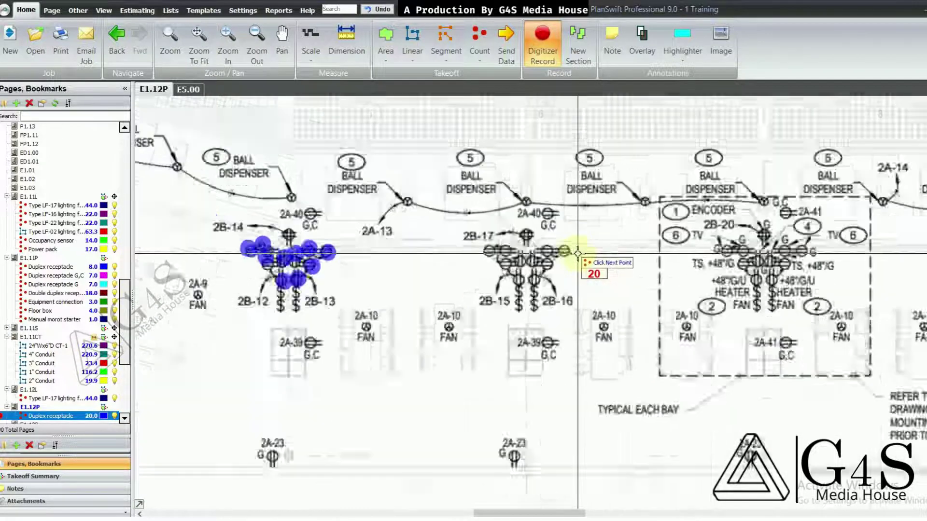
pyautogui.scroll(2, 565, 254)
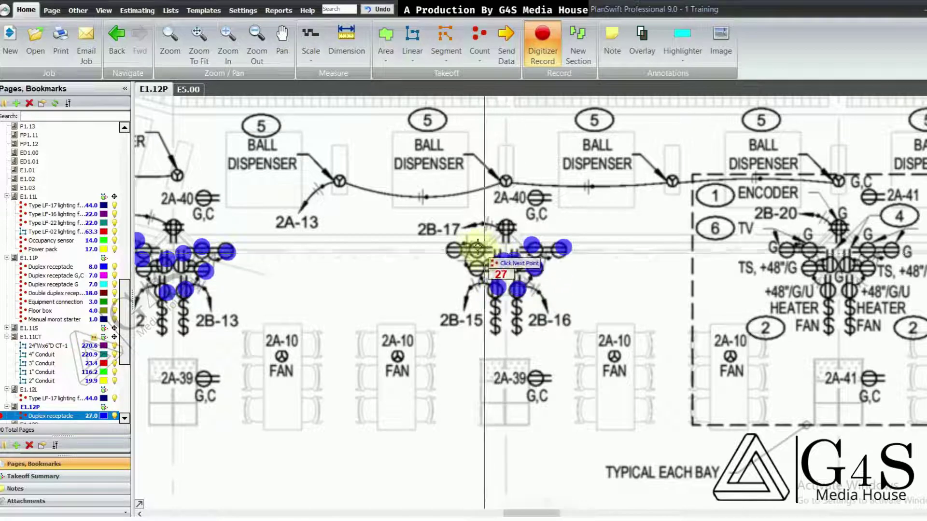
# - Count the duplex receptacles in the cluster at circuits 2B-21 and 2B-22, past the dashed typical bay
pyautogui.moveTo(630, 288); pyautogui.dragTo(448, 273)
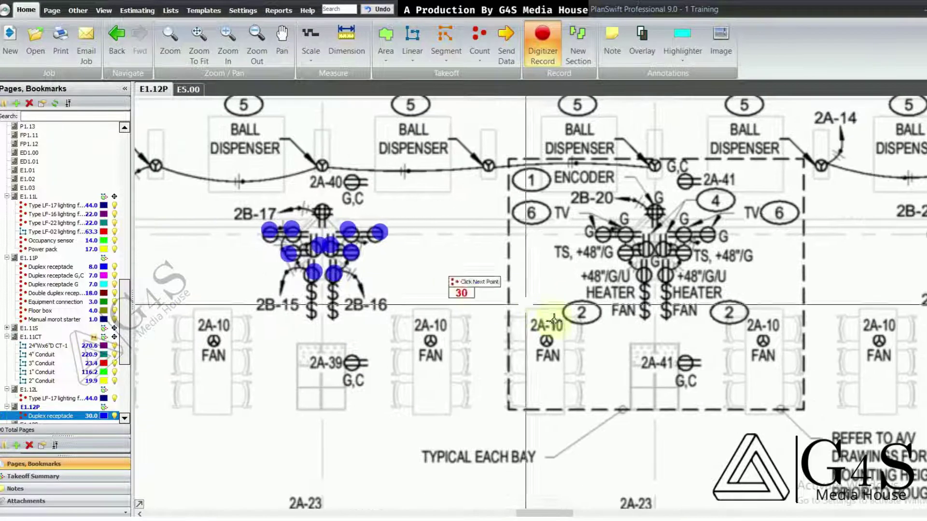
pyautogui.moveTo(550, 321); pyautogui.dragTo(426, 281)
pyautogui.moveTo(561, 301); pyautogui.dragTo(520, 357)
pyautogui.moveTo(625, 335); pyautogui.dragTo(424, 335)
pyautogui.moveTo(668, 330); pyautogui.dragTo(604, 333)
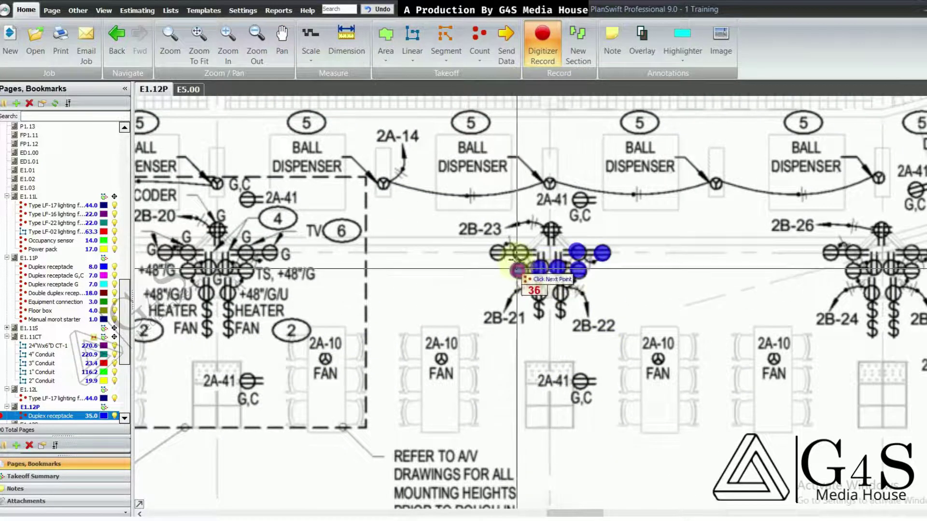
# - Finish counting the duplex receptacles at the 2B-21 to 2B-23 bay column, and count those at the 2B-24 to 2B-26 column
pyautogui.click(503, 253)
pyautogui.moveTo(845, 299); pyautogui.dragTo(526, 324)
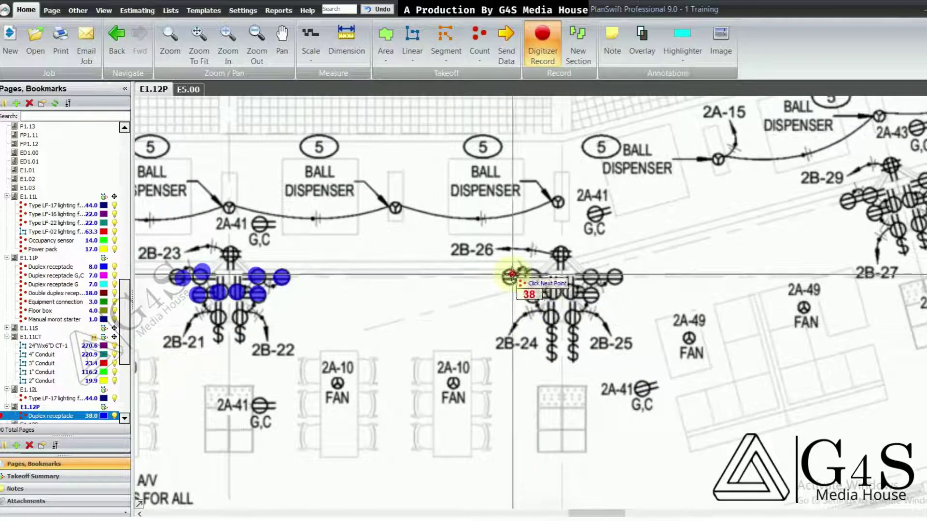
pyautogui.click(530, 296)
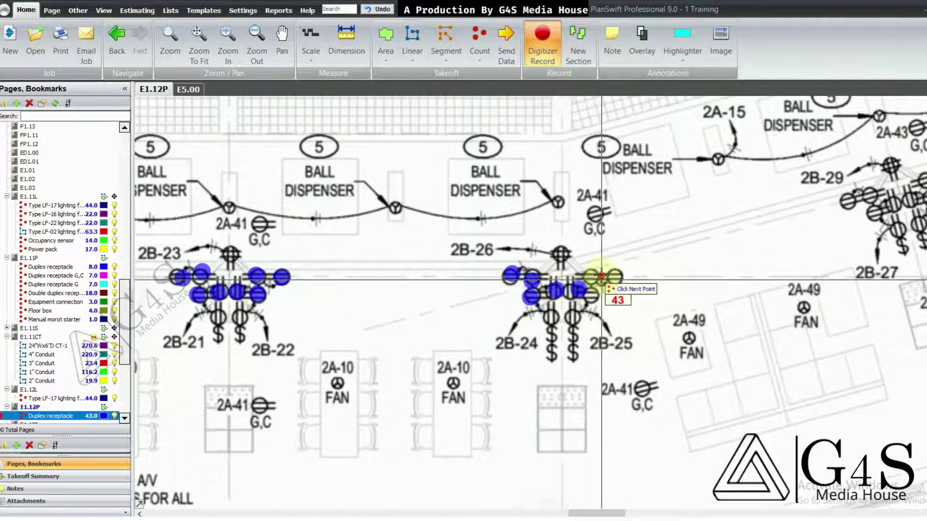
pyautogui.click(616, 278)
pyautogui.click(590, 295)
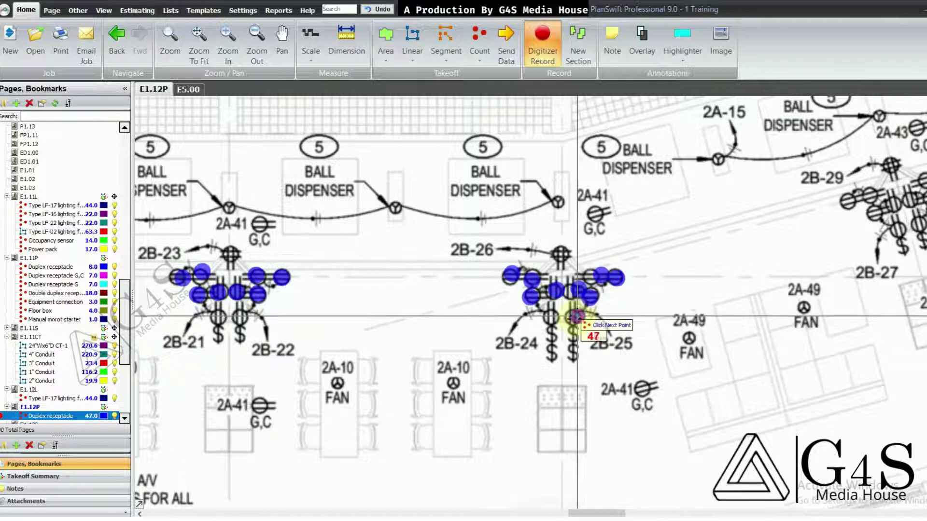
pyautogui.click(546, 318)
# - Count the duplex receptacles at the bay column served by circuits 2B-27, 2B-28 and 2B-29
pyautogui.moveTo(917, 285); pyautogui.dragTo(693, 316)
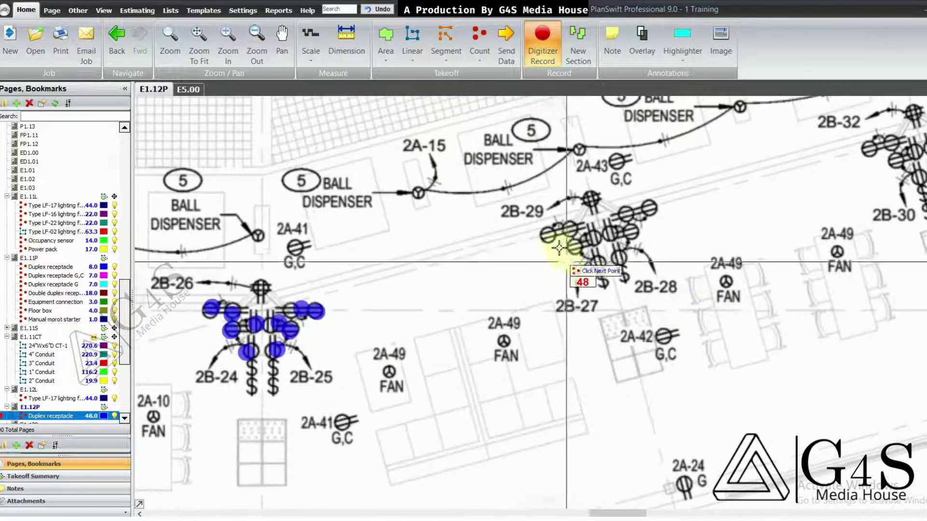
pyautogui.click(574, 245)
pyautogui.click(594, 235)
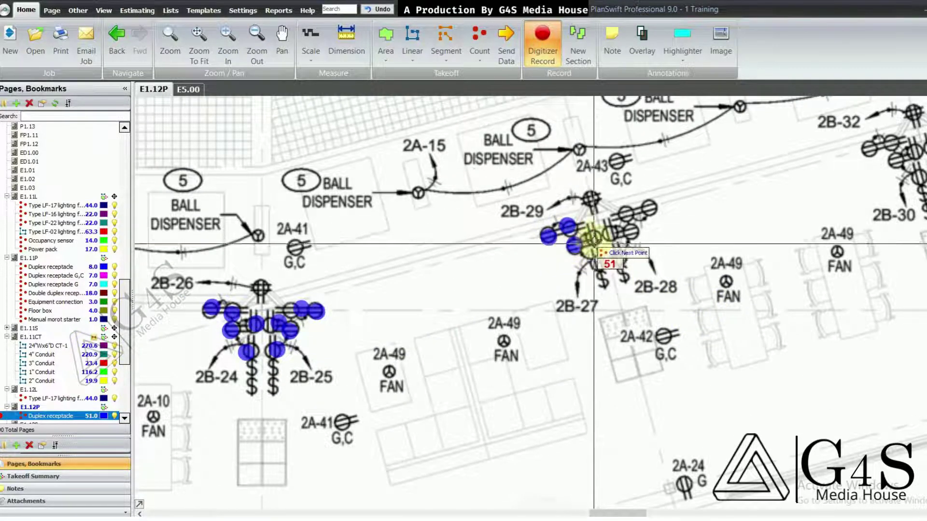
pyautogui.click(611, 226)
pyautogui.click(630, 225)
pyautogui.click(625, 209)
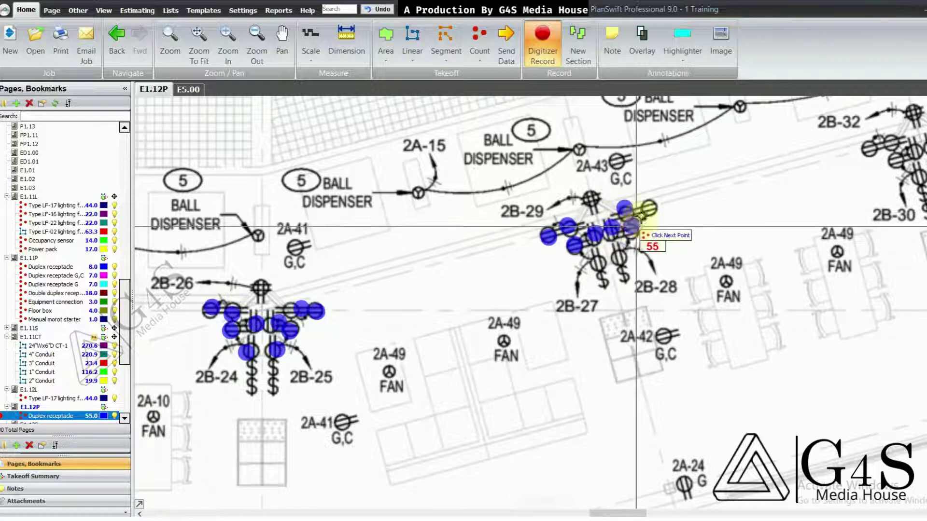
pyautogui.click(647, 205)
pyautogui.moveTo(638, 265); pyautogui.dragTo(387, 370)
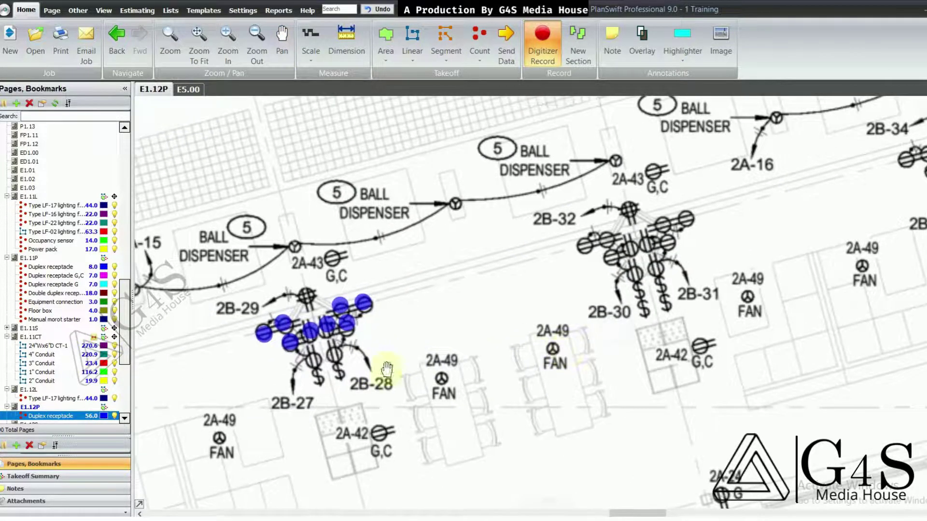
pyautogui.click(341, 351)
pyautogui.click(314, 359)
# - Stop recording the duplex receptacle count on sheet E1.12P
pyautogui.moveTo(534, 352); pyautogui.dragTo(484, 293)
pyautogui.scroll(-3, 497, 291)
pyautogui.moveTo(442, 366); pyautogui.dragTo(498, 323)
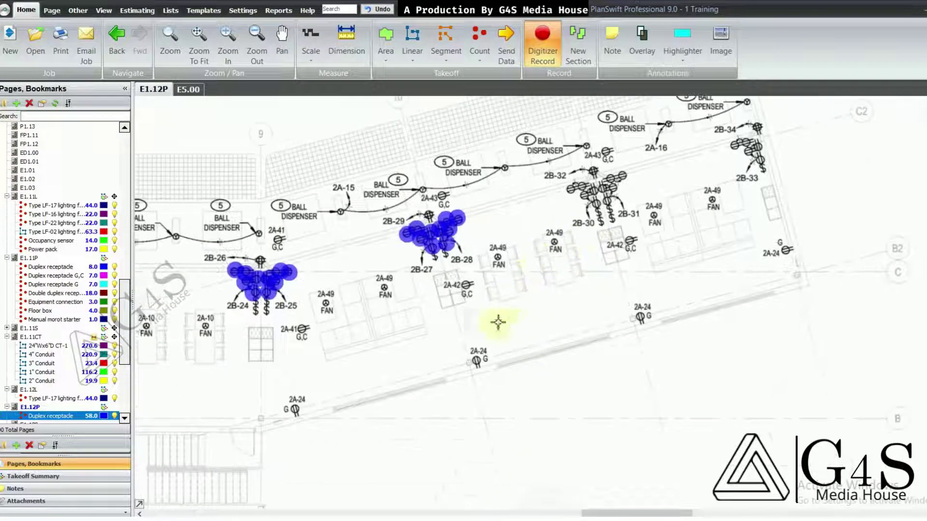
pyautogui.moveTo(333, 394); pyautogui.dragTo(565, 341)
pyautogui.moveTo(447, 367); pyautogui.dragTo(563, 333)
pyautogui.moveTo(476, 364); pyautogui.dragTo(630, 349)
pyautogui.moveTo(251, 372); pyautogui.dragTo(513, 314)
pyautogui.rightClick(398, 303)
pyautogui.click(420, 325)
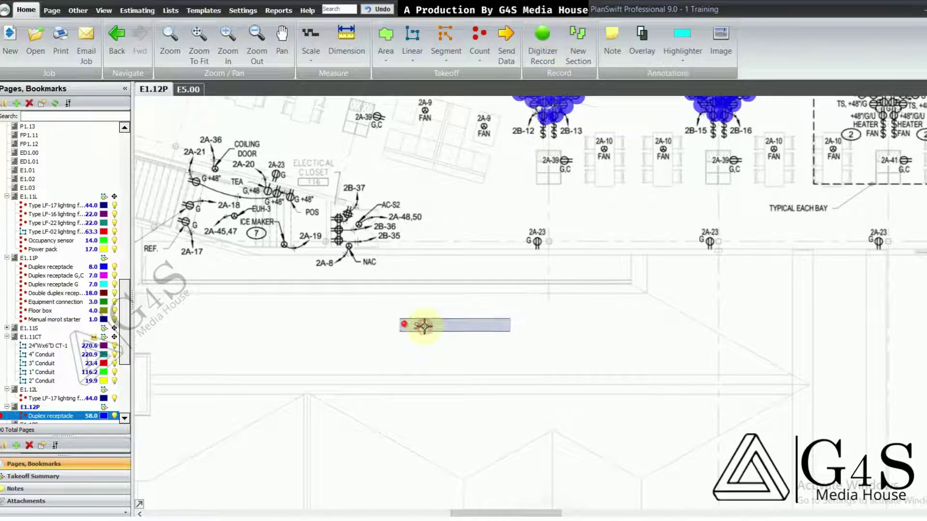
# - Examine the area around panels 2A and 2B and keynote 3 on the second floor power plan
pyautogui.moveTo(320, 259); pyautogui.dragTo(472, 303)
pyautogui.moveTo(580, 247); pyautogui.dragTo(444, 338)
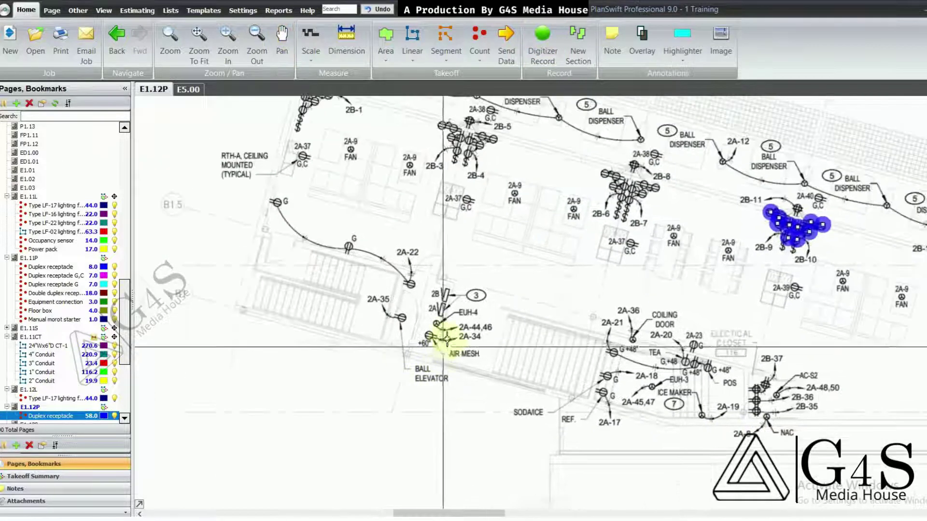
pyautogui.scroll(2, 445, 335)
pyautogui.moveTo(506, 340); pyautogui.dragTo(500, 354)
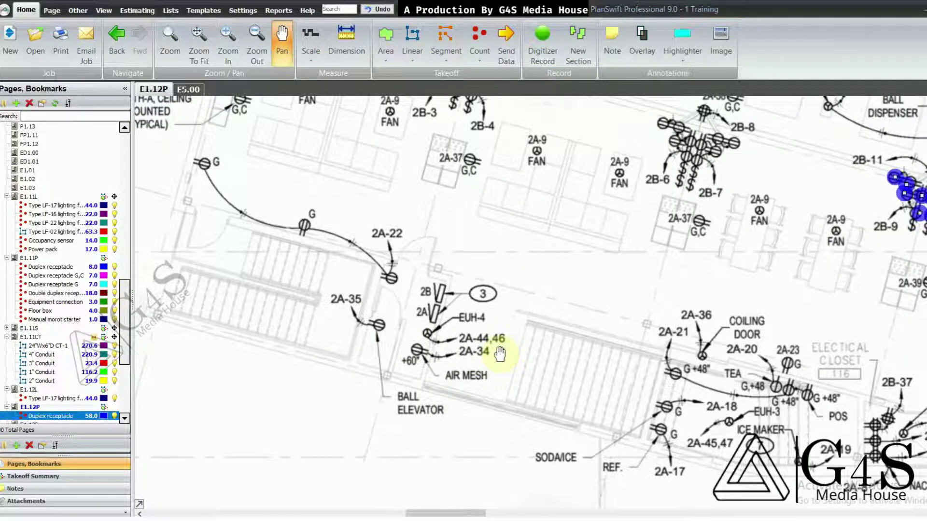
pyautogui.scroll(2, 454, 287)
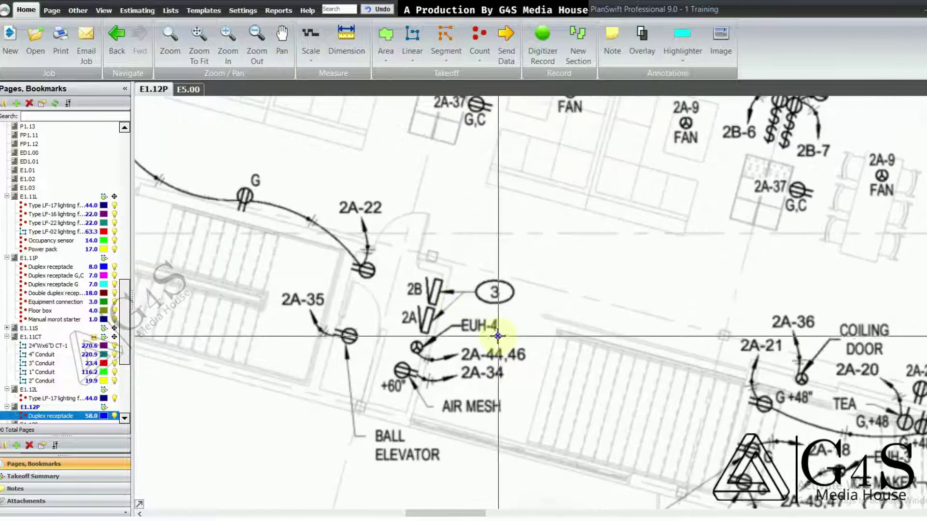
pyautogui.moveTo(503, 334); pyautogui.dragTo(472, 291)
pyautogui.scroll(2, 408, 246)
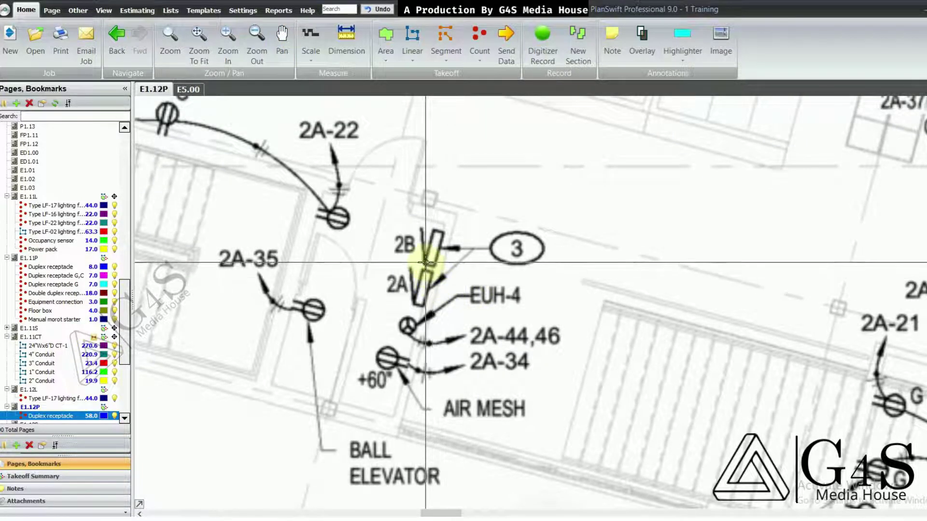
pyautogui.moveTo(381, 225); pyautogui.dragTo(384, 238)
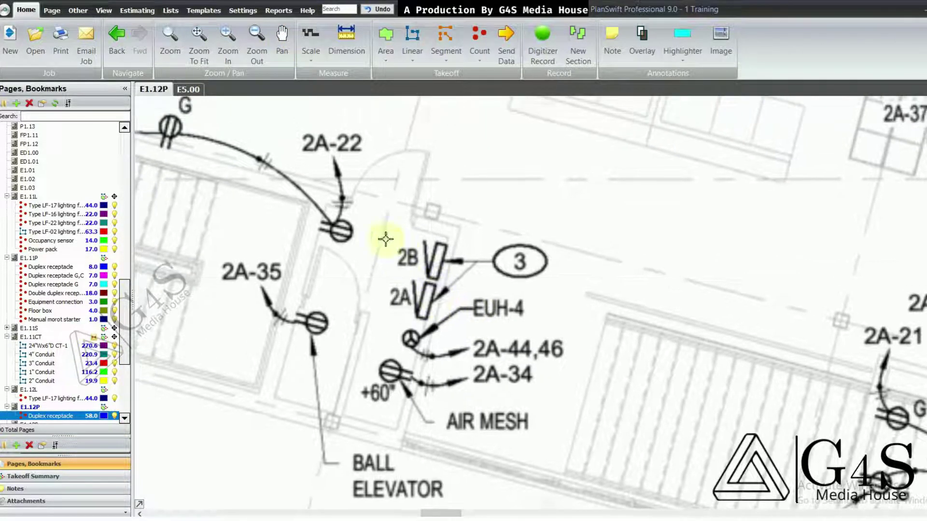
# - Open the first floor power plan E1.11P and examine panels 1B and L at keynote 5
pyautogui.click(192, 90)
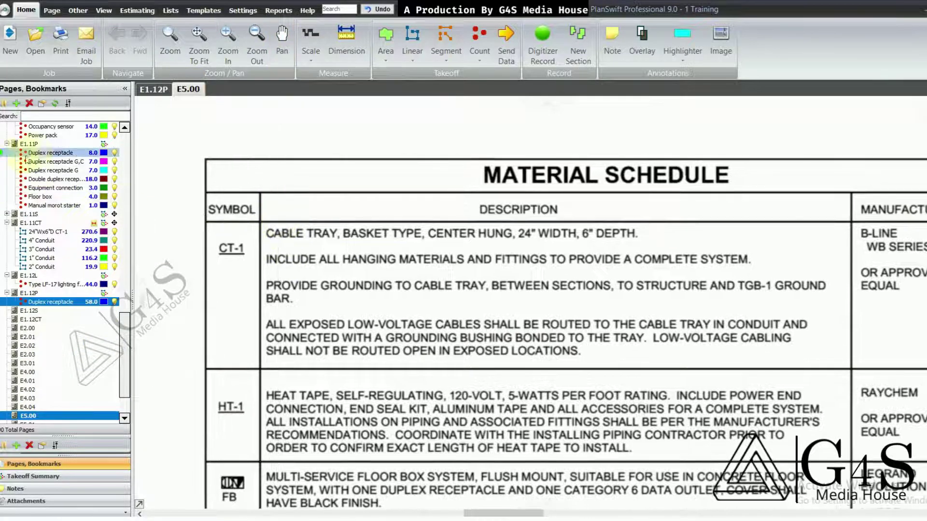
pyautogui.click(36, 145)
pyautogui.scroll(4, 444, 314)
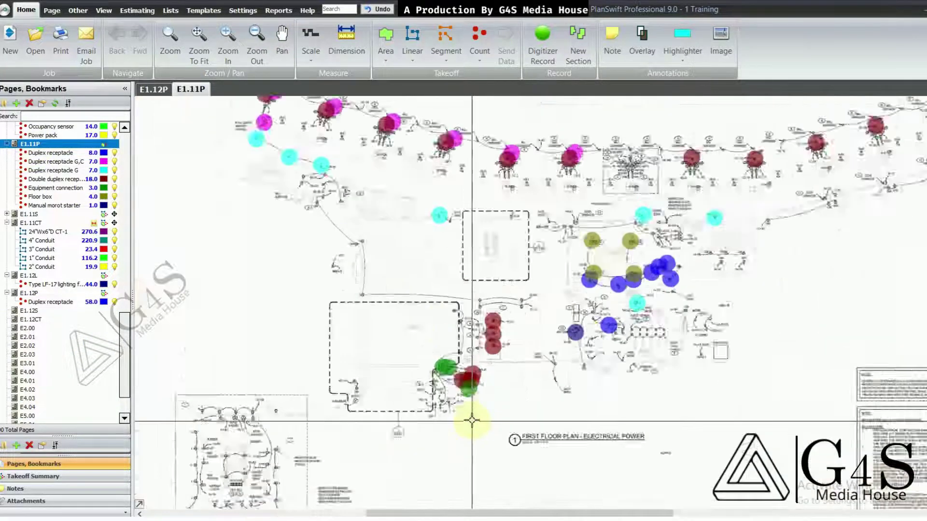
pyautogui.moveTo(396, 251); pyautogui.dragTo(482, 334)
pyautogui.moveTo(384, 227); pyautogui.dragTo(440, 301)
pyautogui.scroll(3, 416, 237)
pyautogui.scroll(3, 417, 252)
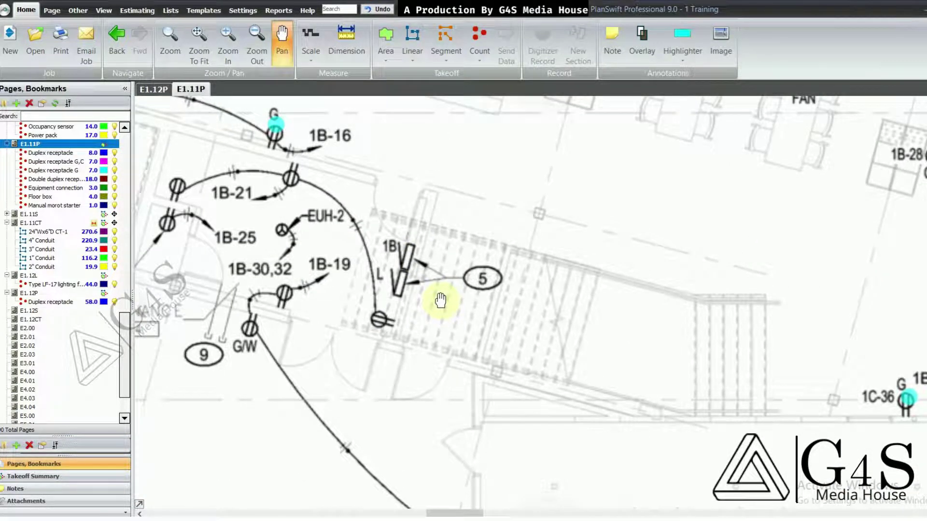
pyautogui.moveTo(410, 276); pyautogui.dragTo(416, 290)
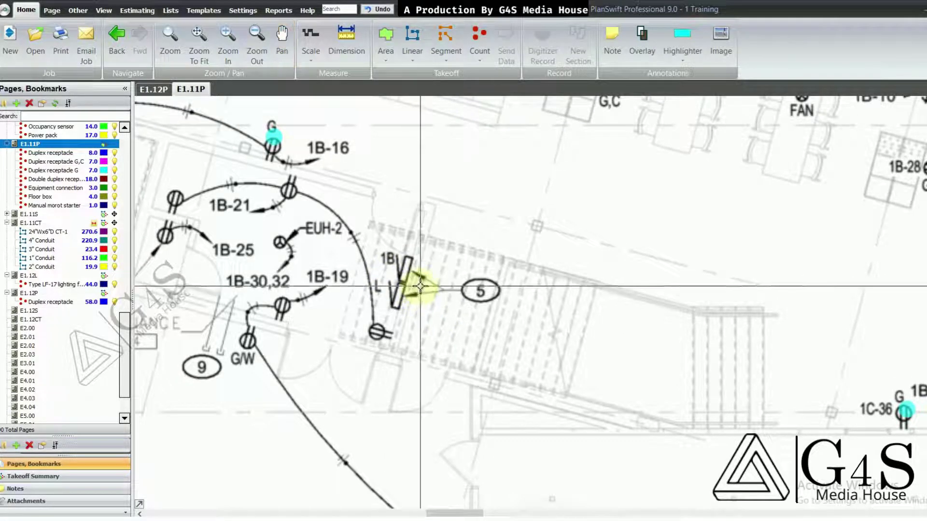
pyautogui.scroll(2, 419, 285)
pyautogui.moveTo(404, 277); pyautogui.dragTo(400, 274)
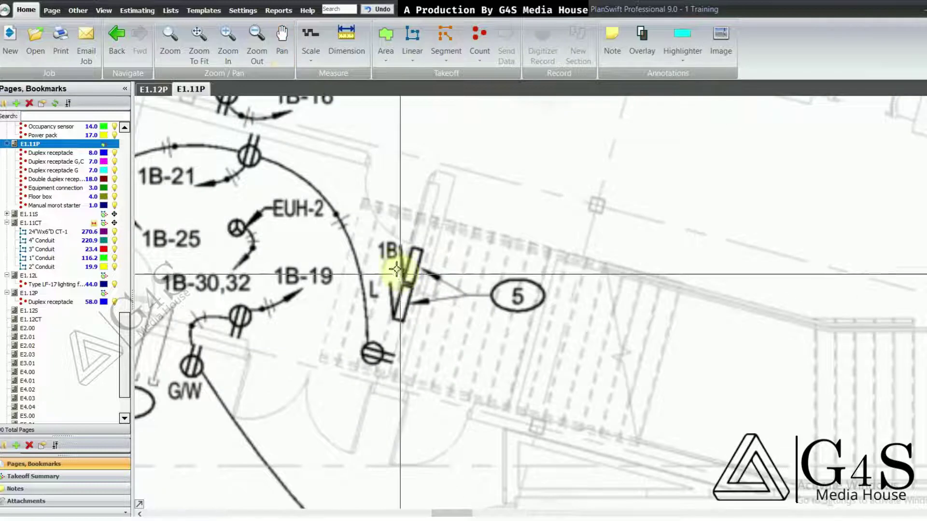
# - Return to sheet E1.12P and inspect panels 2A and 2B with the nearby EUH-4 and air mesh connections
pyautogui.click(168, 99)
pyautogui.scroll(2, 393, 249)
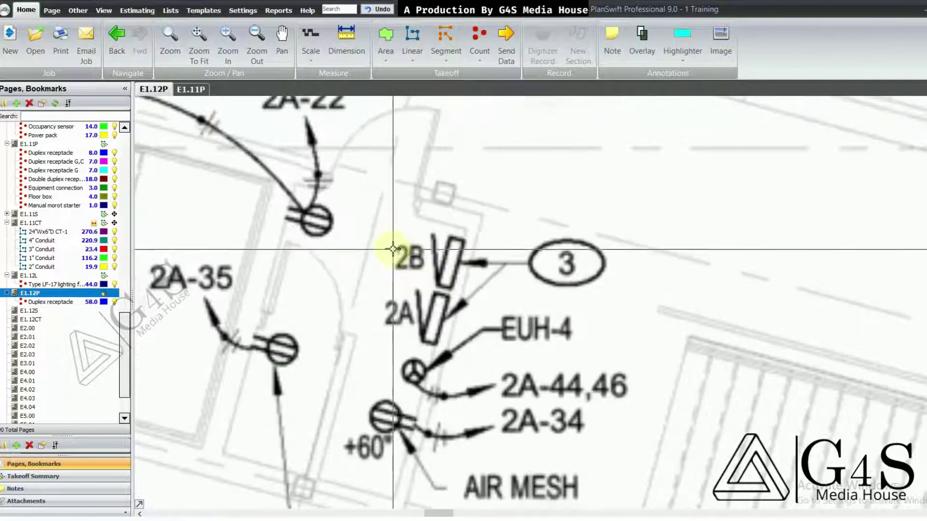
pyautogui.moveTo(406, 247)
pyautogui.mouseDown()
pyautogui.moveTo(434, 264)
pyautogui.moveTo(413, 235)
pyautogui.mouseUp()
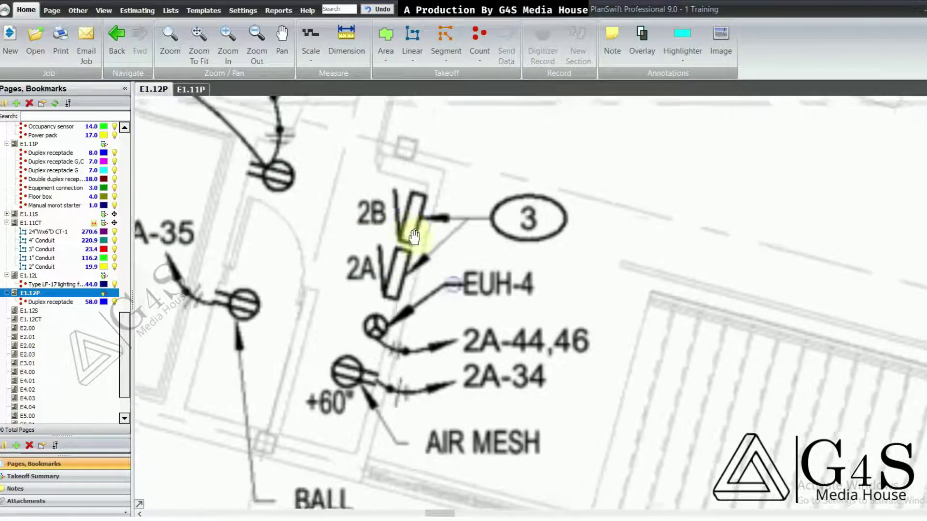
pyautogui.scroll(-4, 415, 234)
pyautogui.moveTo(542, 279); pyautogui.dragTo(475, 256)
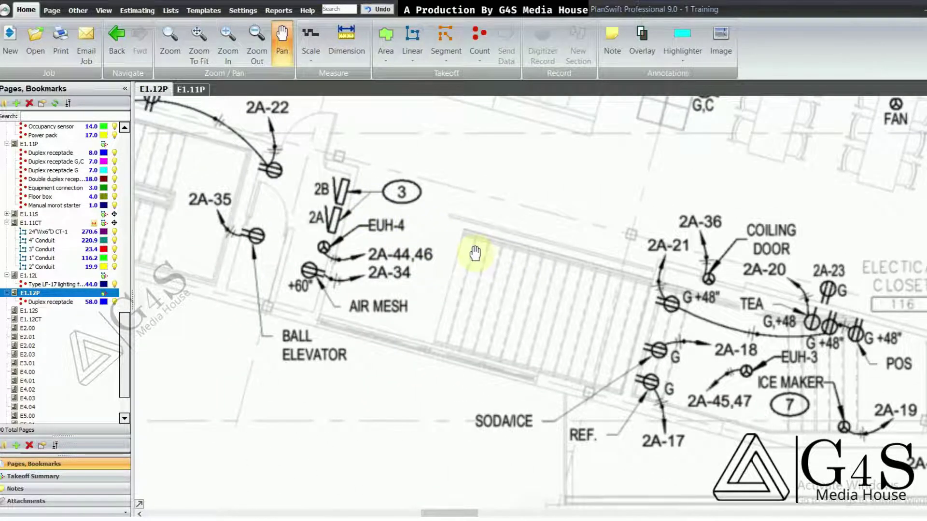
pyautogui.moveTo(475, 253); pyautogui.dragTo(451, 220)
# - Look across the rest of the second floor power plan and read the sheet's keyed electrical notes
pyautogui.moveTo(525, 285); pyautogui.dragTo(374, 285)
pyautogui.moveTo(525, 328); pyautogui.dragTo(370, 273)
pyautogui.scroll(-3, 381, 276)
pyautogui.moveTo(445, 325)
pyautogui.mouseDown()
pyautogui.moveTo(444, 317)
pyautogui.moveTo(348, 369)
pyautogui.mouseUp()
pyautogui.moveTo(615, 353); pyautogui.dragTo(405, 344)
pyautogui.moveTo(719, 375); pyautogui.dragTo(432, 355)
pyautogui.moveTo(519, 358); pyautogui.dragTo(511, 326)
pyautogui.scroll(-4, 511, 327)
pyautogui.moveTo(447, 362)
pyautogui.mouseDown()
pyautogui.moveTo(475, 363)
pyautogui.moveTo(472, 314)
pyautogui.moveTo(502, 268)
pyautogui.mouseUp()
pyautogui.moveTo(608, 356); pyautogui.dragTo(524, 469)
pyautogui.moveTo(671, 348); pyautogui.dragTo(574, 434)
pyautogui.moveTo(664, 275); pyautogui.dragTo(647, 372)
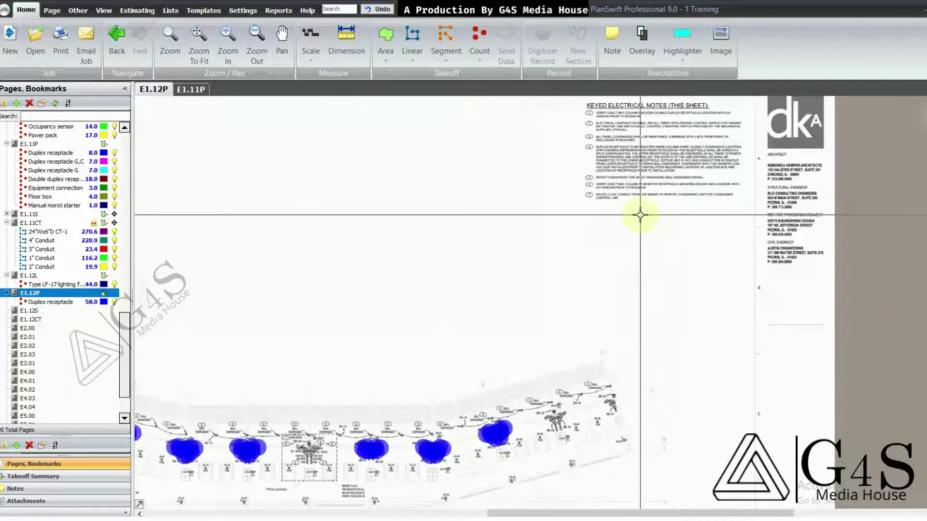
pyautogui.scroll(1, 606, 316)
pyautogui.scroll(1, 605, 199)
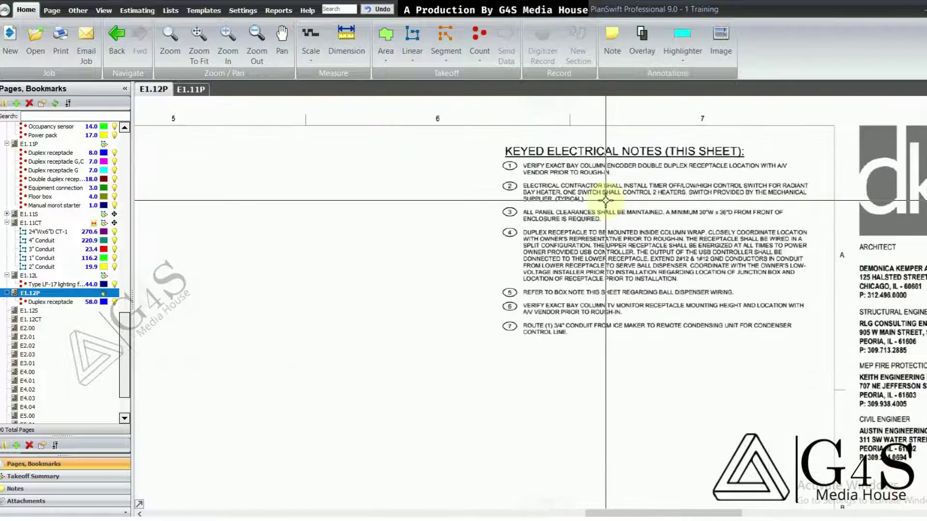
pyautogui.scroll(-3, 509, 346)
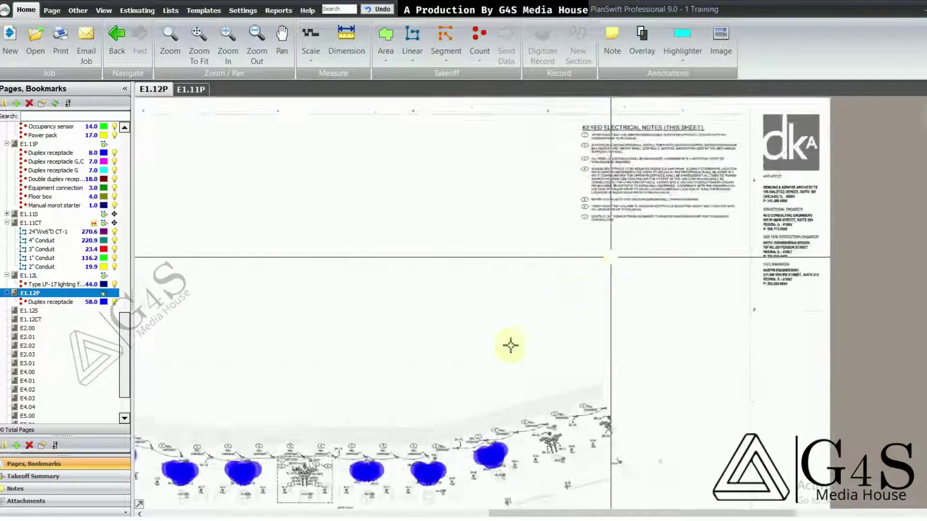
pyautogui.moveTo(430, 331); pyautogui.dragTo(480, 320)
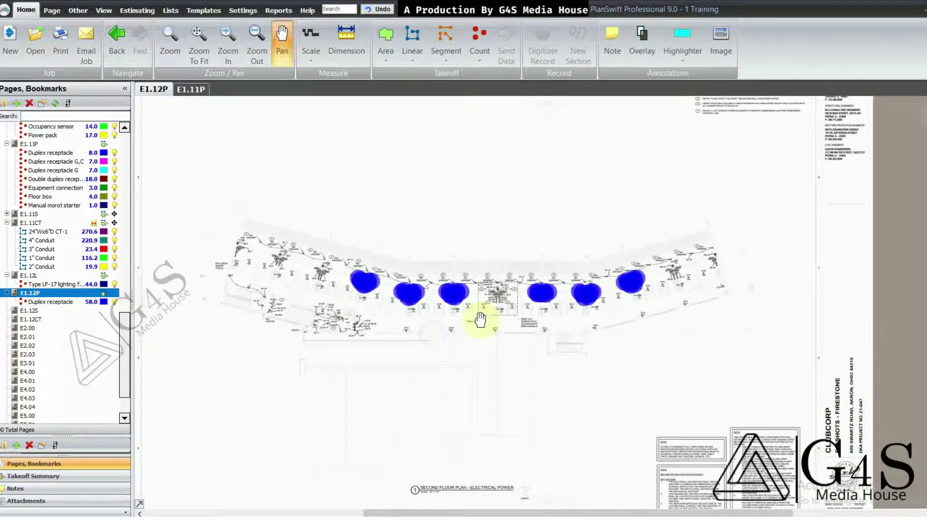
# - Open sheet E1.12S and examine the data closet detail and the systems devices along the second floor bays and concourse
pyautogui.click(61, 312)
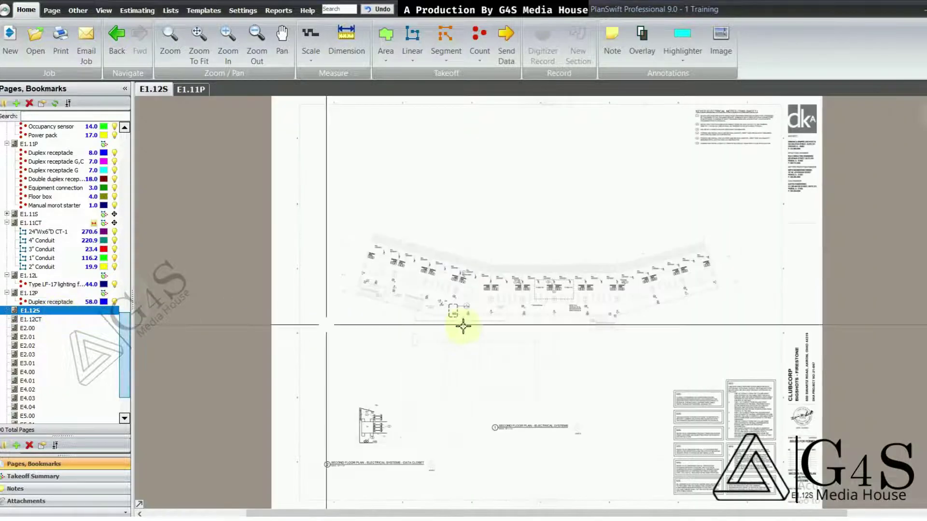
pyautogui.scroll(3, 447, 447)
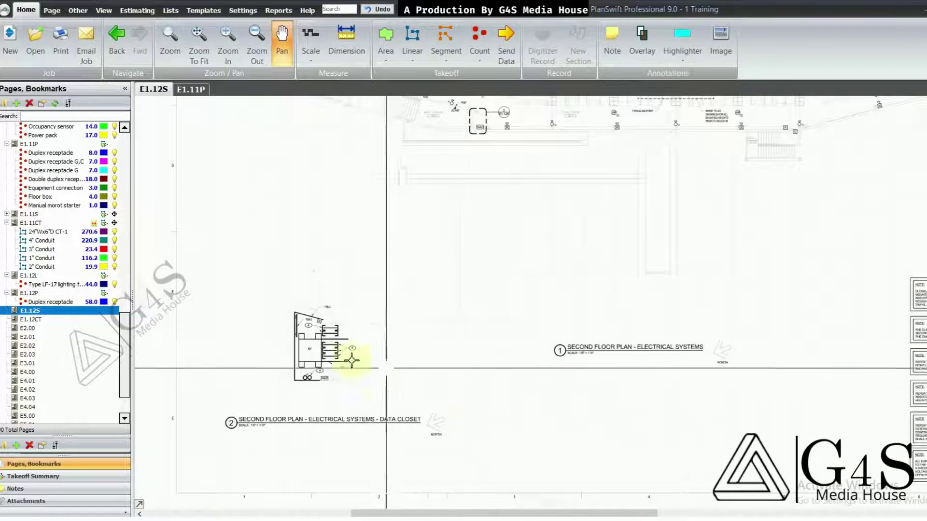
pyautogui.scroll(4, 555, 325)
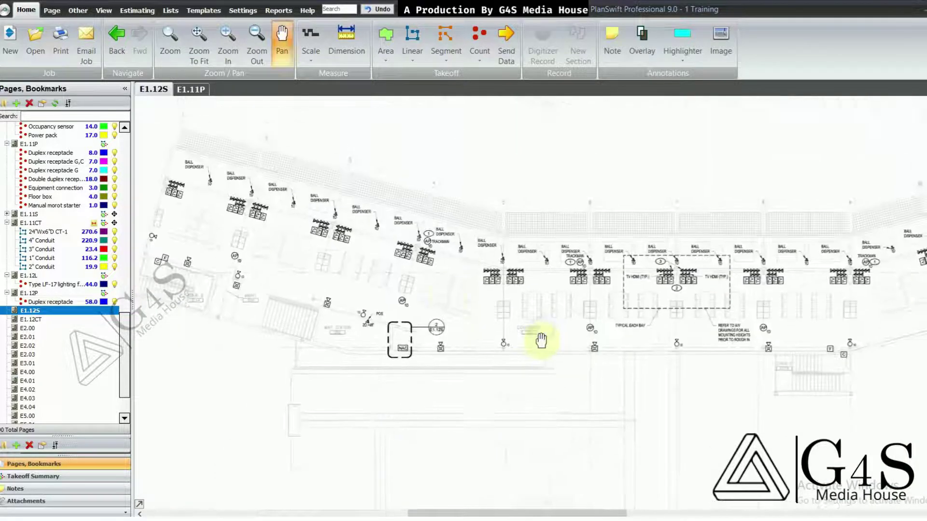
pyautogui.scroll(3, 389, 271)
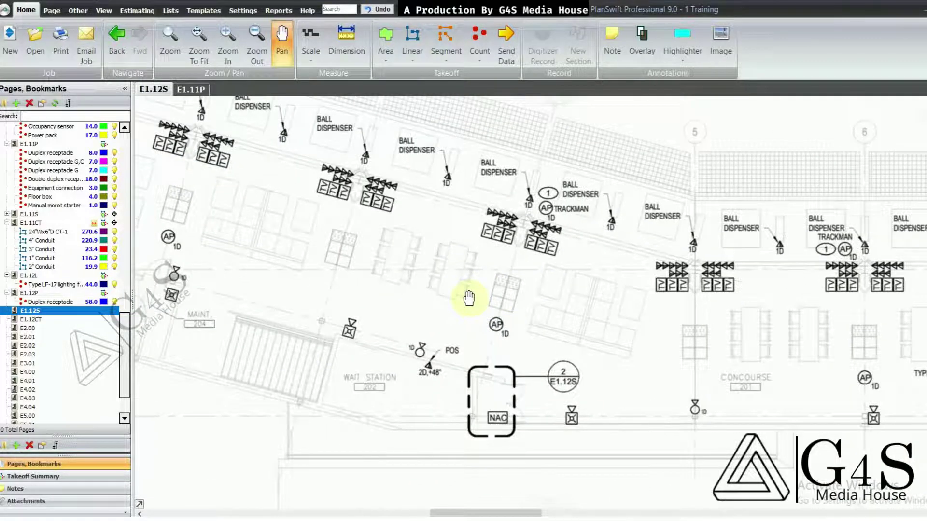
pyautogui.moveTo(468, 298)
pyautogui.mouseDown()
pyautogui.moveTo(474, 308)
pyautogui.moveTo(600, 285)
pyautogui.mouseUp()
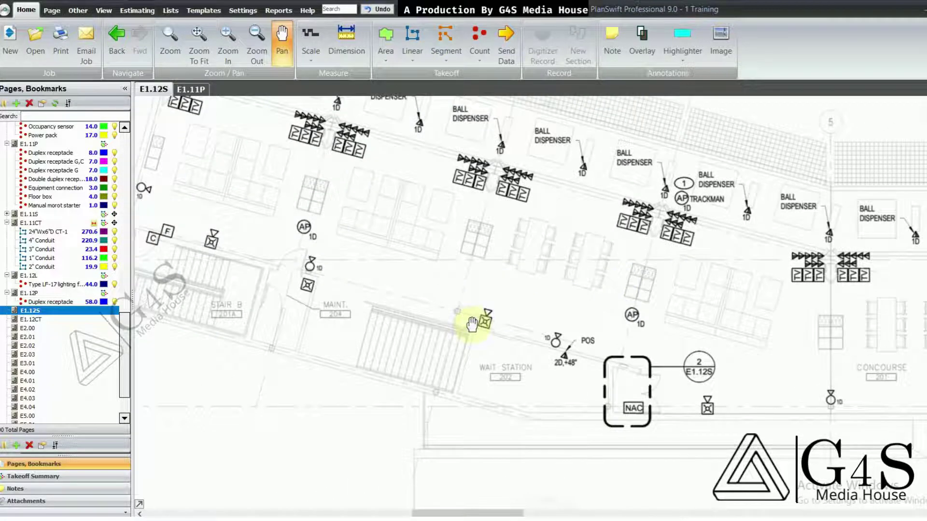
pyautogui.press('Escape')
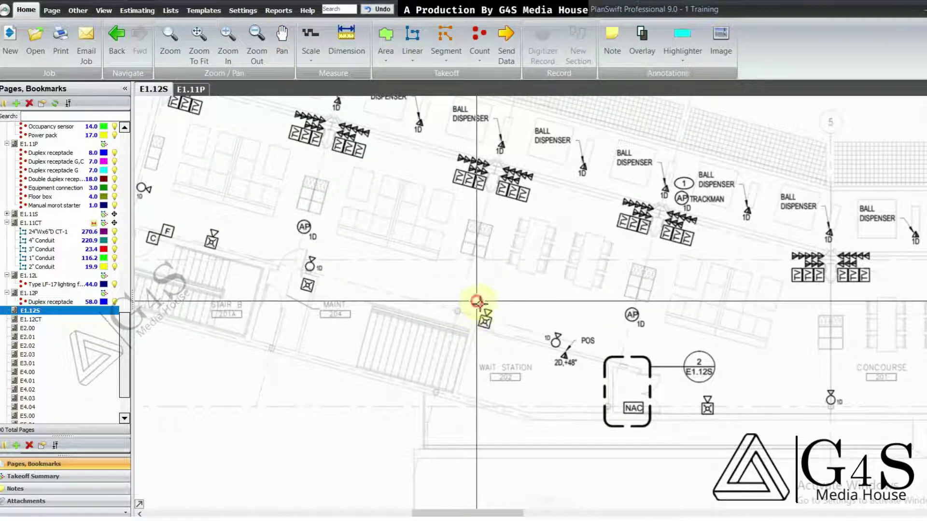
pyautogui.scroll(2, 531, 266)
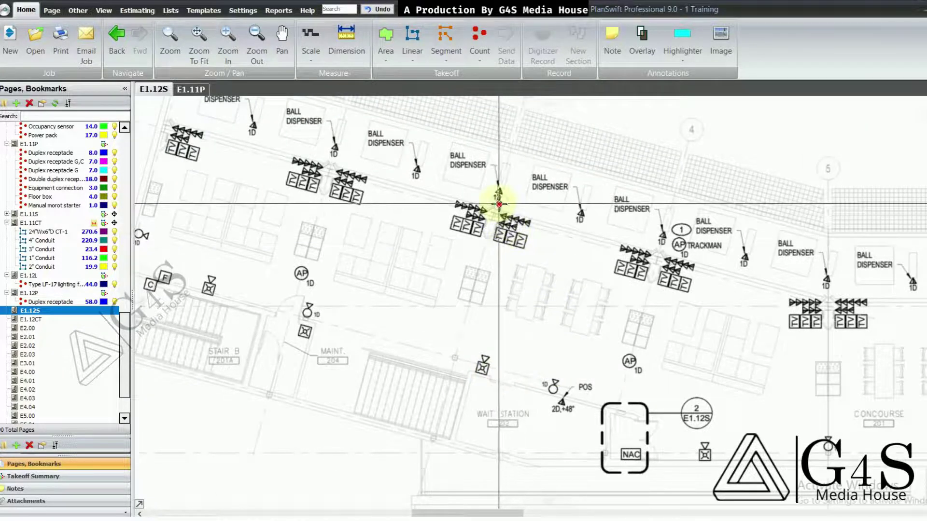
pyautogui.moveTo(527, 221); pyautogui.dragTo(542, 228)
pyautogui.moveTo(684, 312); pyautogui.dragTo(415, 312)
pyautogui.moveTo(633, 356); pyautogui.dragTo(524, 347)
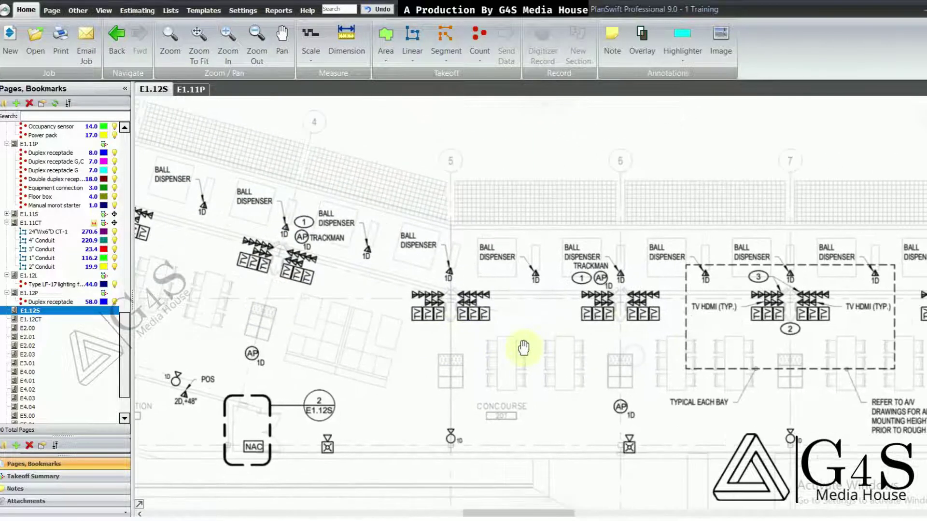
pyautogui.moveTo(565, 306); pyautogui.dragTo(629, 345)
pyautogui.moveTo(674, 409); pyautogui.dragTo(423, 330)
pyautogui.moveTo(619, 355); pyautogui.dragTo(554, 355)
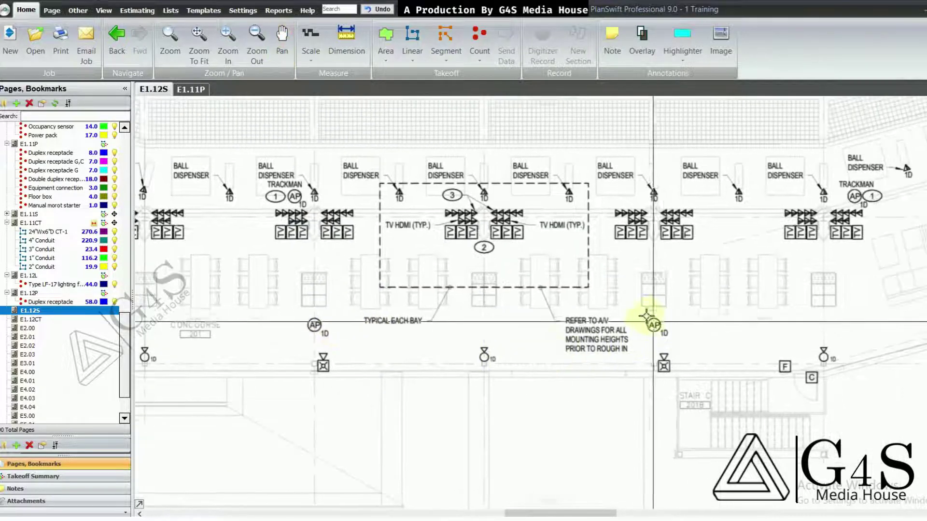
# - Examine the systems devices and access points from the typical bay past Stair C to the angled end bays of the second floor
pyautogui.moveTo(740, 341); pyautogui.dragTo(404, 389)
pyautogui.moveTo(604, 401); pyautogui.dragTo(557, 360)
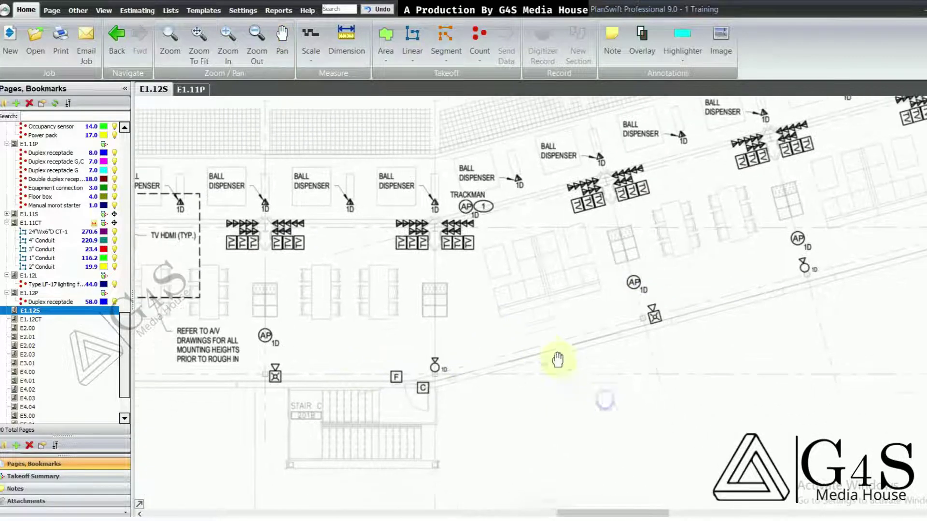
pyautogui.scroll(-2, 558, 359)
pyautogui.moveTo(645, 369); pyautogui.dragTo(557, 387)
pyautogui.scroll(2, 627, 294)
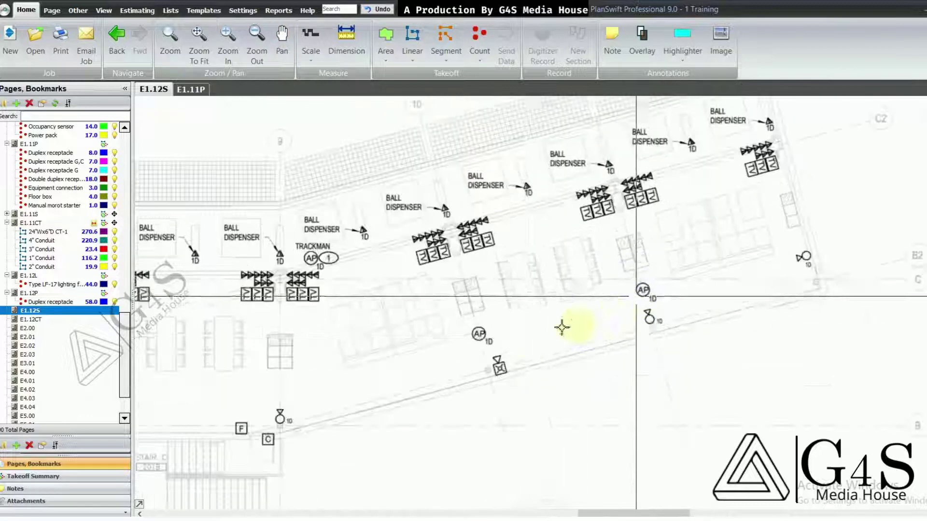
pyautogui.moveTo(501, 367)
pyautogui.mouseDown()
pyautogui.moveTo(595, 357)
pyautogui.moveTo(600, 372)
pyautogui.moveTo(627, 339)
pyautogui.mouseUp()
pyautogui.moveTo(489, 346); pyautogui.dragTo(508, 344)
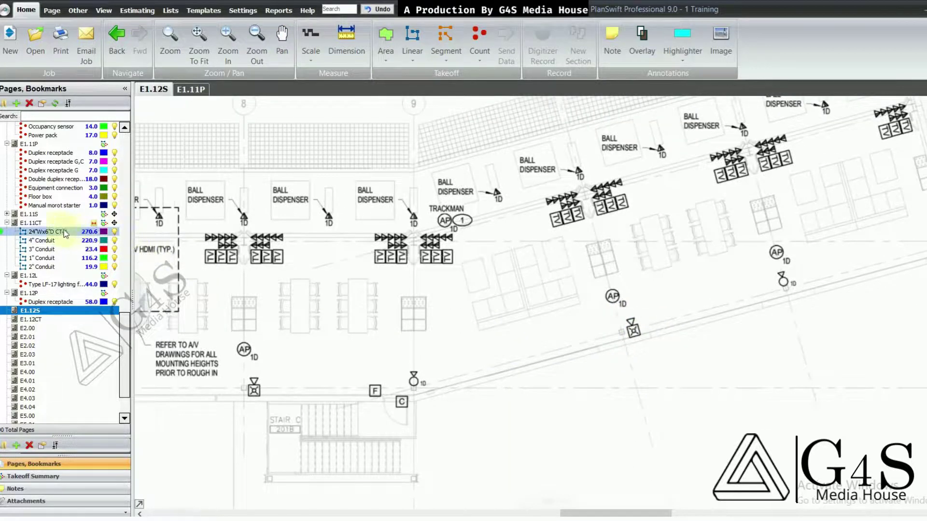
# - Expand the takeoff items of E1.11S and open that sheet to check its audio/visual device marks near event room 112
pyautogui.scroll(2, 58, 234)
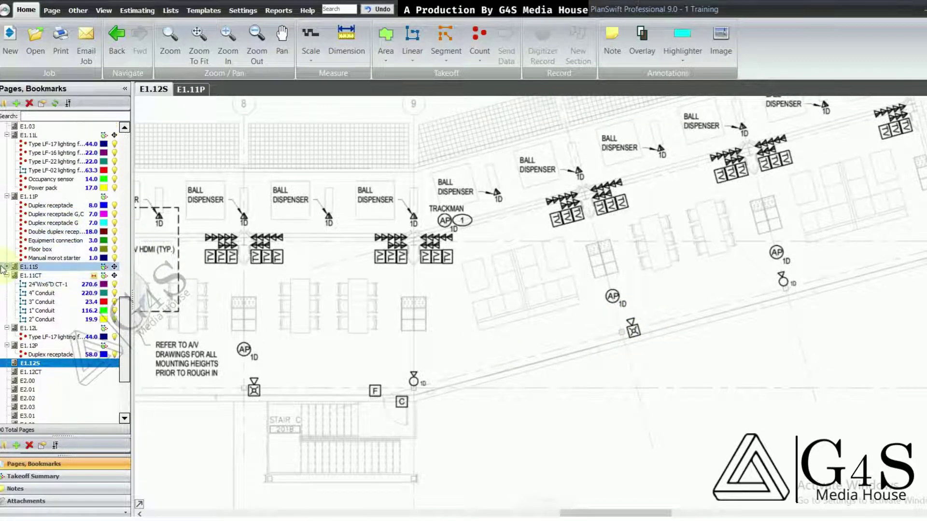
pyautogui.click(6, 269)
pyautogui.scroll(-1, 14, 275)
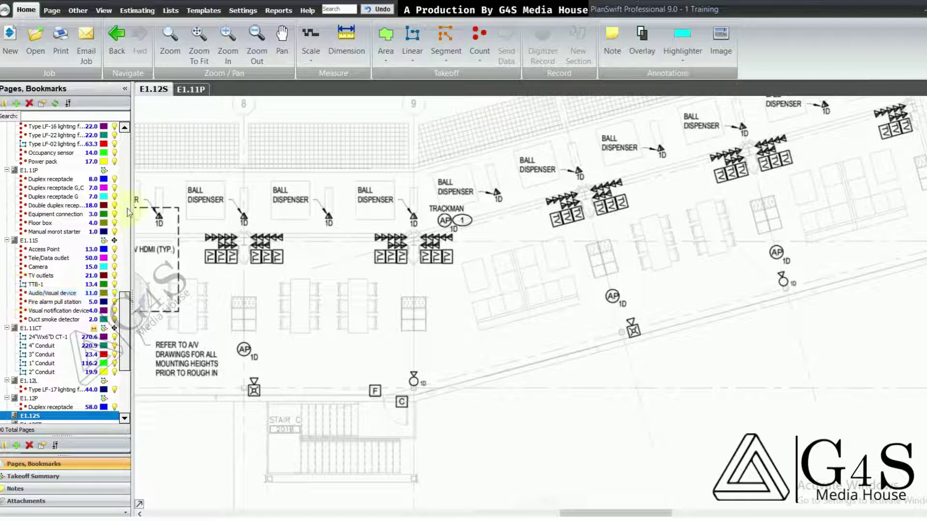
pyautogui.click(190, 89)
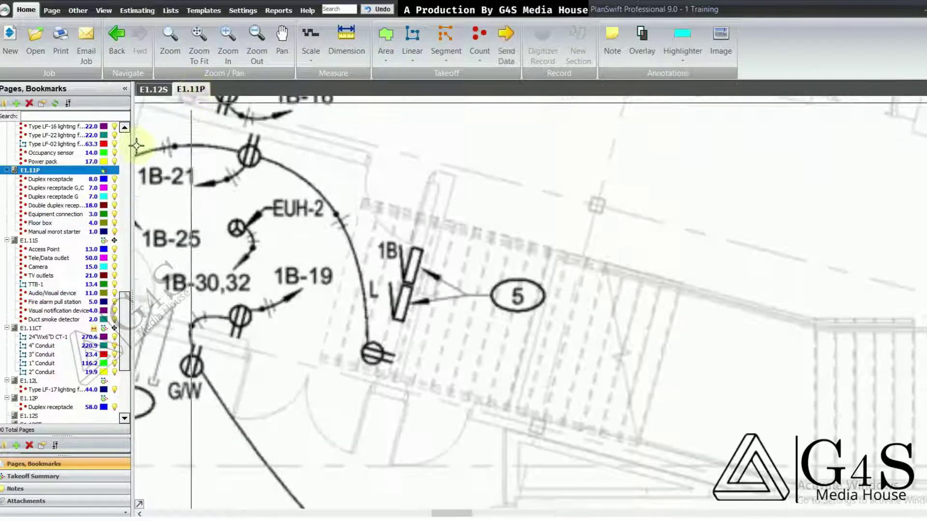
pyautogui.click(28, 240)
pyautogui.scroll(3, 524, 246)
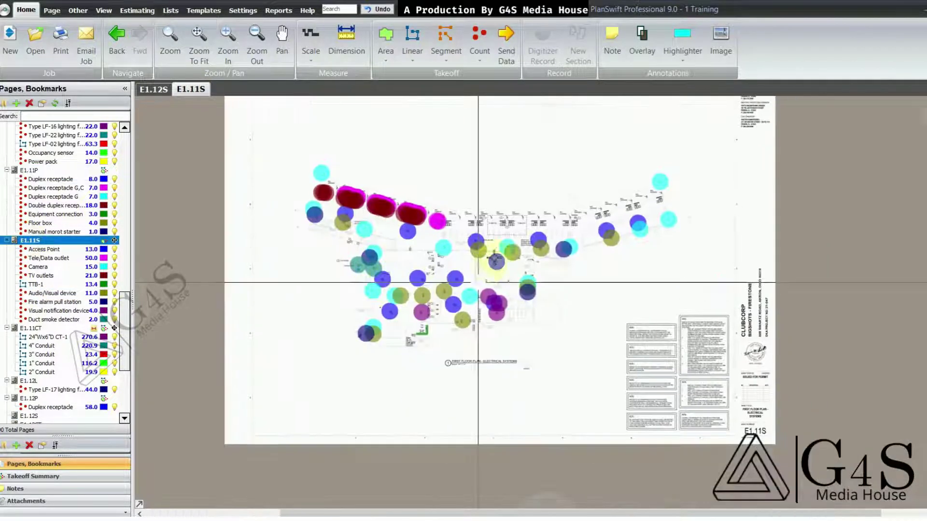
pyautogui.scroll(4, 524, 246)
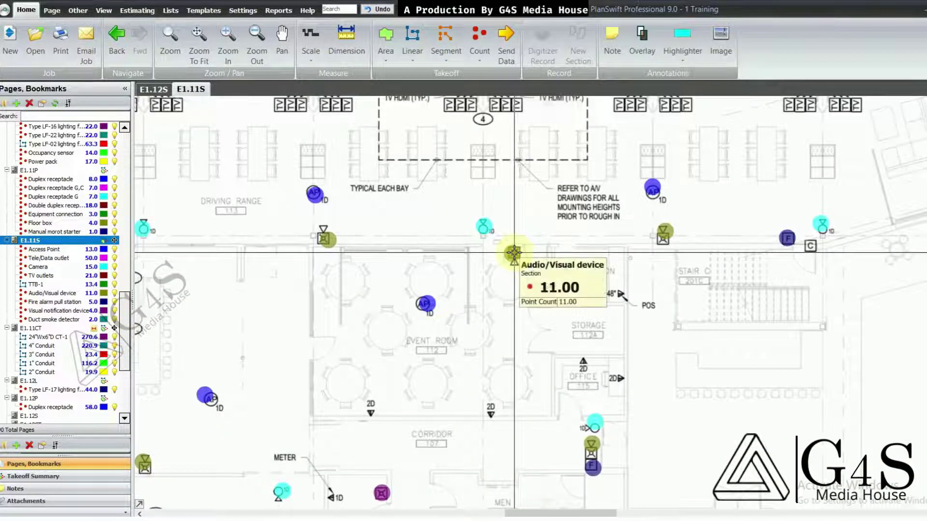
# - Compare the device symbols around Stair C on E1.12S with the audio/visual symbols marked on E1.11S
pyautogui.click(154, 88)
pyautogui.scroll(1, 478, 318)
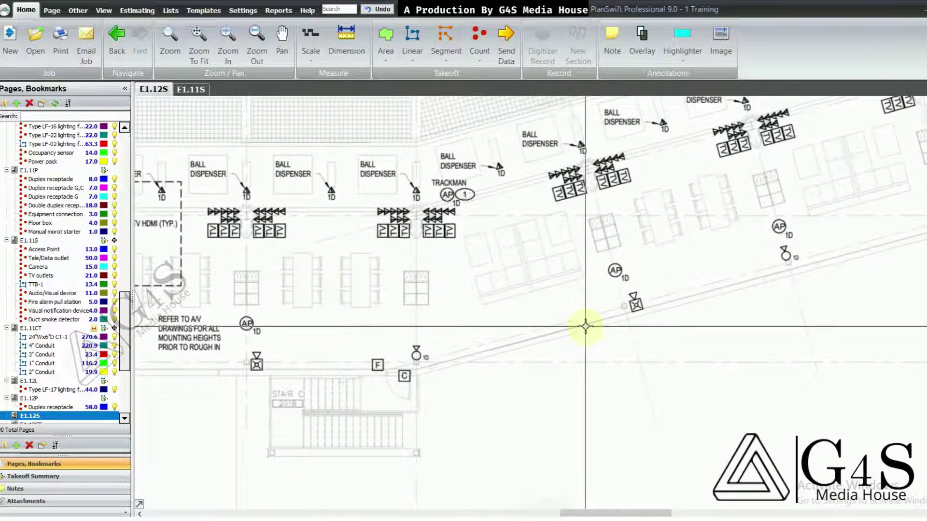
pyautogui.moveTo(616, 306); pyautogui.dragTo(523, 330)
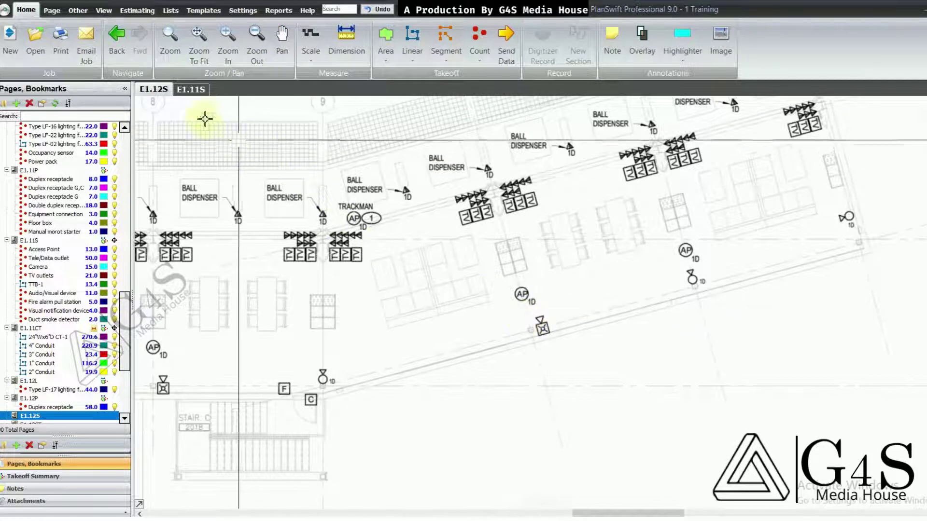
pyautogui.click(193, 90)
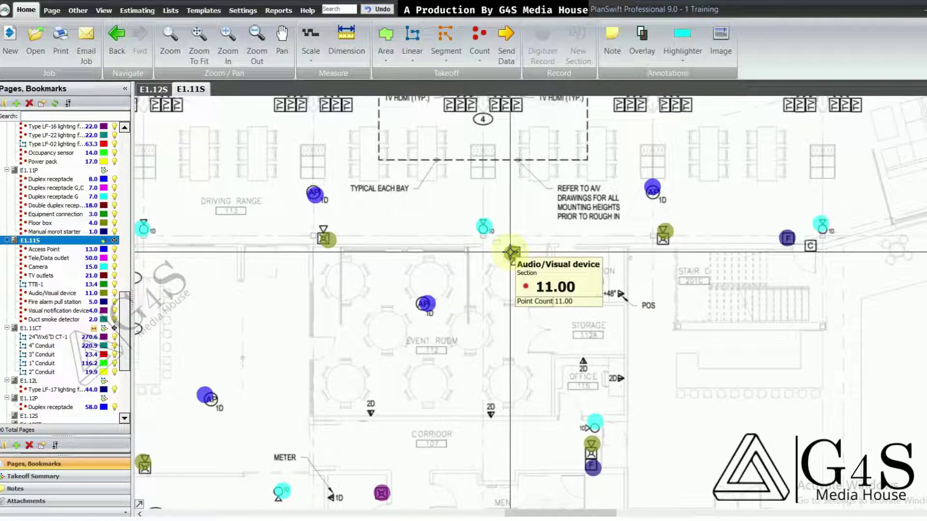
pyautogui.moveTo(478, 287); pyautogui.dragTo(492, 294)
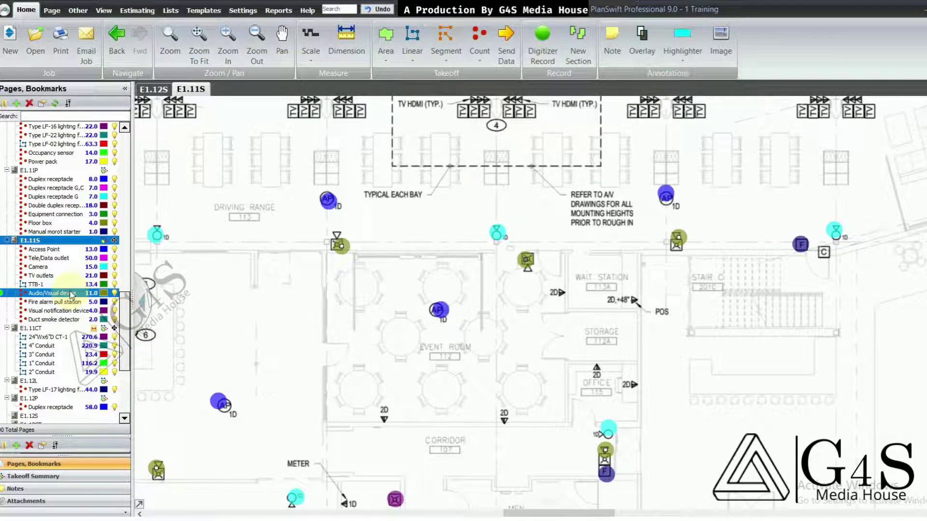
# - Identify the Audio/Visual device and Access Point takeoff items by their marks around event room 112 on E1.11S
pyautogui.moveTo(374, 311); pyautogui.dragTo(381, 311)
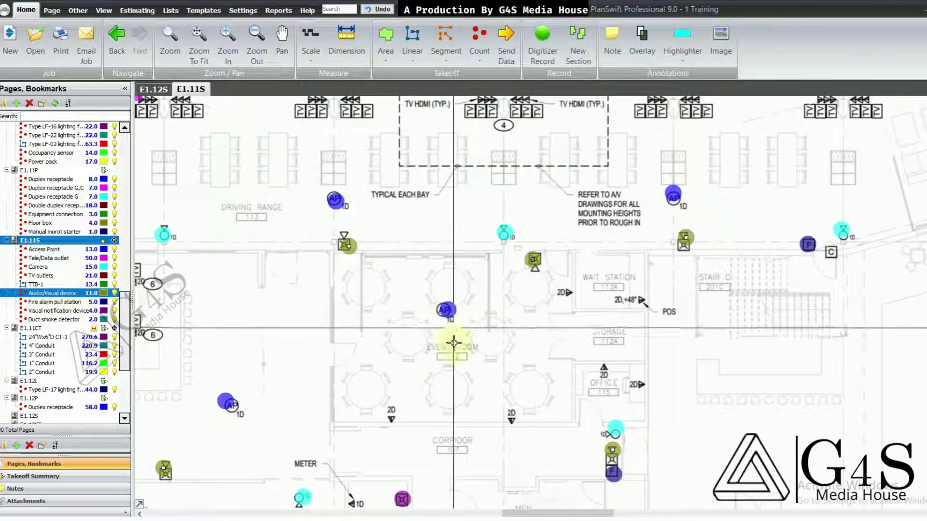
pyautogui.click(453, 336)
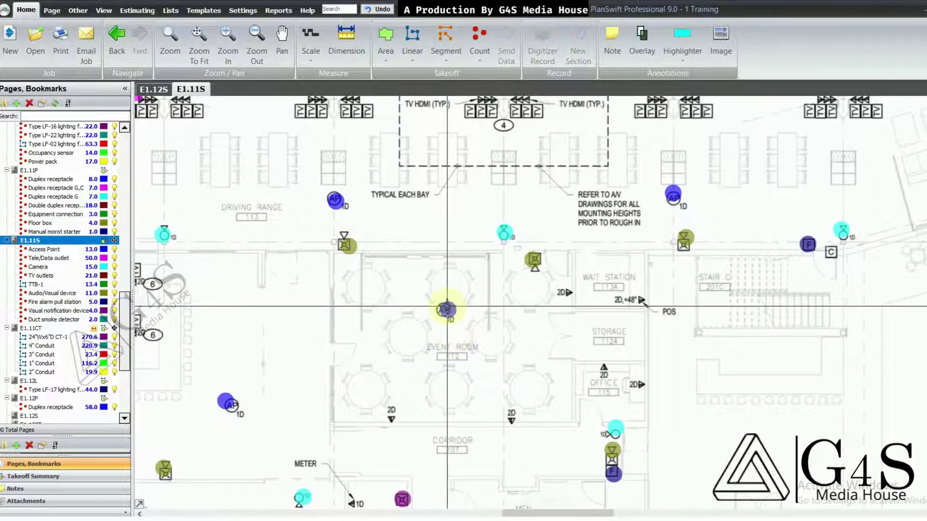
pyautogui.click(446, 309)
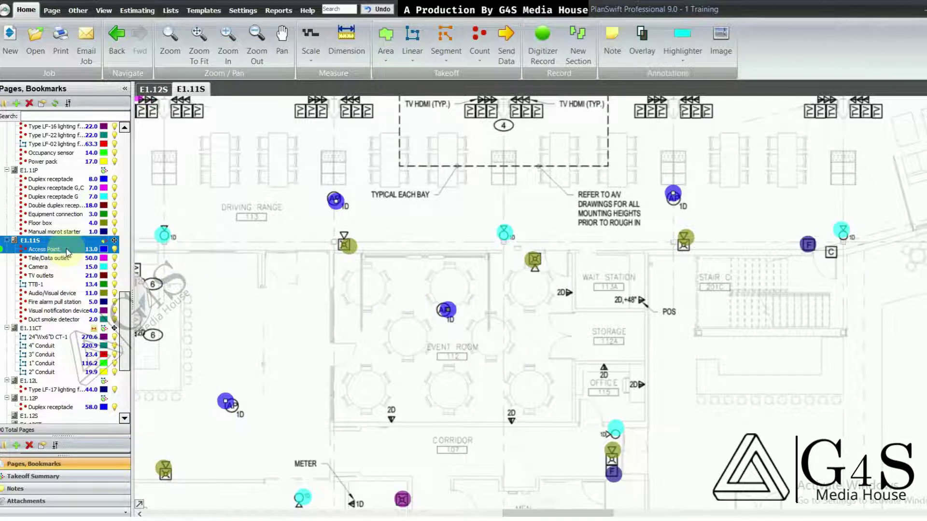
# - Start an Audio/Visual device count on sheet E1.12S, marking the device near Stair C and the one by the adjacent angled bays
pyautogui.click(162, 91)
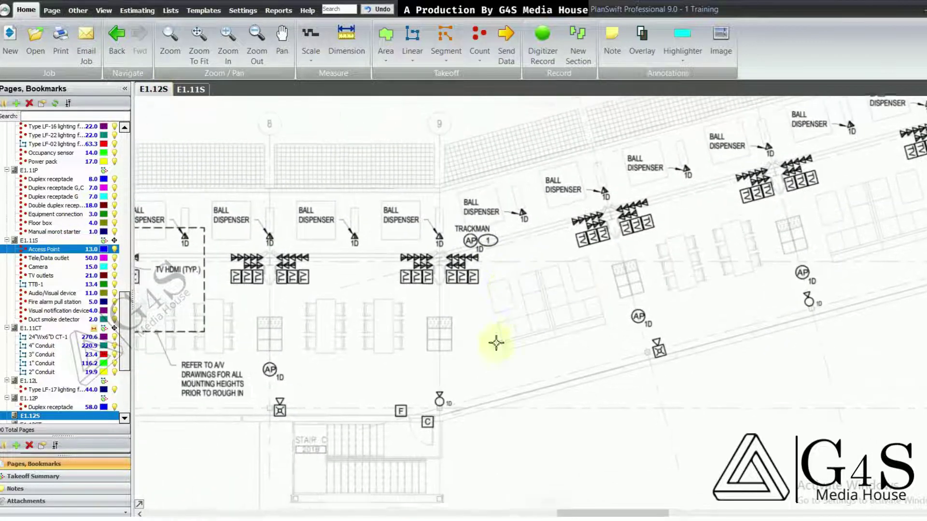
pyautogui.moveTo(523, 352)
pyautogui.mouseDown()
pyautogui.moveTo(568, 349)
pyautogui.moveTo(590, 317)
pyautogui.mouseUp()
pyautogui.moveTo(546, 366); pyautogui.dragTo(551, 362)
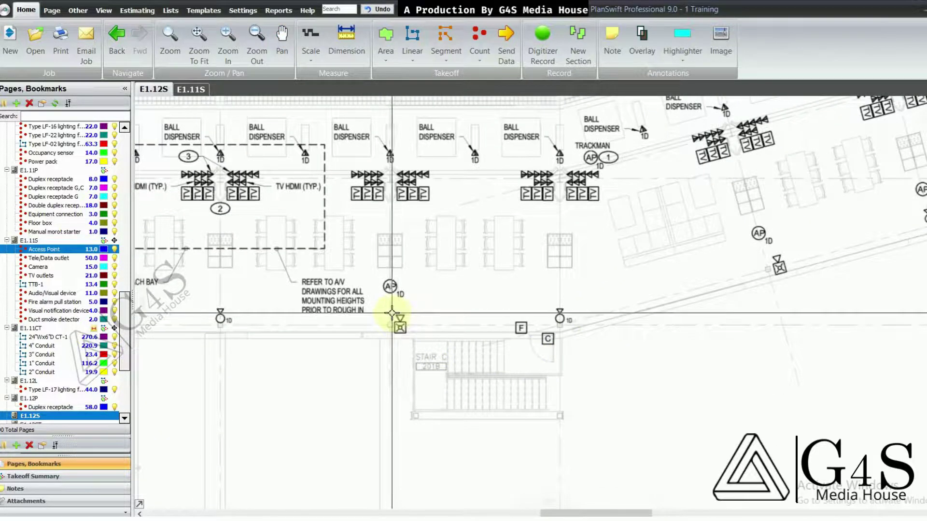
pyautogui.moveTo(385, 393); pyautogui.dragTo(388, 387)
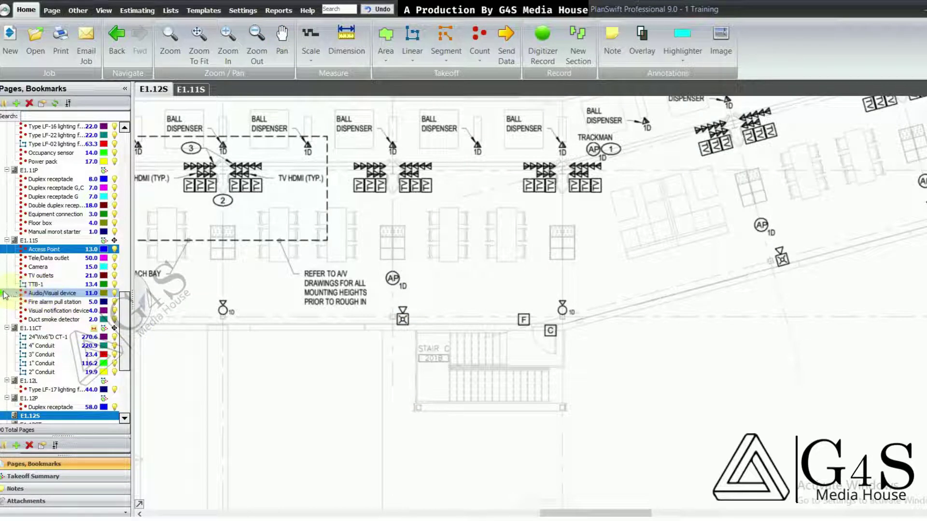
pyautogui.moveTo(13, 297)
pyautogui.mouseDown()
pyautogui.moveTo(368, 325)
pyautogui.moveTo(554, 325)
pyautogui.moveTo(518, 326)
pyautogui.mouseUp()
pyautogui.click(488, 304)
pyautogui.scroll(-5, 490, 304)
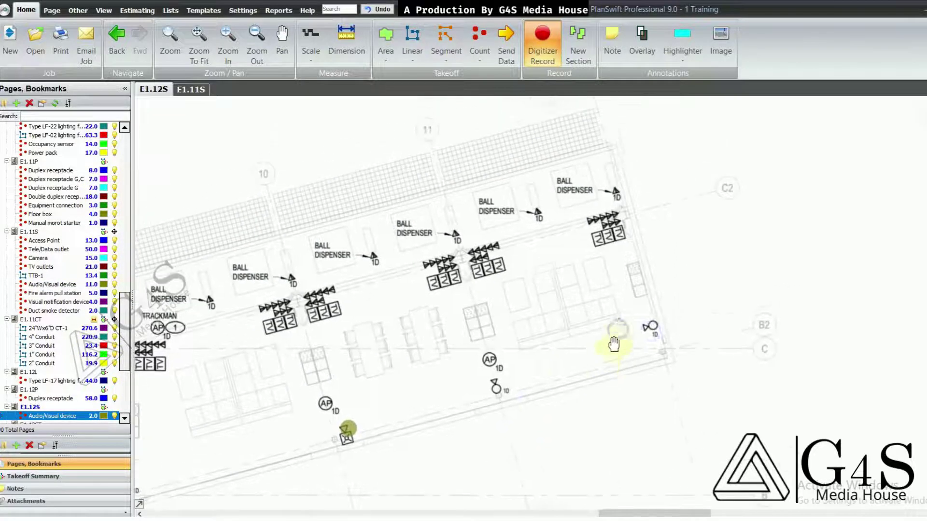
pyautogui.moveTo(221, 470); pyautogui.dragTo(362, 389)
pyautogui.moveTo(261, 364); pyautogui.dragTo(491, 358)
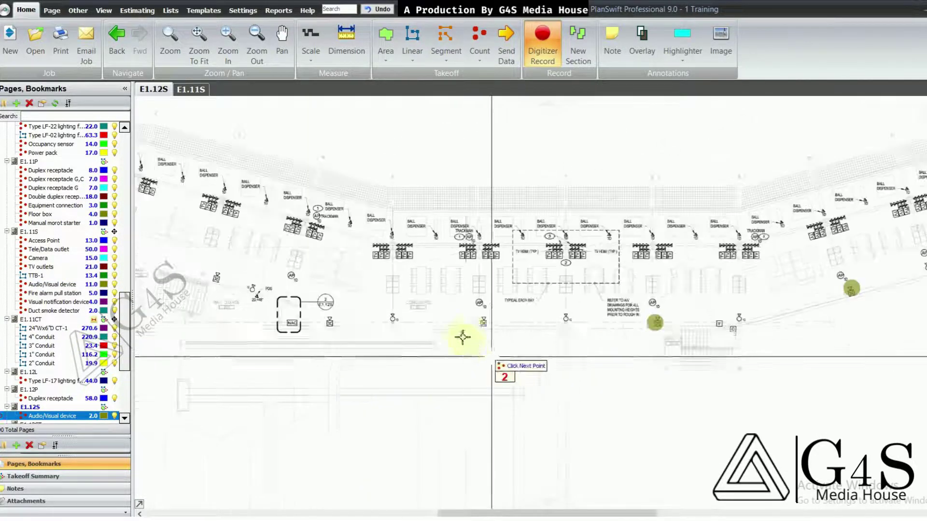
# - Mark four more audio/visual devices along the concourse, Wait Station 202 and the far stair, and end the count
pyautogui.click(484, 322)
pyautogui.click(335, 324)
pyautogui.moveTo(257, 370); pyautogui.dragTo(395, 391)
pyautogui.click(358, 305)
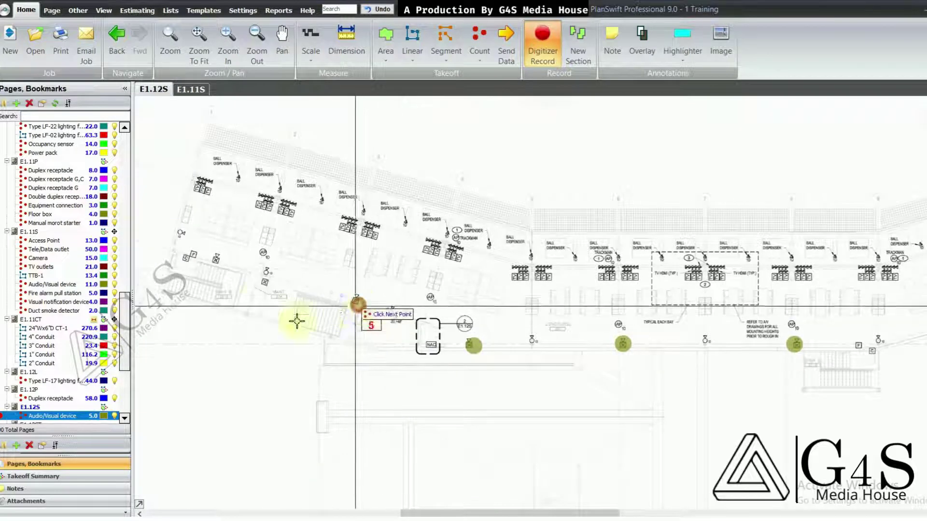
pyautogui.moveTo(212, 276); pyautogui.dragTo(259, 317)
pyautogui.click(261, 295)
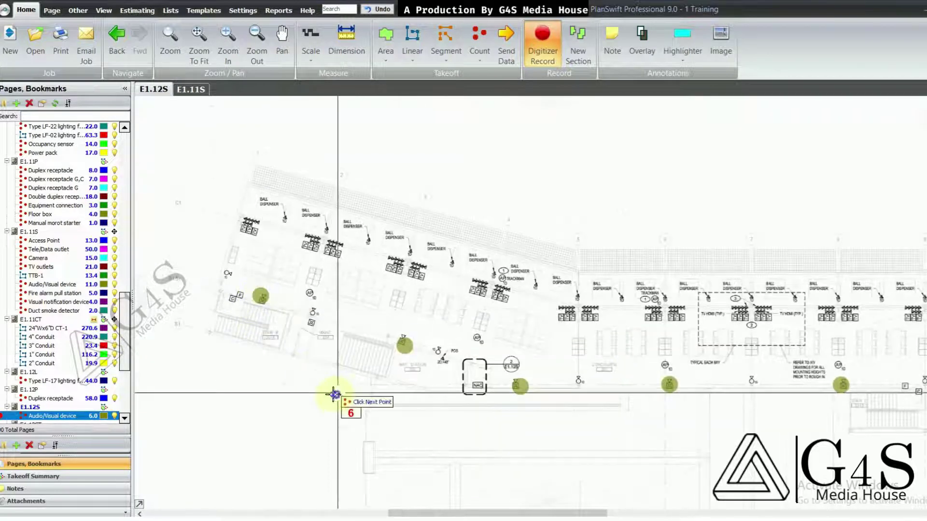
pyautogui.moveTo(336, 391); pyautogui.dragTo(300, 298)
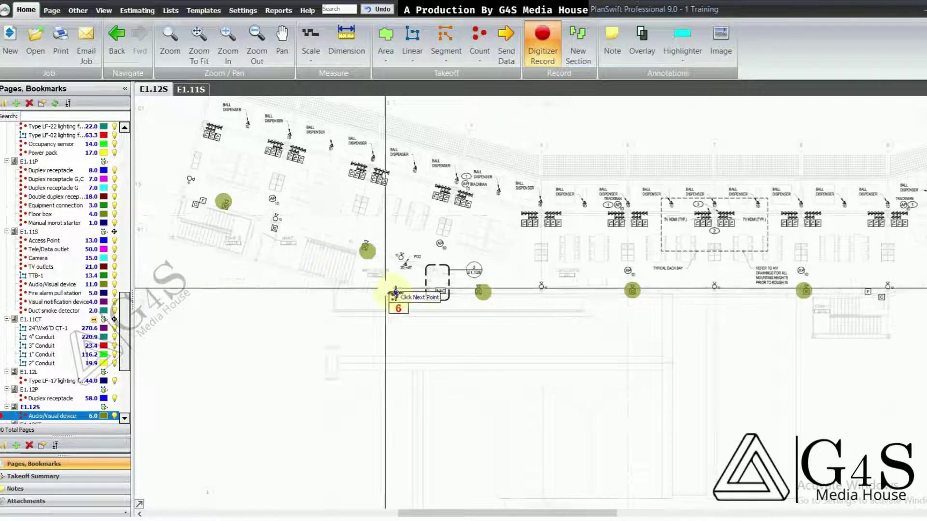
pyautogui.moveTo(492, 365)
pyautogui.mouseDown()
pyautogui.moveTo(494, 238)
pyautogui.moveTo(510, 183)
pyautogui.mouseUp()
pyautogui.scroll(-1, 515, 305)
pyautogui.scroll(2, 610, 285)
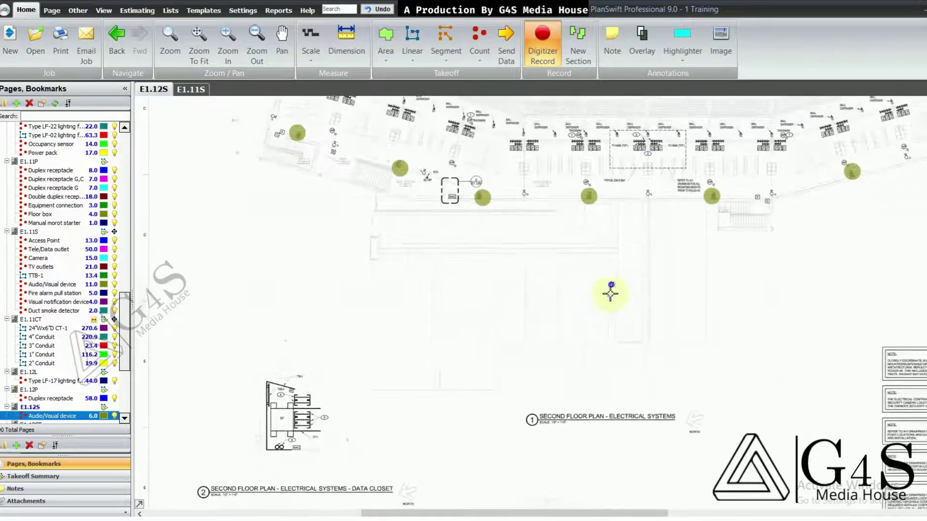
pyautogui.rightClick(595, 234)
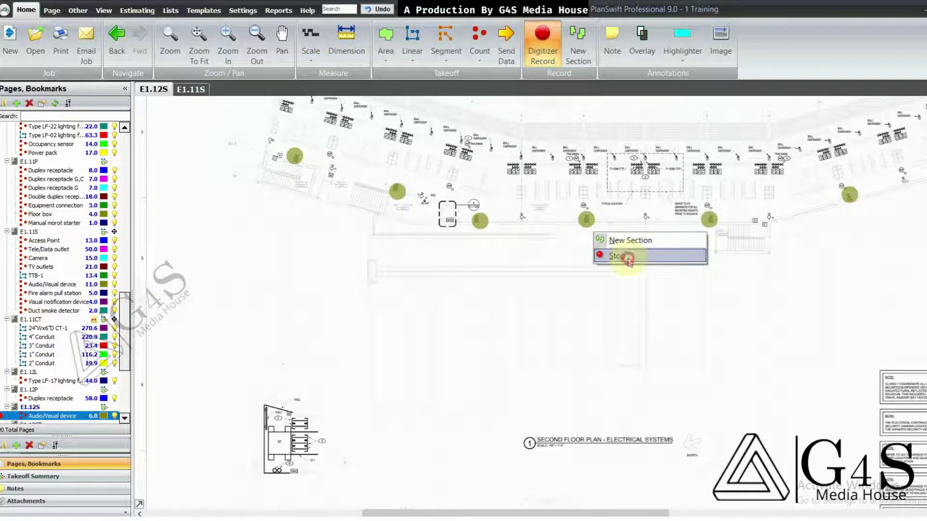
pyautogui.click(628, 257)
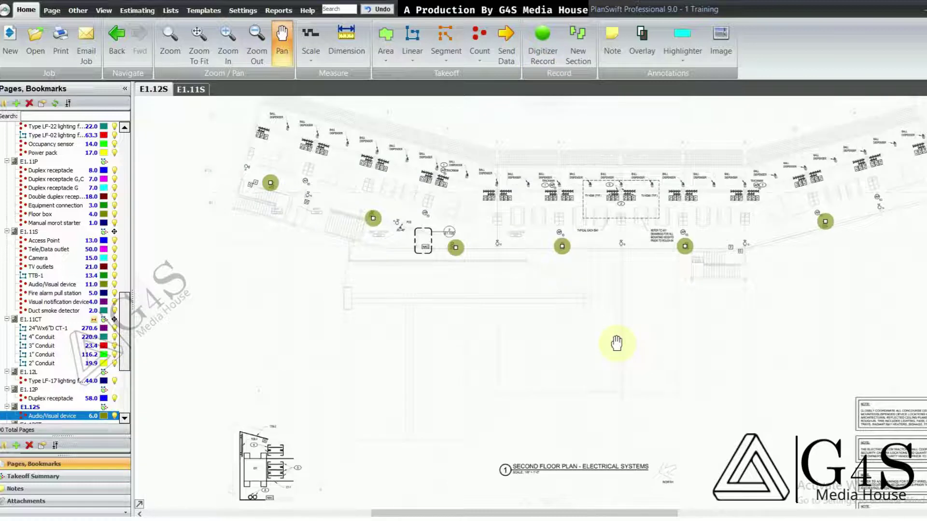
# - Examine the second floor data closet detail and relate it to its callout location on the systems plan
pyautogui.moveTo(616, 343); pyautogui.dragTo(627, 331)
pyautogui.scroll(2, 398, 220)
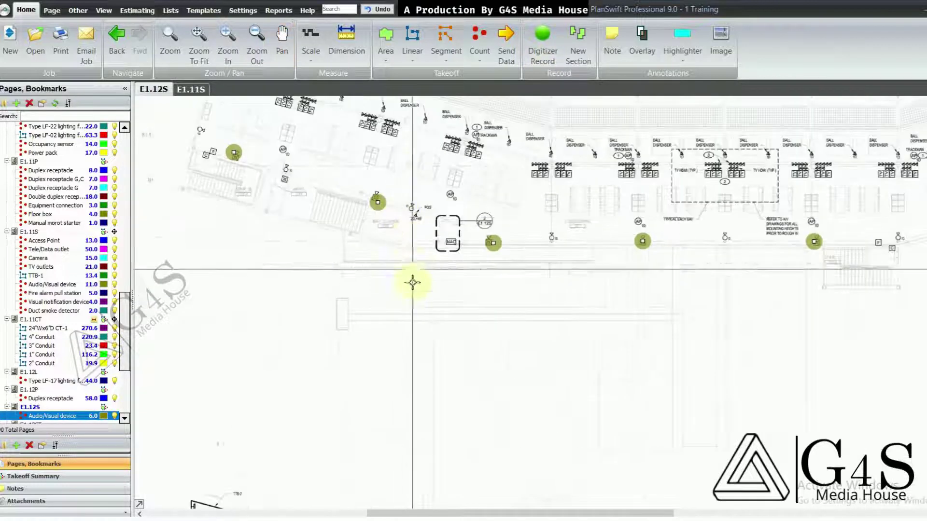
pyautogui.moveTo(413, 282)
pyautogui.mouseDown()
pyautogui.moveTo(423, 275)
pyautogui.moveTo(475, 303)
pyautogui.moveTo(486, 236)
pyautogui.mouseUp()
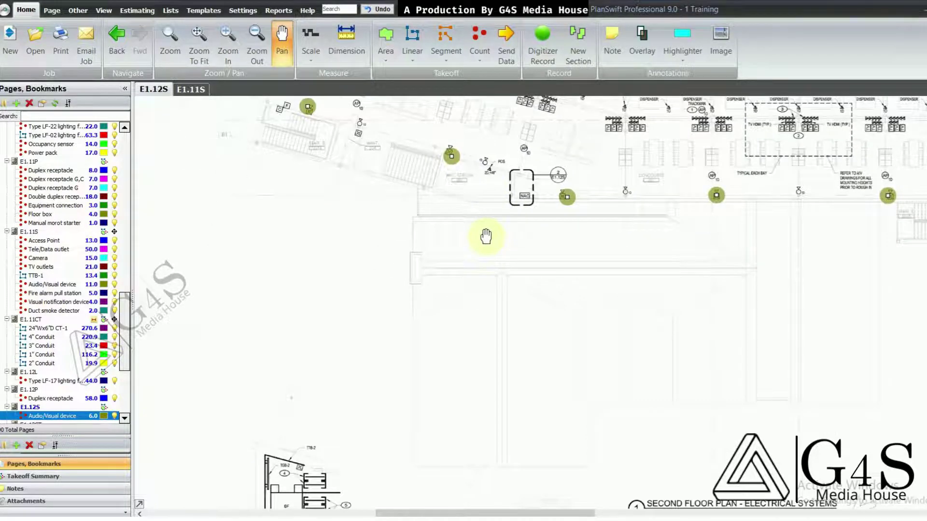
pyautogui.scroll(2, 531, 196)
pyautogui.moveTo(409, 412); pyautogui.dragTo(481, 266)
pyautogui.moveTo(424, 378)
pyautogui.mouseDown()
pyautogui.moveTo(483, 265)
pyautogui.moveTo(457, 335)
pyautogui.moveTo(468, 300)
pyautogui.mouseUp()
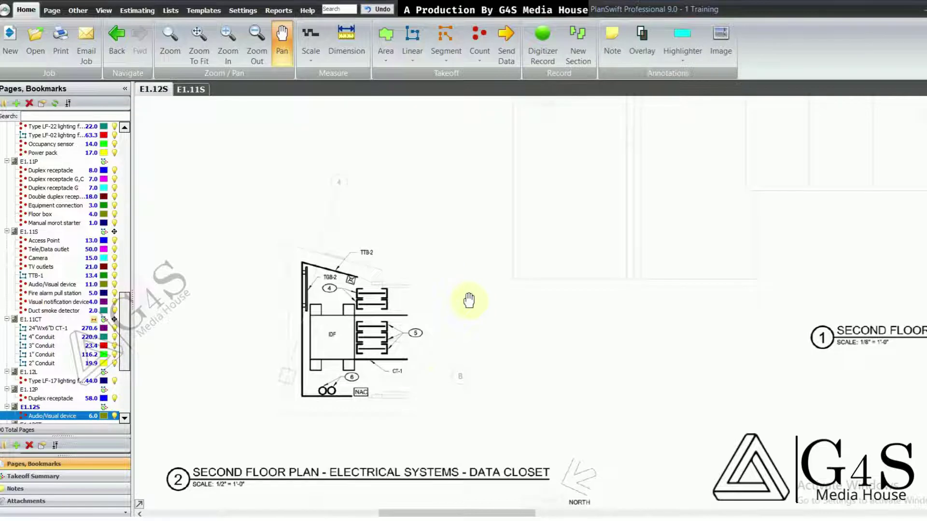
pyautogui.moveTo(589, 171); pyautogui.dragTo(542, 290)
pyautogui.moveTo(606, 137)
pyautogui.mouseDown()
pyautogui.moveTo(422, 444)
pyautogui.moveTo(422, 459)
pyautogui.mouseUp()
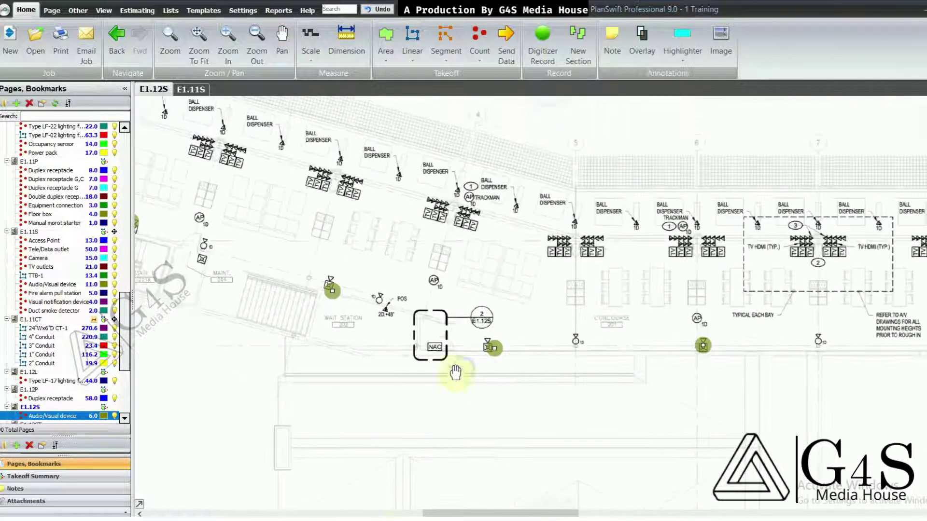
# - Inspect the NAC inside callout 2/E1.12S beside Wait Station 202 and check it against the enlarged data closet detail
pyautogui.scroll(2, 456, 372)
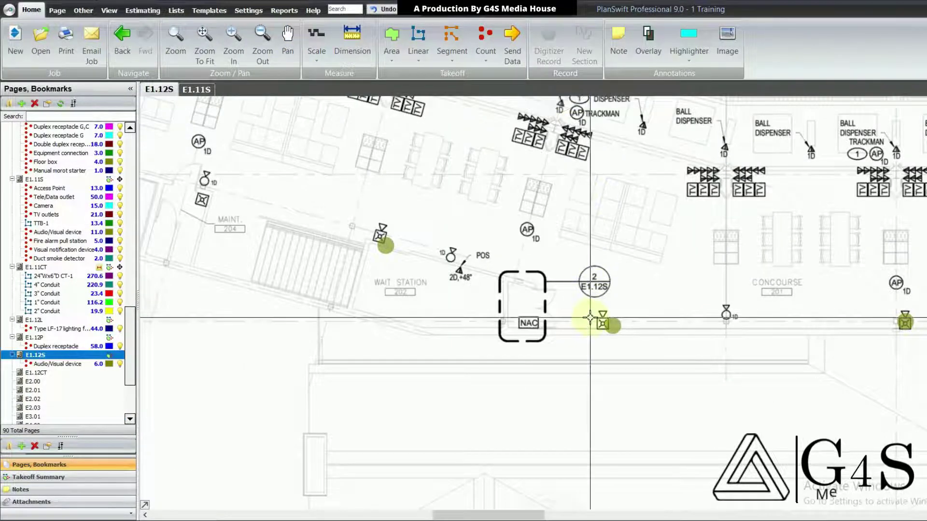
pyautogui.moveTo(528, 368); pyautogui.dragTo(527, 354)
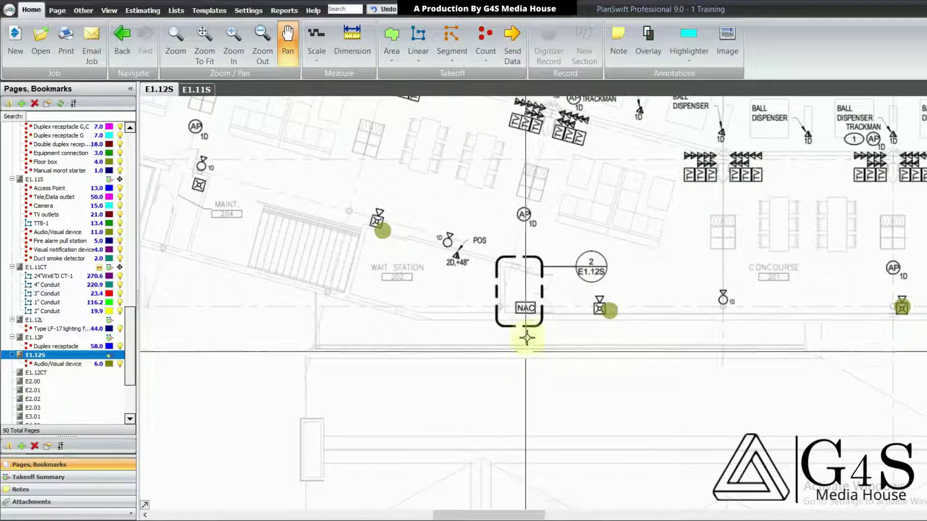
pyautogui.scroll(2, 526, 318)
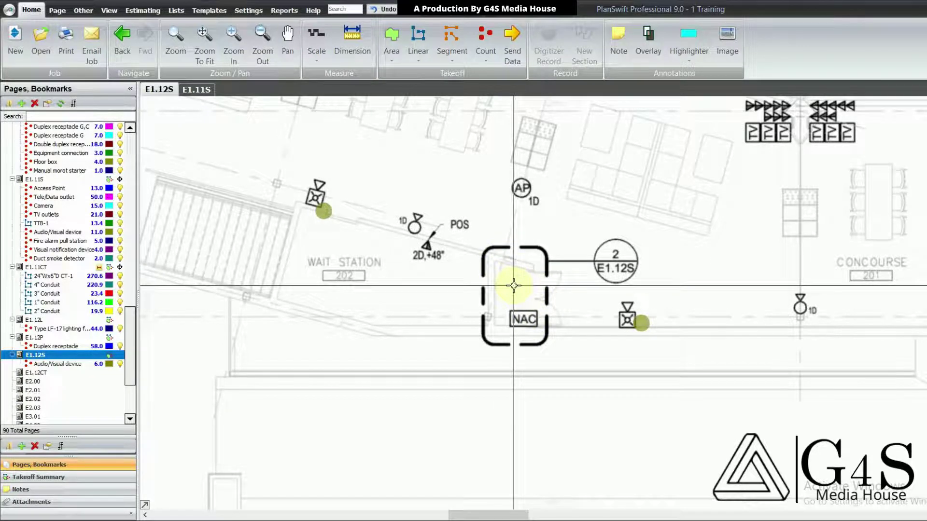
pyautogui.moveTo(478, 390)
pyautogui.mouseDown()
pyautogui.moveTo(545, 221)
pyautogui.moveTo(537, 262)
pyautogui.mouseUp()
pyautogui.scroll(-3, 546, 221)
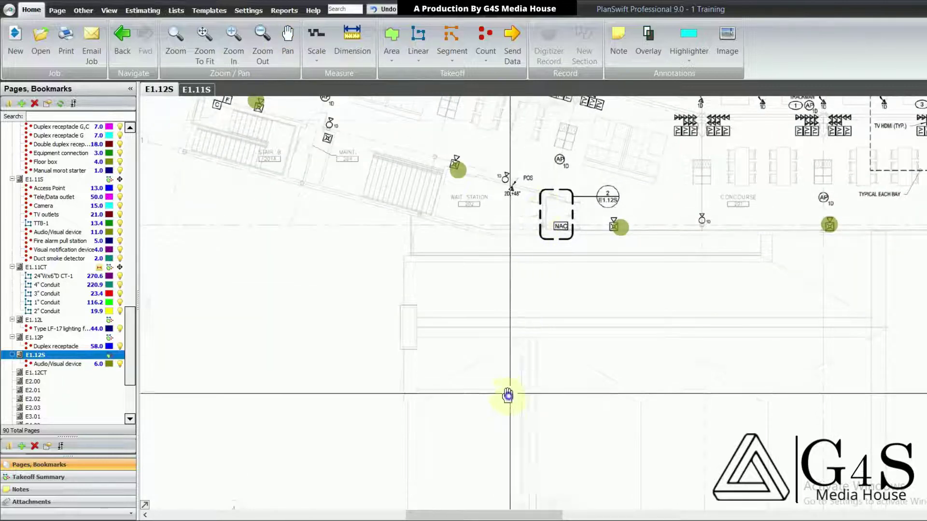
pyautogui.moveTo(509, 396); pyautogui.dragTo(579, 207)
pyautogui.scroll(-3, 579, 207)
pyautogui.moveTo(526, 310); pyautogui.dragTo(527, 259)
pyautogui.scroll(1, 448, 380)
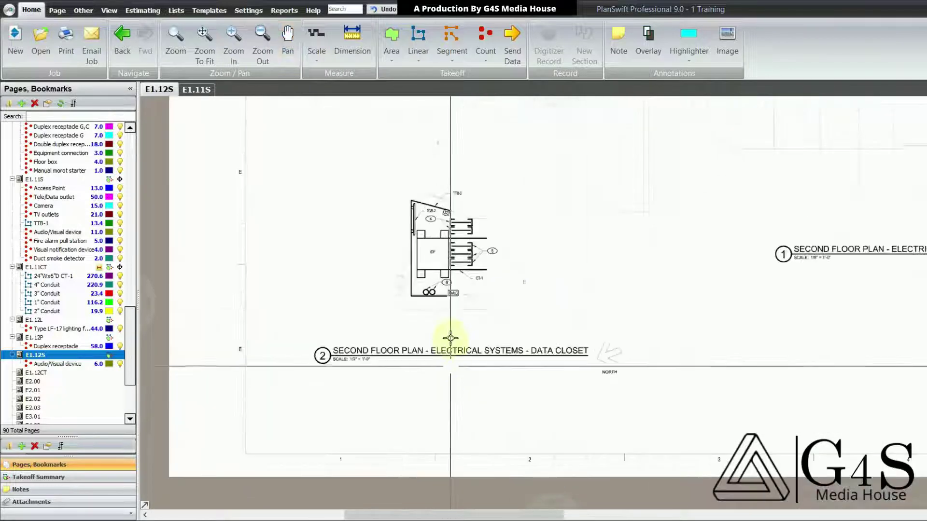
# - Compare the scale noted under the second floor data closet detail with the scale noted under the electrical systems plan
pyautogui.moveTo(432, 354); pyautogui.dragTo(434, 381)
pyautogui.scroll(2, 369, 407)
pyautogui.moveTo(509, 366); pyautogui.dragTo(451, 440)
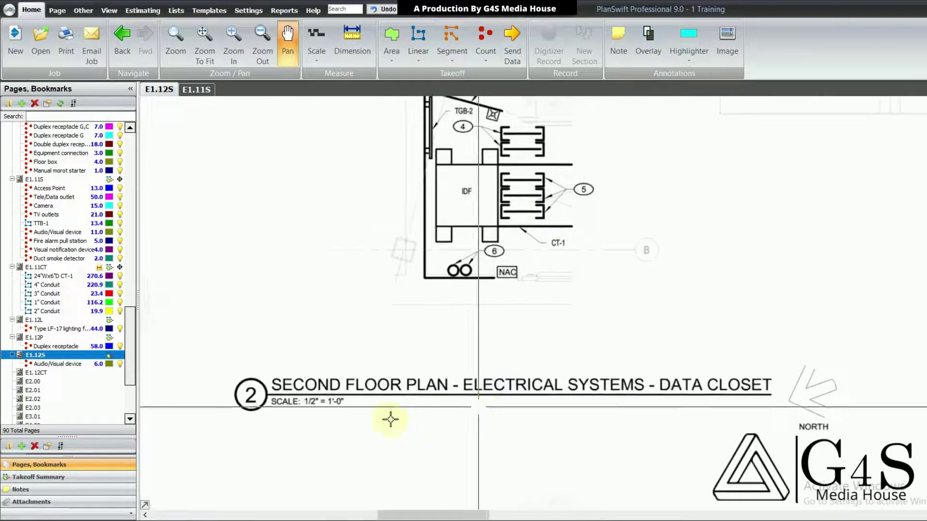
pyautogui.moveTo(689, 316)
pyautogui.mouseDown()
pyautogui.moveTo(317, 386)
pyautogui.moveTo(239, 392)
pyautogui.mouseUp()
pyautogui.moveTo(809, 343); pyautogui.dragTo(631, 366)
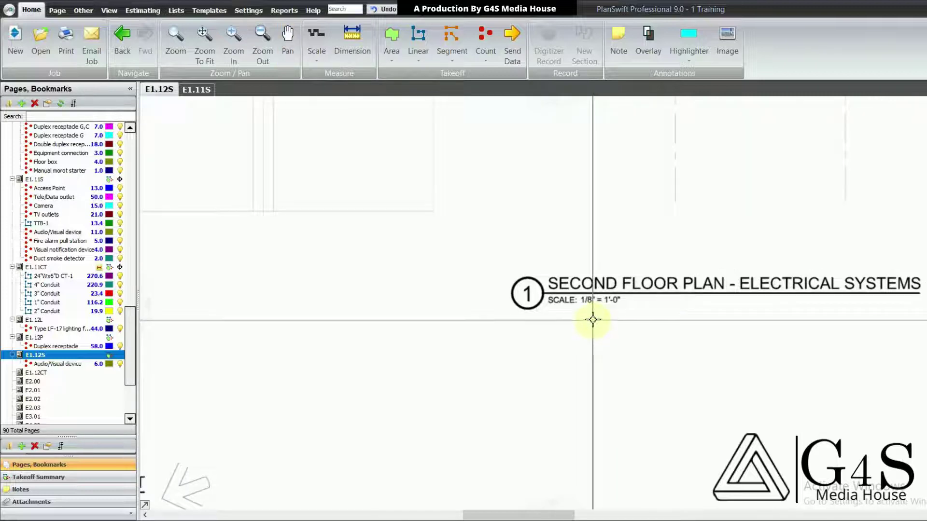
pyautogui.moveTo(543, 391); pyautogui.dragTo(860, 290)
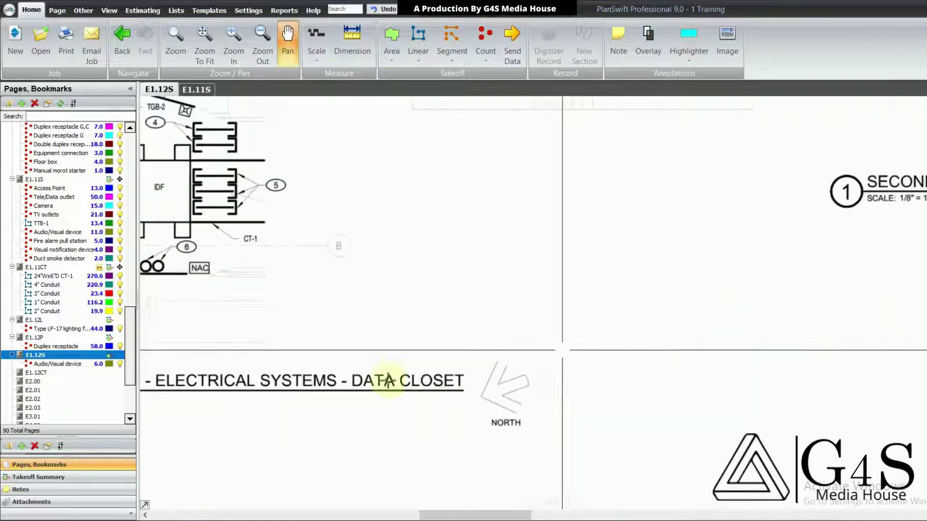
pyautogui.moveTo(386, 381); pyautogui.dragTo(525, 361)
pyautogui.moveTo(439, 388); pyautogui.dragTo(694, 406)
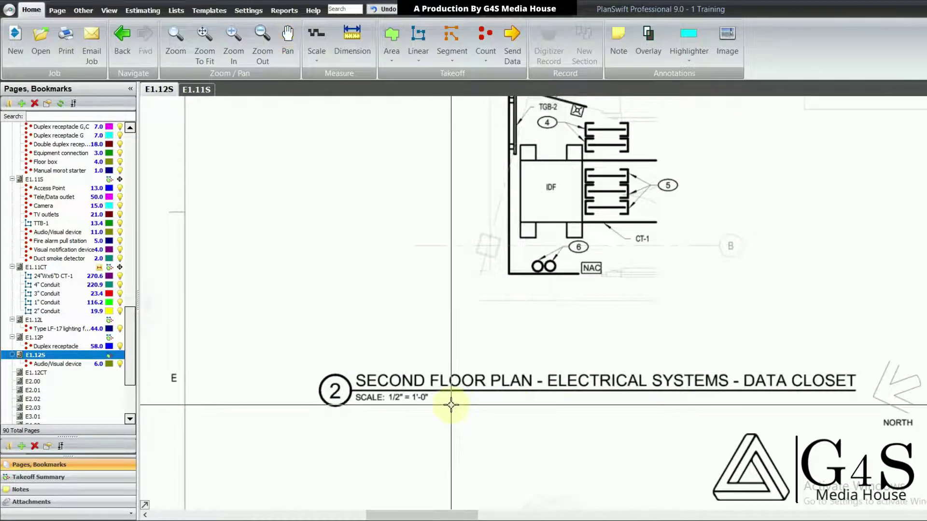
# - Examine the data closet detail's IDF, TTB-2, TGB-2 and CT-1 layout and relate it to the second floor systems plan
pyautogui.moveTo(523, 228); pyautogui.dragTo(478, 329)
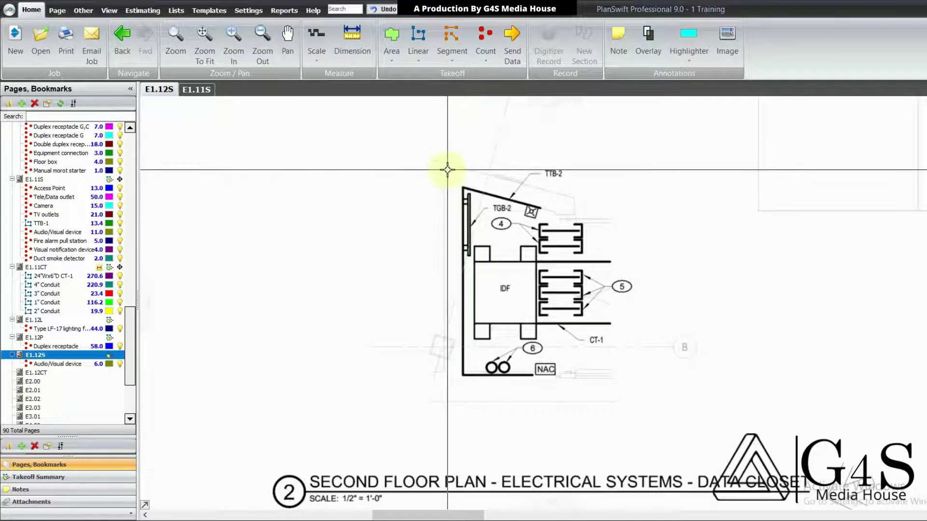
pyautogui.moveTo(519, 348); pyautogui.dragTo(518, 344)
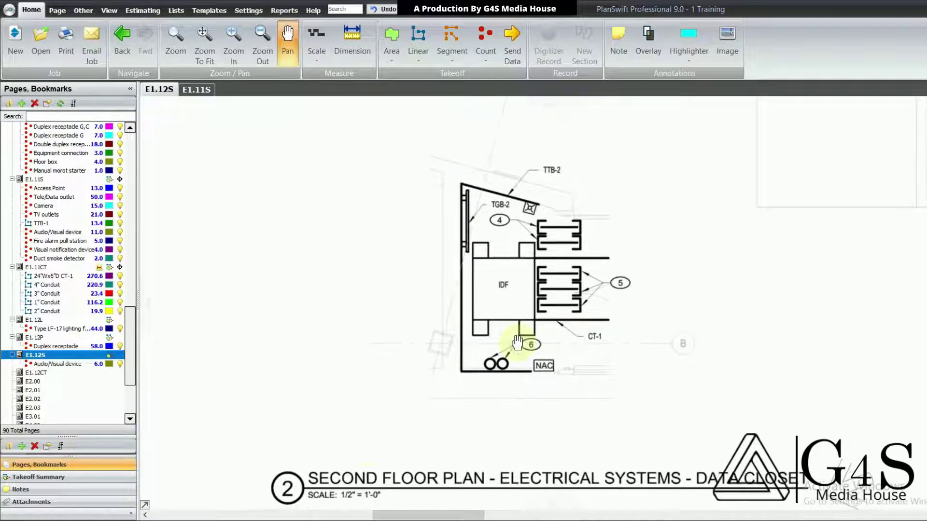
pyautogui.scroll(2, 509, 239)
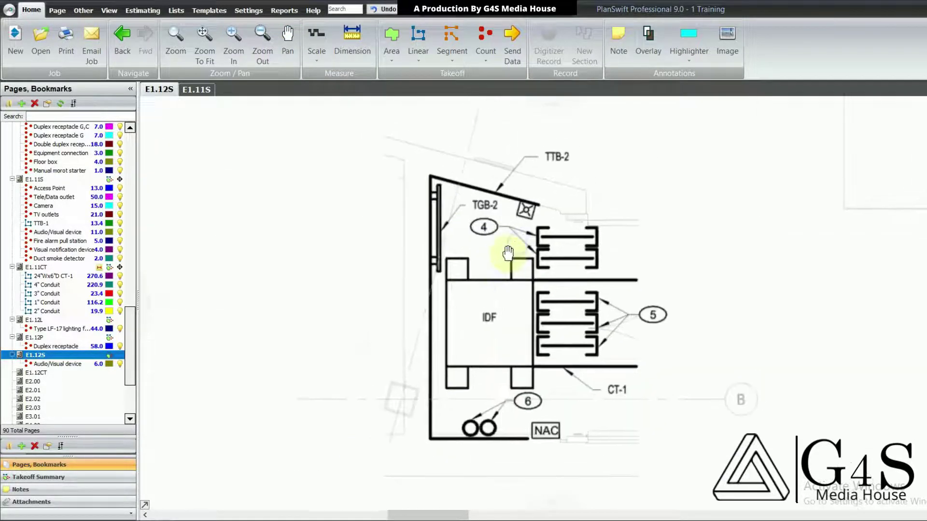
pyautogui.moveTo(509, 342); pyautogui.dragTo(502, 360)
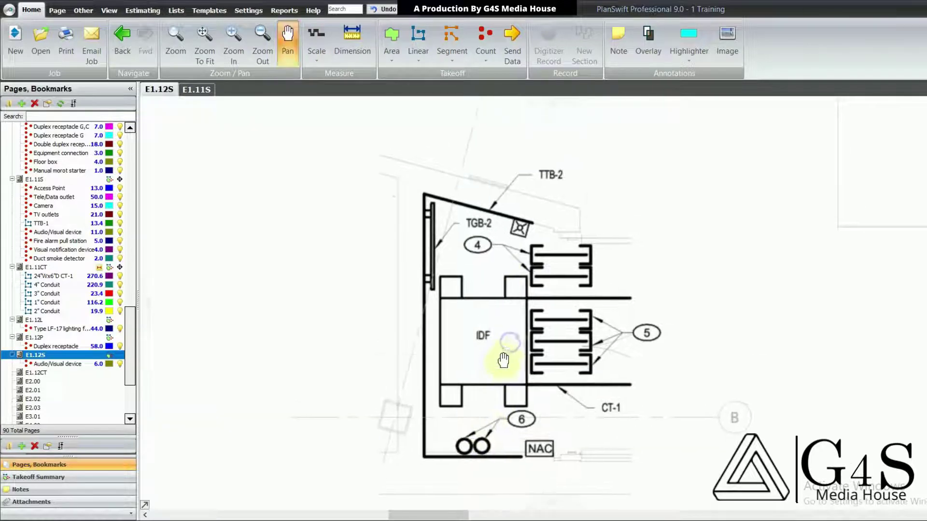
pyautogui.scroll(-3, 513, 330)
pyautogui.moveTo(680, 293); pyautogui.dragTo(472, 399)
pyautogui.scroll(-3, 473, 399)
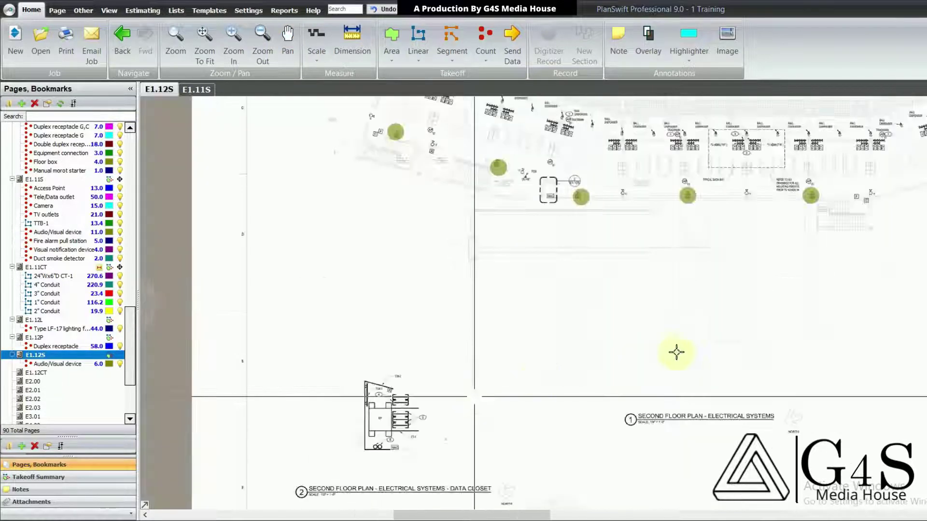
pyautogui.moveTo(674, 353)
pyautogui.mouseDown()
pyautogui.moveTo(640, 403)
pyautogui.moveTo(619, 380)
pyautogui.mouseUp()
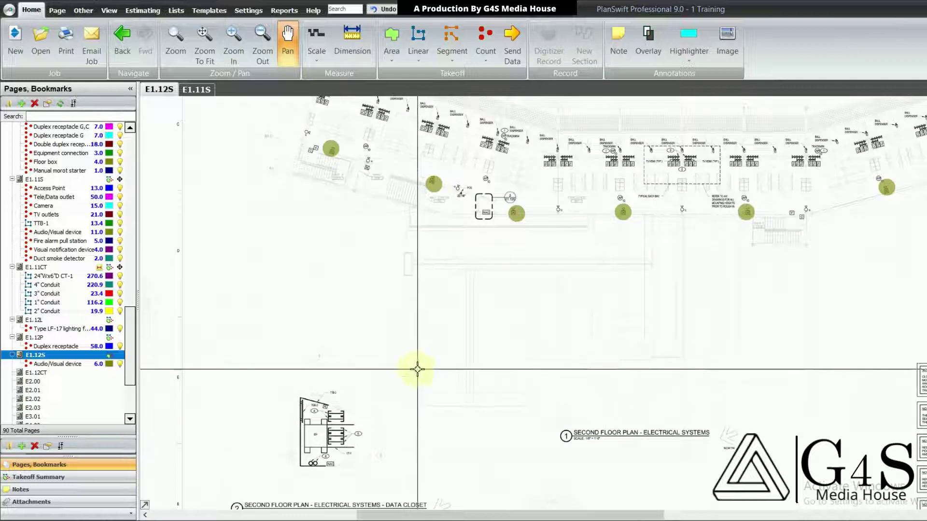
pyautogui.moveTo(401, 357); pyautogui.dragTo(400, 350)
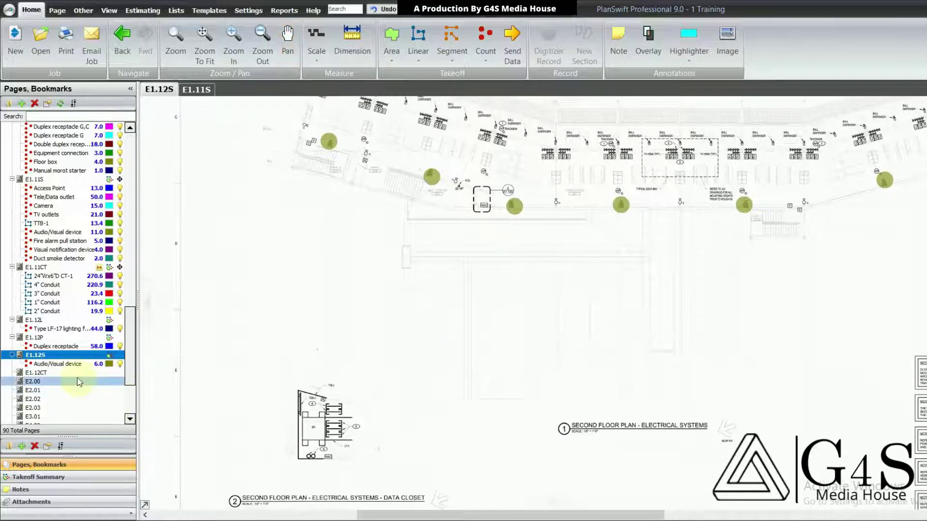
# - Open sheet E1.12CT and examine the CT-1 cable tray route along Concourse 201 and down to the IDF in Electrical Closet 116
pyautogui.click(76, 375)
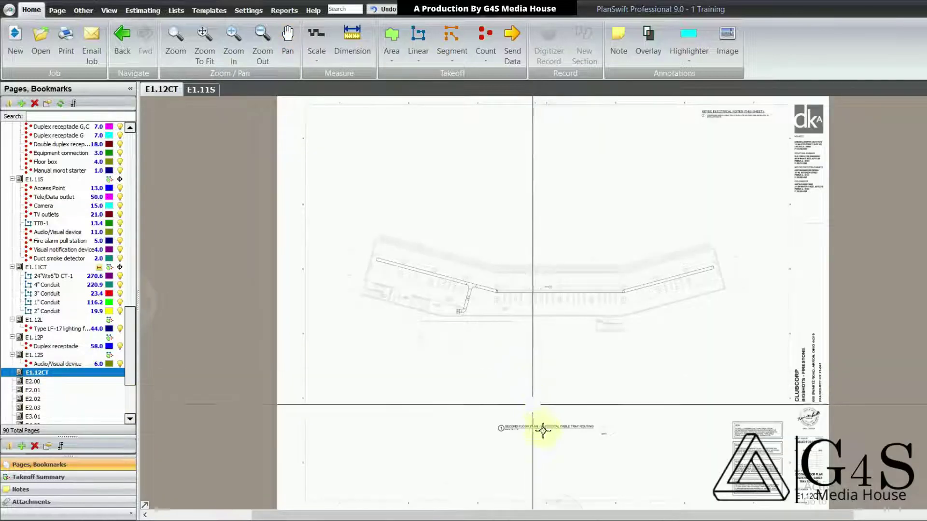
pyautogui.scroll(4, 447, 283)
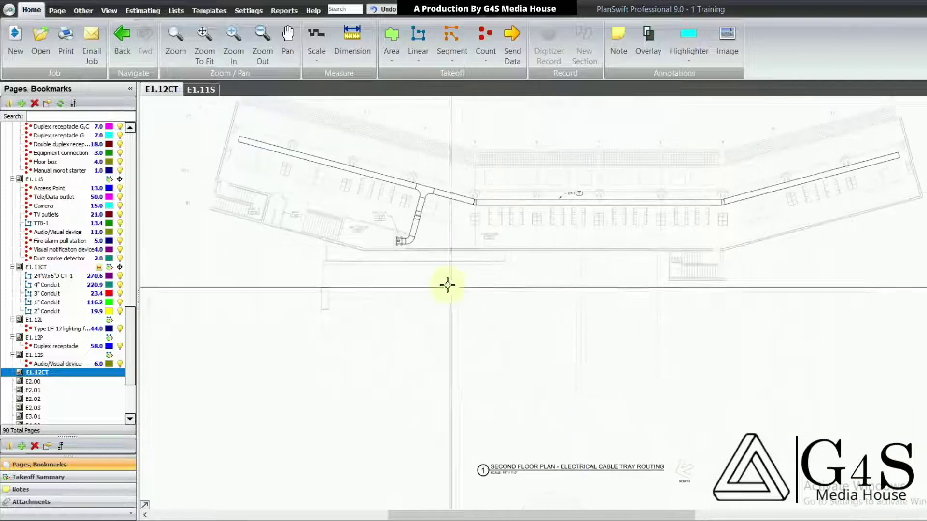
pyautogui.moveTo(634, 262)
pyautogui.mouseDown()
pyautogui.moveTo(594, 306)
pyautogui.moveTo(529, 323)
pyautogui.moveTo(616, 324)
pyautogui.mouseUp()
pyautogui.scroll(3, 597, 304)
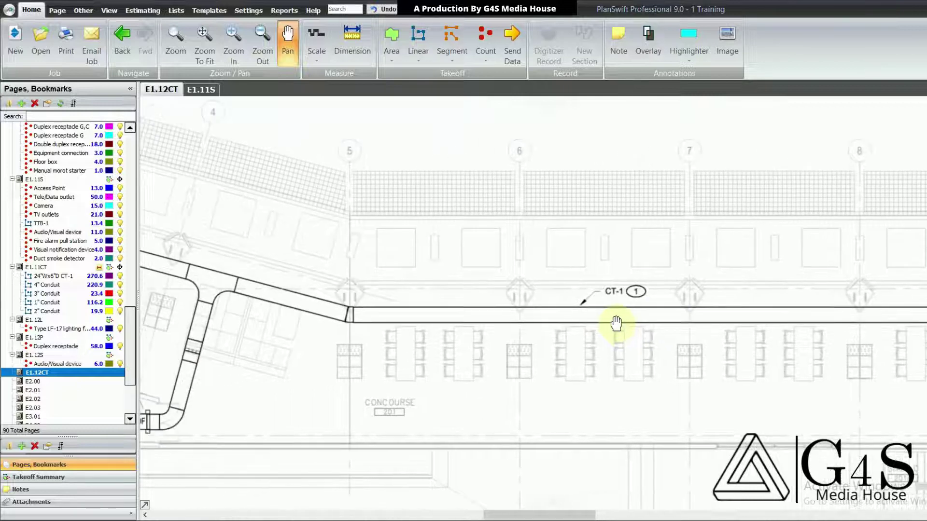
pyautogui.press('Escape')
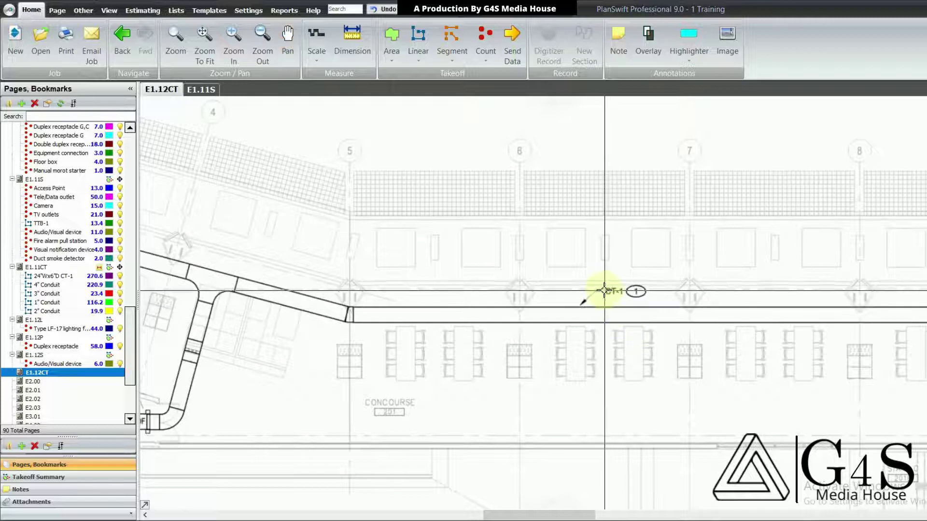
pyautogui.moveTo(516, 339); pyautogui.dragTo(711, 338)
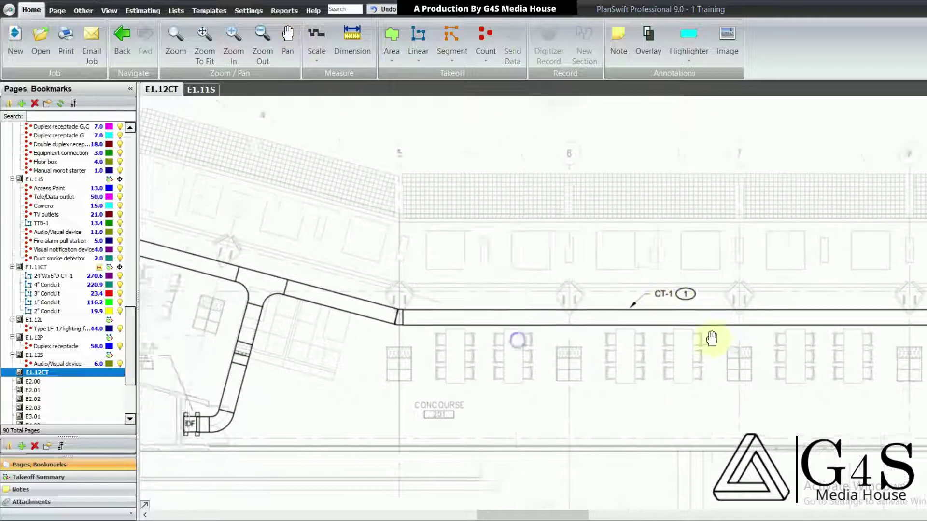
pyautogui.moveTo(478, 385); pyautogui.dragTo(499, 380)
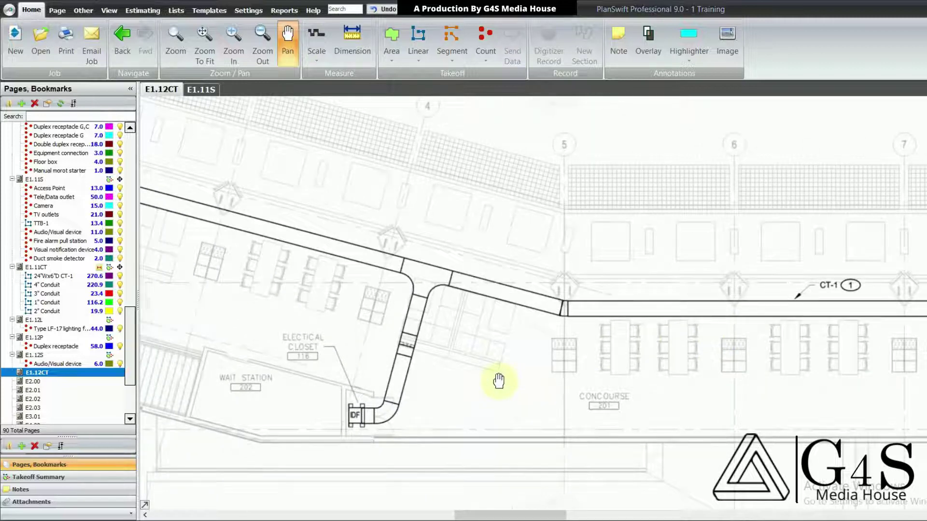
pyautogui.scroll(-2, 499, 338)
pyautogui.press('Escape')
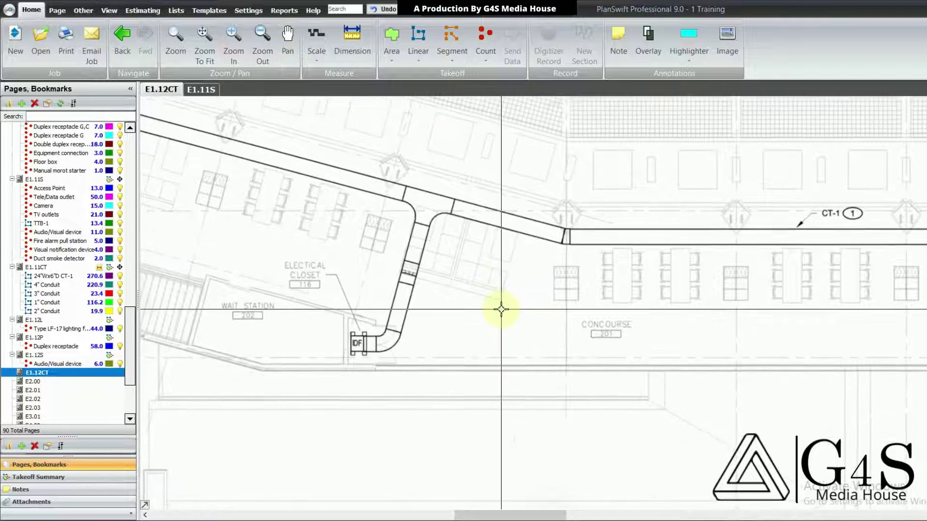
# - Check the cable tray routing plan's scale note and set the sheet scale to 1/8" = 1' 0"
pyautogui.scroll(-4, 512, 338)
pyautogui.moveTo(512, 338); pyautogui.dragTo(511, 332)
pyautogui.scroll(2, 534, 430)
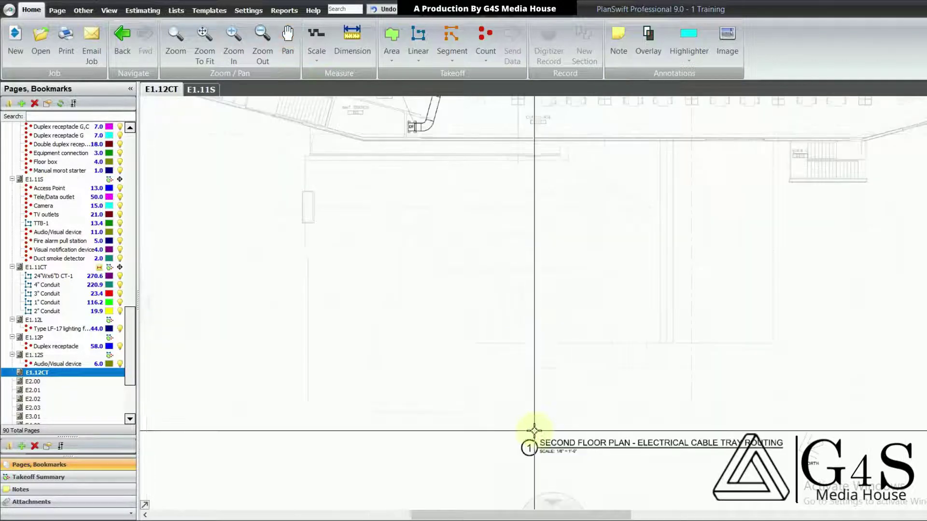
pyautogui.moveTo(535, 429); pyautogui.dragTo(524, 425)
pyautogui.scroll(3, 569, 448)
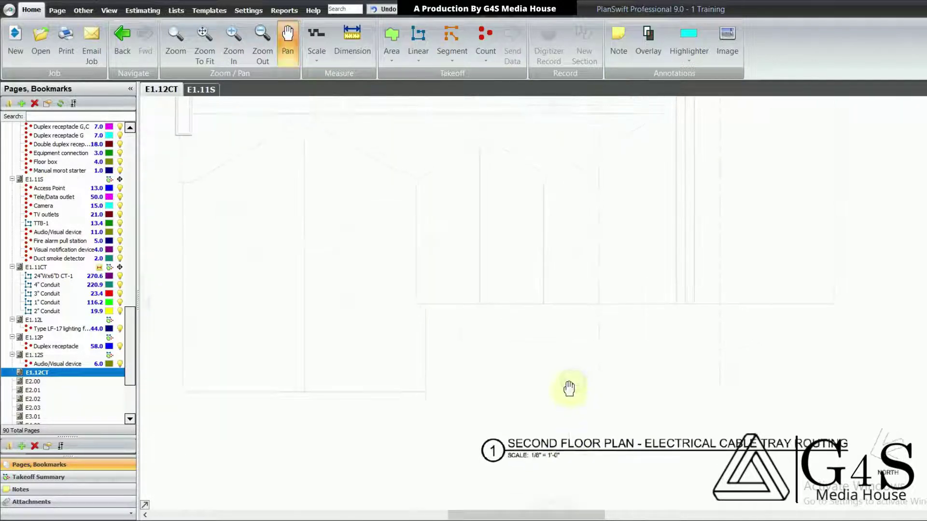
pyautogui.press('Escape')
pyautogui.scroll(2, 458, 306)
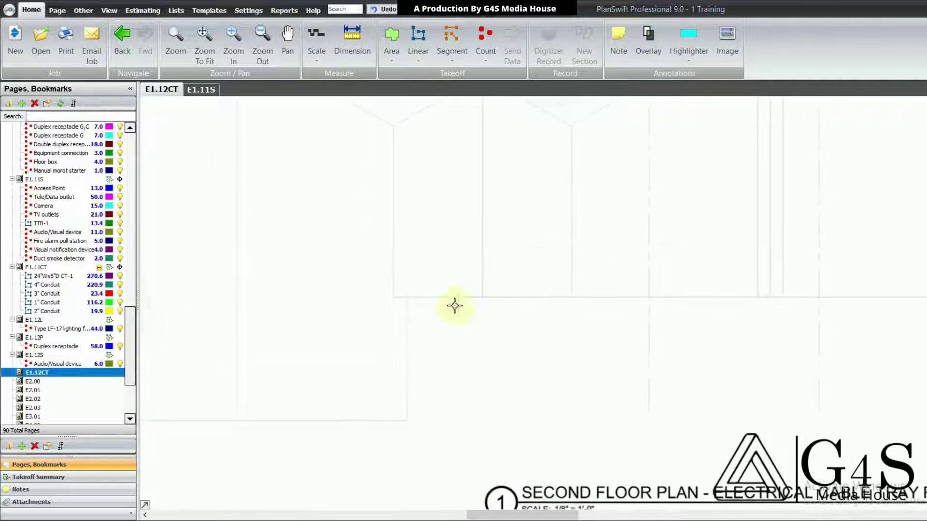
pyautogui.click(317, 60)
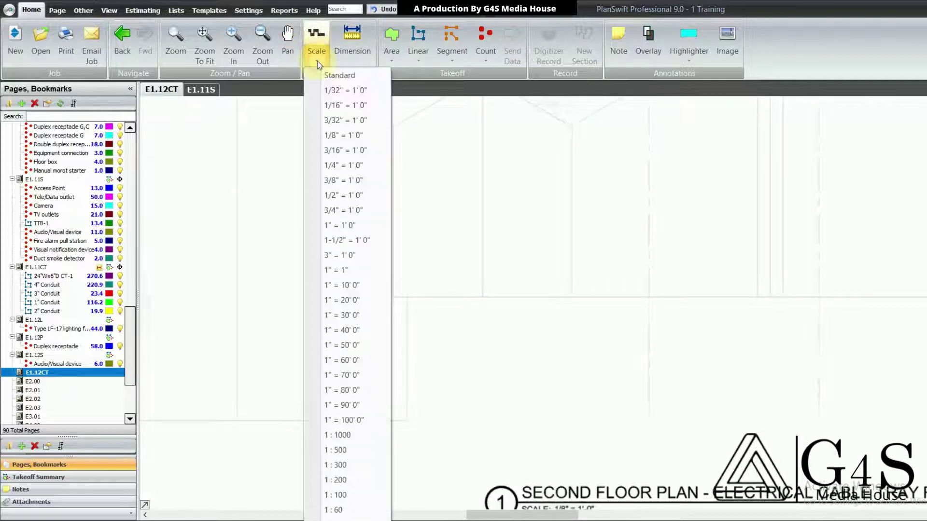
pyautogui.click(346, 136)
# - Reuse the 24"Wx6"D CT-1 takeoff on E1.12CT, trace the branch from the IDF up to the tee, and start a new section
pyautogui.scroll(-3, 484, 408)
pyautogui.scroll(1, 305, 276)
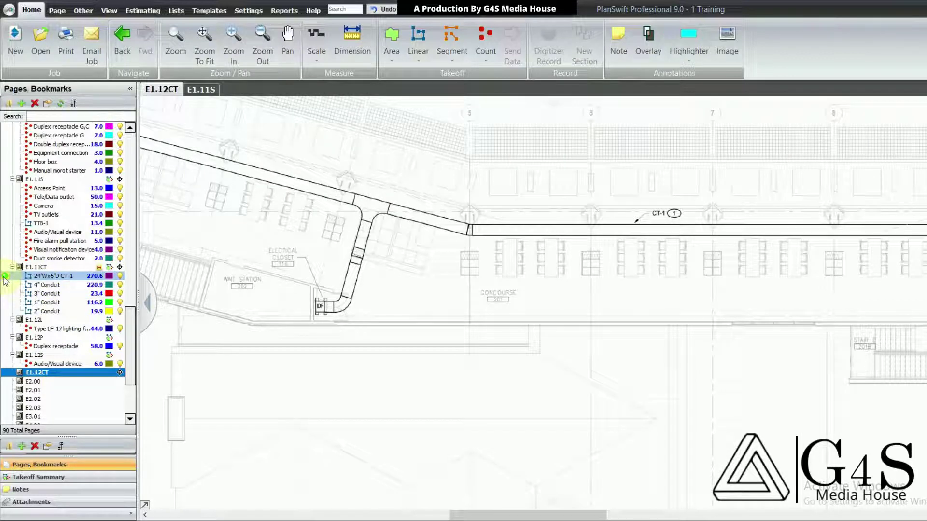
pyautogui.click(5, 276)
pyautogui.click(317, 305)
pyautogui.scroll(3, 319, 306)
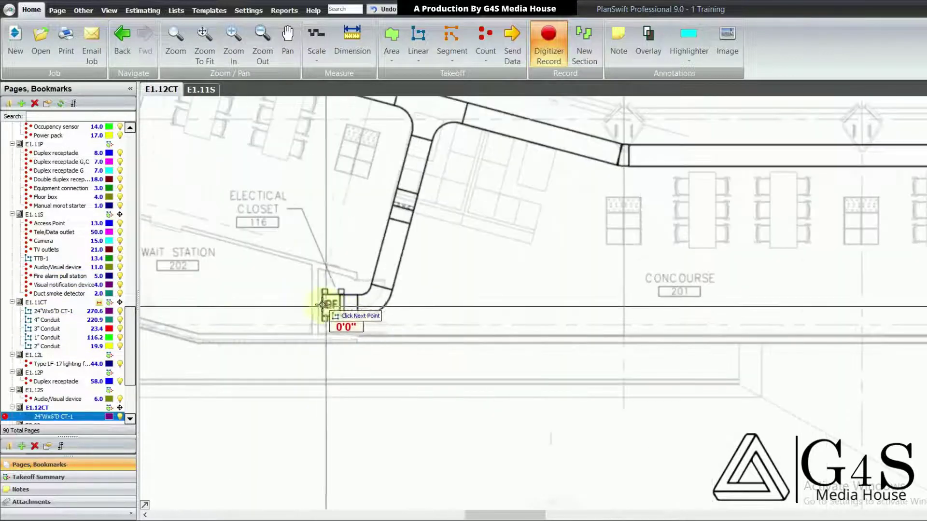
pyautogui.click(381, 289)
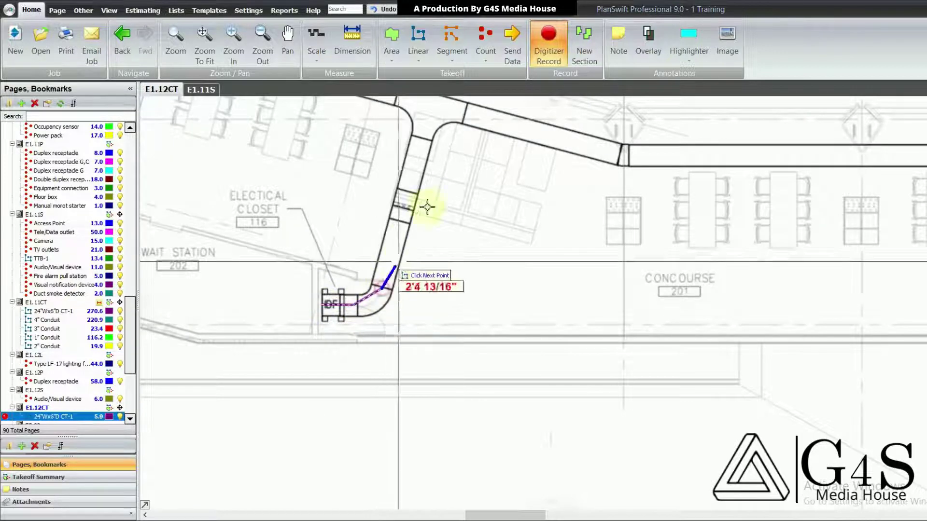
pyautogui.moveTo(424, 207); pyautogui.dragTo(414, 284)
pyautogui.click(409, 244)
pyautogui.rightClick(409, 244)
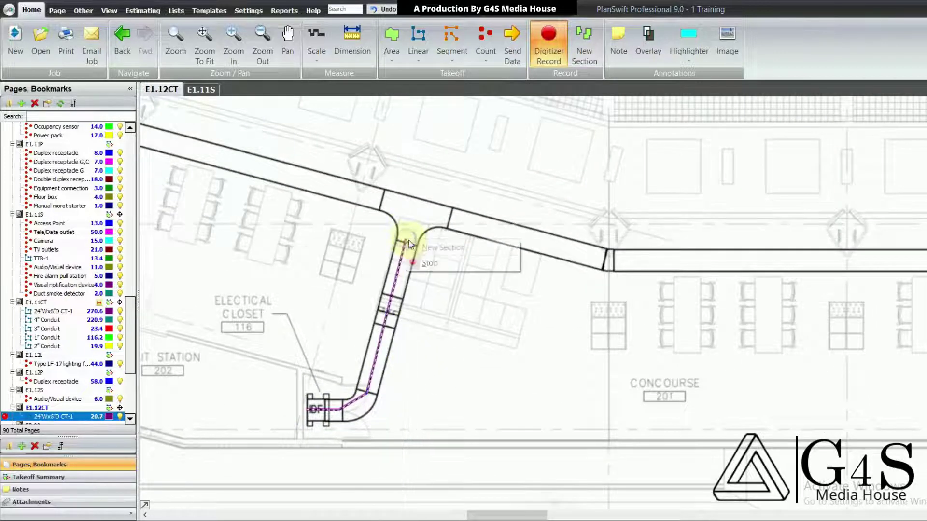
# - Trace the CT-1 tray from the tee through the bends at grids 5 and 9 to its end beyond grid 11, closing the section
pyautogui.click(454, 216)
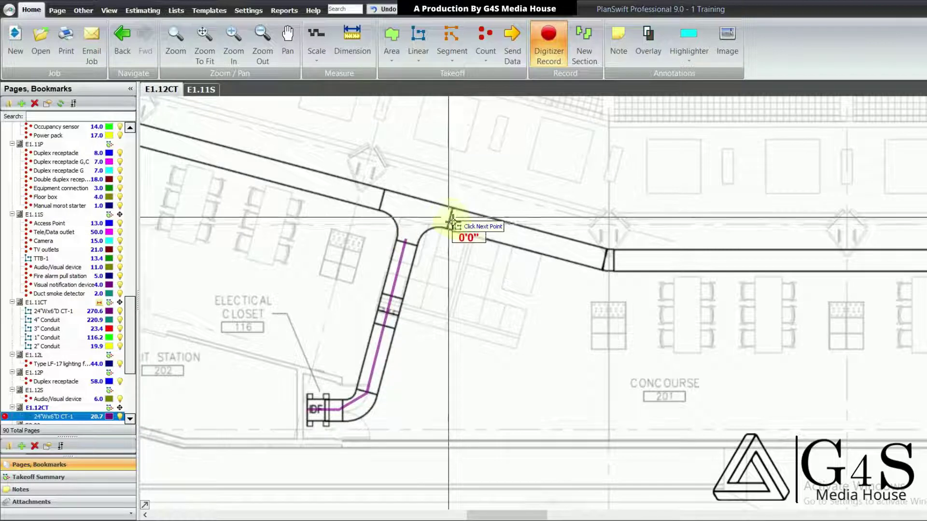
pyautogui.scroll(2, 452, 221)
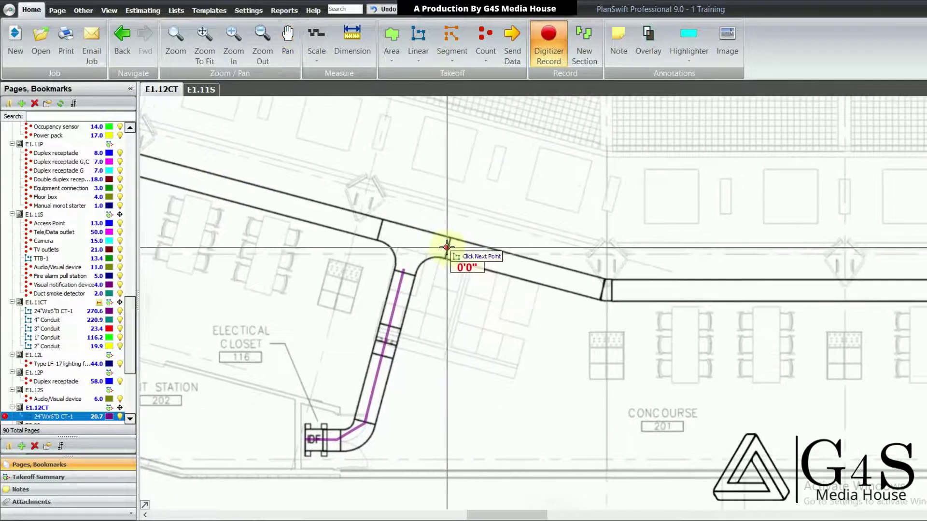
pyautogui.click(606, 293)
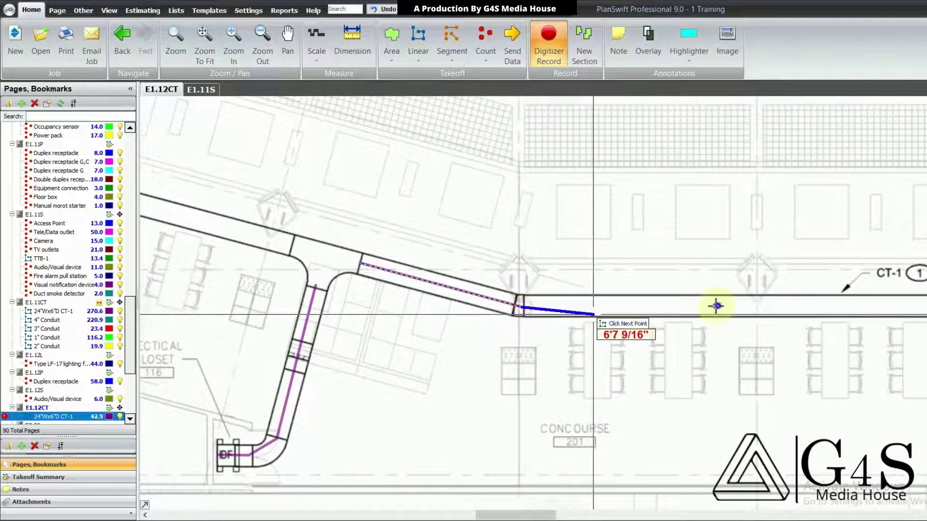
pyautogui.moveTo(716, 305); pyautogui.dragTo(198, 324)
pyautogui.moveTo(739, 367); pyautogui.dragTo(525, 381)
pyautogui.moveTo(746, 349); pyautogui.dragTo(722, 359)
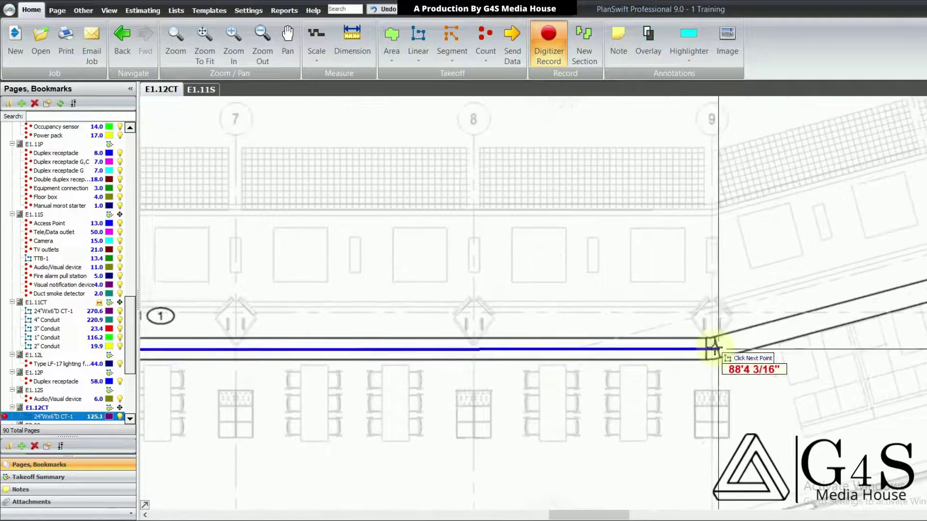
pyautogui.click(715, 348)
pyautogui.moveTo(769, 337); pyautogui.dragTo(437, 374)
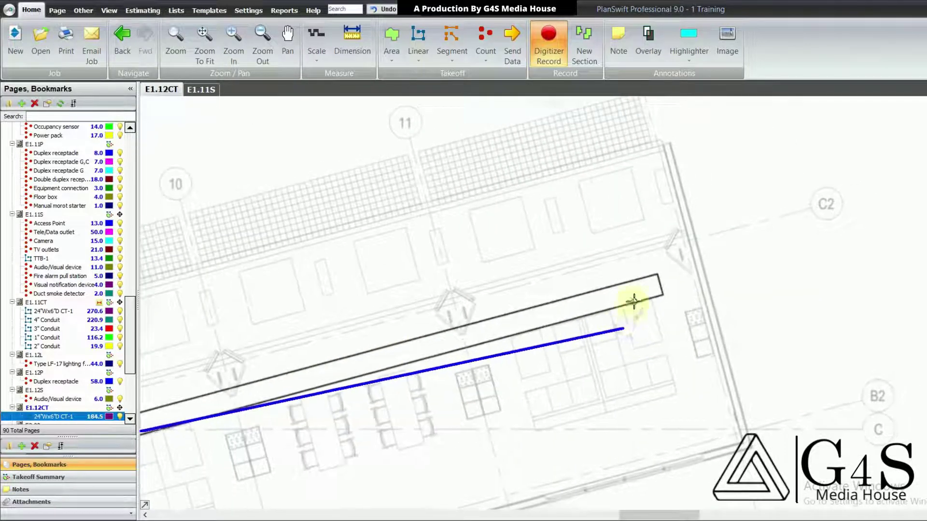
pyautogui.rightClick(662, 285)
pyautogui.click(676, 294)
# - Trace the remaining CT-1 tray section from the tee near grid 4 to the tray's far end near grid 1
pyautogui.moveTo(605, 338); pyautogui.dragTo(816, 272)
pyautogui.scroll(-2, 809, 275)
pyautogui.moveTo(372, 343); pyautogui.dragTo(734, 334)
pyautogui.moveTo(468, 340); pyautogui.dragTo(856, 359)
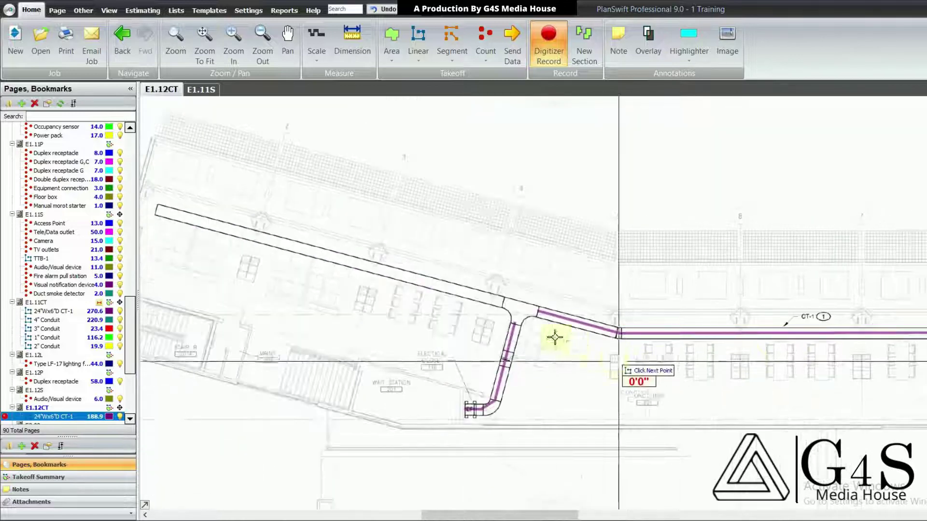
pyautogui.scroll(2, 524, 331)
pyautogui.moveTo(528, 326); pyautogui.dragTo(603, 387)
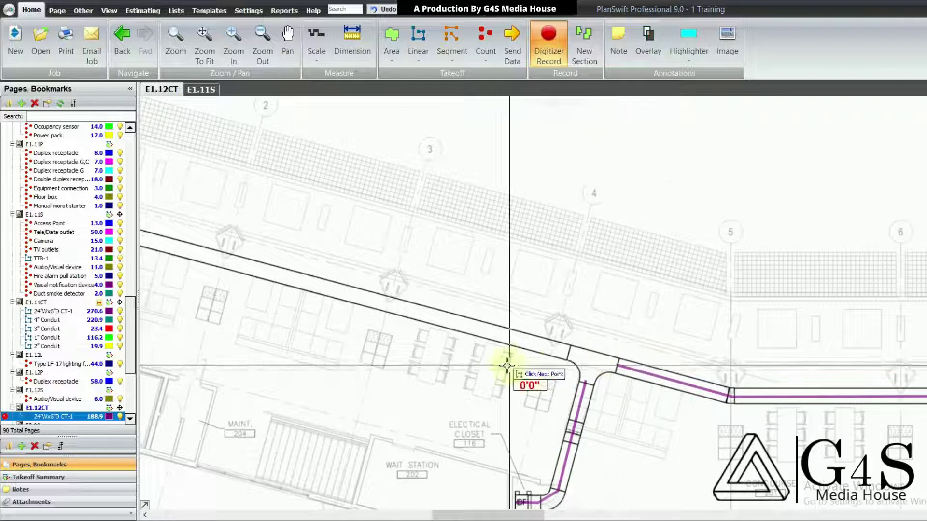
pyautogui.moveTo(506, 364)
pyautogui.mouseDown()
pyautogui.moveTo(603, 365)
pyautogui.moveTo(528, 372)
pyautogui.mouseUp()
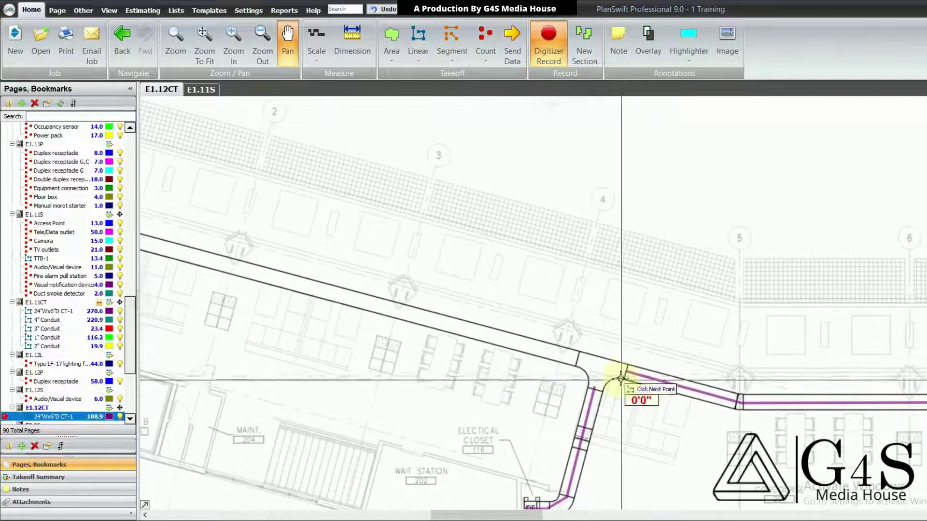
pyautogui.moveTo(438, 331)
pyautogui.mouseDown()
pyautogui.moveTo(604, 349)
pyautogui.moveTo(462, 322)
pyautogui.moveTo(480, 338)
pyautogui.mouseUp()
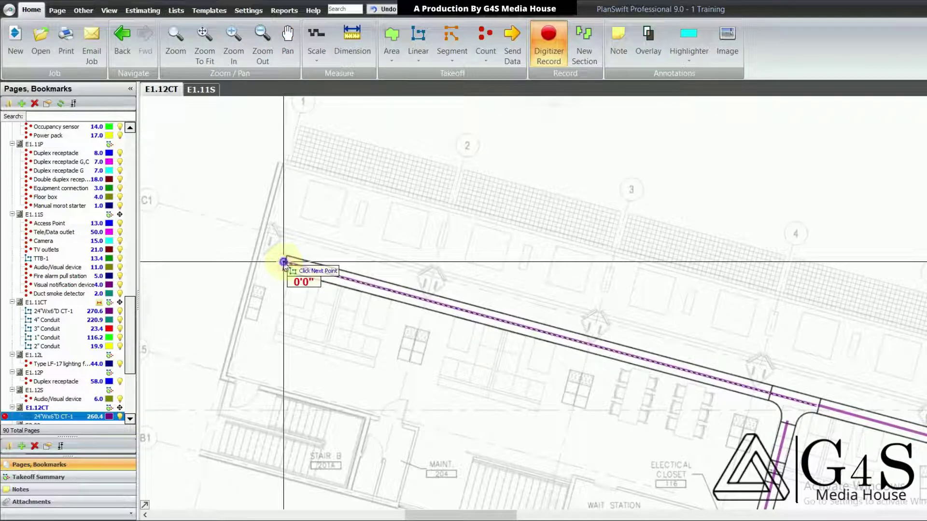
# - Close the last CT-1 tray section, check the traced route across the whole second floor plan, and end the takeoff recording
pyautogui.rightClick(283, 261)
pyautogui.click(291, 270)
pyautogui.moveTo(490, 369); pyautogui.dragTo(428, 216)
pyautogui.scroll(-3, 442, 261)
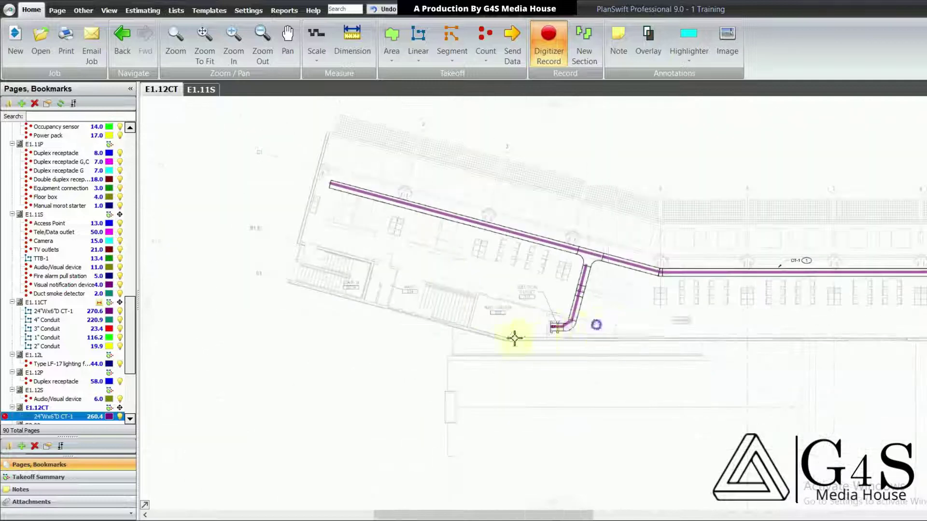
pyautogui.moveTo(514, 338); pyautogui.dragTo(477, 334)
pyautogui.moveTo(544, 370); pyautogui.dragTo(509, 352)
pyautogui.scroll(-3, 520, 341)
pyautogui.moveTo(657, 337); pyautogui.dragTo(640, 325)
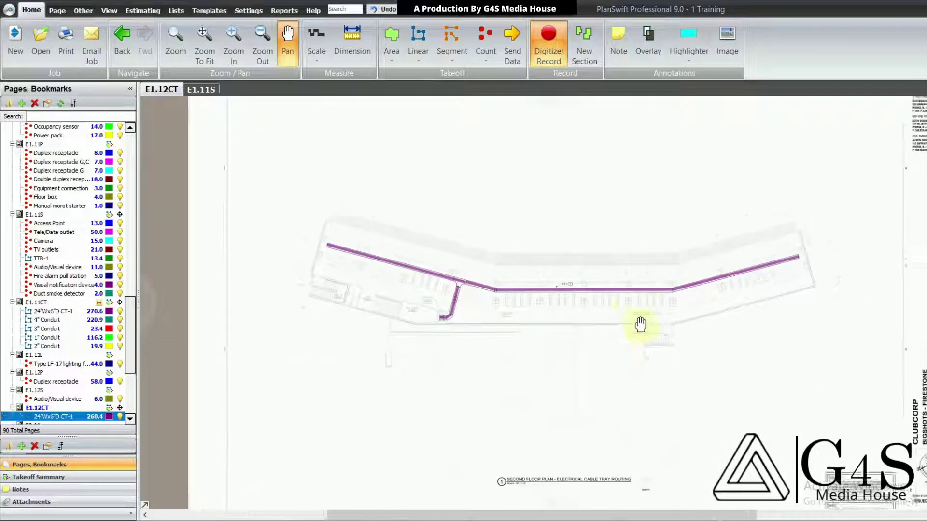
pyautogui.scroll(2, 589, 408)
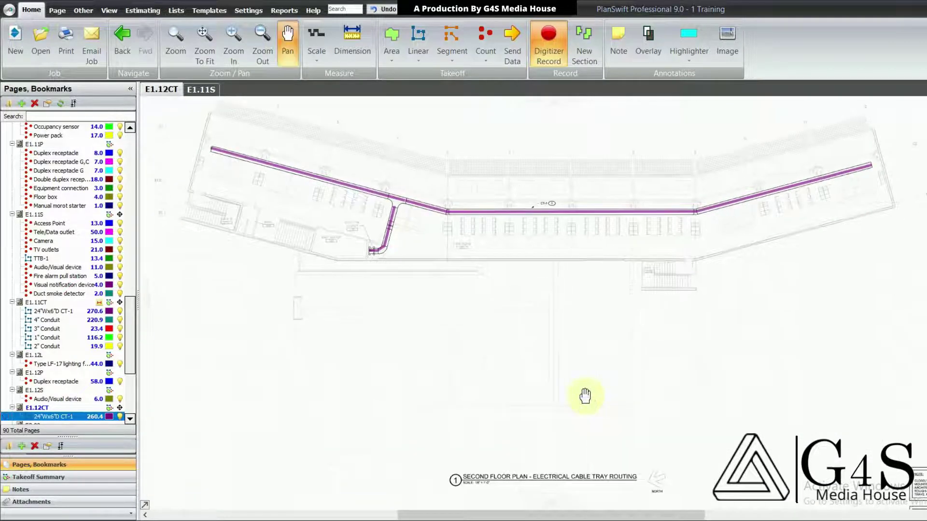
pyautogui.moveTo(581, 384); pyautogui.dragTo(582, 388)
pyautogui.rightClick(544, 305)
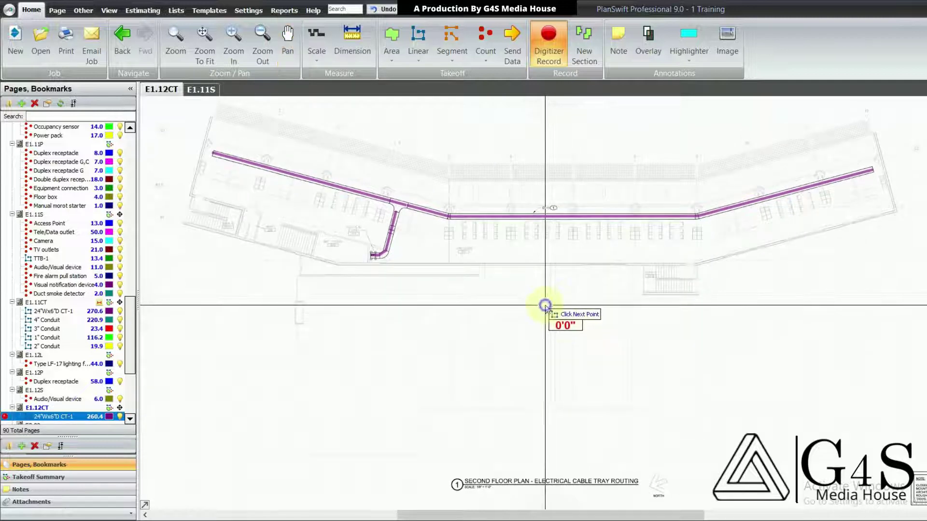
# - Open sheet E2.00 and examine the electrical one line diagram, the feeder schedule and the equipment connection schedule
pyautogui.scroll(-2, 85, 367)
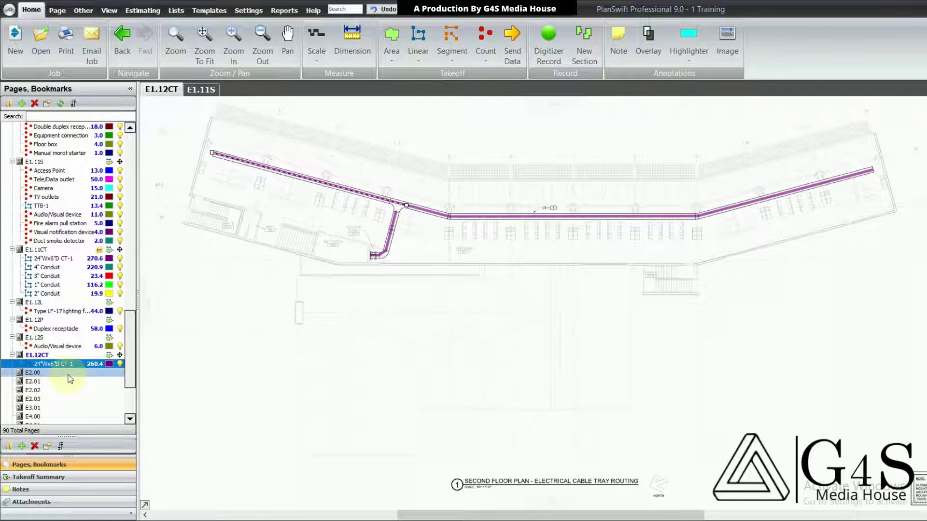
pyautogui.click(70, 374)
pyautogui.moveTo(494, 326); pyautogui.dragTo(482, 375)
pyautogui.scroll(3, 405, 236)
pyautogui.moveTo(406, 237)
pyautogui.mouseDown()
pyautogui.moveTo(405, 262)
pyautogui.moveTo(396, 189)
pyautogui.mouseUp()
pyautogui.moveTo(416, 316); pyautogui.dragTo(408, 237)
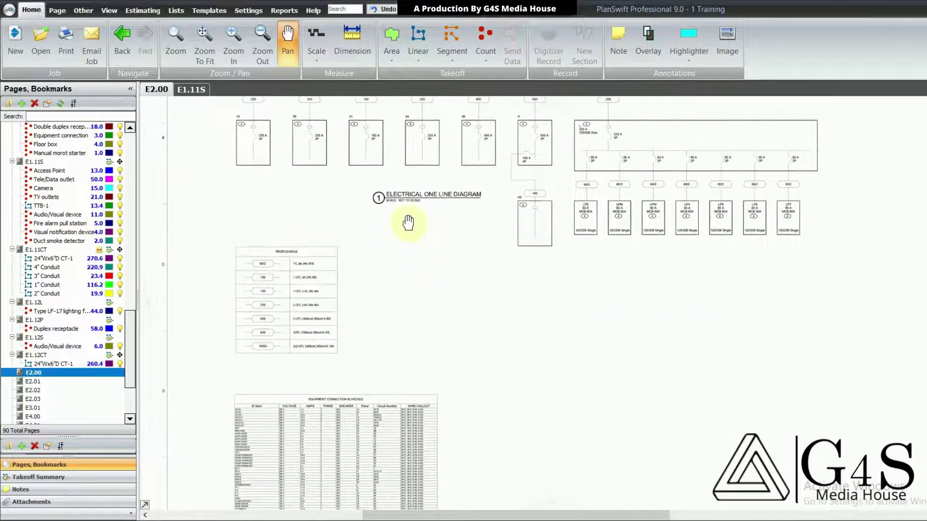
pyautogui.moveTo(455, 343); pyautogui.dragTo(434, 288)
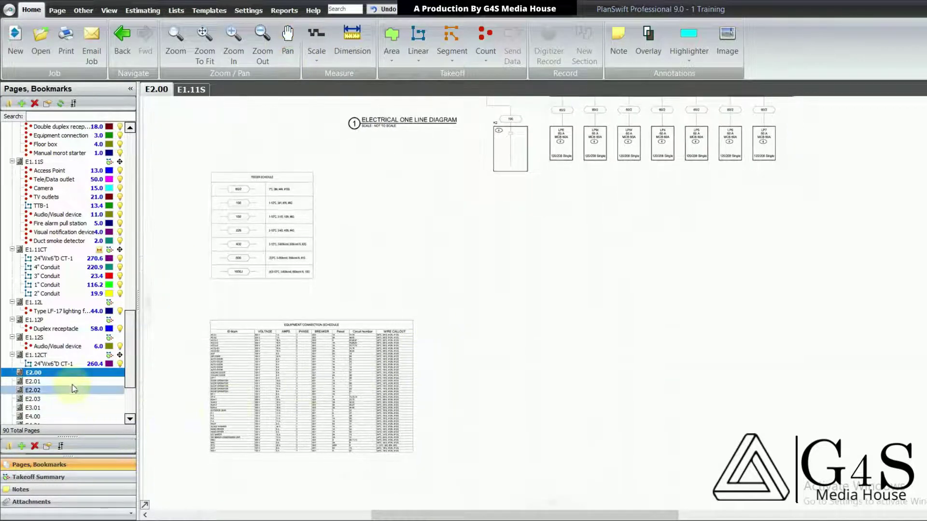
# - Open sheet E2.01 and examine the ground grid, system equipment and grounding bushing details
pyautogui.click(72, 381)
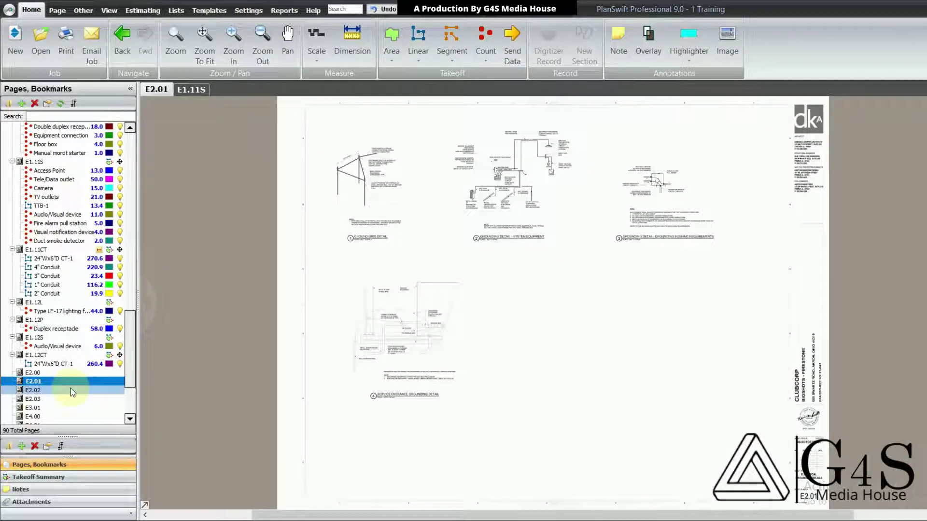
pyautogui.scroll(3, 433, 229)
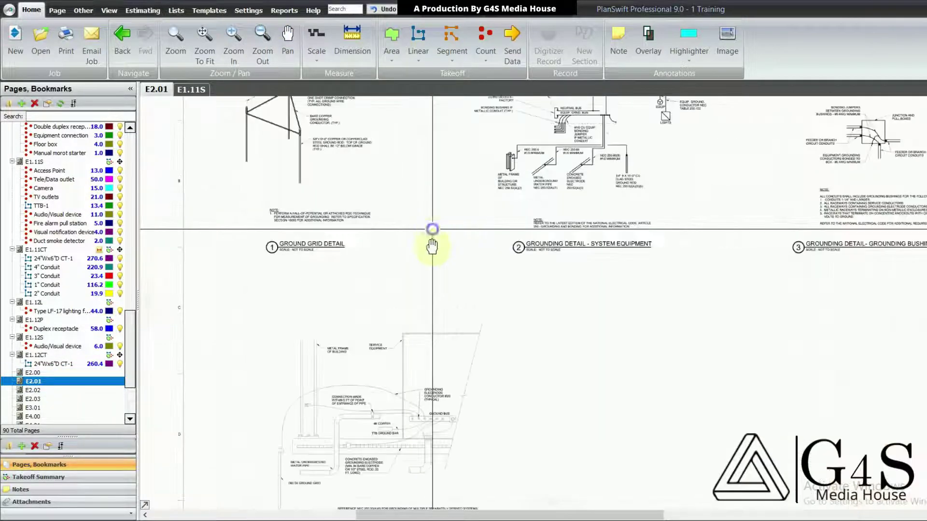
pyautogui.moveTo(432, 244); pyautogui.dragTo(415, 288)
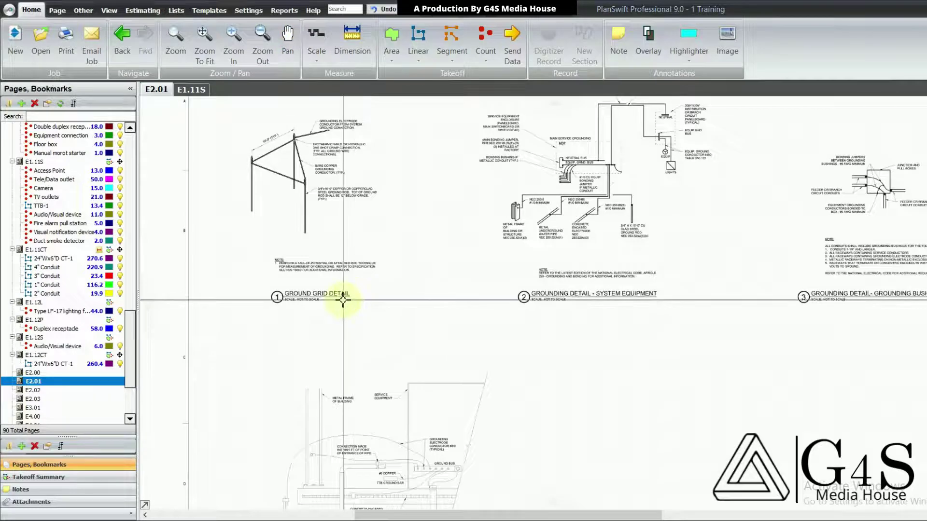
pyautogui.moveTo(529, 302); pyautogui.dragTo(507, 325)
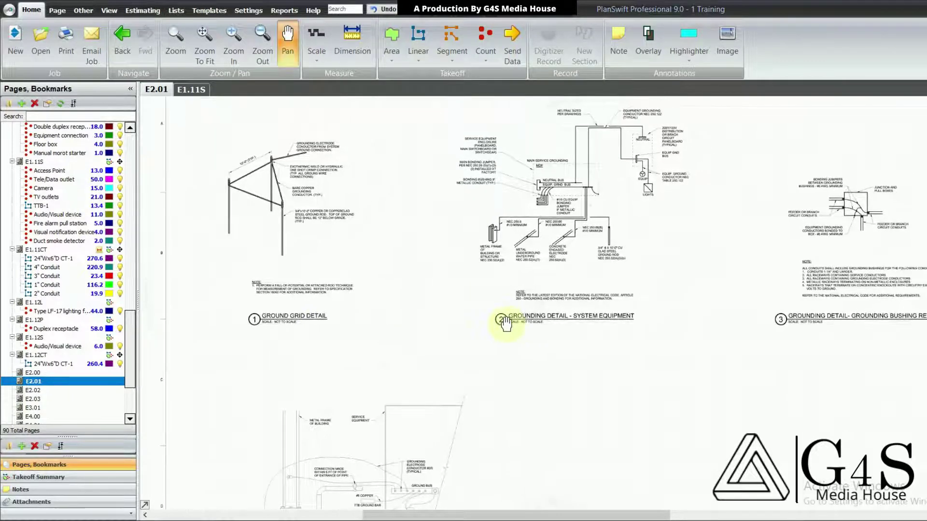
pyautogui.scroll(2, 562, 339)
pyautogui.moveTo(562, 341)
pyautogui.mouseDown()
pyautogui.moveTo(459, 368)
pyautogui.moveTo(441, 352)
pyautogui.moveTo(441, 325)
pyautogui.moveTo(459, 418)
pyautogui.moveTo(508, 265)
pyautogui.moveTo(484, 344)
pyautogui.moveTo(478, 323)
pyautogui.mouseUp()
pyautogui.scroll(-3, 508, 266)
# - Look over the switchboard and branch panel schedules on sheets E2.02 and E2.03
pyautogui.click(29, 390)
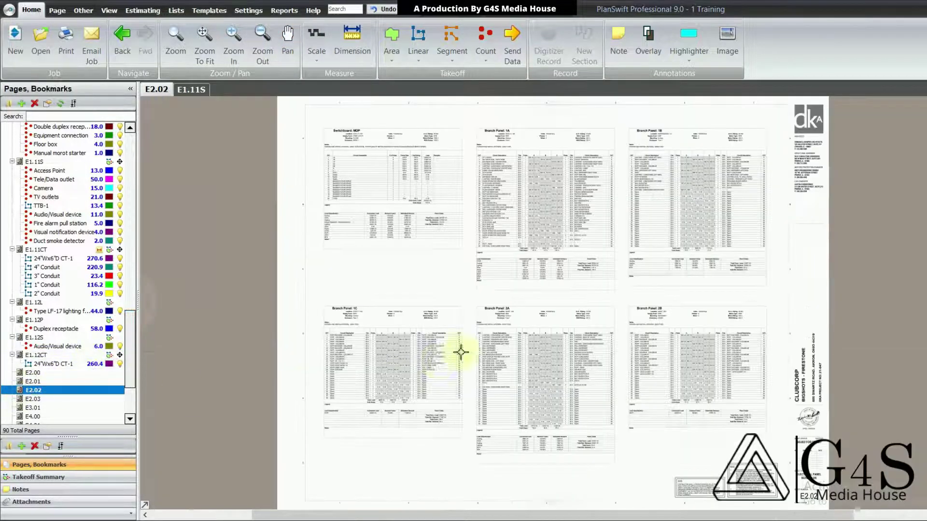
pyautogui.moveTo(458, 352); pyautogui.dragTo(445, 377)
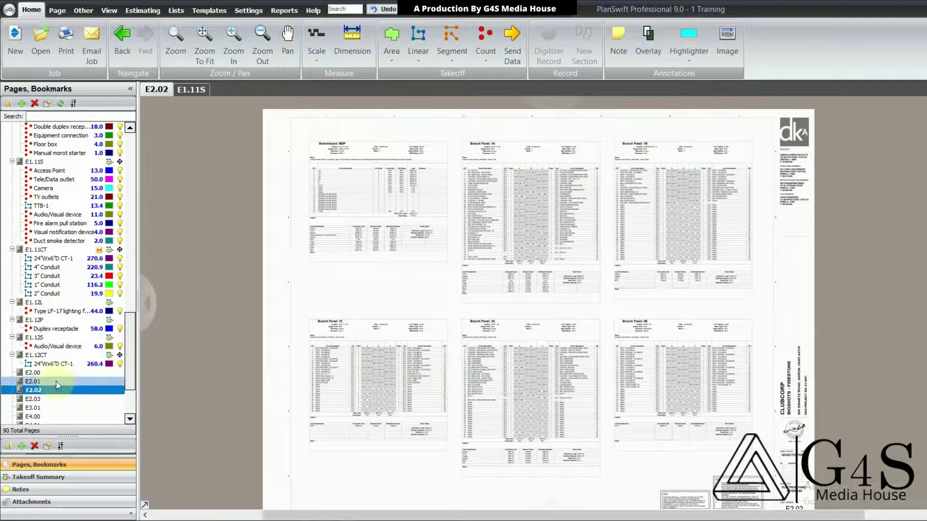
pyautogui.scroll(-1, 56, 381)
pyautogui.click(50, 373)
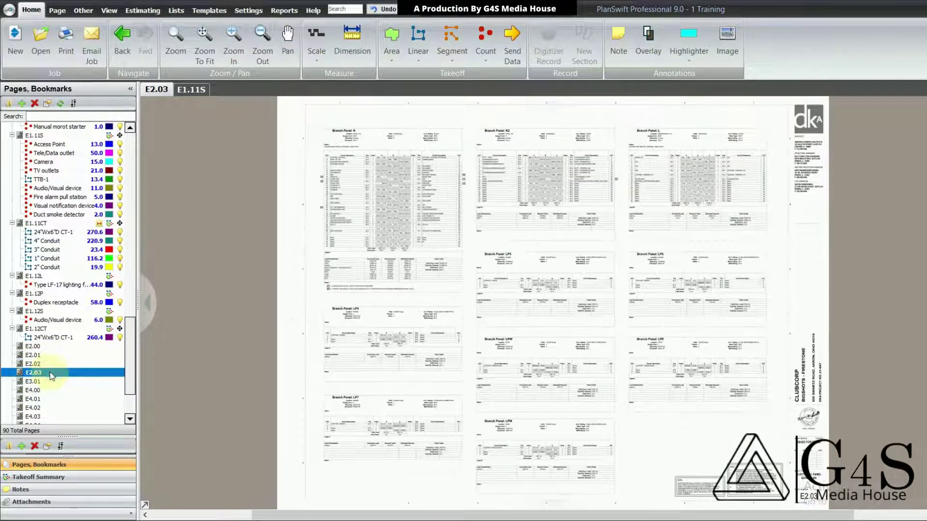
# - Open sheet E3.01 and examine the kitchen electrical power and systems plan together with its notes and equipment connection schedule
pyautogui.click(48, 382)
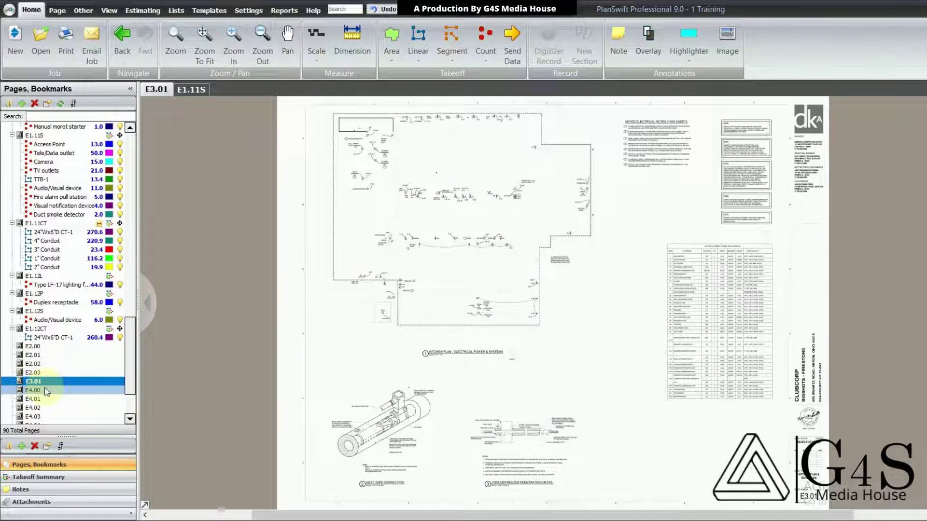
pyautogui.moveTo(536, 345)
pyautogui.mouseDown()
pyautogui.moveTo(517, 368)
pyautogui.moveTo(483, 380)
pyautogui.mouseUp()
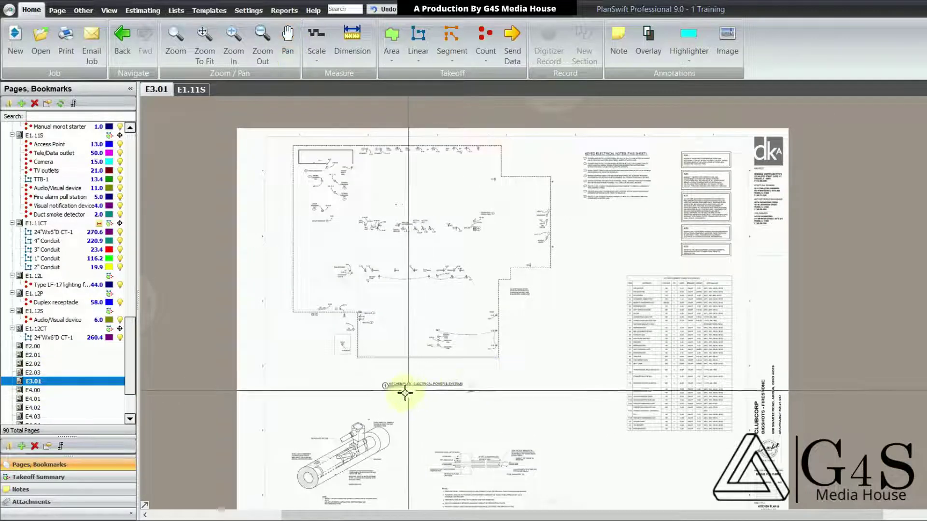
pyautogui.scroll(2, 405, 392)
pyautogui.moveTo(403, 379); pyautogui.dragTo(402, 384)
pyautogui.scroll(2, 410, 361)
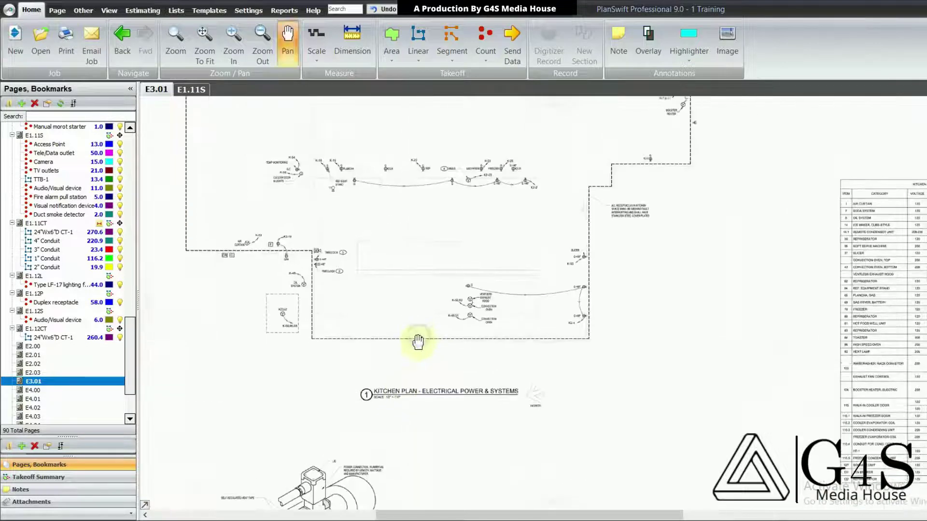
pyautogui.scroll(4, 417, 344)
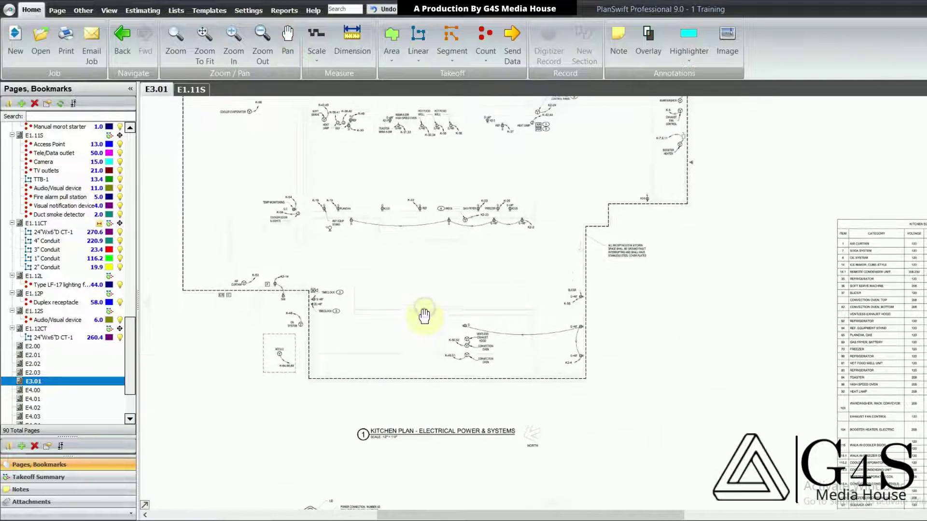
pyautogui.moveTo(420, 343); pyautogui.dragTo(461, 404)
pyautogui.scroll(-2, 455, 318)
pyautogui.scroll(-2, 445, 351)
pyautogui.moveTo(465, 307); pyautogui.dragTo(447, 367)
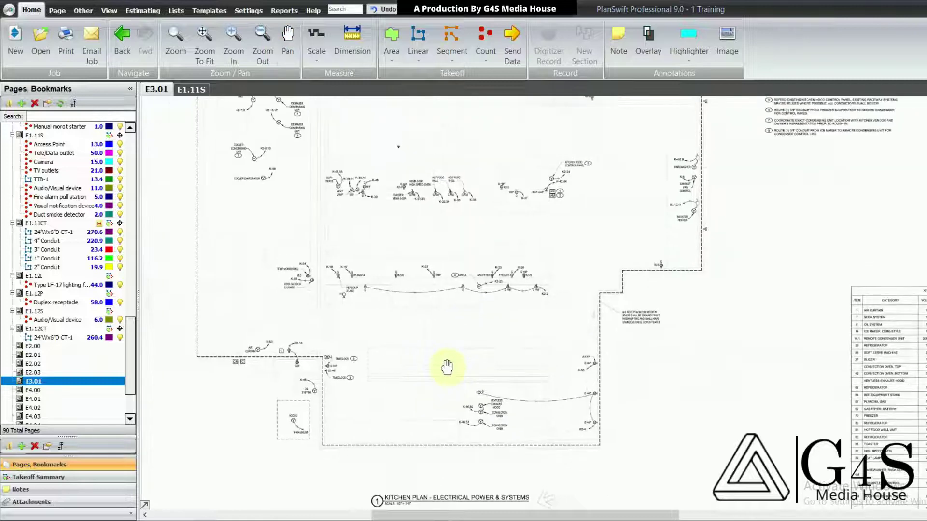
pyautogui.moveTo(446, 308); pyautogui.dragTo(421, 310)
pyautogui.scroll(-2, 444, 331)
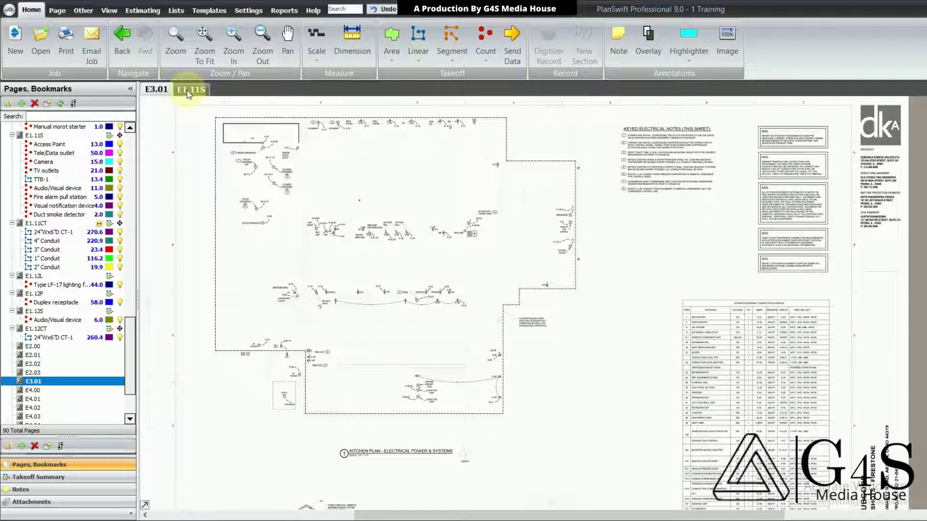
# - Open first floor power plan E1.11P and examine the dashed kitchen 106 boundary and its callout to detail 1 on E3.01
pyautogui.click(187, 90)
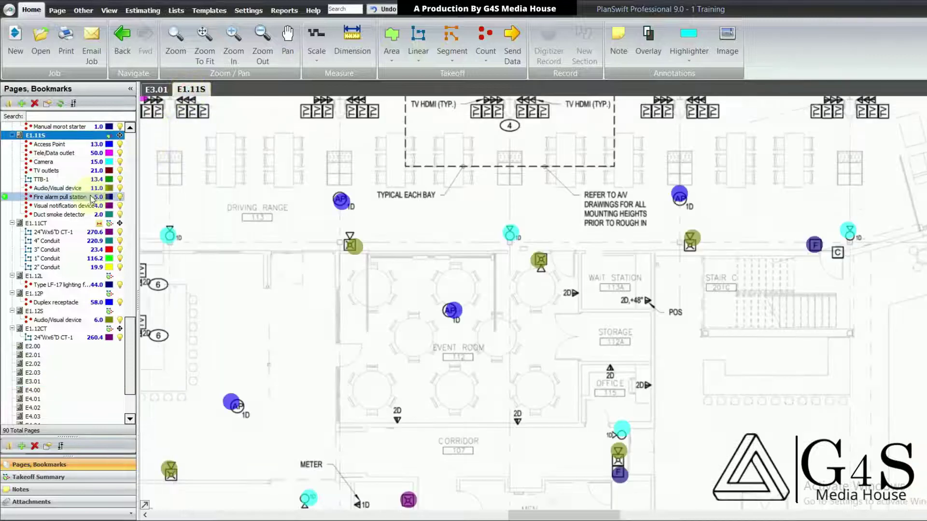
pyautogui.scroll(3, 93, 200)
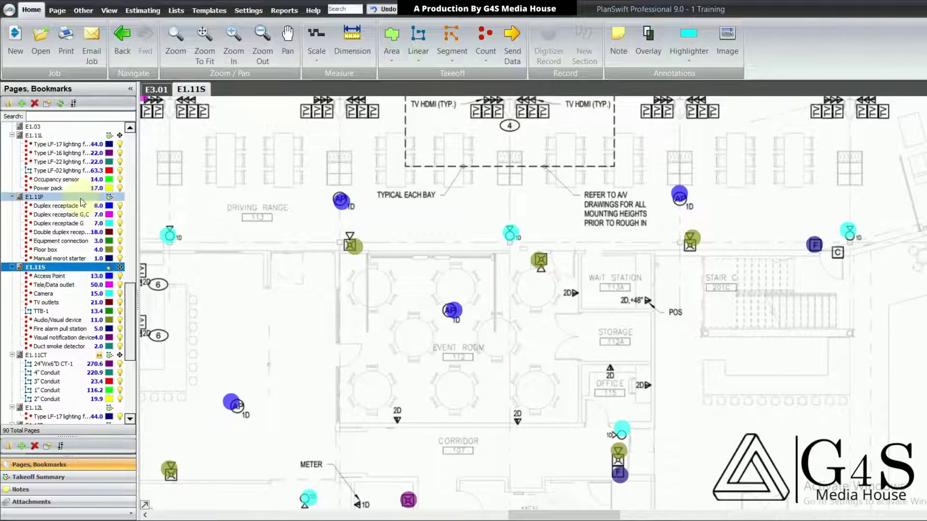
pyautogui.click(80, 198)
pyautogui.scroll(4, 456, 393)
pyautogui.moveTo(442, 344); pyautogui.dragTo(468, 222)
pyautogui.scroll(4, 439, 286)
pyautogui.moveTo(438, 252); pyautogui.dragTo(465, 290)
pyautogui.scroll(-2, 455, 247)
pyautogui.moveTo(393, 232); pyautogui.dragTo(477, 220)
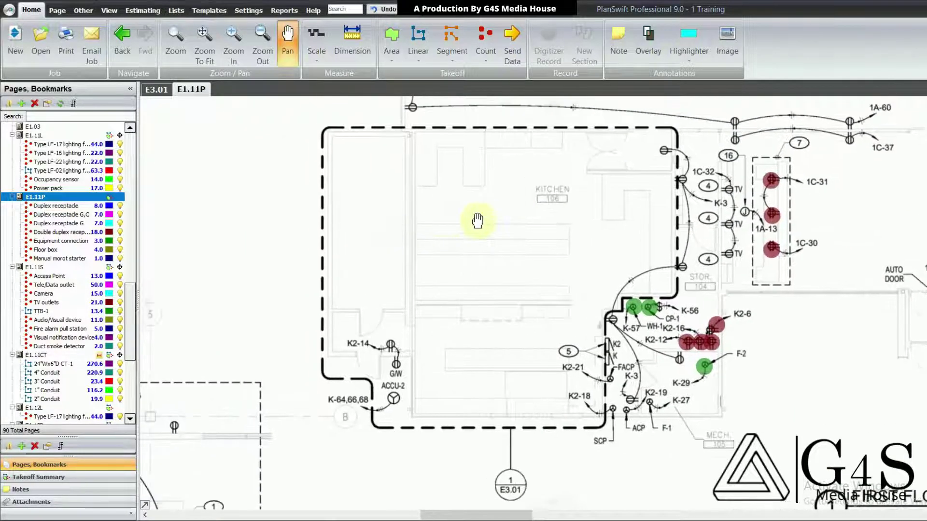
pyautogui.moveTo(484, 275); pyautogui.dragTo(433, 259)
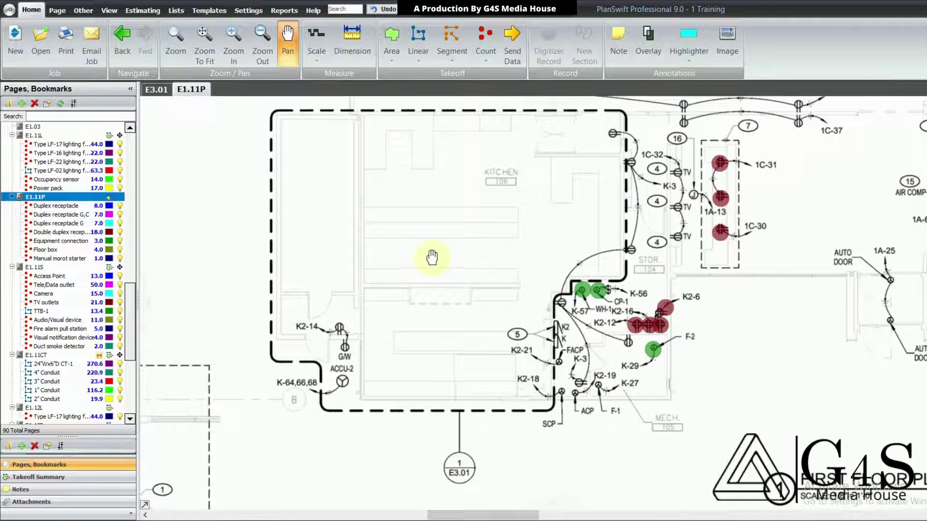
pyautogui.moveTo(465, 399); pyautogui.dragTo(462, 381)
pyautogui.moveTo(473, 456); pyautogui.dragTo(467, 430)
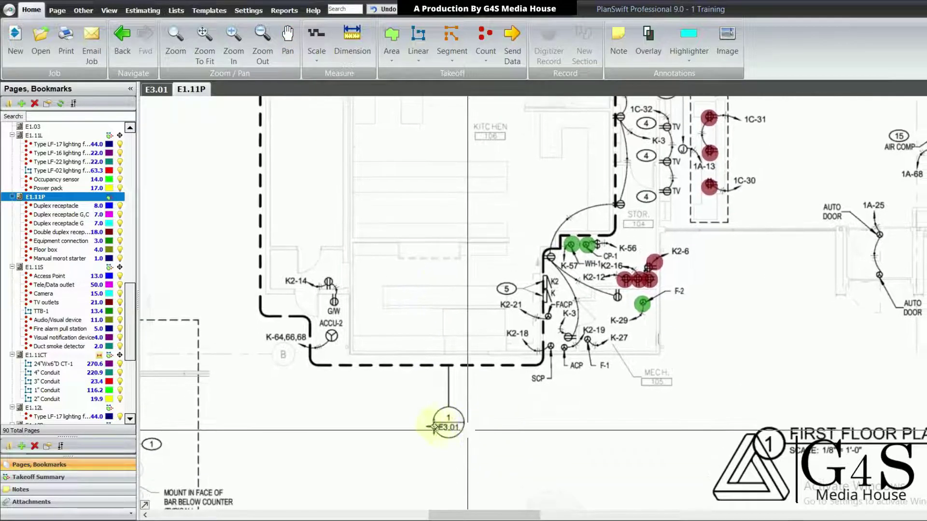
pyautogui.moveTo(423, 405); pyautogui.dragTo(469, 437)
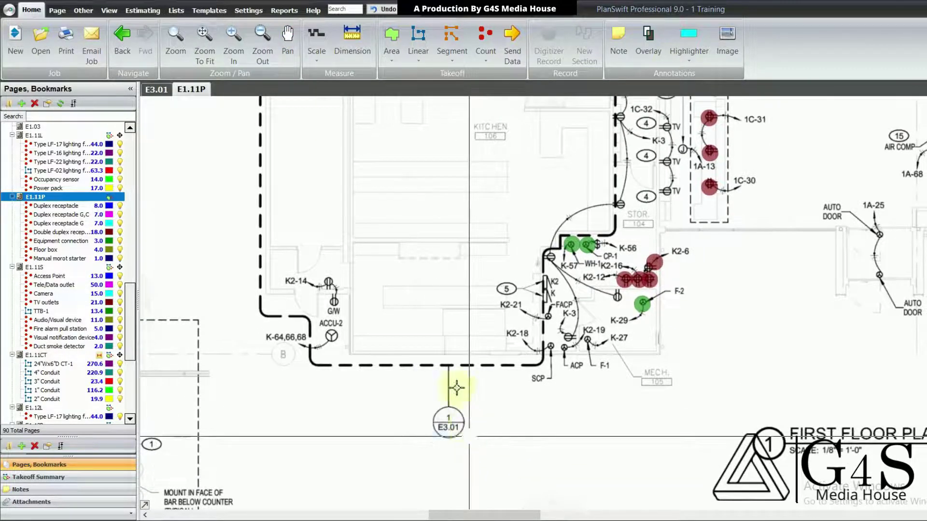
pyautogui.moveTo(449, 357); pyautogui.dragTo(449, 372)
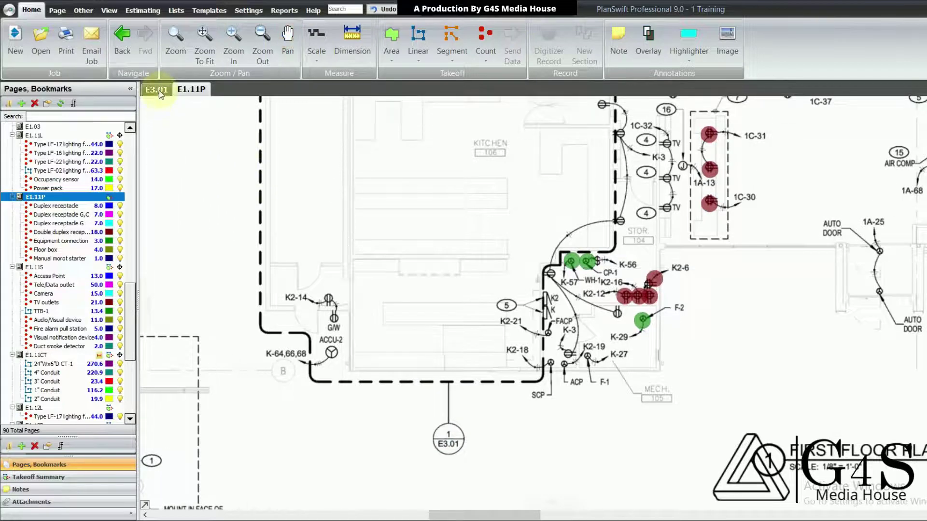
# - Return to kitchen plan E3.01 and examine the receptacles and equipment connections around the plancha, ansul and gas fryer
pyautogui.click(160, 92)
pyautogui.moveTo(424, 320); pyautogui.dragTo(428, 302)
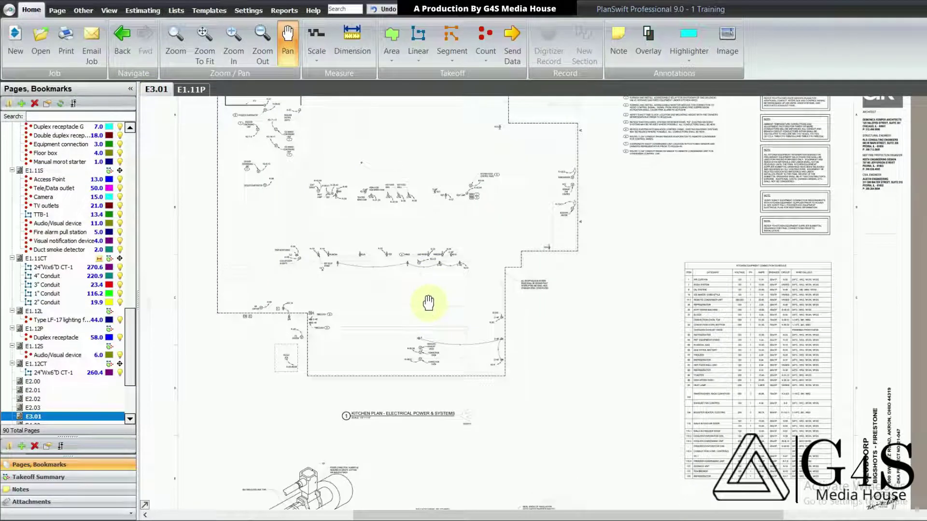
pyautogui.press('Escape')
pyautogui.scroll(3, 395, 393)
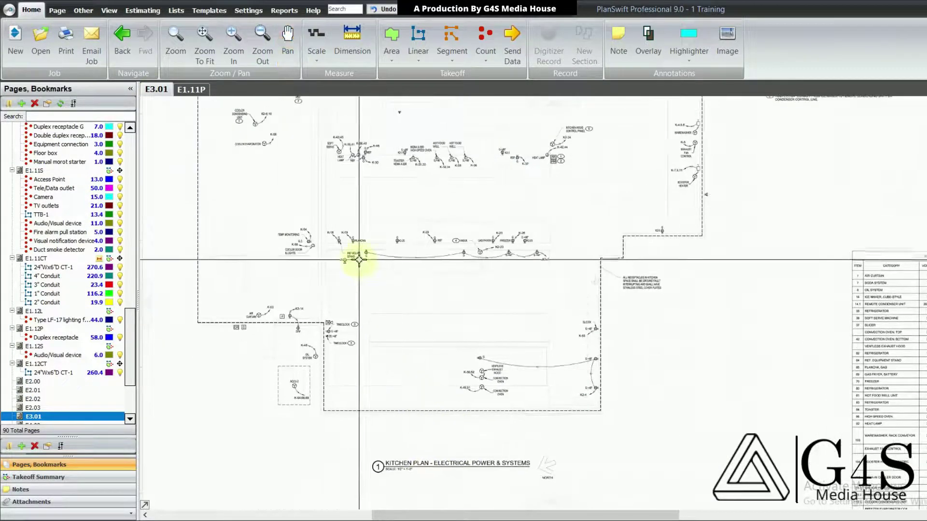
pyautogui.scroll(1, 360, 260)
pyautogui.moveTo(374, 250); pyautogui.dragTo(413, 381)
pyautogui.scroll(1, 401, 293)
pyautogui.scroll(1, 401, 294)
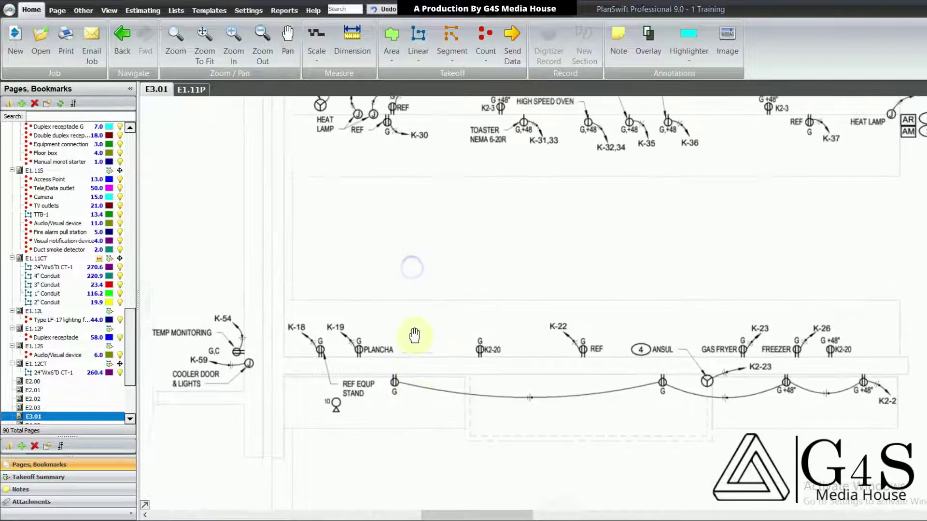
pyautogui.press('Escape')
pyautogui.scroll(-4, 415, 305)
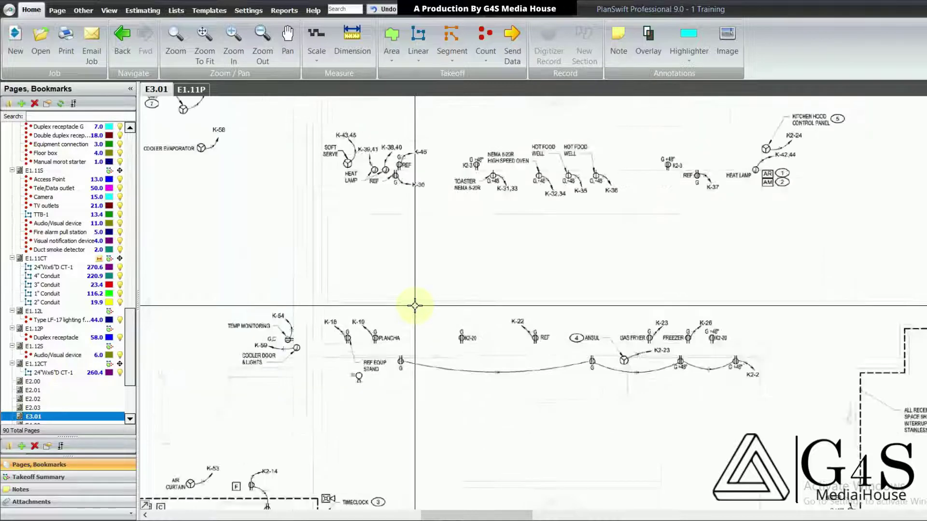
# - Examine the kitchen plan's remaining connections, from the freezer and ice maker units past the hot food wells to the convection ovens
pyautogui.scroll(1, 265, 209)
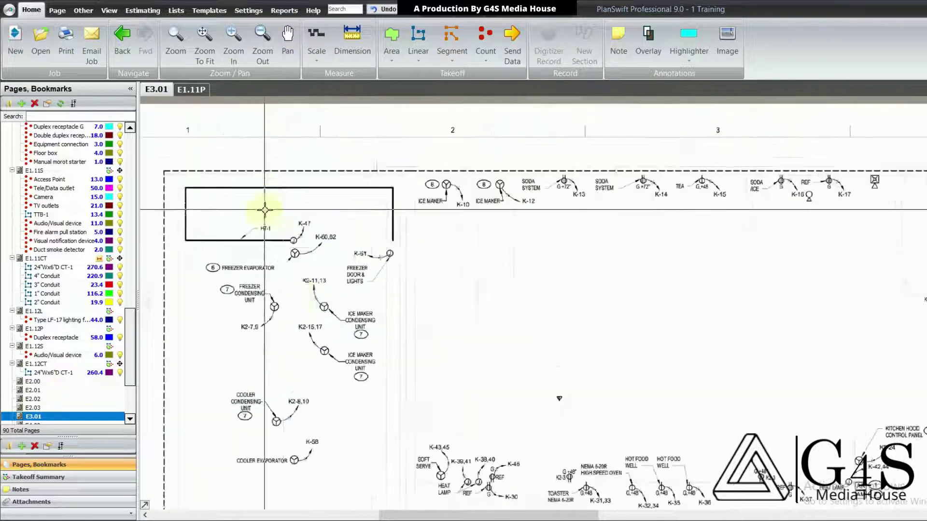
pyautogui.moveTo(301, 298); pyautogui.dragTo(298, 284)
pyautogui.moveTo(433, 319); pyautogui.dragTo(423, 278)
pyautogui.moveTo(557, 319); pyautogui.dragTo(492, 238)
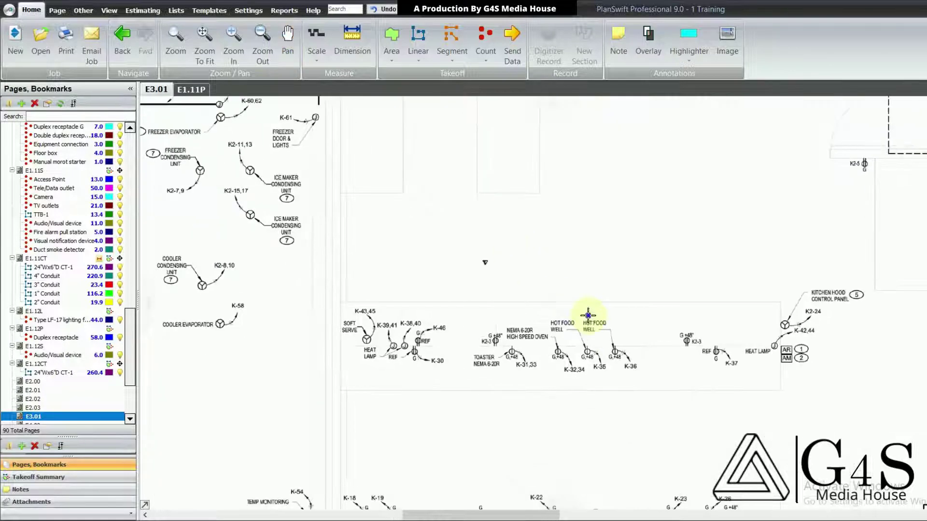
pyautogui.moveTo(587, 319); pyautogui.dragTo(500, 254)
pyautogui.moveTo(521, 332)
pyautogui.mouseDown()
pyautogui.moveTo(513, 303)
pyautogui.moveTo(519, 256)
pyautogui.moveTo(515, 273)
pyautogui.mouseUp()
pyautogui.moveTo(513, 347); pyautogui.dragTo(514, 311)
pyautogui.scroll(-1, 514, 312)
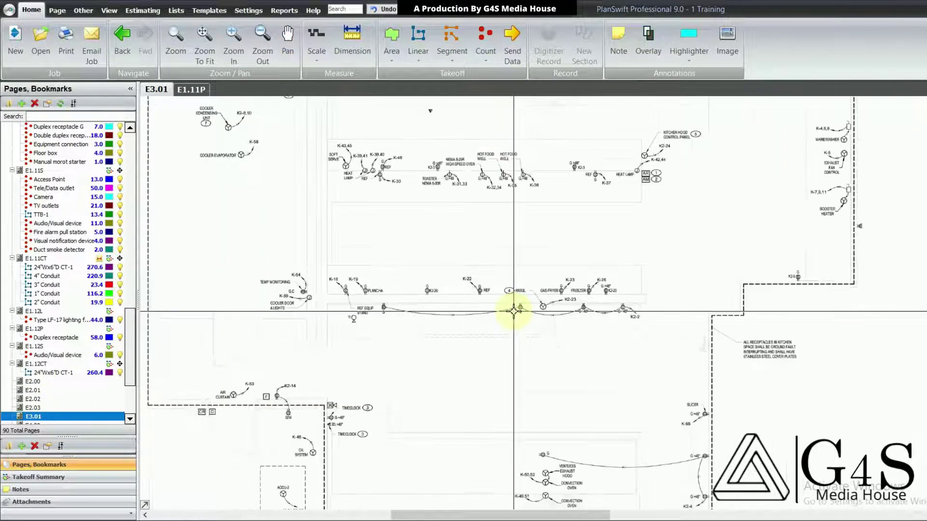
pyautogui.moveTo(558, 372); pyautogui.dragTo(561, 286)
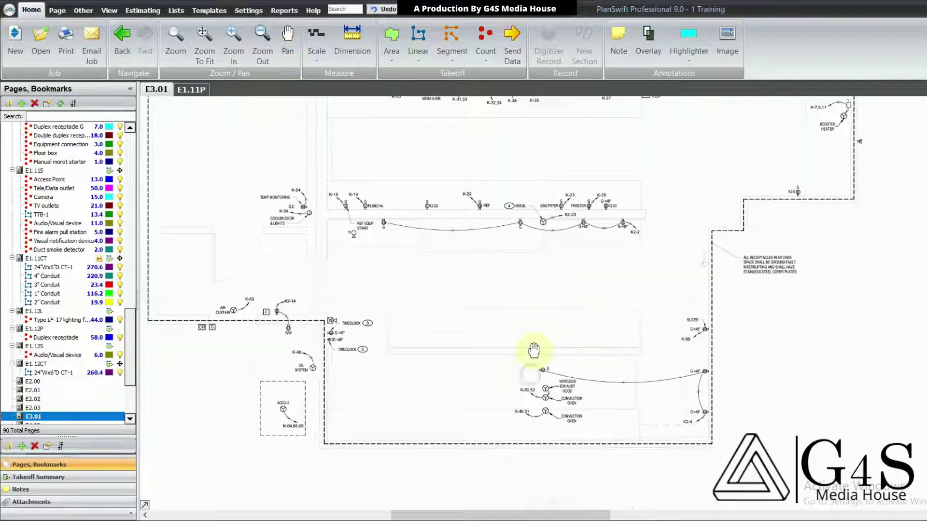
# - Examine the kitchen plan's connections around temp monitoring, the hot food wells, kitchen hood control panel and the plancha-to-freezer receptacle rows
pyautogui.moveTo(533, 350); pyautogui.dragTo(551, 400)
pyautogui.moveTo(472, 331); pyautogui.dragTo(482, 357)
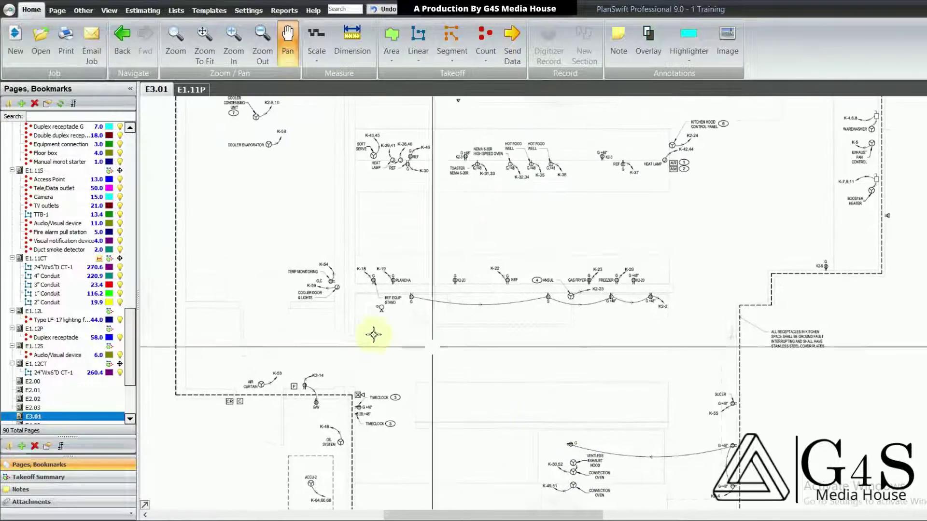
pyautogui.scroll(2, 342, 288)
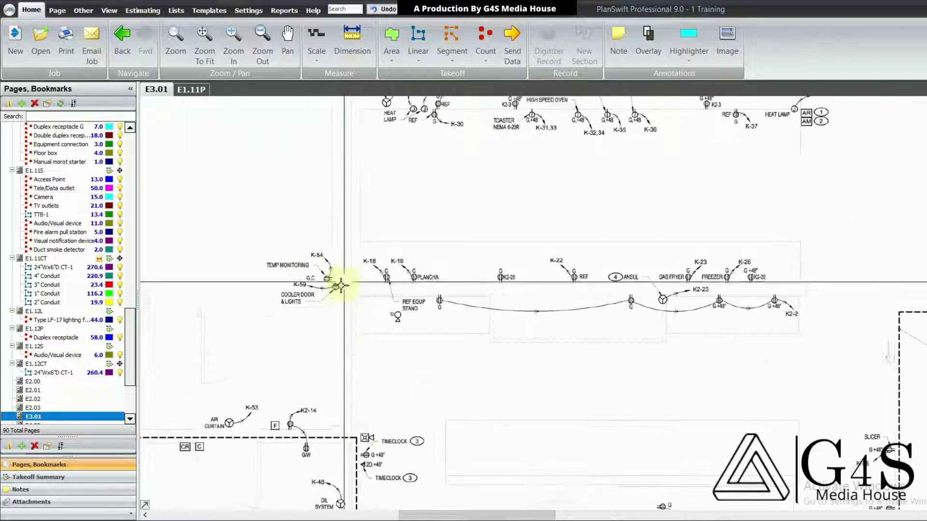
pyautogui.moveTo(404, 279); pyautogui.dragTo(387, 482)
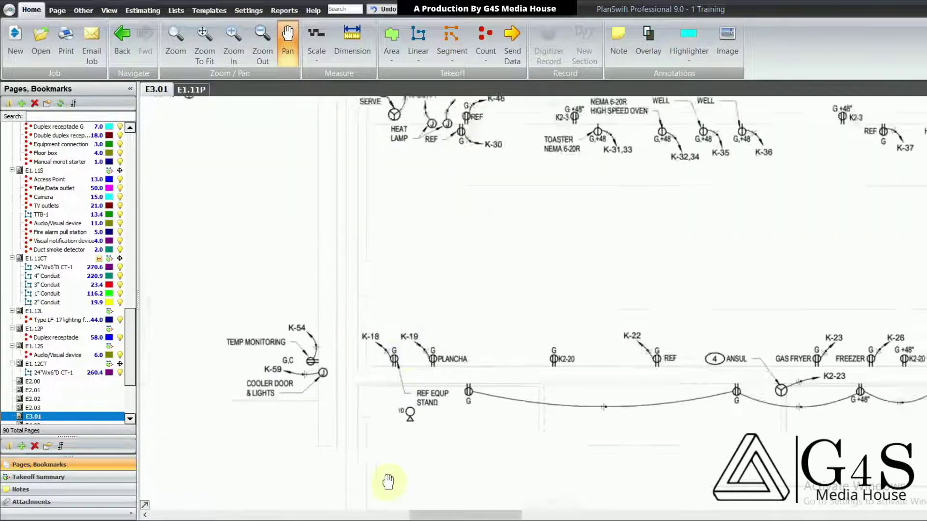
pyautogui.moveTo(444, 320); pyautogui.dragTo(443, 349)
pyautogui.moveTo(558, 338); pyautogui.dragTo(294, 316)
pyautogui.moveTo(755, 335); pyautogui.dragTo(508, 332)
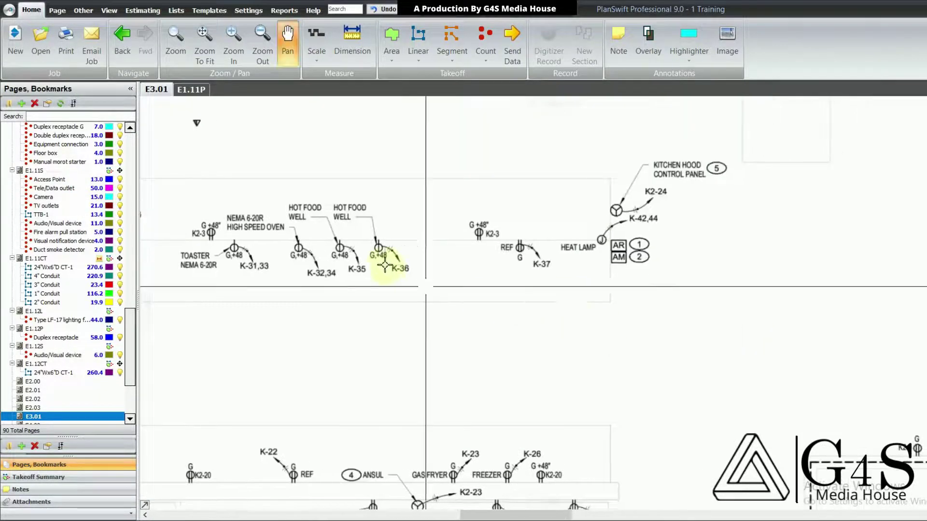
pyautogui.moveTo(411, 342); pyautogui.dragTo(469, 241)
pyautogui.moveTo(494, 366); pyautogui.dragTo(508, 248)
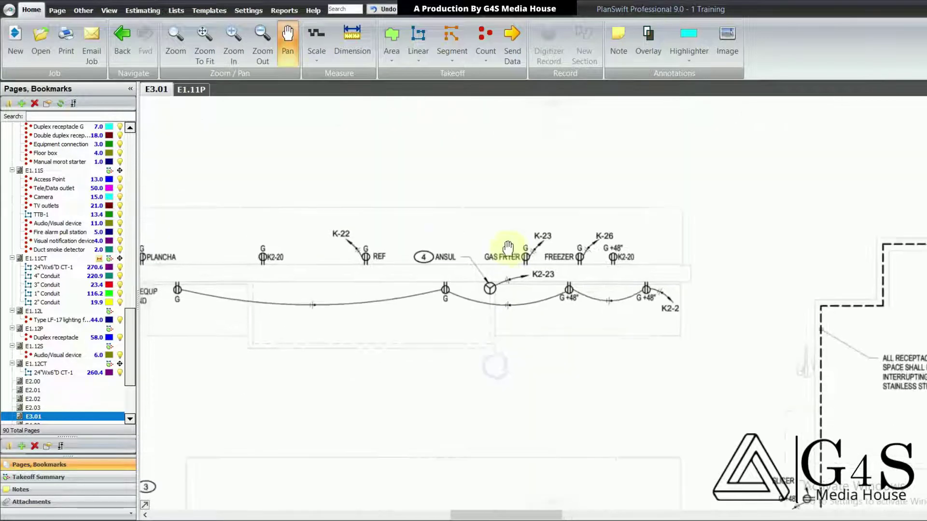
pyautogui.scroll(-1, 508, 249)
pyautogui.moveTo(526, 372); pyautogui.dragTo(529, 337)
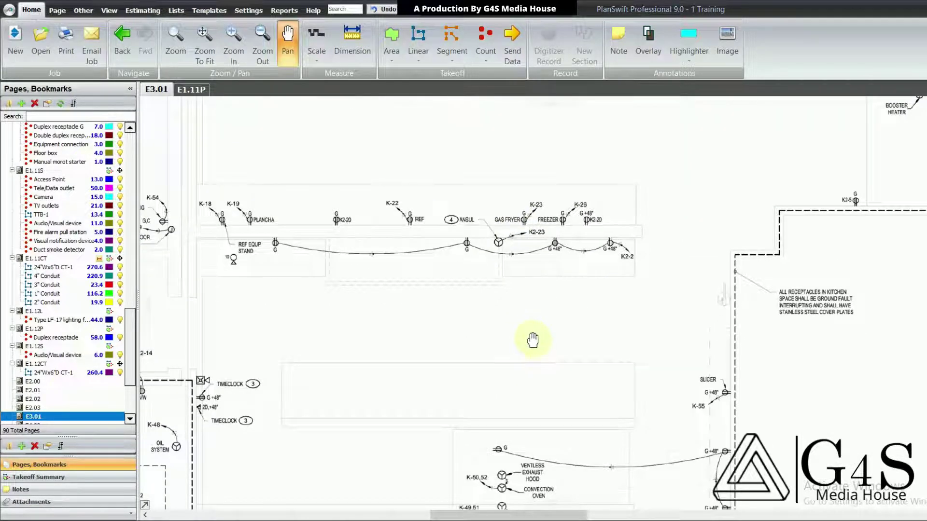
pyautogui.press('Escape')
pyautogui.scroll(3, 563, 283)
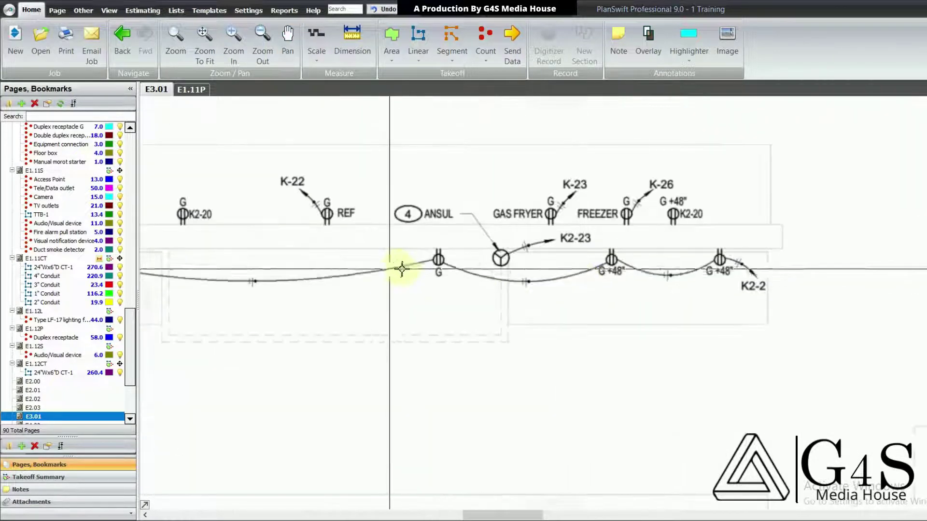
# - Reuse the Duplex receptacle G count from E1.11P on E3.01, marking the receptacles before the ansul, by the equipment stand, and at K-18, plancha, K2-20 and REF
pyautogui.scroll(3, 56, 236)
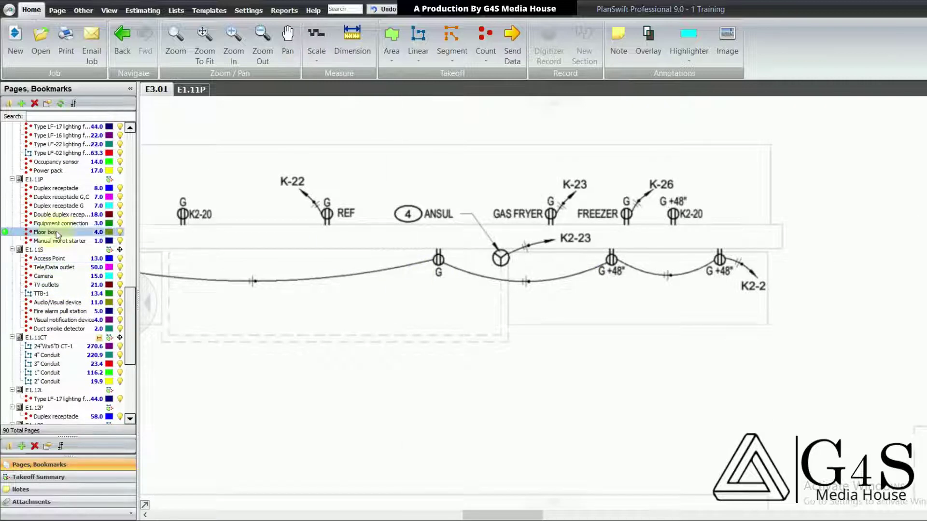
pyautogui.click(21, 207)
pyautogui.click(438, 260)
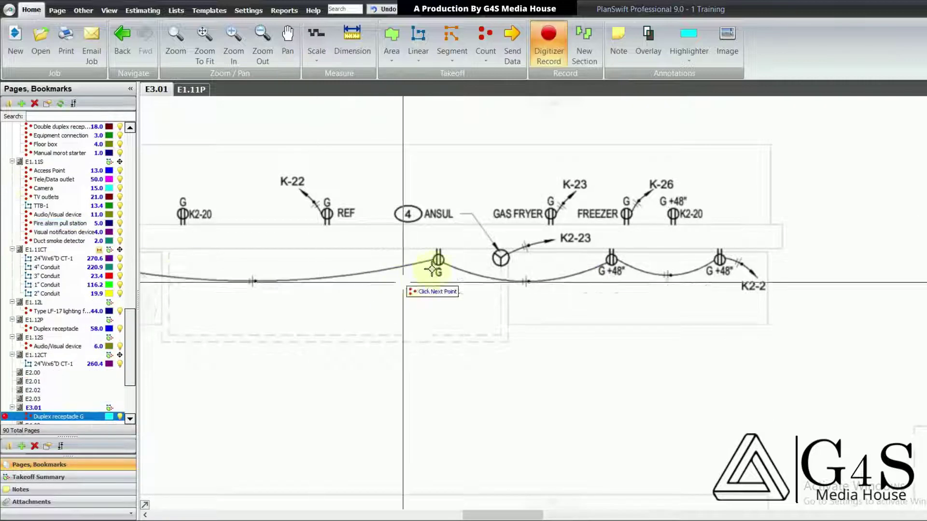
pyautogui.moveTo(434, 259)
pyautogui.mouseDown()
pyautogui.moveTo(695, 341)
pyautogui.moveTo(537, 340)
pyautogui.mouseUp()
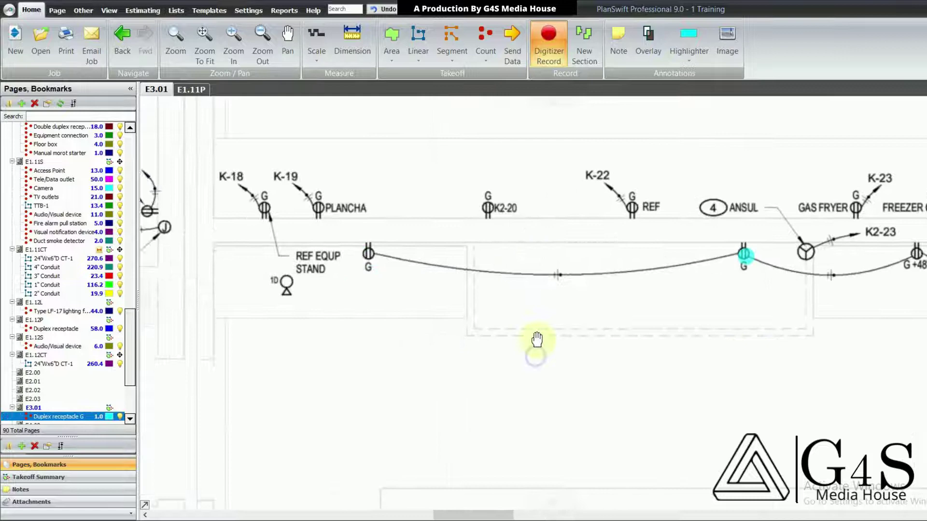
pyautogui.click(382, 259)
pyautogui.click(320, 205)
pyautogui.click(276, 201)
pyautogui.click(472, 207)
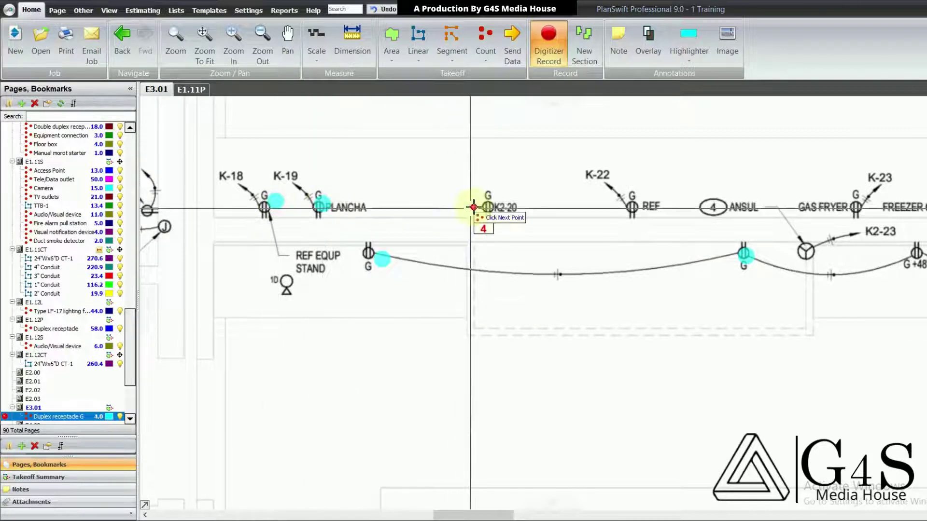
pyautogui.click(627, 200)
# - Add the gas fryer, freezer and K2-20 G +48" receptacles and the two G +48" receptacles on circuit K2-2 to the Duplex receptacle G count
pyautogui.moveTo(721, 225); pyautogui.dragTo(519, 247)
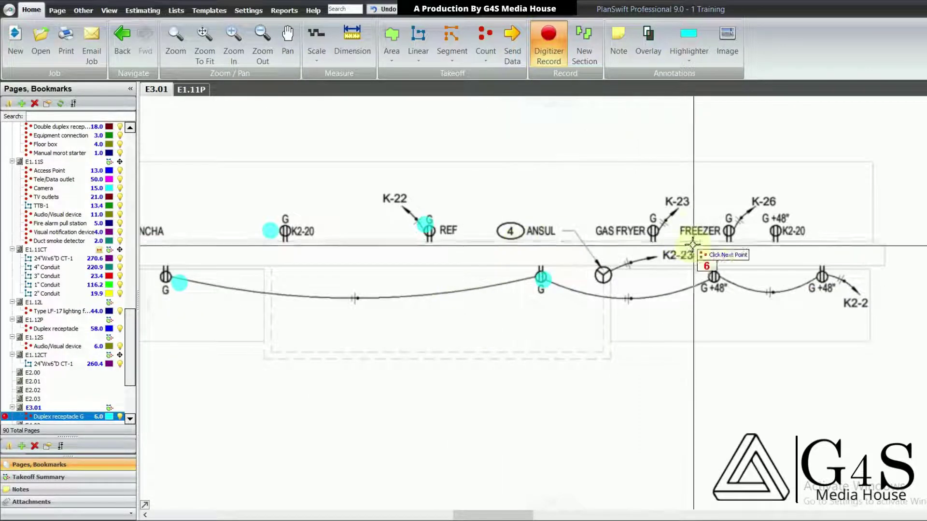
pyautogui.click(654, 228)
pyautogui.click(729, 231)
pyautogui.moveTo(721, 293); pyautogui.dragTo(688, 298)
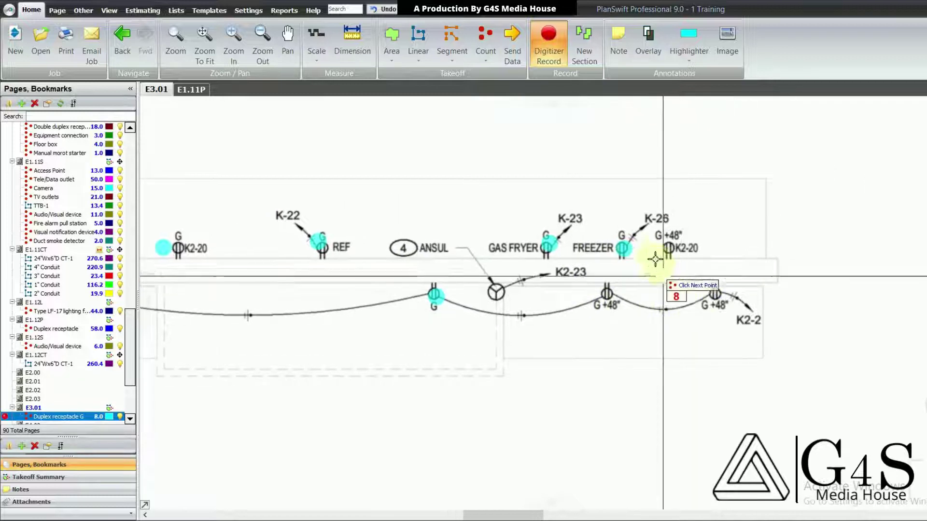
pyautogui.click(658, 252)
pyautogui.moveTo(669, 338); pyautogui.dragTo(624, 302)
pyautogui.click(563, 258)
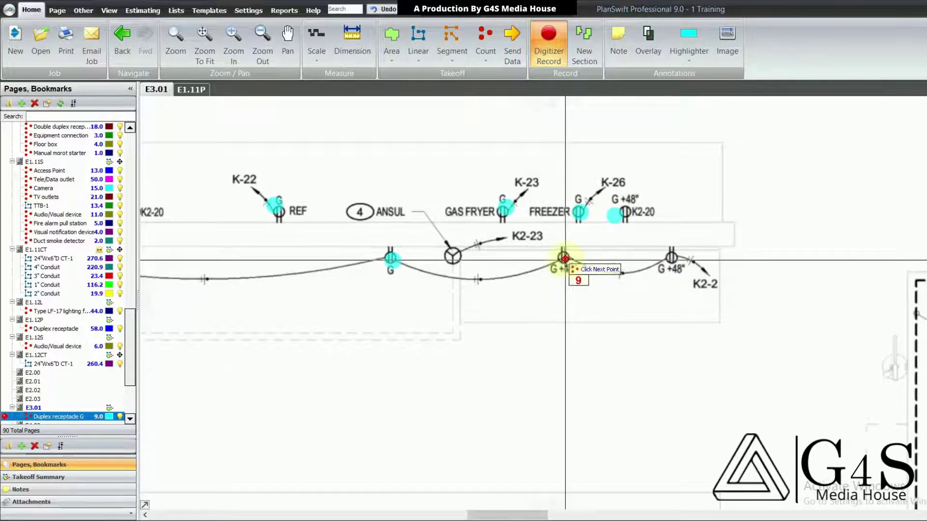
pyautogui.click(672, 258)
# - Check the temp monitoring and cooler door connections beside K-18, and end the Duplex receptacle G count recording
pyautogui.moveTo(529, 337); pyautogui.dragTo(731, 326)
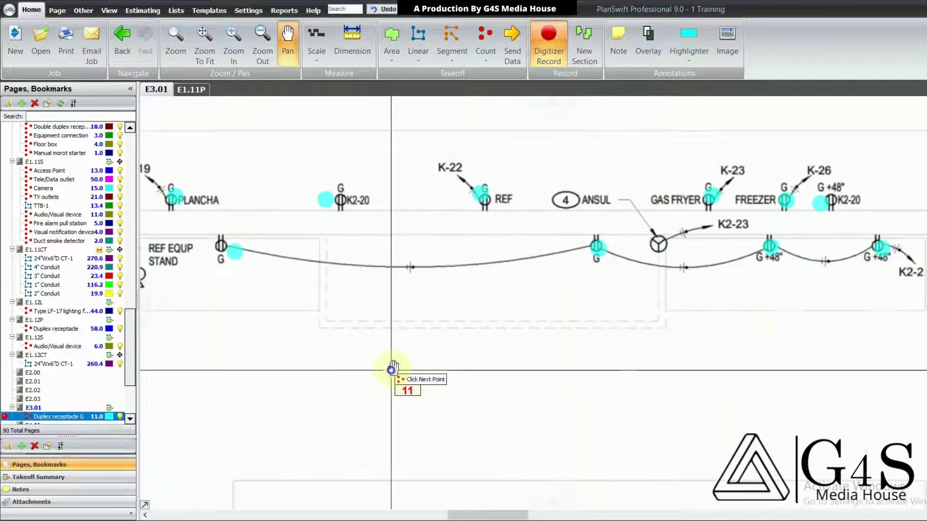
pyautogui.moveTo(393, 368); pyautogui.dragTo(506, 347)
pyautogui.moveTo(423, 345)
pyautogui.mouseDown()
pyautogui.moveTo(485, 381)
pyautogui.moveTo(772, 461)
pyautogui.mouseUp()
pyautogui.moveTo(543, 363); pyautogui.dragTo(500, 384)
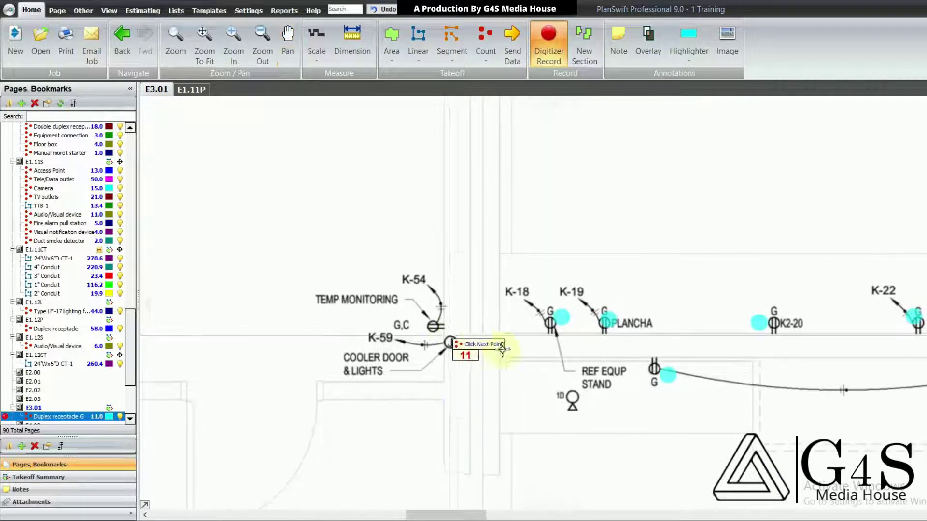
pyautogui.moveTo(462, 347); pyautogui.dragTo(439, 363)
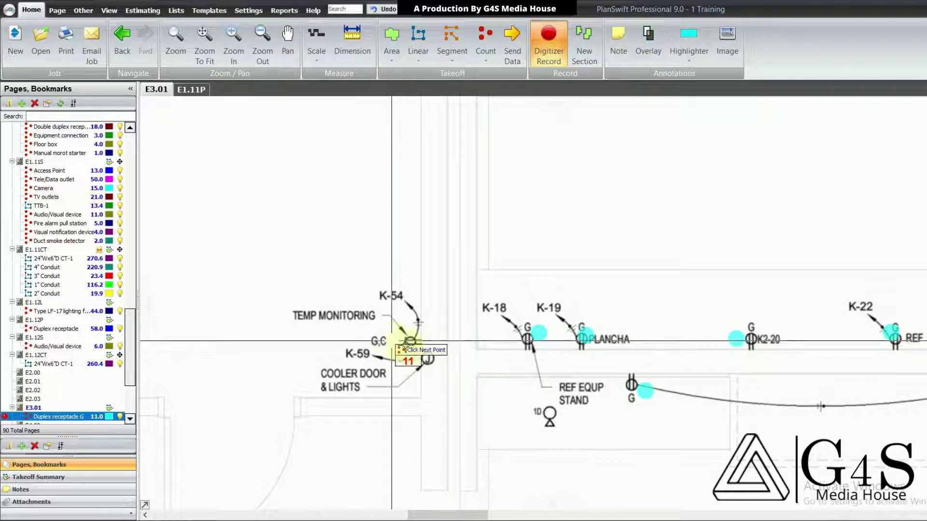
pyautogui.moveTo(695, 327); pyautogui.dragTo(513, 329)
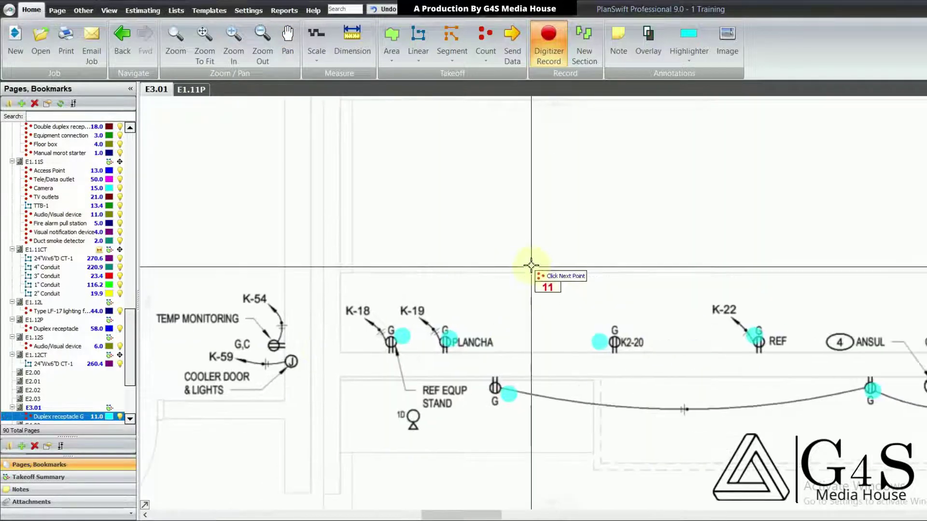
pyautogui.rightClick(533, 265)
pyautogui.click(555, 289)
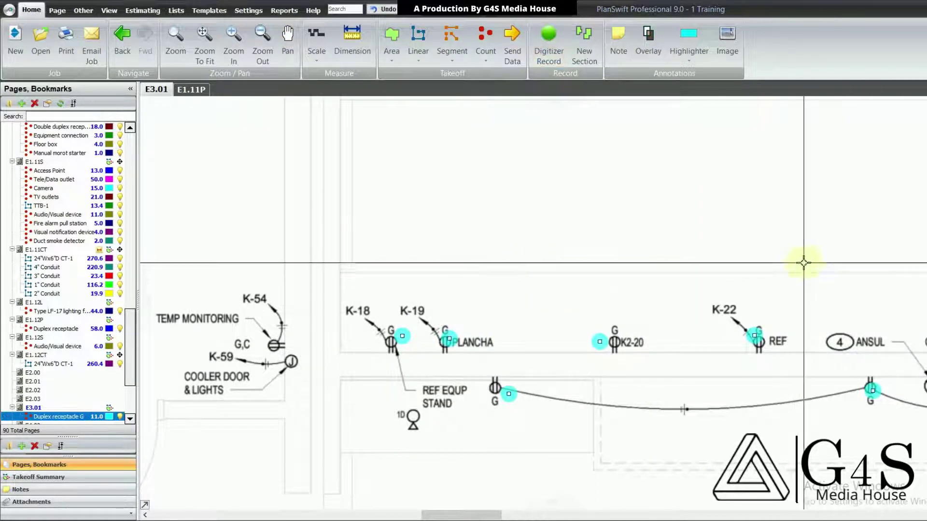
# - Examine the marked receptacles up close from REF to freezer, including the ansul connection with keyed note 4 and circuit K2-23
pyautogui.moveTo(803, 260); pyautogui.dragTo(521, 267)
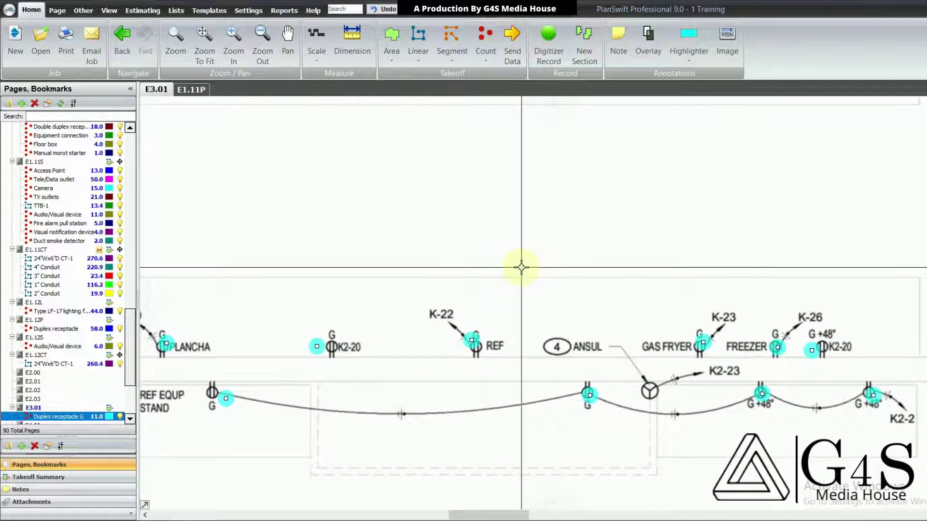
pyautogui.scroll(3, 517, 355)
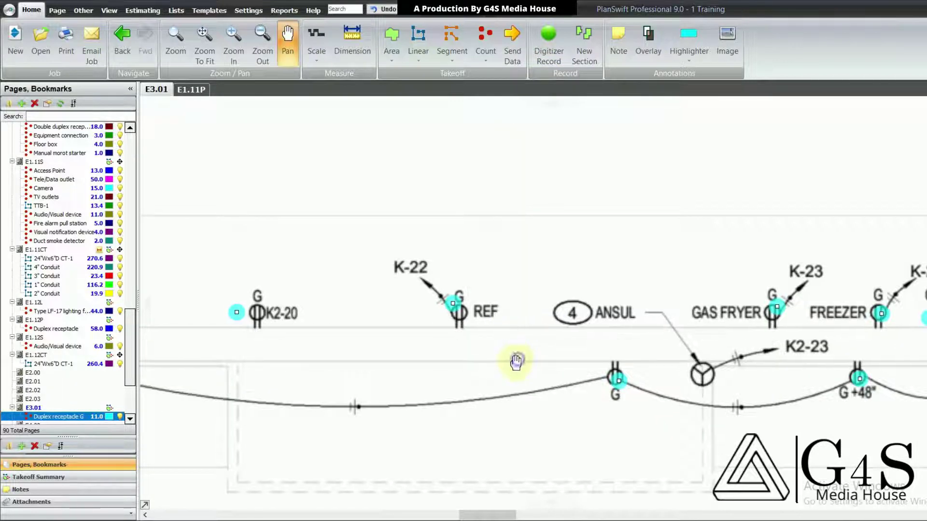
pyautogui.moveTo(515, 361); pyautogui.dragTo(515, 363)
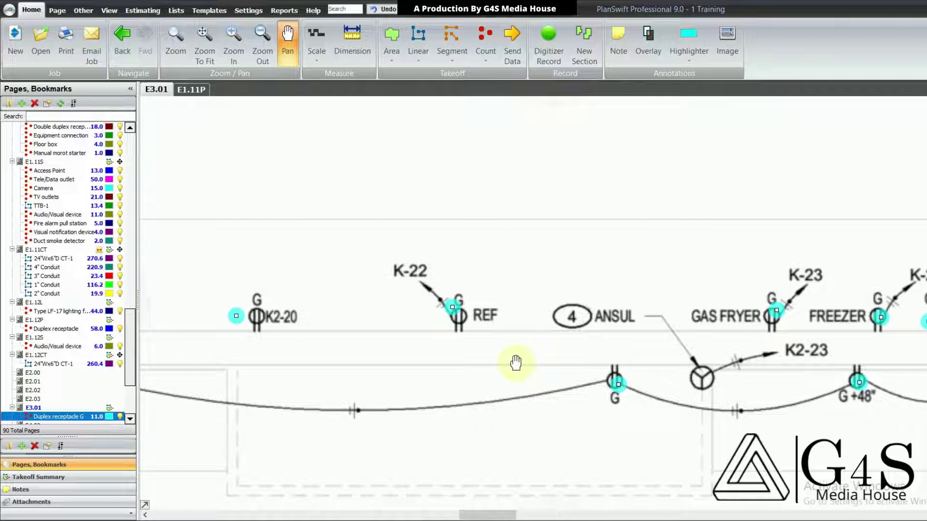
pyautogui.scroll(2, 496, 328)
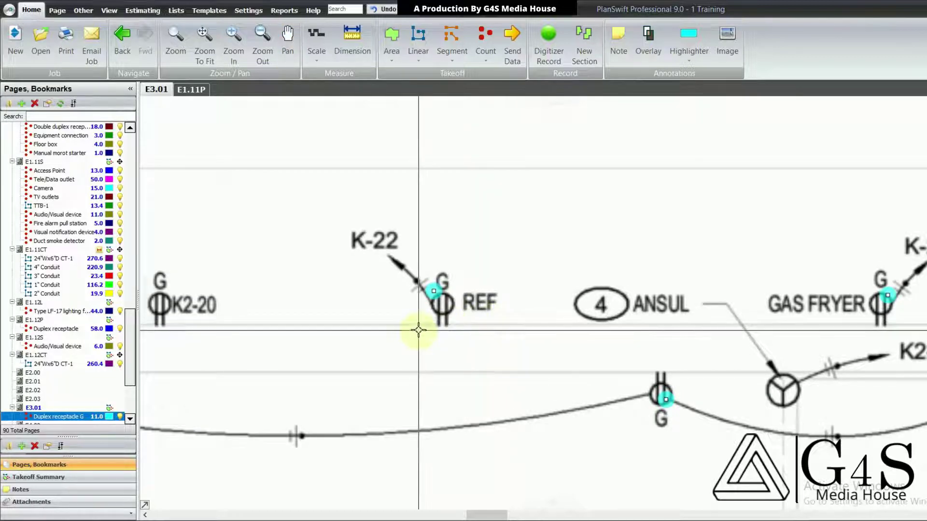
pyautogui.moveTo(522, 330); pyautogui.dragTo(518, 333)
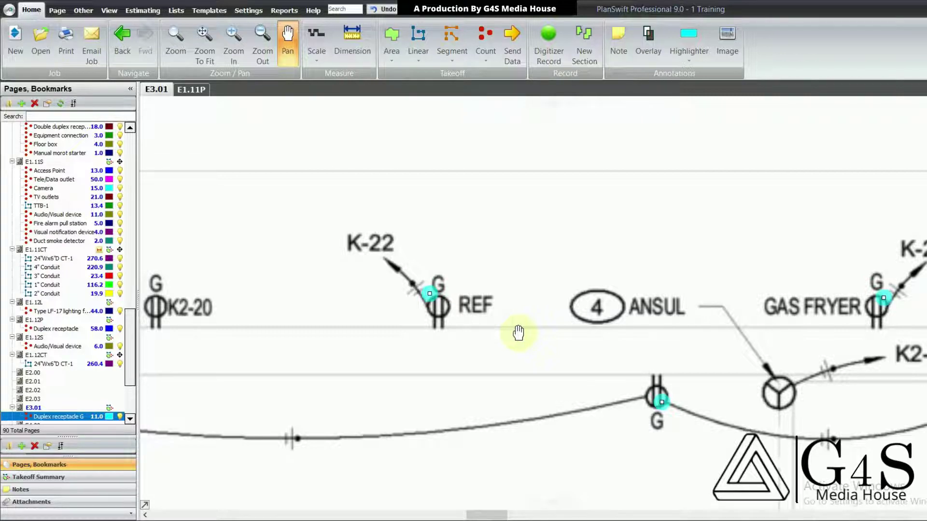
pyautogui.moveTo(519, 333); pyautogui.dragTo(462, 337)
pyautogui.moveTo(741, 346); pyautogui.dragTo(462, 334)
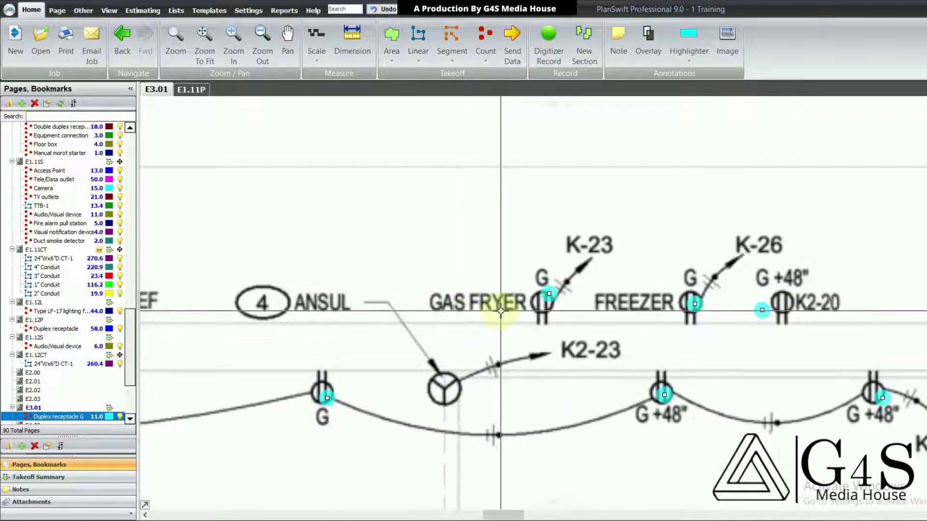
pyautogui.scroll(2, 498, 321)
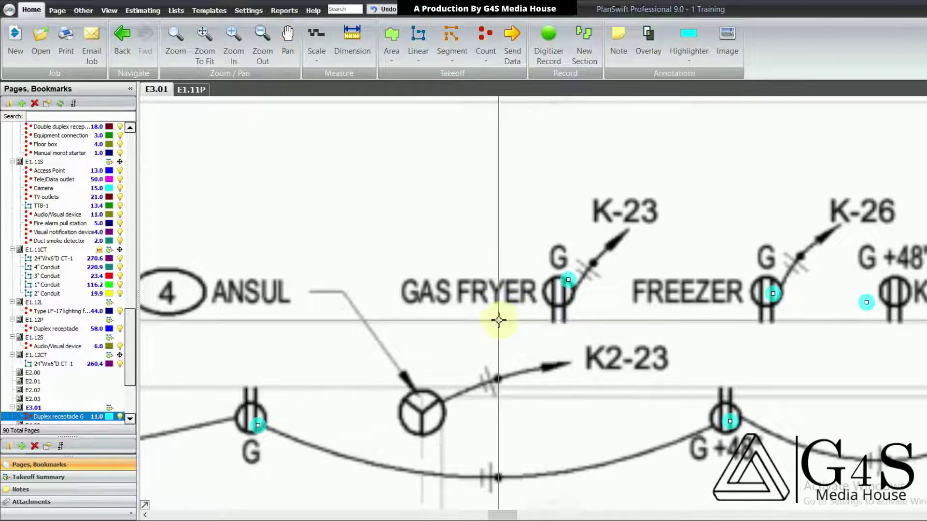
pyautogui.moveTo(728, 352); pyautogui.dragTo(474, 344)
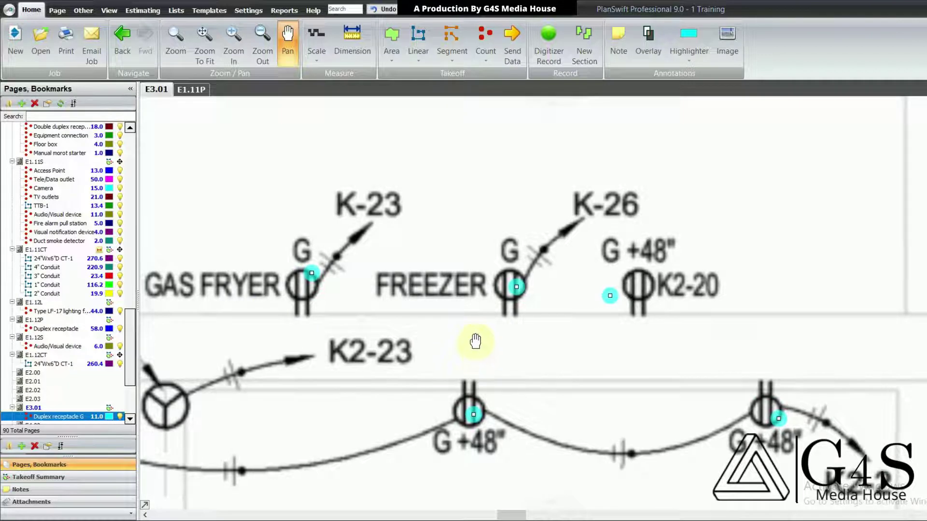
pyautogui.scroll(-3, 646, 249)
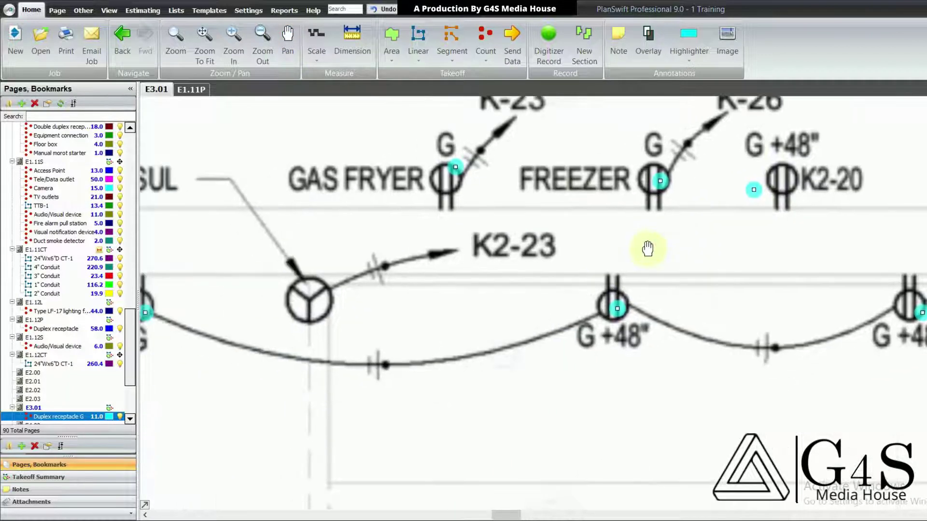
pyautogui.moveTo(519, 337); pyautogui.dragTo(504, 315)
pyautogui.moveTo(513, 314); pyautogui.dragTo(581, 381)
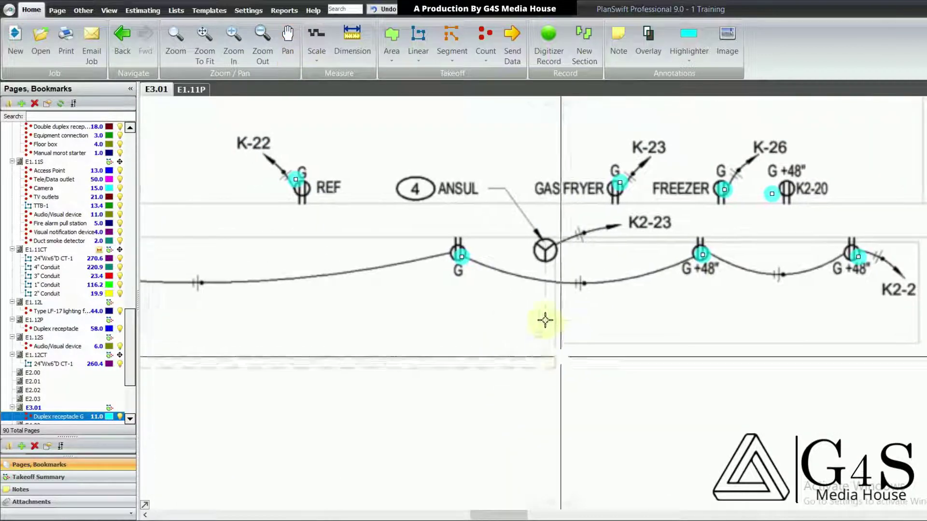
pyautogui.moveTo(548, 264); pyautogui.dragTo(571, 290)
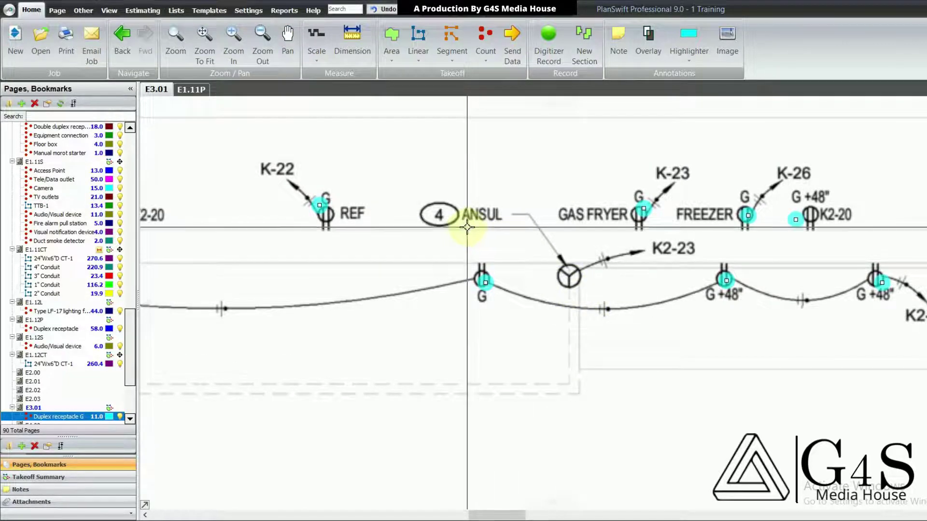
# - Read the keyed electrical notes on E3.01 for the ansul system and kitchen hood control panel, and return to the kitchen plan
pyautogui.moveTo(471, 227); pyautogui.dragTo(471, 349)
pyautogui.scroll(-3, 478, 288)
pyautogui.scroll(-1, 473, 351)
pyautogui.moveTo(574, 309); pyautogui.dragTo(545, 351)
pyautogui.moveTo(732, 312); pyautogui.dragTo(459, 399)
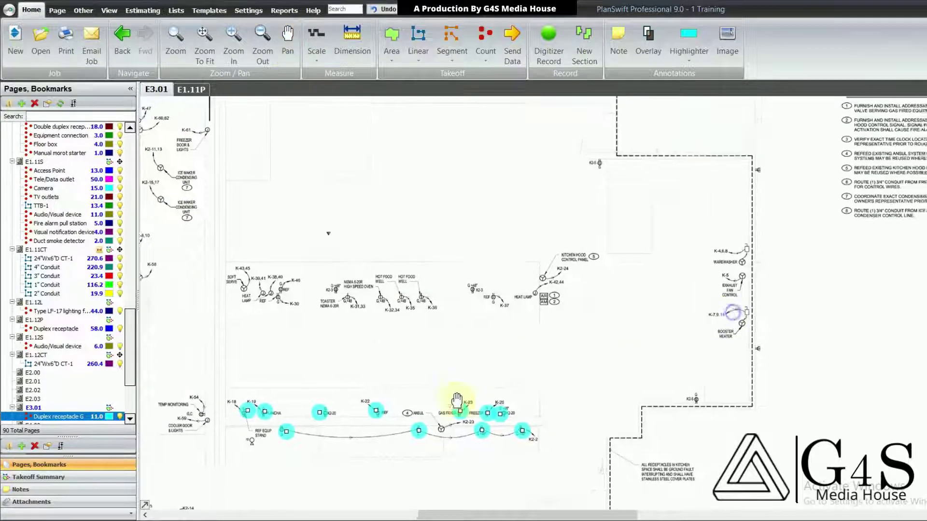
pyautogui.scroll(2, 648, 261)
pyautogui.moveTo(649, 268); pyautogui.dragTo(633, 294)
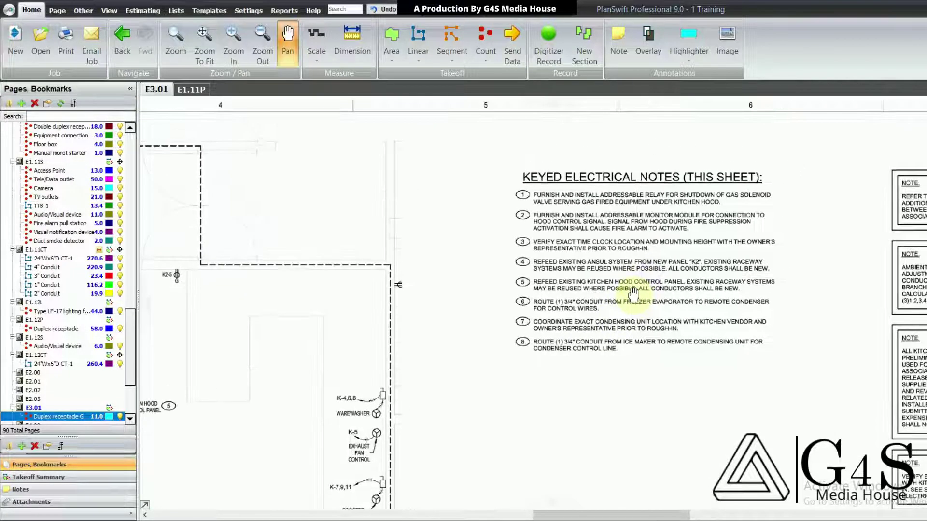
pyautogui.scroll(2, 635, 297)
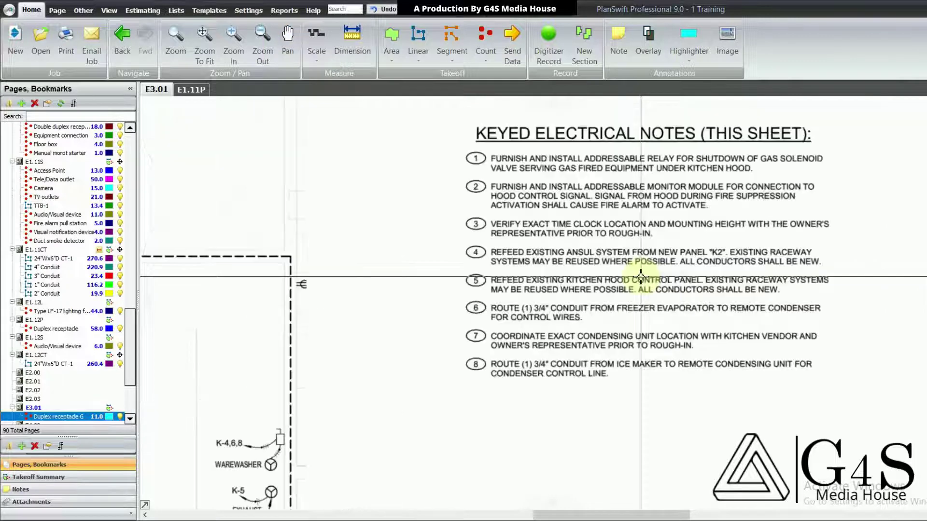
pyautogui.moveTo(637, 303); pyautogui.dragTo(603, 300)
pyautogui.scroll(2, 619, 282)
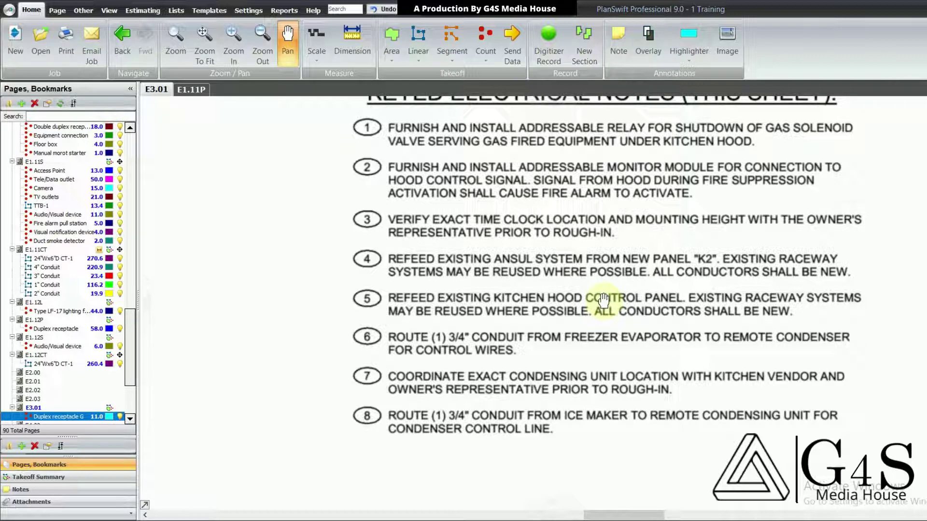
pyautogui.moveTo(515, 341); pyautogui.dragTo(765, 226)
pyautogui.scroll(-3, 743, 246)
pyautogui.moveTo(410, 347); pyautogui.dragTo(552, 262)
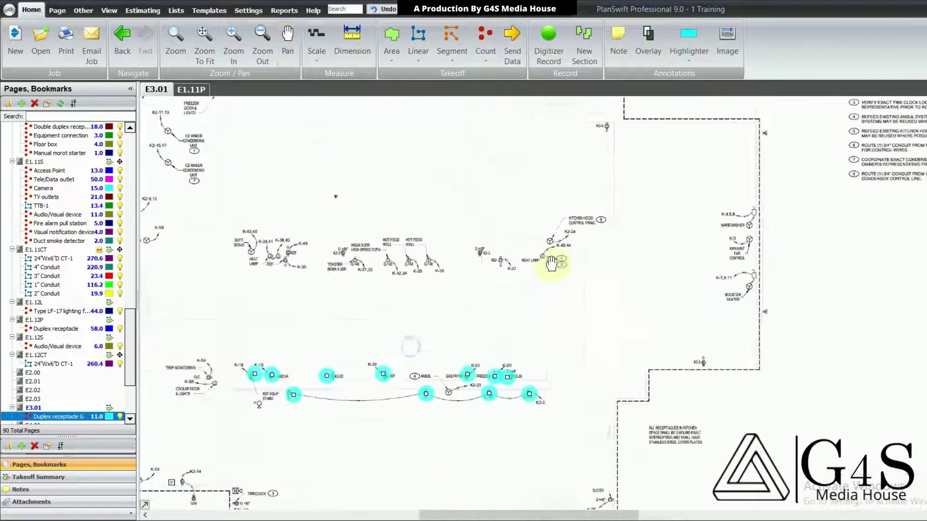
# - Look over the unmarked equipment row from soft serve to heat lamp and the area below the temp monitoring connection on the kitchen plan
pyautogui.moveTo(481, 328); pyautogui.dragTo(566, 295)
pyautogui.moveTo(337, 424); pyautogui.dragTo(523, 373)
pyautogui.scroll(5, 488, 282)
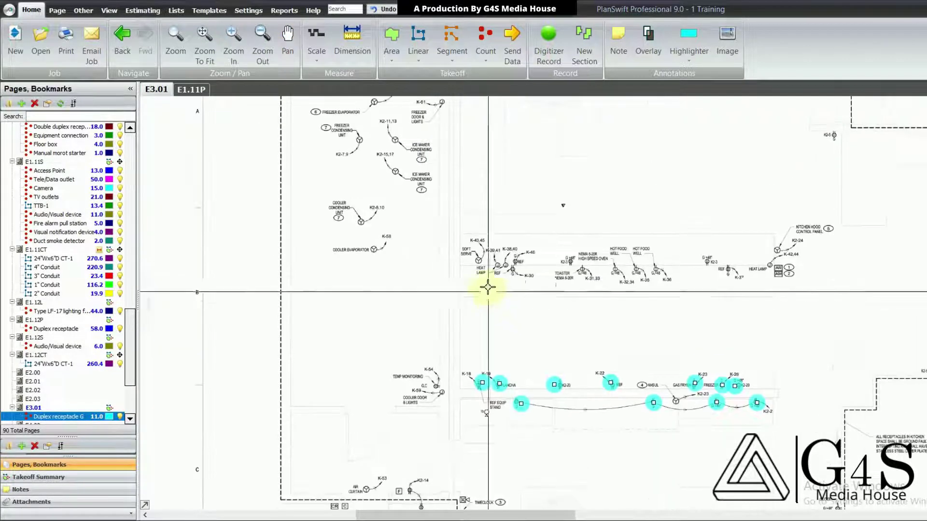
pyautogui.moveTo(490, 277); pyautogui.dragTo(411, 258)
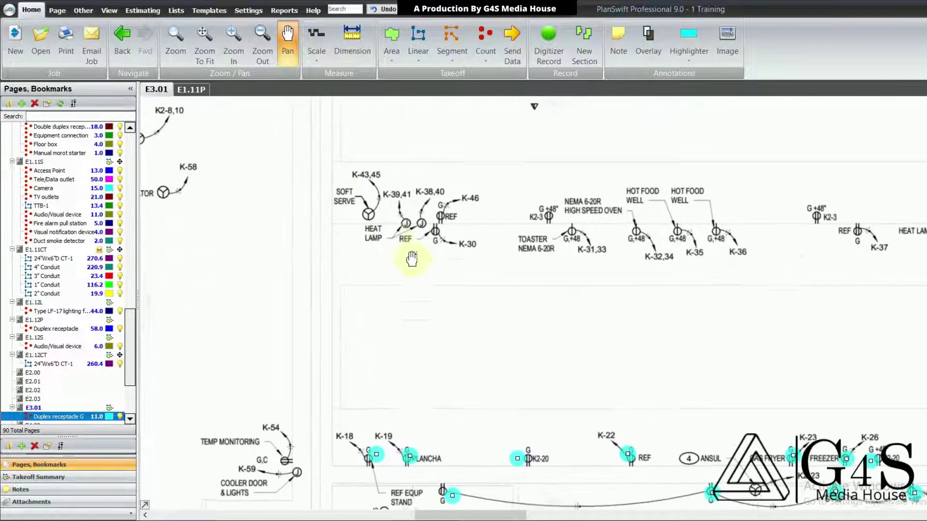
pyautogui.scroll(-2, 412, 258)
pyautogui.moveTo(422, 428); pyautogui.dragTo(431, 323)
pyautogui.moveTo(356, 361); pyautogui.dragTo(364, 271)
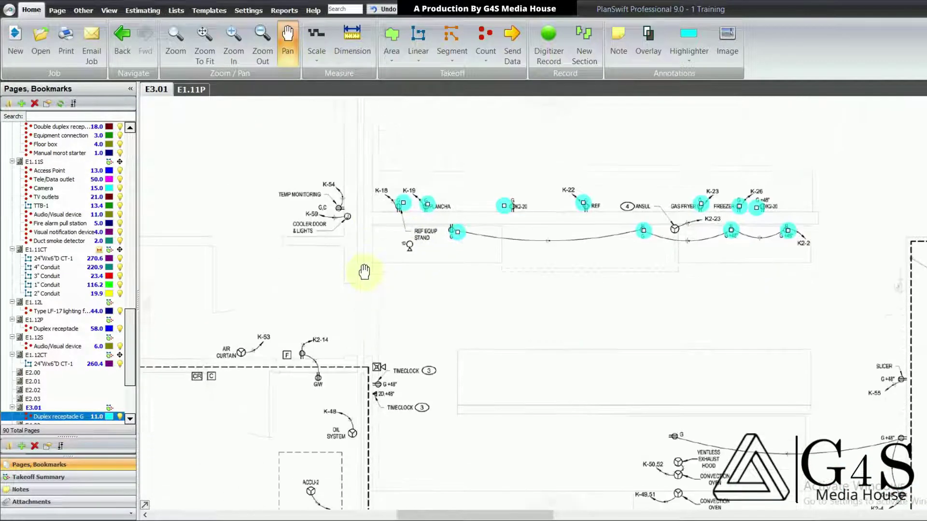
# - Examine the ansul connection with keyed note 4 and the marked receptacles around the gas fryer and freezer up close
pyautogui.scroll(1, 575, 242)
pyautogui.moveTo(786, 285); pyautogui.dragTo(638, 347)
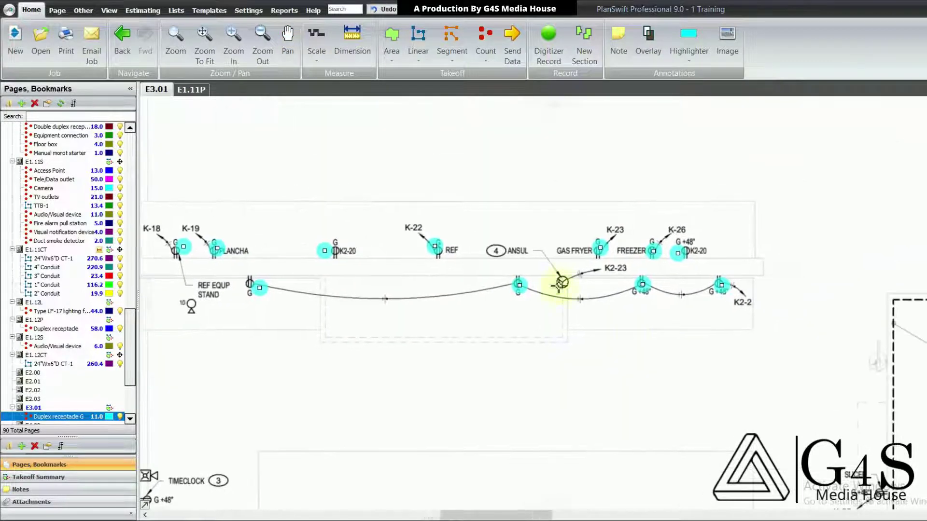
pyautogui.scroll(2, 560, 284)
pyautogui.moveTo(617, 303); pyautogui.dragTo(547, 330)
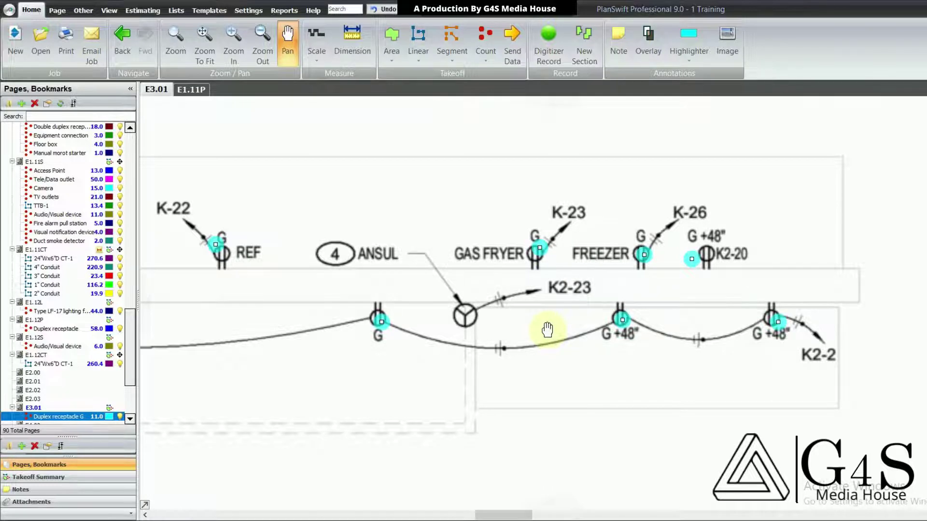
pyautogui.moveTo(547, 329); pyautogui.dragTo(543, 360)
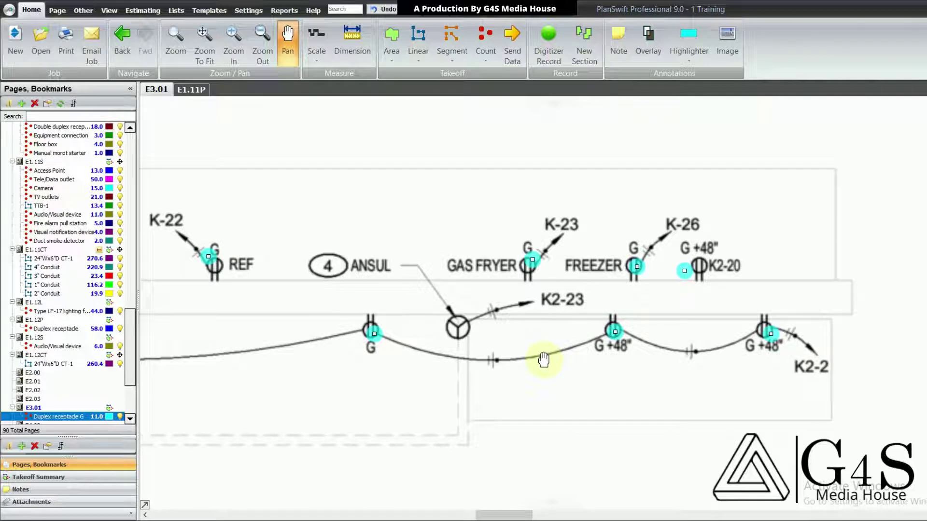
pyautogui.press('Escape')
pyautogui.scroll(-5, 531, 318)
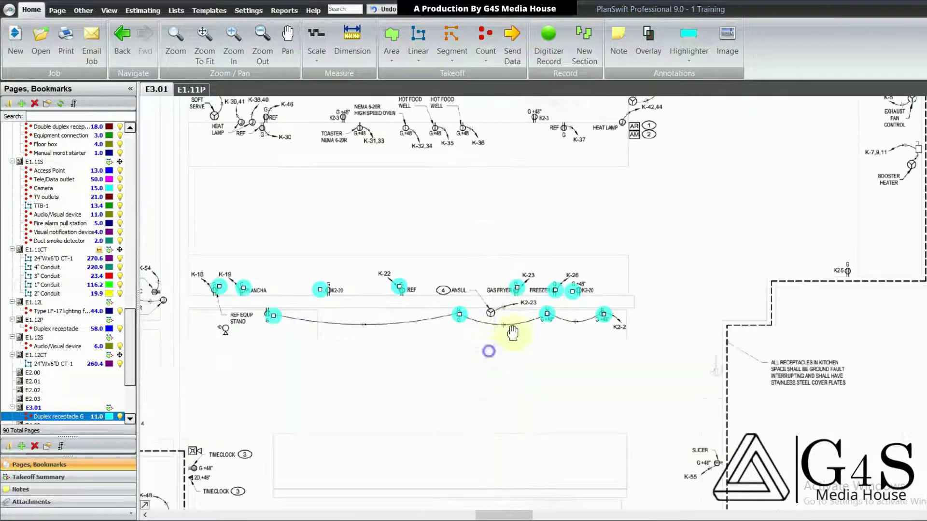
# - Review the rest of kitchen plan E3.01, including the timeclock, air curtain, oil system and convection oven connections
pyautogui.scroll(-1, 530, 315)
pyautogui.moveTo(619, 349); pyautogui.dragTo(599, 427)
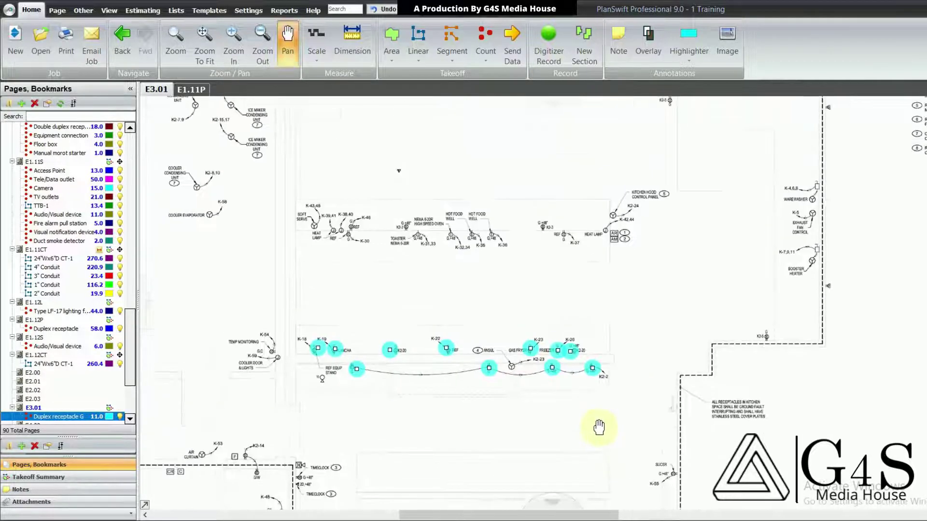
pyautogui.moveTo(586, 396); pyautogui.dragTo(591, 361)
pyautogui.scroll(1, 444, 360)
pyautogui.moveTo(491, 314); pyautogui.dragTo(492, 332)
pyautogui.scroll(1, 490, 340)
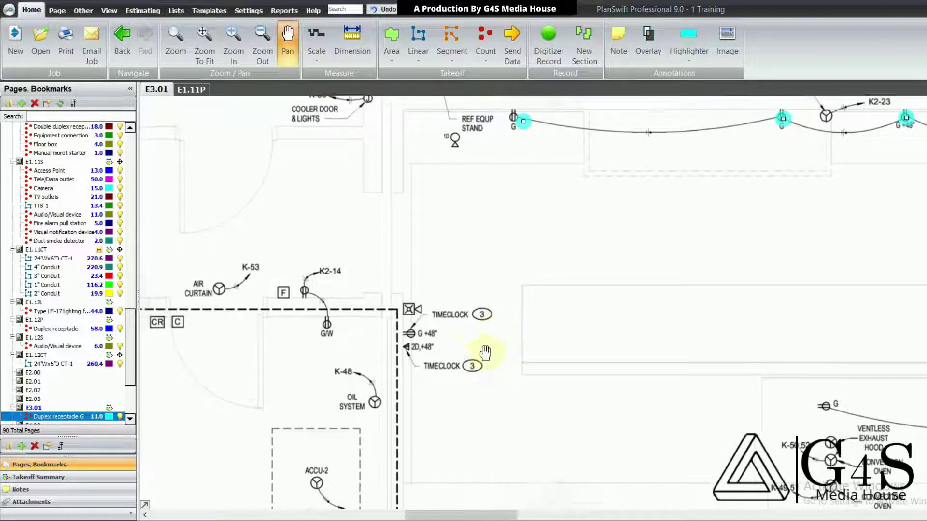
pyautogui.moveTo(417, 390)
pyautogui.mouseDown()
pyautogui.moveTo(423, 345)
pyautogui.moveTo(451, 364)
pyautogui.moveTo(445, 283)
pyautogui.mouseUp()
pyautogui.moveTo(617, 316); pyautogui.dragTo(456, 288)
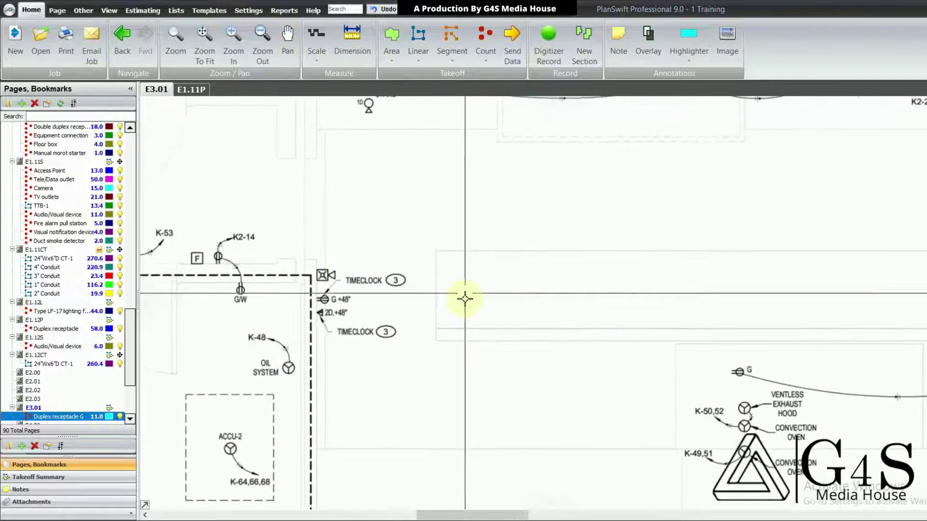
pyautogui.scroll(-2, 466, 300)
pyautogui.moveTo(518, 304); pyautogui.dragTo(506, 394)
pyautogui.scroll(-2, 37, 386)
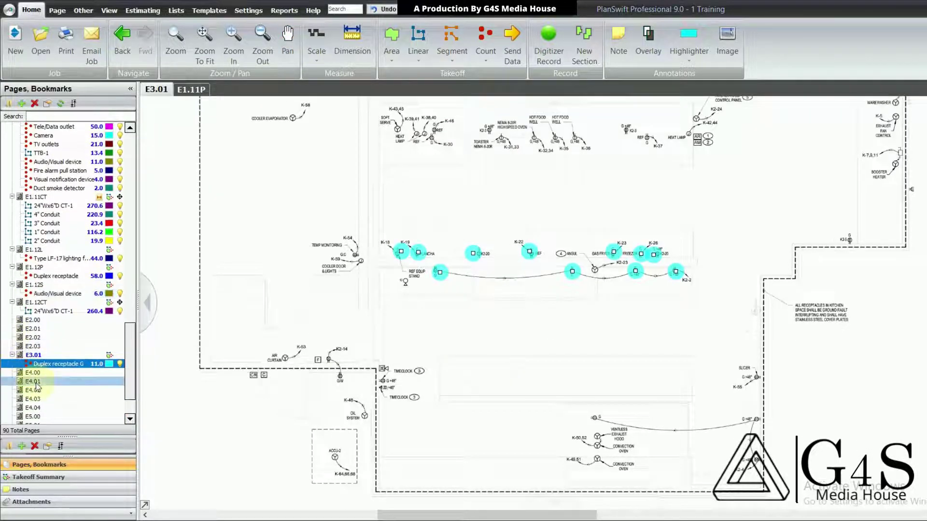
# - Open sheet E4.00 and read the telephone and data equipment schedule and the camera equipment schedule
pyautogui.click(37, 375)
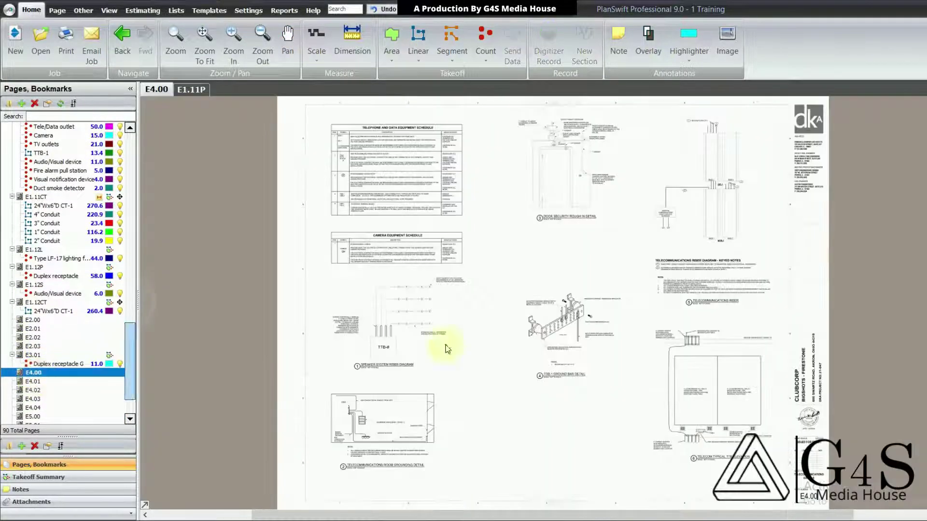
pyautogui.moveTo(482, 341); pyautogui.dragTo(475, 389)
pyautogui.scroll(1, 569, 379)
pyautogui.moveTo(597, 321); pyautogui.dragTo(580, 351)
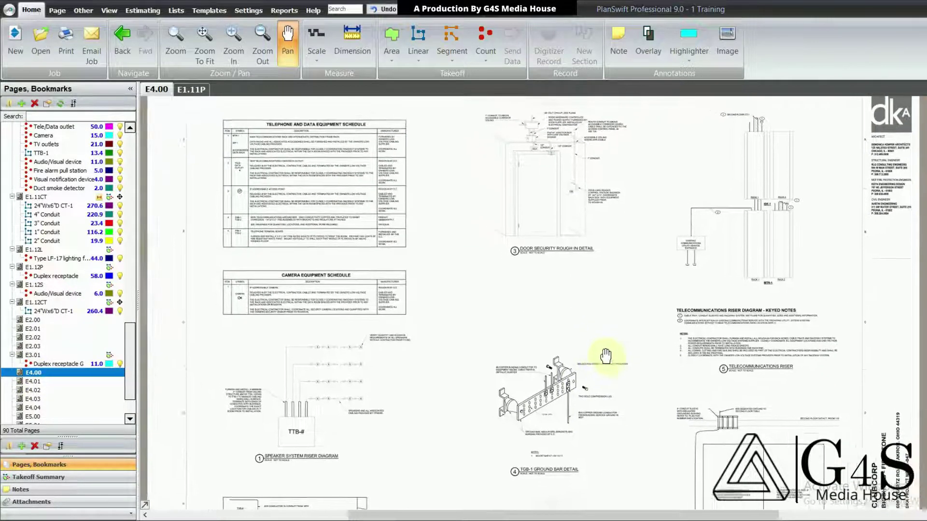
pyautogui.scroll(2, 234, 193)
pyautogui.moveTo(287, 205); pyautogui.dragTo(288, 222)
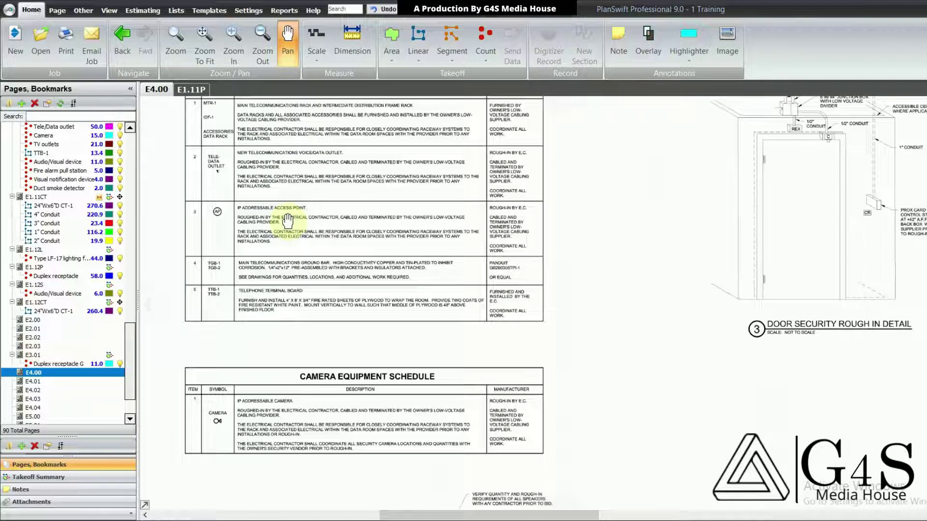
pyautogui.moveTo(287, 333); pyautogui.dragTo(292, 288)
pyautogui.scroll(-1, 57, 346)
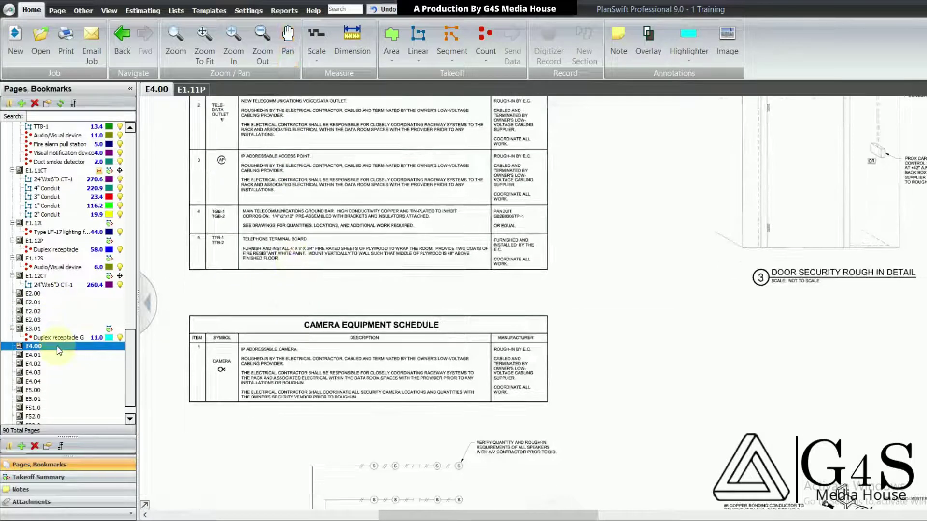
# - Browse sheets E4.01, E4.02, E4.03 and E4.04 to check the fire alarm schedule and the electrical details
pyautogui.click(57, 355)
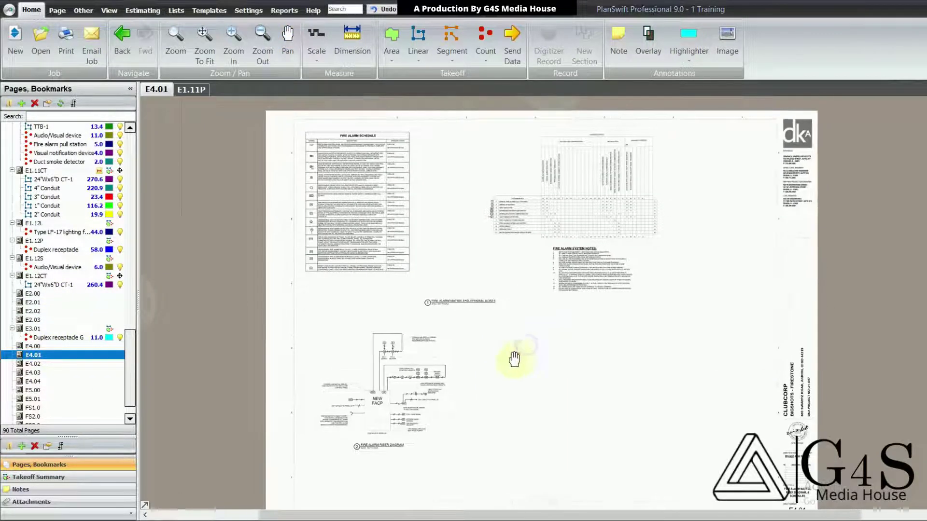
pyautogui.click(81, 365)
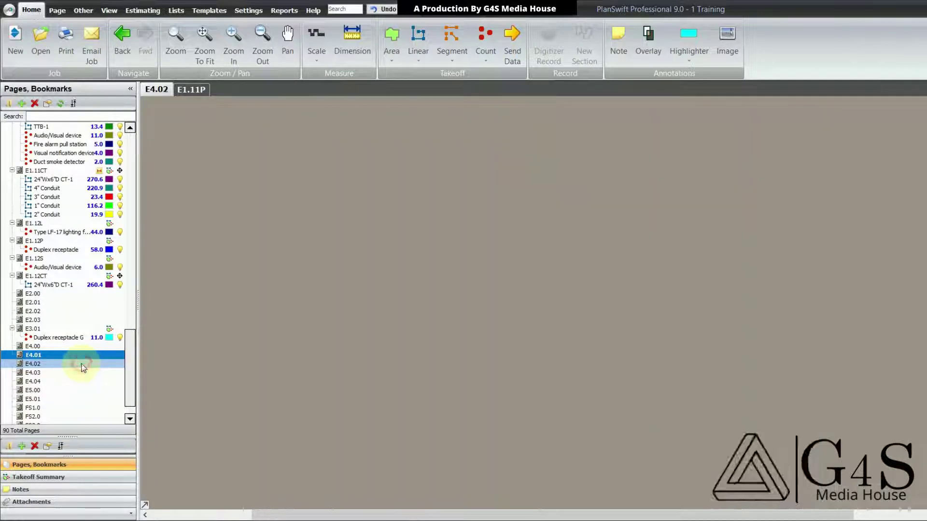
pyautogui.click(73, 373)
pyautogui.click(69, 382)
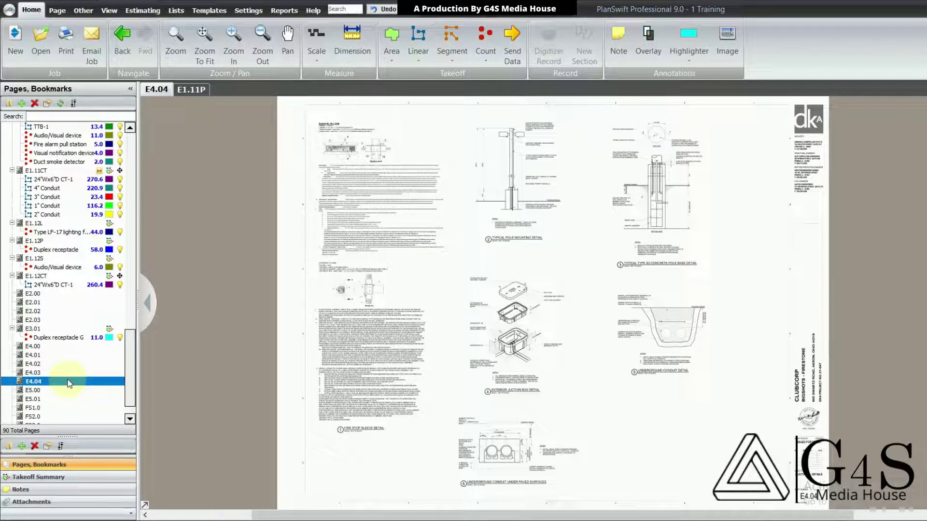
pyautogui.scroll(6, 69, 382)
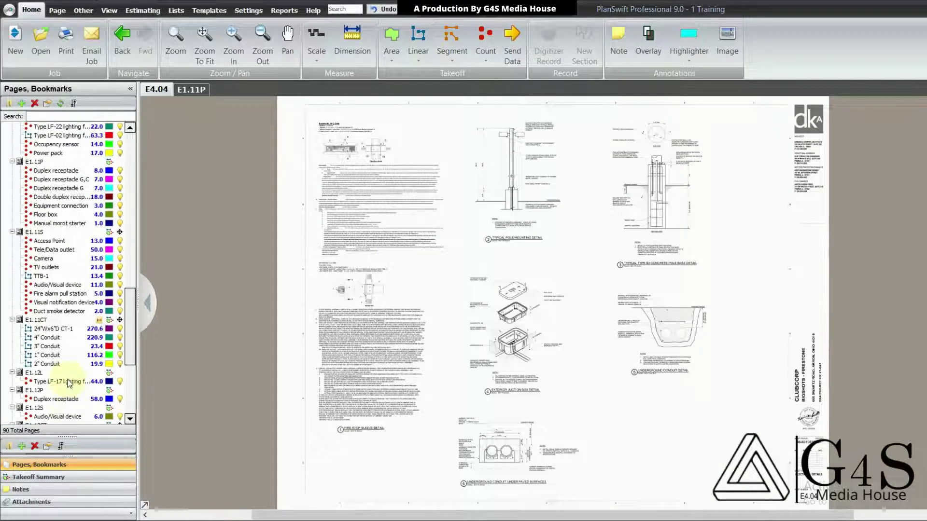
pyautogui.scroll(3, 69, 382)
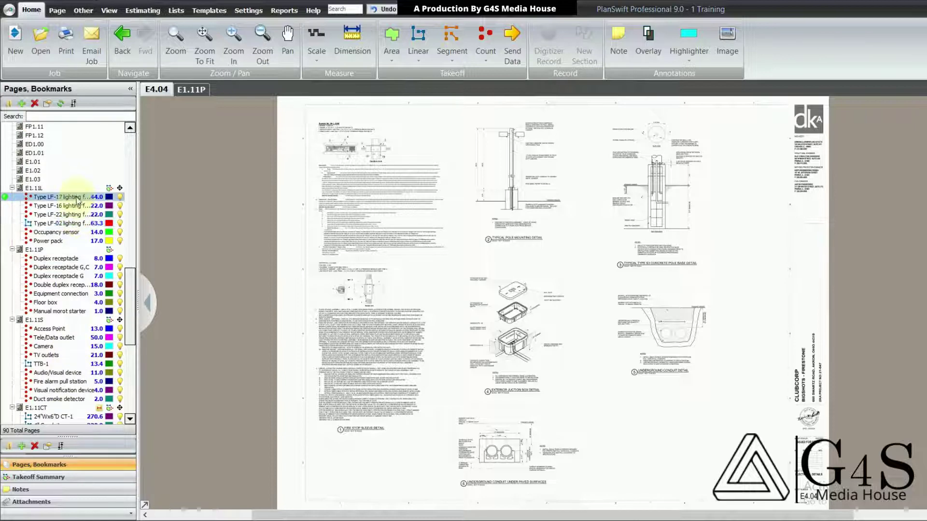
# - Open lighting plan E1.11L and review the marked fixtures, sensors and power packs across the first floor
pyautogui.click(76, 188)
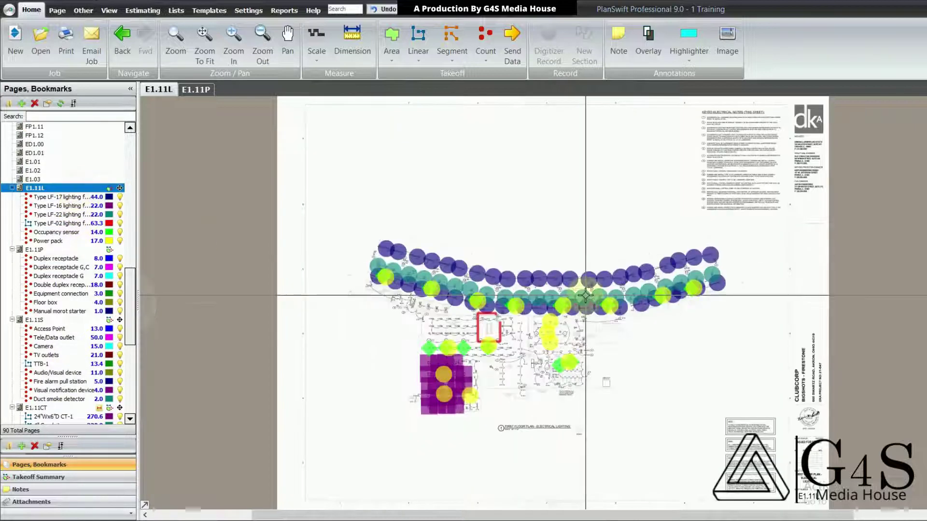
pyautogui.scroll(5, 479, 390)
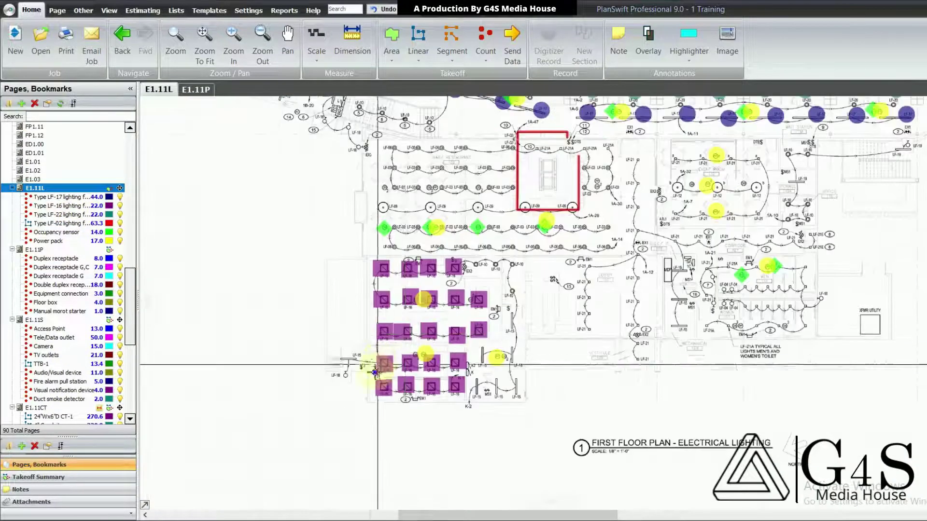
pyautogui.moveTo(599, 251); pyautogui.dragTo(536, 372)
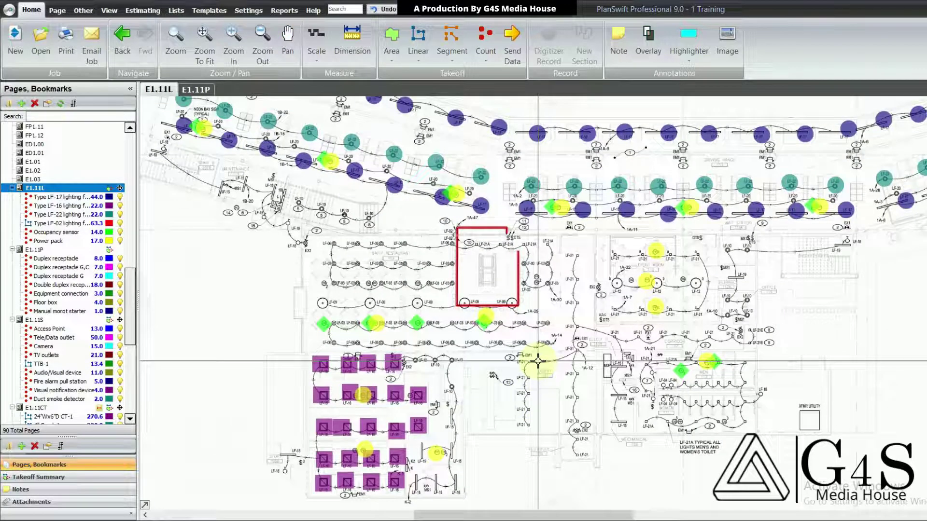
pyautogui.moveTo(545, 398); pyautogui.dragTo(550, 310)
pyautogui.scroll(-2, 548, 294)
pyautogui.moveTo(367, 254); pyautogui.dragTo(379, 318)
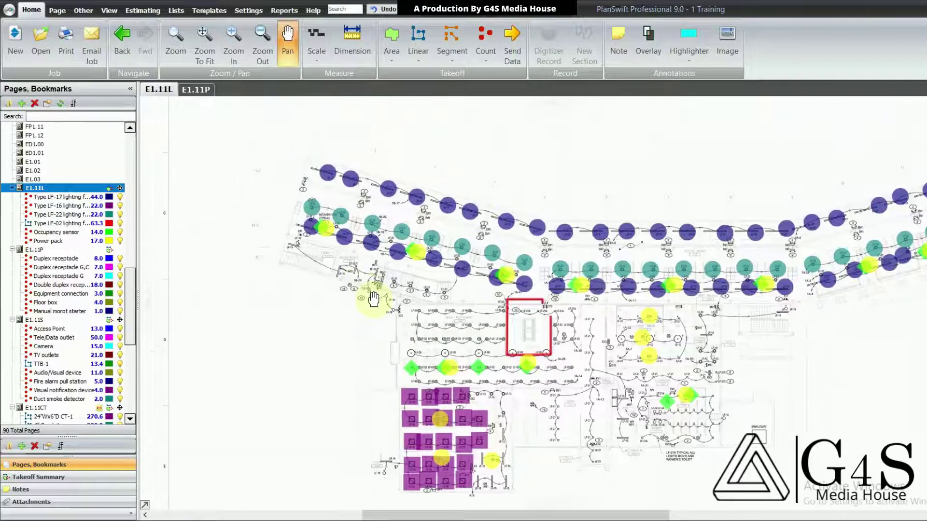
pyautogui.click(396, 60)
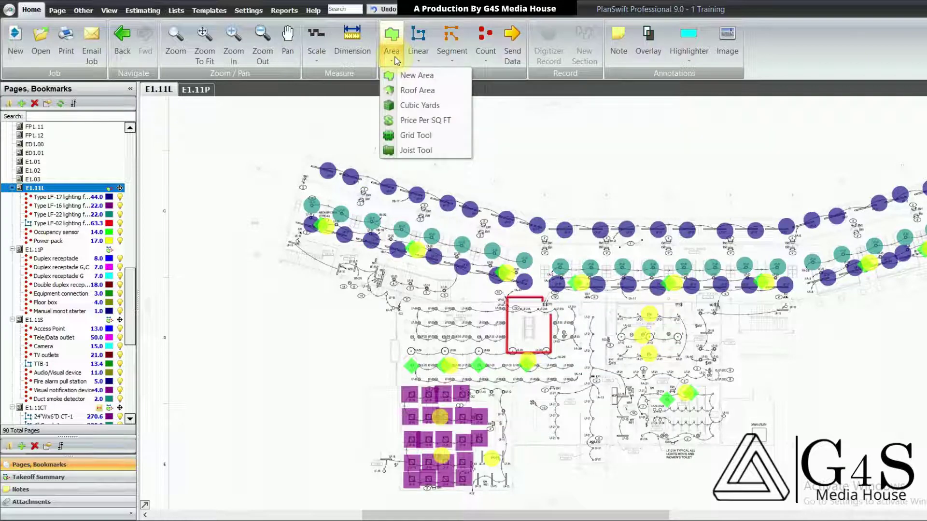
pyautogui.click(441, 90)
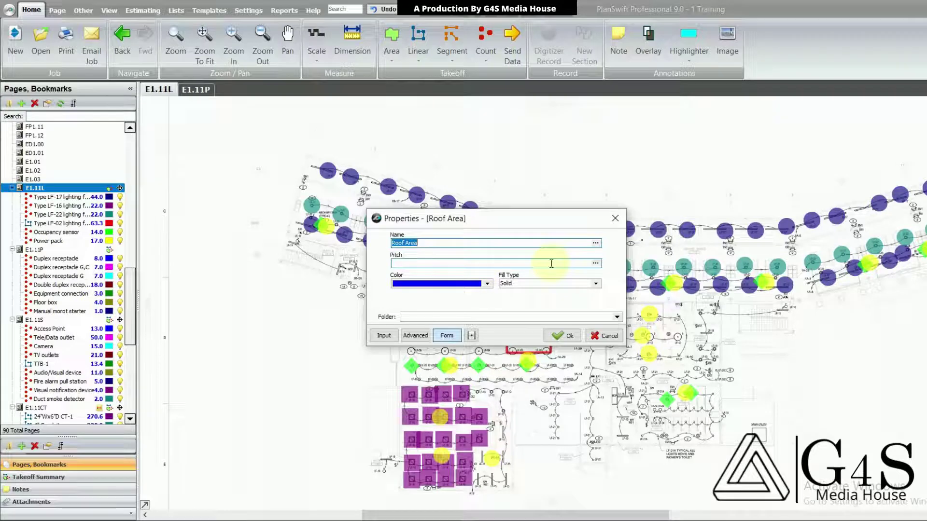
pyautogui.click(607, 341)
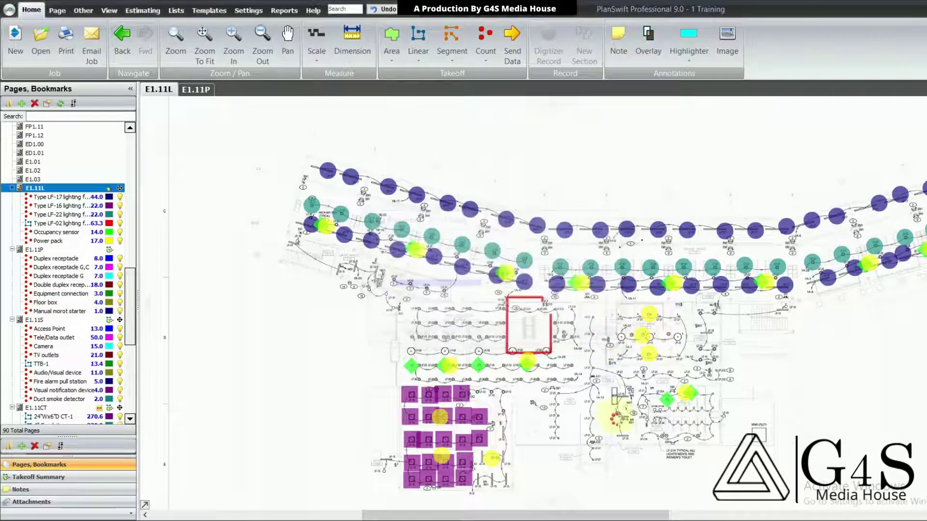
# - Create a new area takeoff named "First floor area" with a solid fill on E1.11L and start recording it
pyautogui.moveTo(646, 388); pyautogui.dragTo(564, 352)
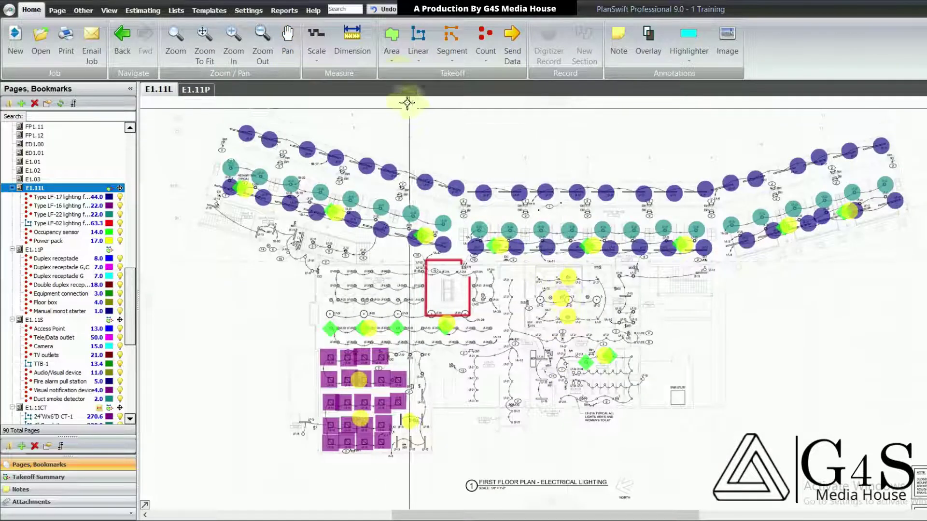
pyautogui.click(392, 61)
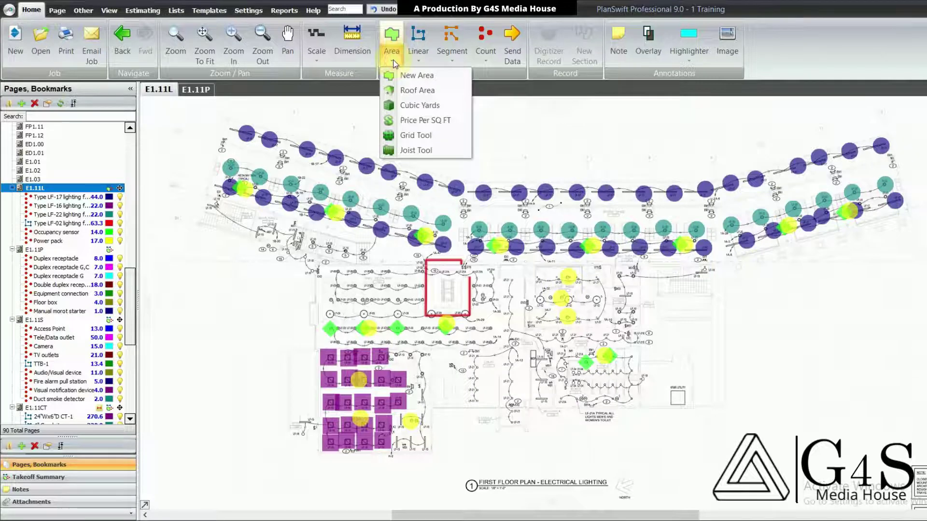
pyautogui.click(411, 76)
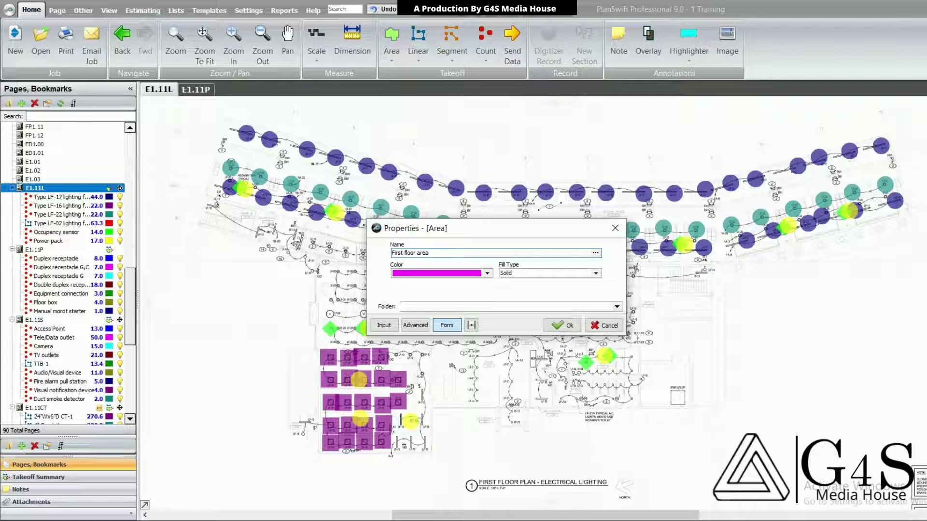
pyautogui.click(552, 327)
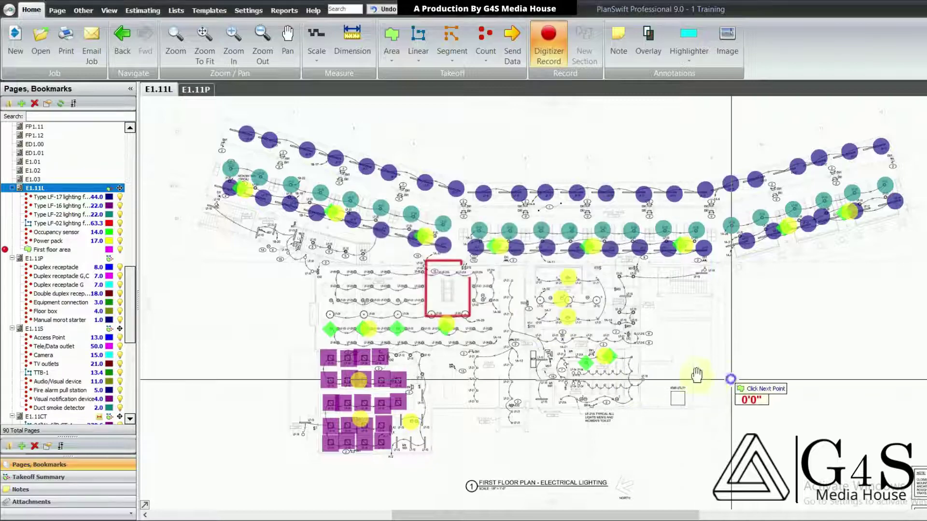
# - Examine the first floor building outline on E1.11L around the stair, Office 115, the XFMR utility area and the angled wing by gridline 12
pyautogui.moveTo(728, 379); pyautogui.dragTo(614, 368)
pyautogui.scroll(4, 658, 345)
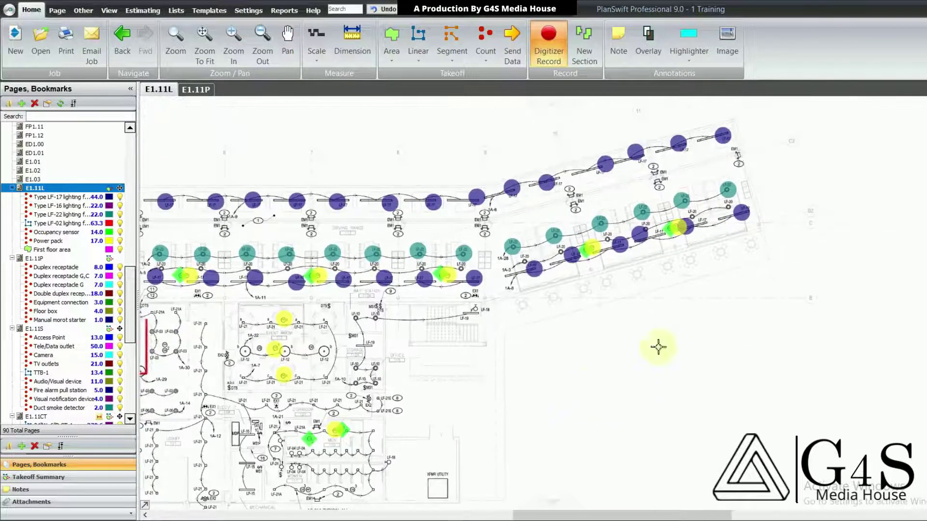
pyautogui.scroll(1, 581, 381)
pyautogui.moveTo(449, 454); pyautogui.dragTo(546, 275)
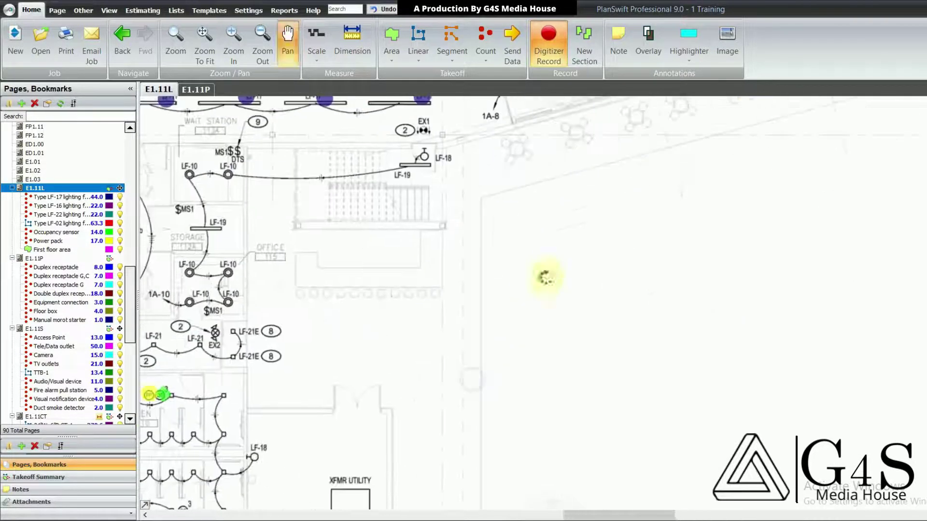
pyautogui.moveTo(455, 369); pyautogui.dragTo(412, 406)
pyautogui.moveTo(562, 308); pyautogui.dragTo(487, 393)
pyautogui.moveTo(558, 338); pyautogui.dragTo(652, 239)
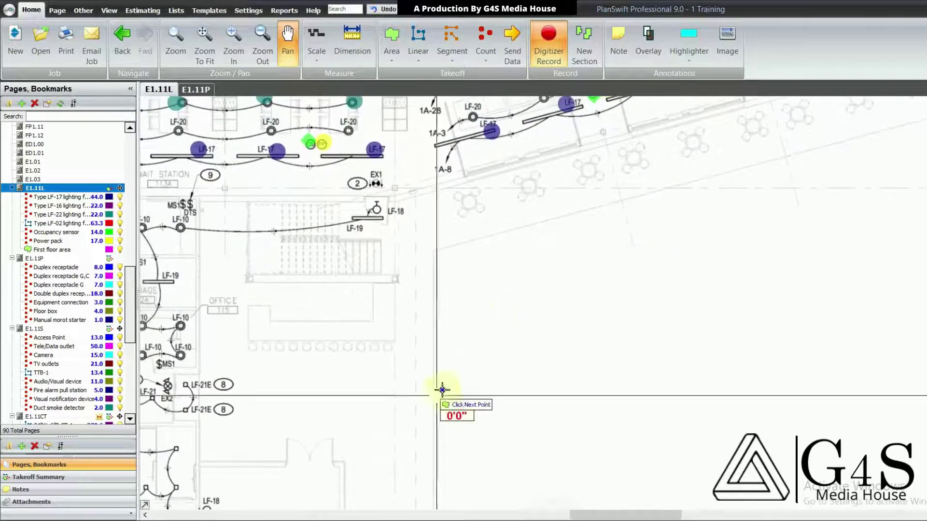
pyautogui.moveTo(441, 387); pyautogui.dragTo(532, 292)
pyautogui.moveTo(491, 351); pyautogui.dragTo(282, 434)
pyautogui.scroll(-1, 291, 409)
pyautogui.moveTo(451, 329); pyautogui.dragTo(451, 348)
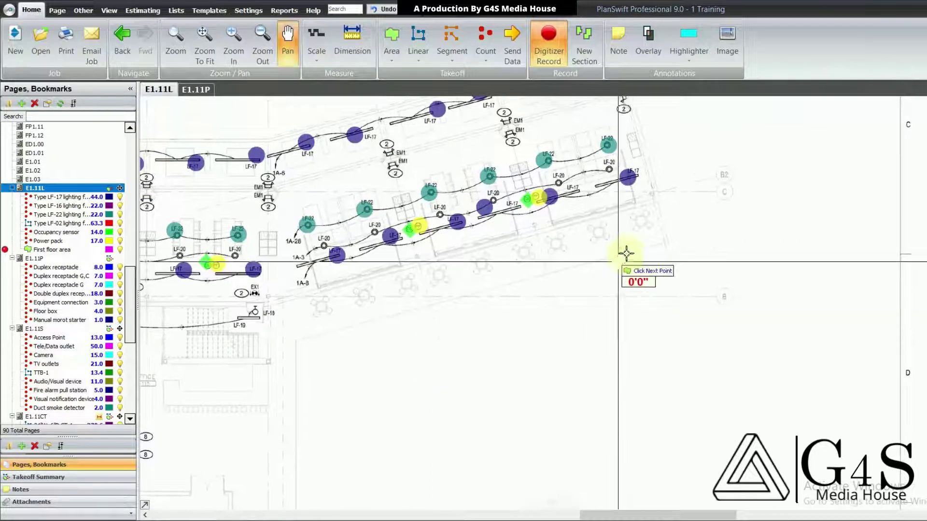
pyautogui.moveTo(351, 320); pyautogui.dragTo(476, 282)
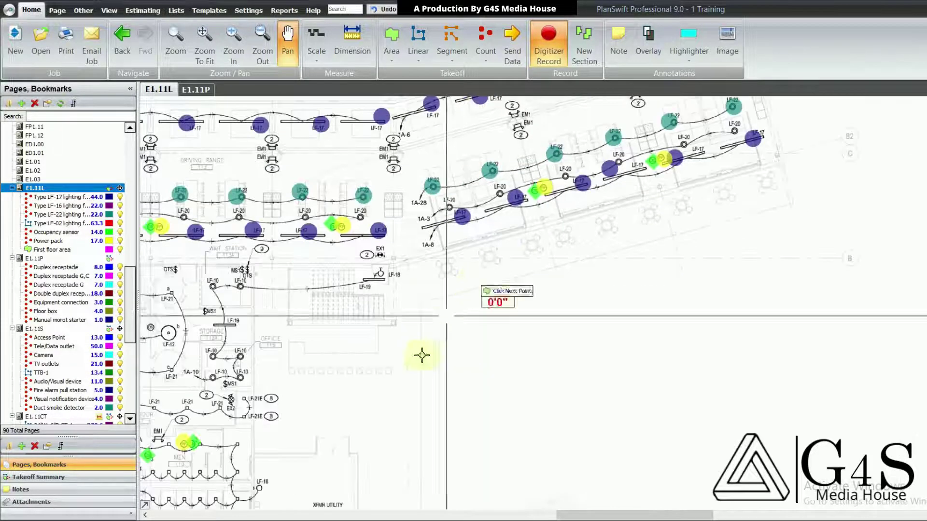
pyautogui.moveTo(422, 354); pyautogui.dragTo(438, 369)
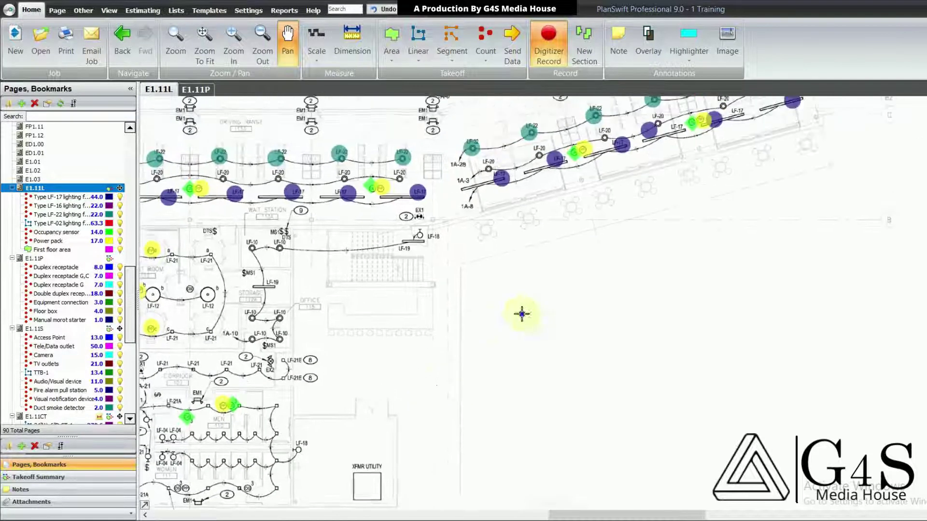
# - Start the "First floor area" outline at the gridline 12 corner, tracing the angled wing's end wall and its edge back to the stair
pyautogui.moveTo(521, 314); pyautogui.dragTo(445, 420)
pyautogui.moveTo(602, 325); pyautogui.dragTo(566, 399)
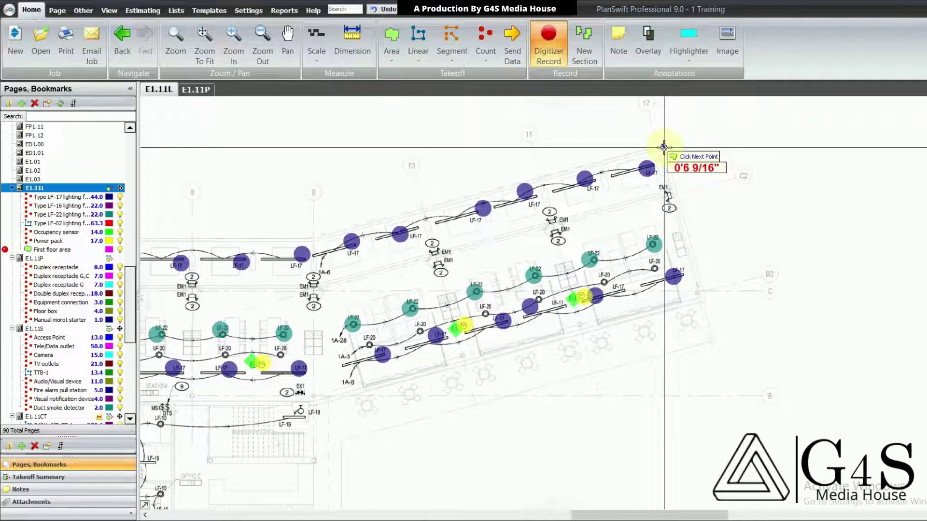
pyautogui.click(705, 299)
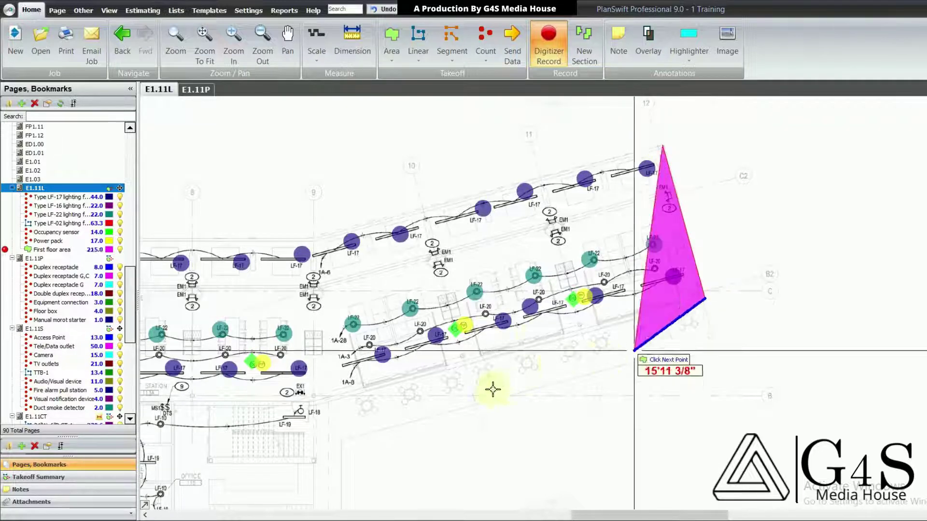
pyautogui.moveTo(492, 389); pyautogui.dragTo(567, 292)
pyautogui.scroll(2, 473, 313)
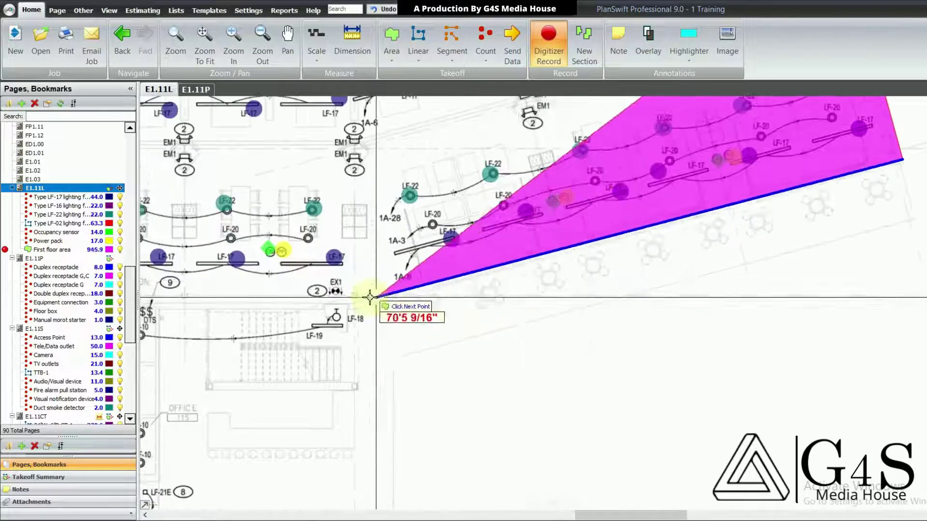
pyautogui.click(356, 305)
# - Continue the area outline around the stair, down past Office 115 to the Men's room wall, and around the XFMR utility area's outer corner
pyautogui.moveTo(368, 379); pyautogui.dragTo(414, 318)
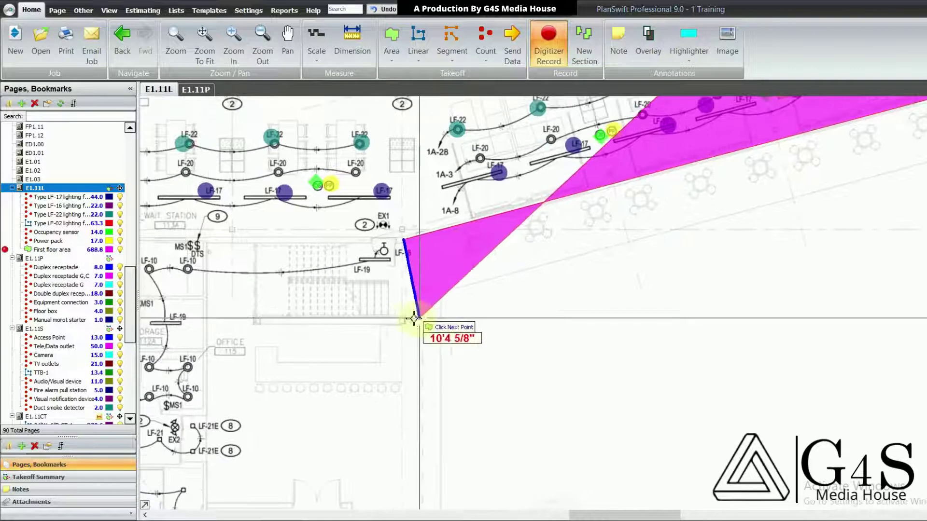
pyautogui.moveTo(408, 381); pyautogui.dragTo(484, 314)
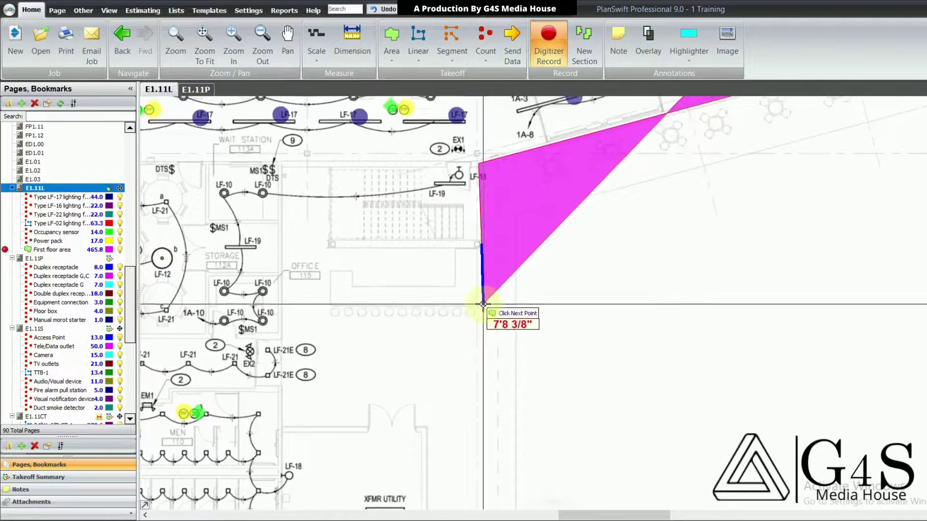
pyautogui.click(279, 243)
pyautogui.scroll(-3, 308, 265)
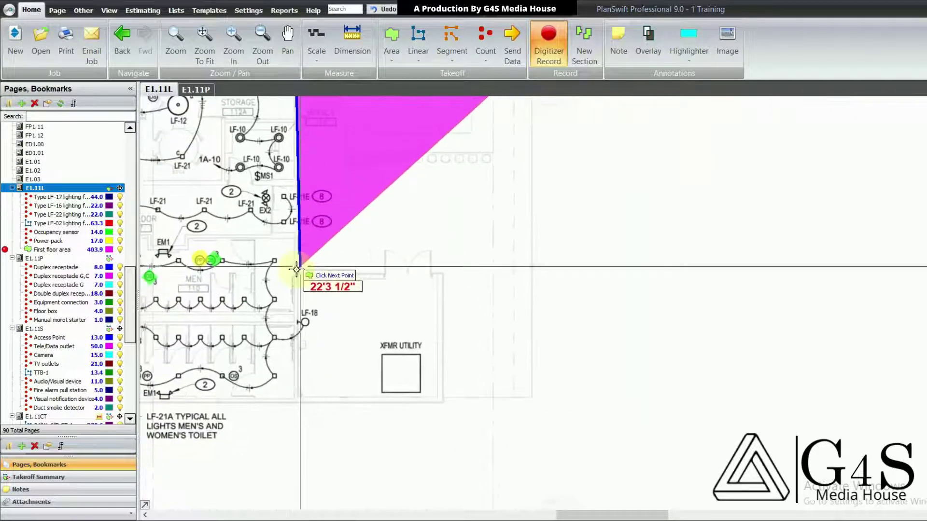
pyautogui.click(298, 275)
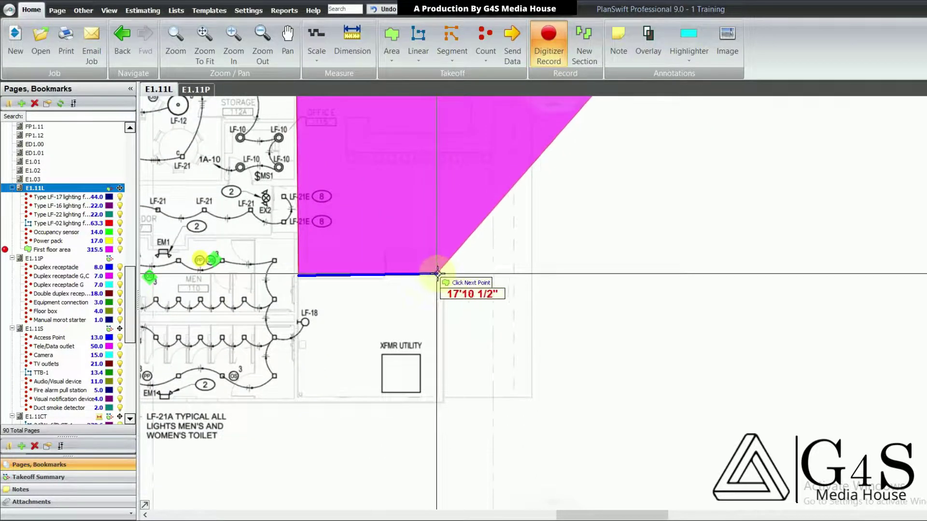
pyautogui.click(441, 273)
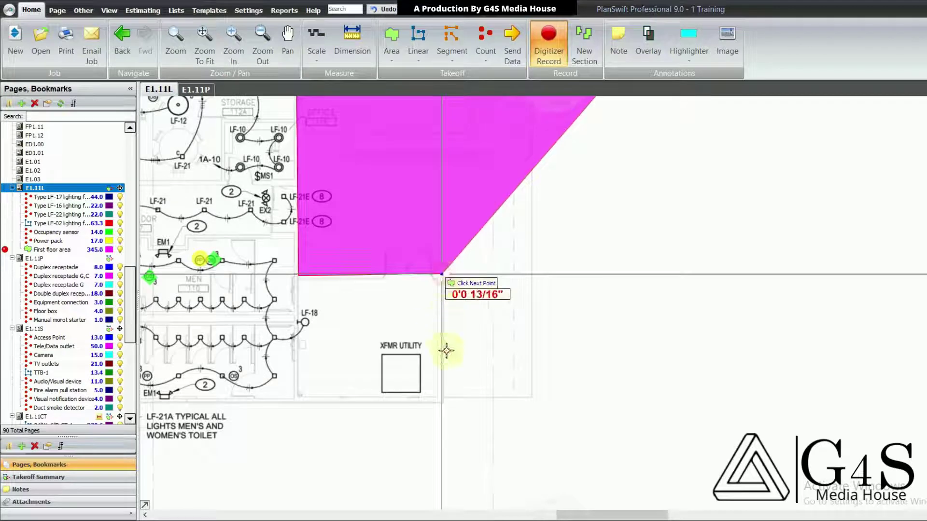
pyautogui.click(444, 402)
# - Continue the area outline along the toilet and Mechanical 109 exterior wall and around the projecting Vestibule 100
pyautogui.moveTo(327, 413); pyautogui.dragTo(496, 408)
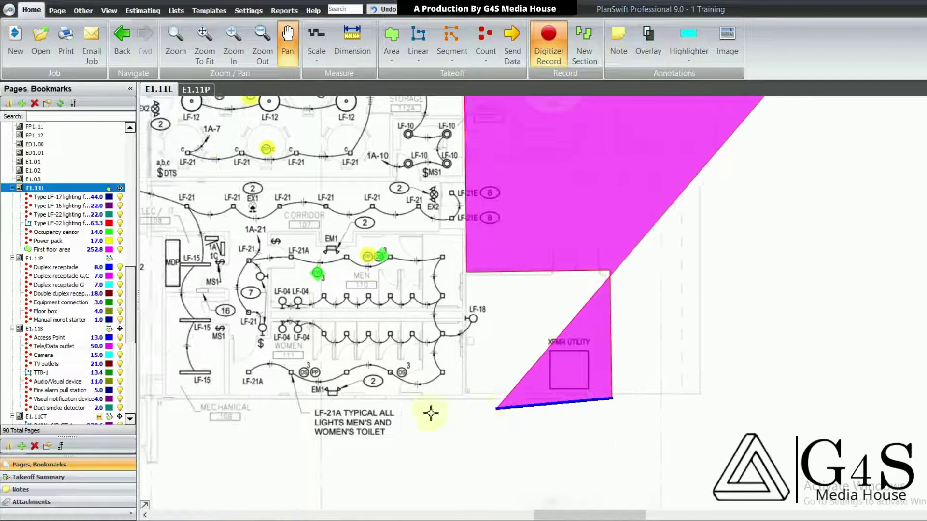
pyautogui.moveTo(342, 419); pyautogui.dragTo(432, 422)
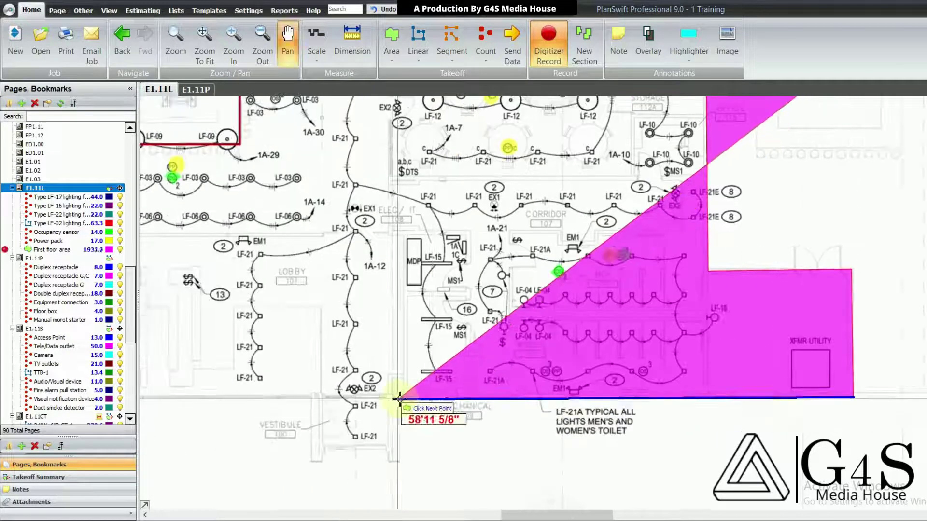
pyautogui.click(400, 400)
pyautogui.click(400, 451)
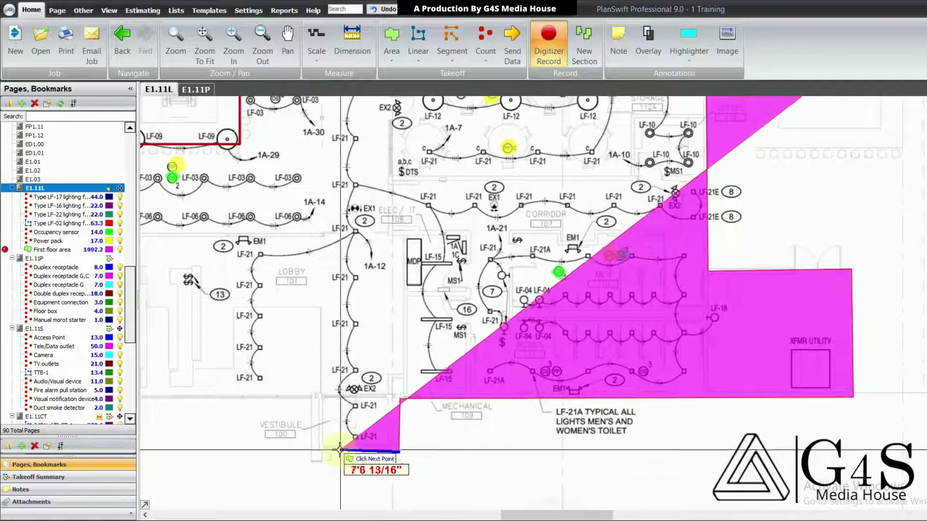
pyautogui.click(317, 452)
pyautogui.click(318, 398)
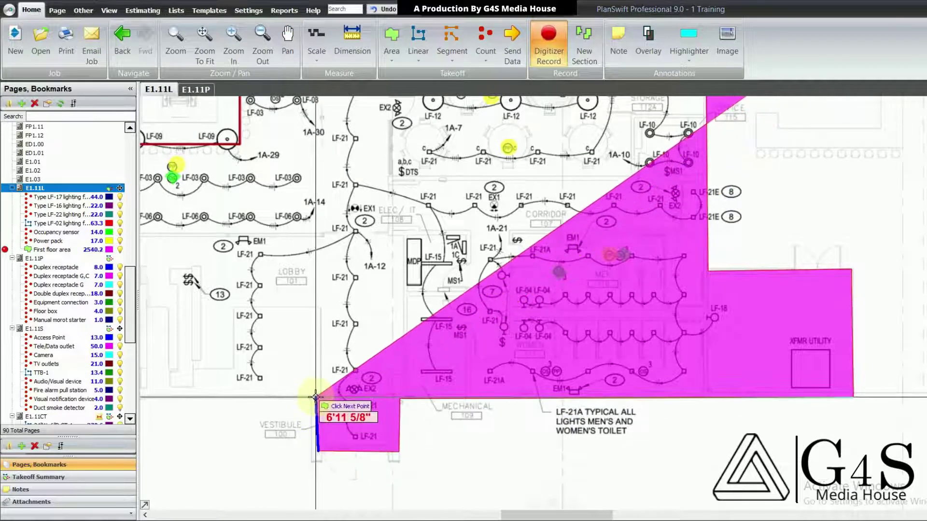
# - Continue the area outline along the lobby front wall and around the outer walls of the room with the LF-16 fixtures
pyautogui.moveTo(248, 424); pyautogui.dragTo(392, 437)
pyautogui.moveTo(242, 401); pyautogui.dragTo(284, 390)
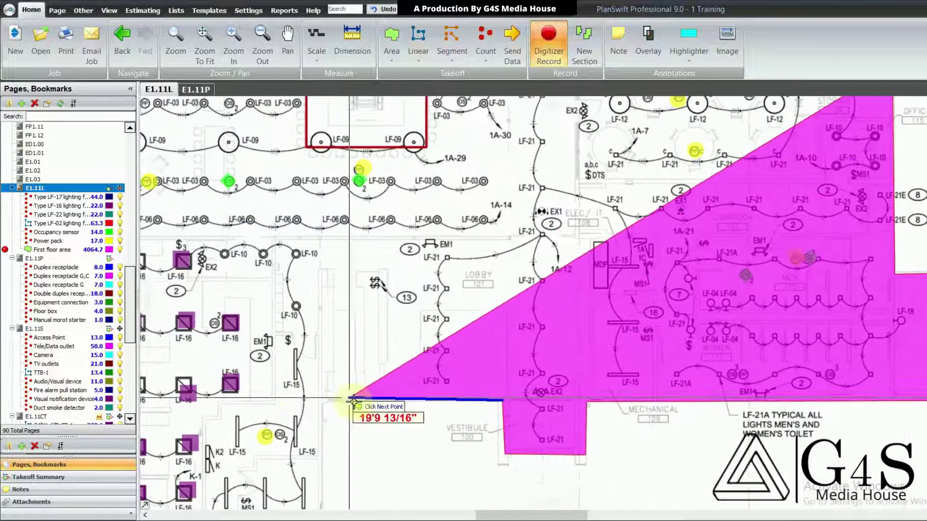
pyautogui.click(321, 398)
pyautogui.moveTo(324, 475); pyautogui.dragTo(354, 264)
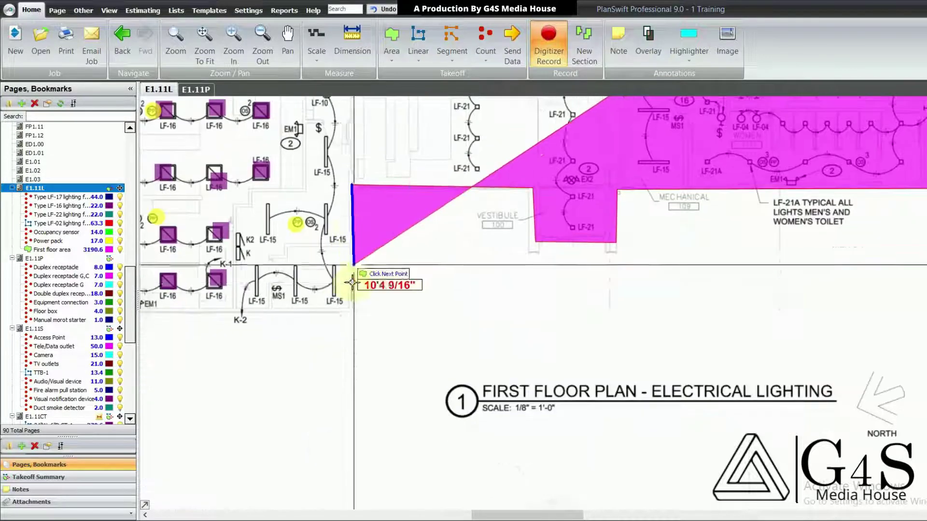
pyautogui.click(350, 309)
pyautogui.moveTo(193, 324); pyautogui.dragTo(558, 414)
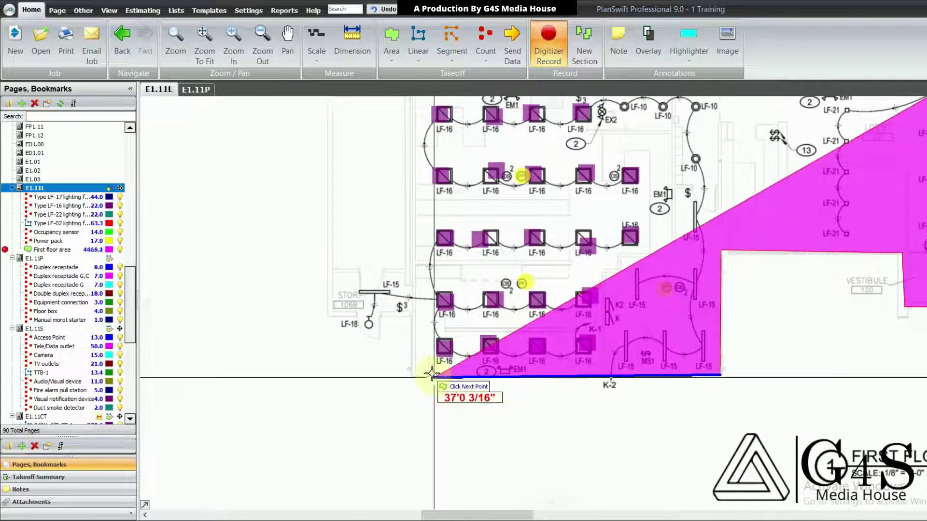
pyautogui.click(414, 372)
# - Trace the area outline around Storage 106B and back to the bar/restaurant exterior wall
pyautogui.click(413, 312)
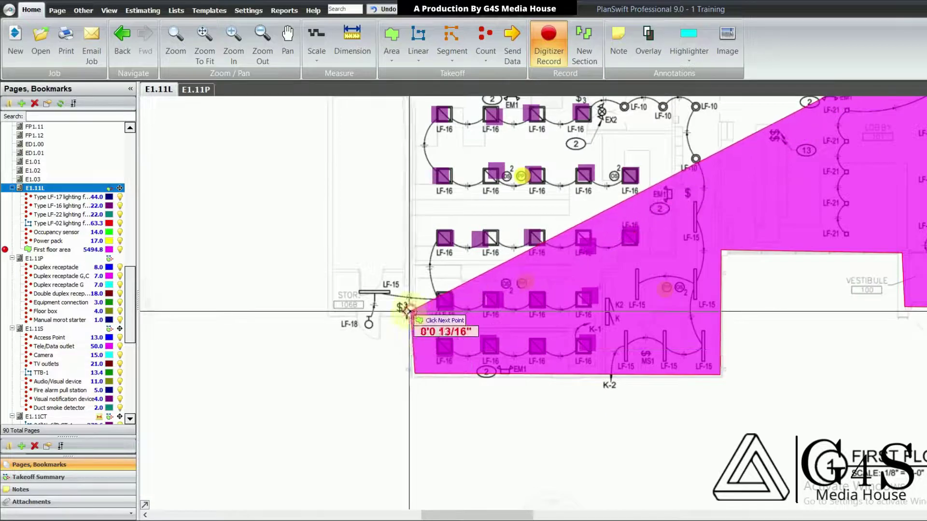
pyautogui.click(342, 313)
pyautogui.scroll(5, 348, 314)
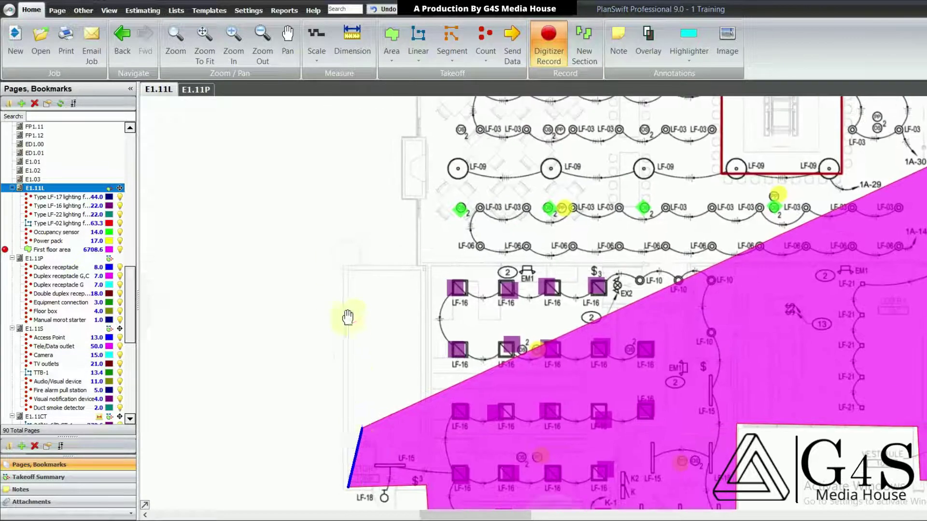
pyautogui.click(344, 294)
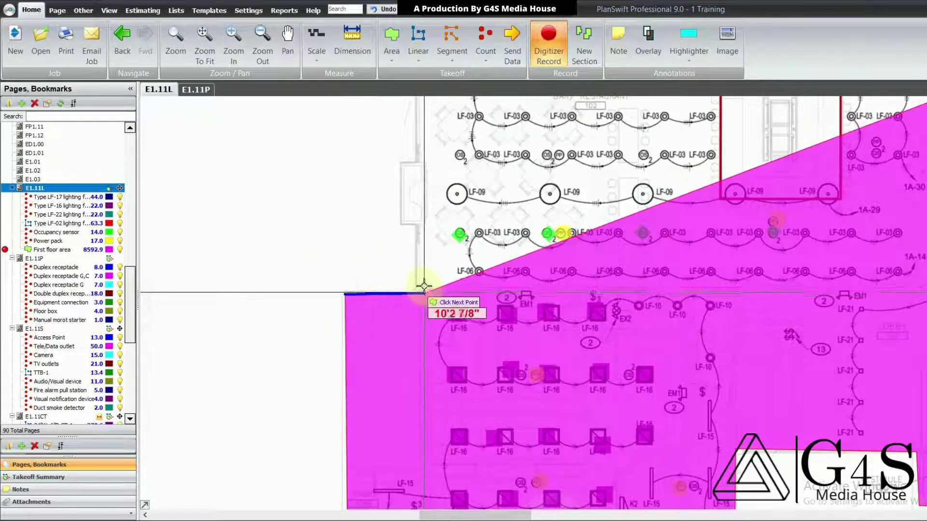
pyautogui.click(419, 289)
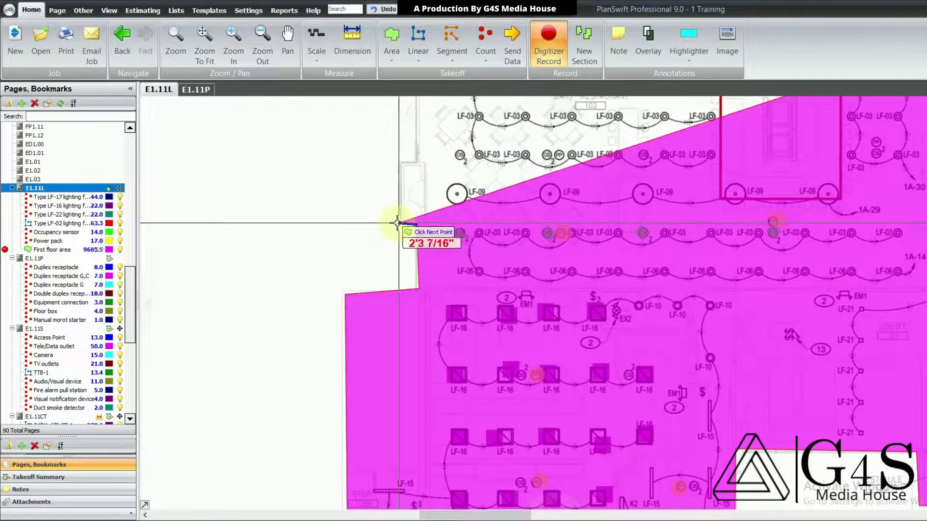
# - Trace the area outline around the small projection in the bar/restaurant wall and up to the corner of the Stair B wing
pyautogui.click(400, 223)
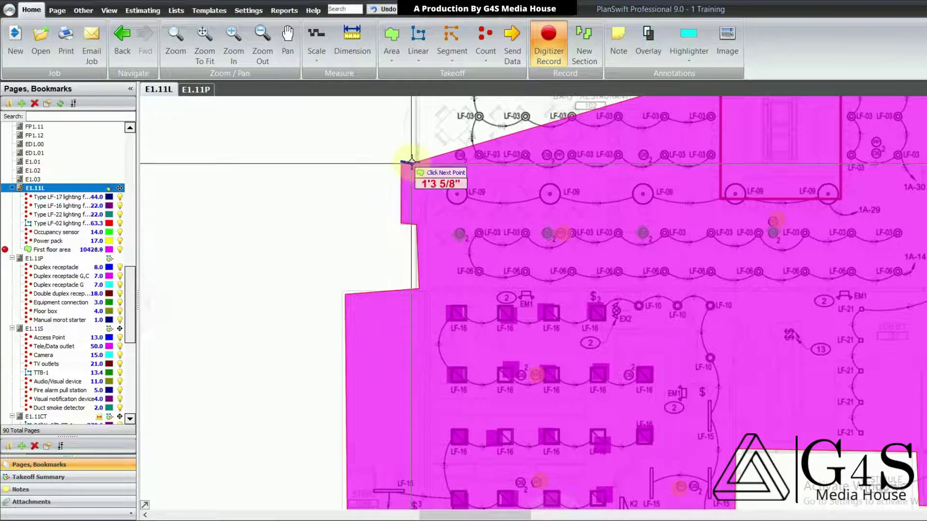
pyautogui.click(416, 161)
pyautogui.scroll(5, 416, 164)
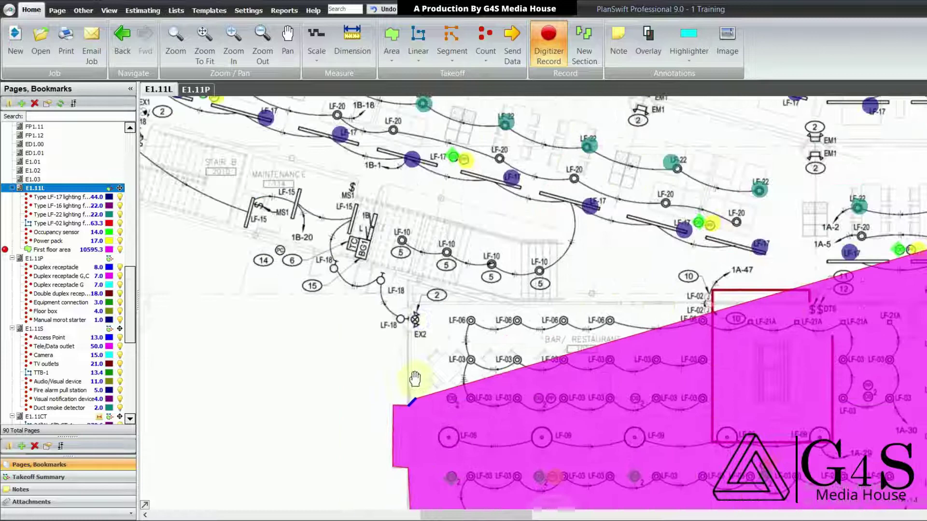
pyautogui.click(407, 280)
# - Trace the area outline along the Maintenance 114 and Stair B exterior wall and up the wing's end wall to the gridline 1 corner
pyautogui.scroll(2, 377, 299)
pyautogui.hscroll(-3, 329, 309)
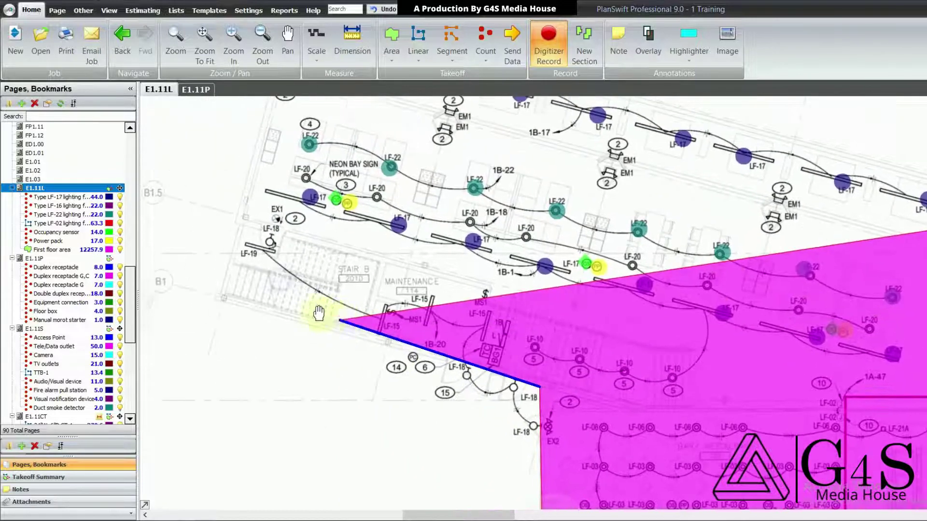
pyautogui.click(222, 291)
pyautogui.scroll(4, 265, 213)
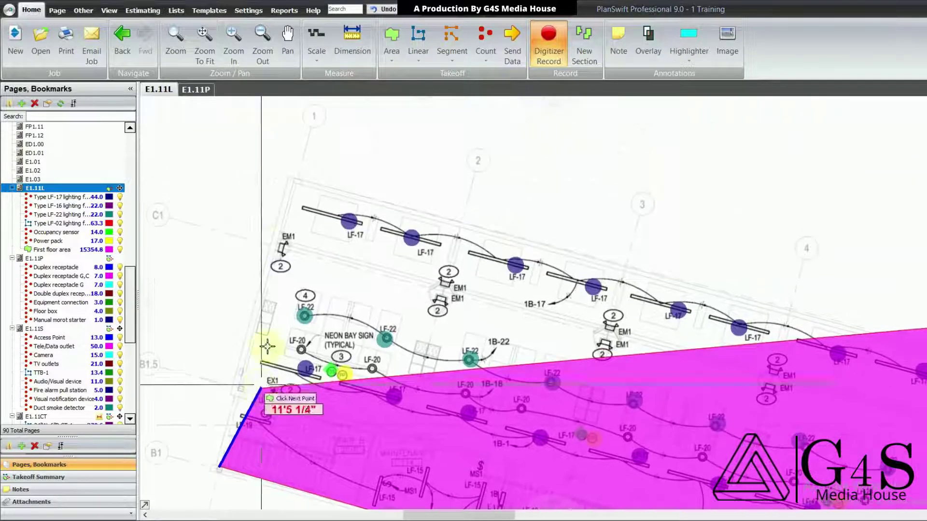
pyautogui.click(290, 178)
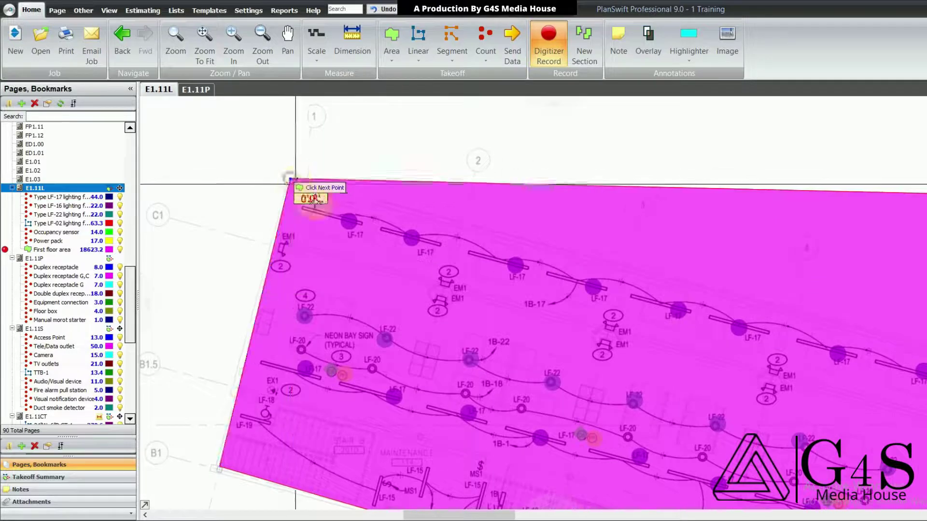
# - Trace the area outline along the driving range front through the corners at gridlines 5 and 9, and stop recording the first floor area
pyautogui.moveTo(606, 299)
pyautogui.mouseDown()
pyautogui.moveTo(267, 268)
pyautogui.moveTo(529, 293)
pyautogui.moveTo(500, 279)
pyautogui.mouseUp()
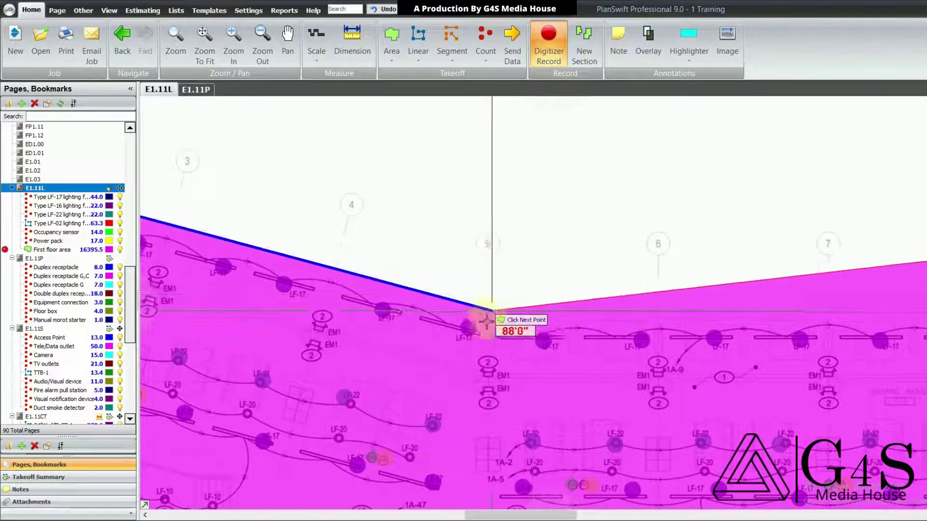
pyautogui.click(488, 307)
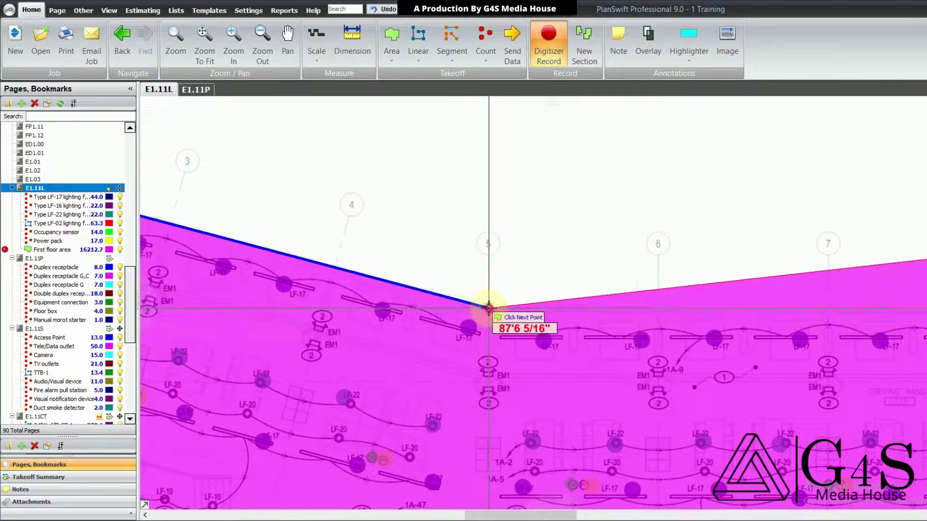
pyautogui.moveTo(451, 296); pyautogui.dragTo(341, 298)
pyautogui.moveTo(648, 304); pyautogui.dragTo(548, 318)
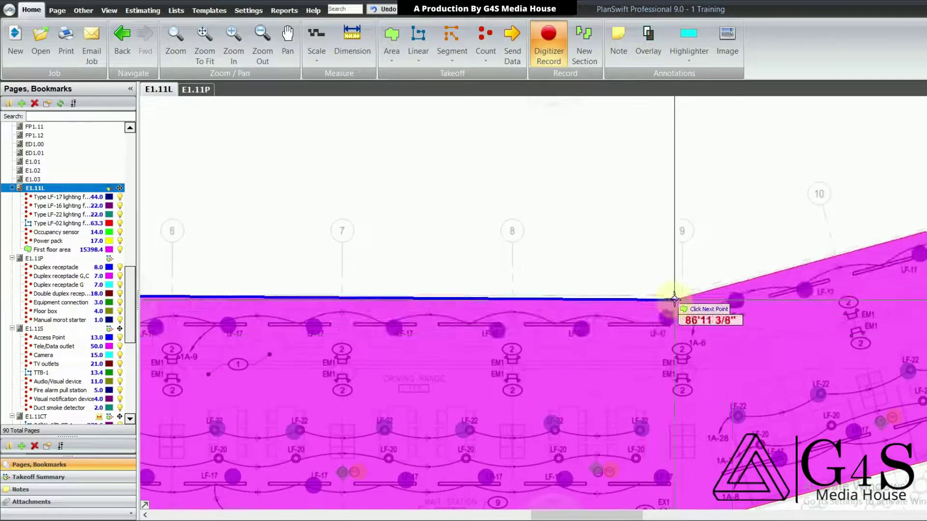
pyautogui.click(682, 292)
pyautogui.moveTo(682, 296)
pyautogui.mouseDown()
pyautogui.moveTo(506, 383)
pyautogui.moveTo(395, 388)
pyautogui.mouseUp()
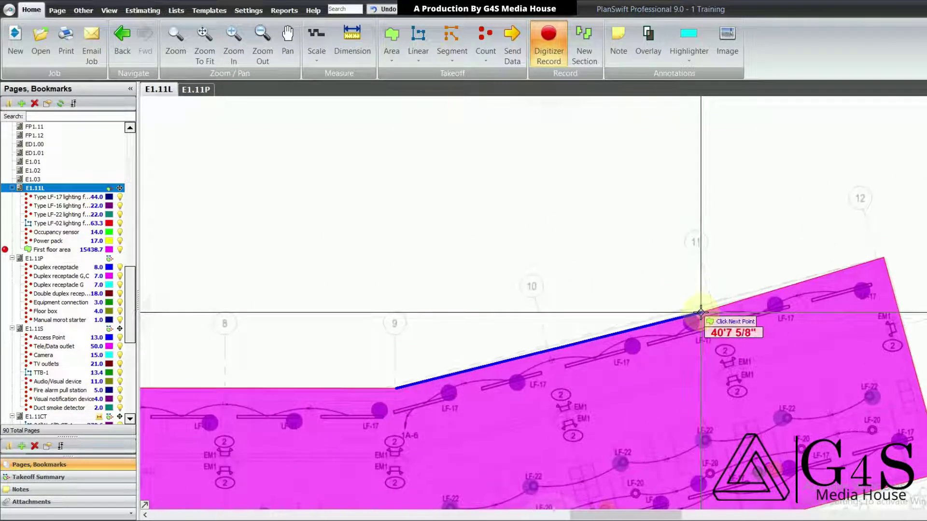
pyautogui.rightClick(817, 272)
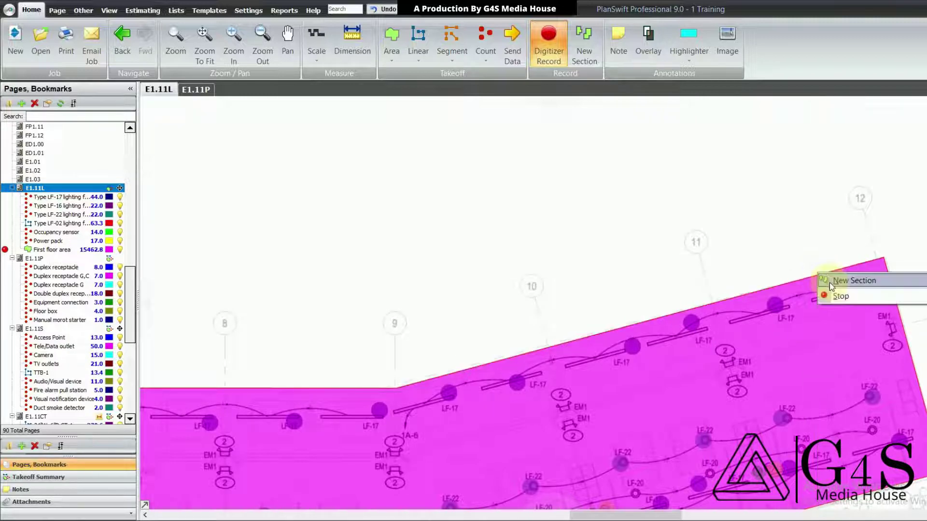
pyautogui.click(830, 293)
# - Examine the completed first floor outline over the whole plan and check its measured section area
pyautogui.scroll(-5, 683, 151)
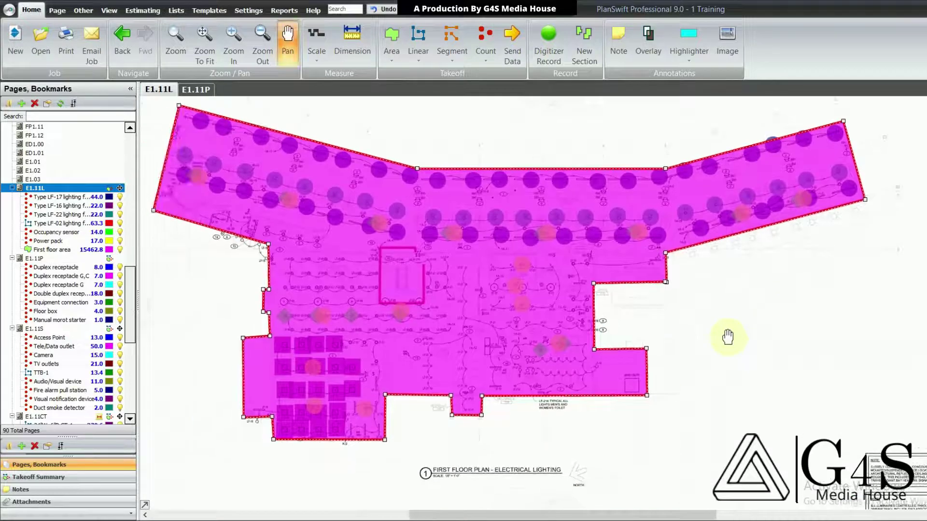
pyautogui.moveTo(729, 337)
pyautogui.mouseDown()
pyautogui.moveTo(745, 337)
pyautogui.moveTo(731, 336)
pyautogui.moveTo(734, 320)
pyautogui.mouseUp()
pyautogui.press('Escape')
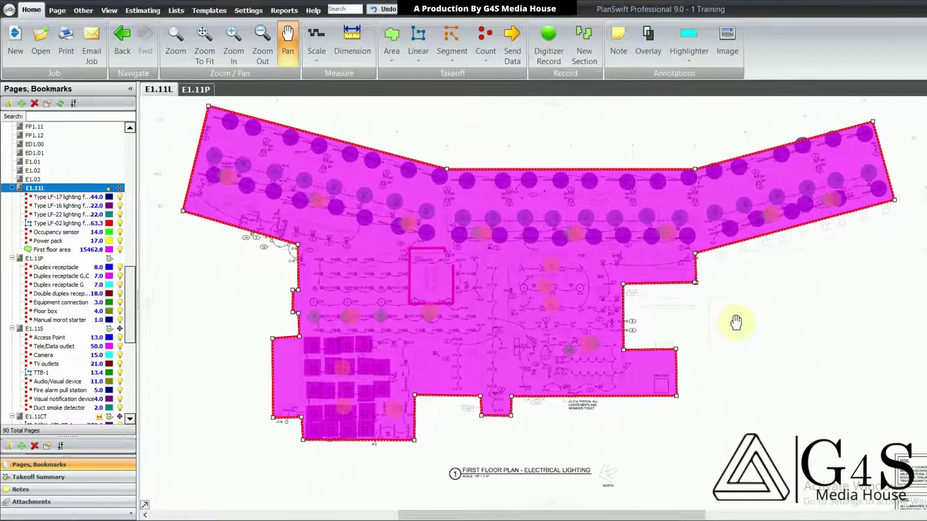
pyautogui.press('Escape')
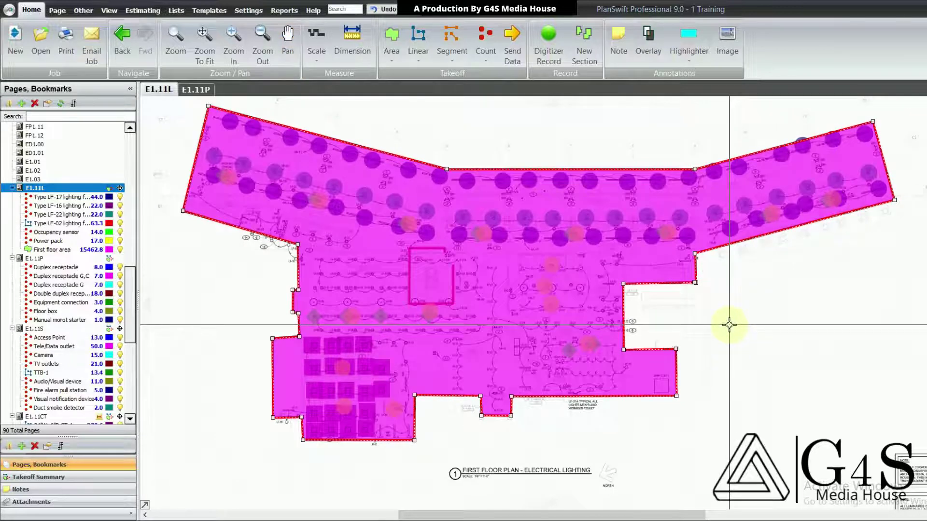
pyautogui.moveTo(734, 326); pyautogui.dragTo(743, 333)
pyautogui.press('Escape')
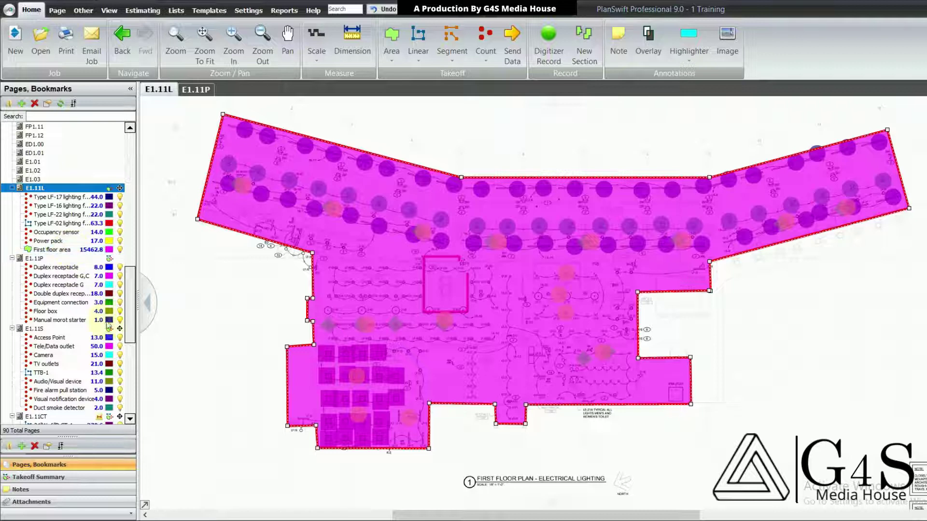
pyautogui.moveTo(238, 295); pyautogui.dragTo(241, 308)
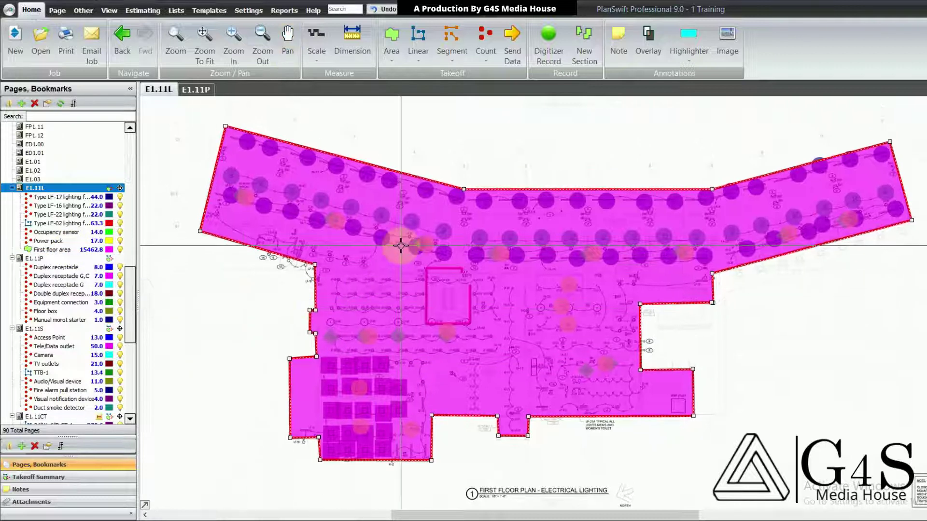
pyautogui.moveTo(400, 246)
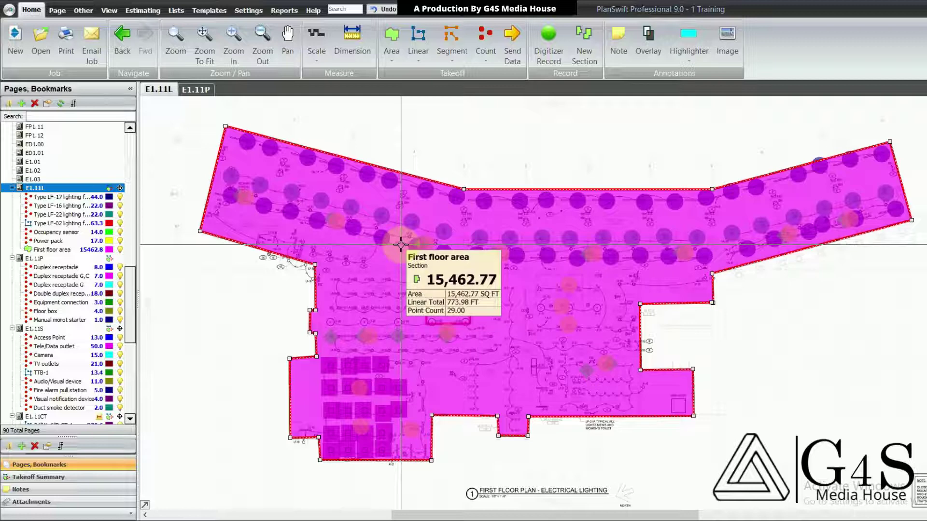
# - Review the takeoff items and quantities listed for the electrical pages from E1.11L through E1.12CT
pyautogui.moveTo(740, 337); pyautogui.dragTo(702, 302)
pyautogui.scroll(-2, 702, 302)
pyautogui.moveTo(745, 349); pyautogui.dragTo(696, 368)
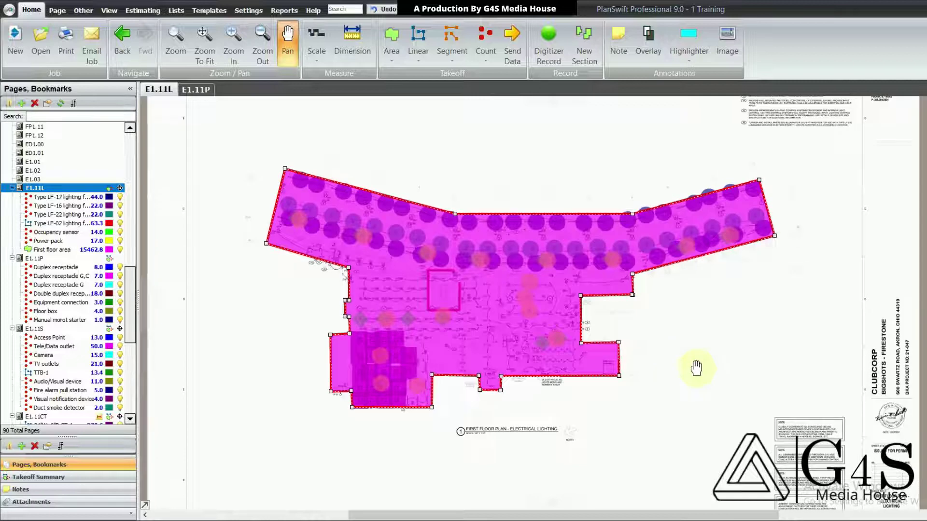
pyautogui.scroll(-2, 89, 332)
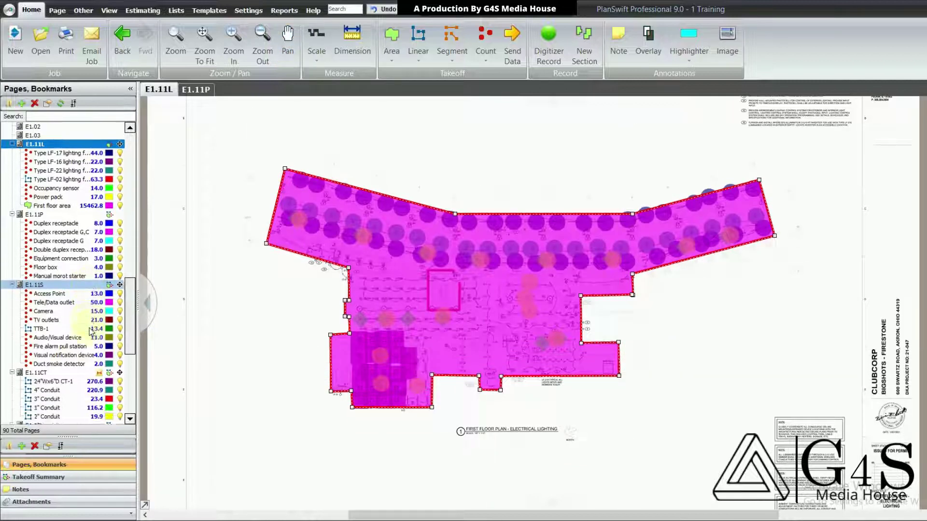
pyautogui.scroll(-3, 89, 332)
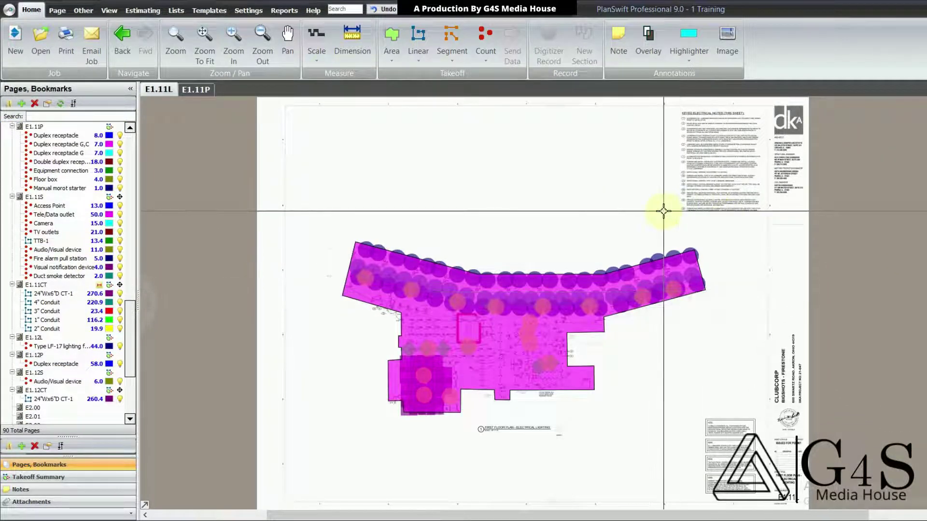
pyautogui.moveTo(652, 226); pyautogui.dragTo(653, 221)
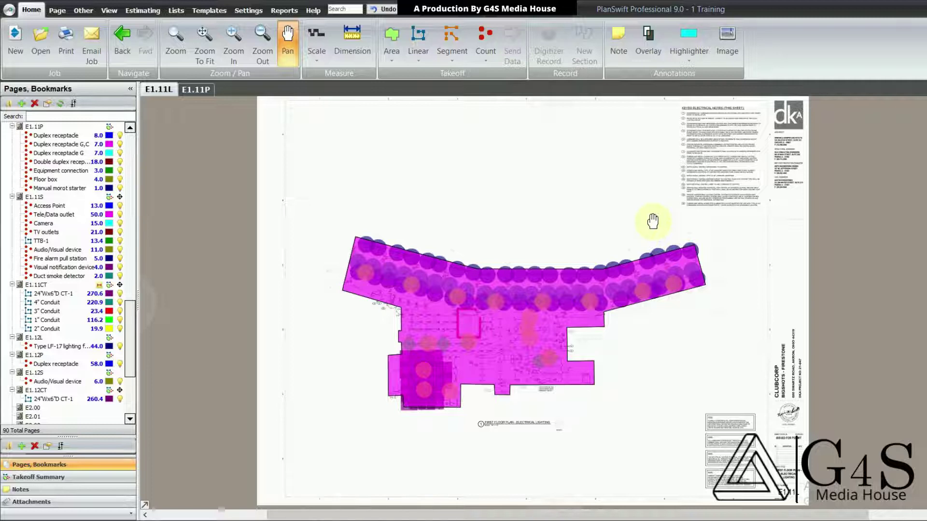
pyautogui.moveTo(660, 189); pyautogui.dragTo(659, 191)
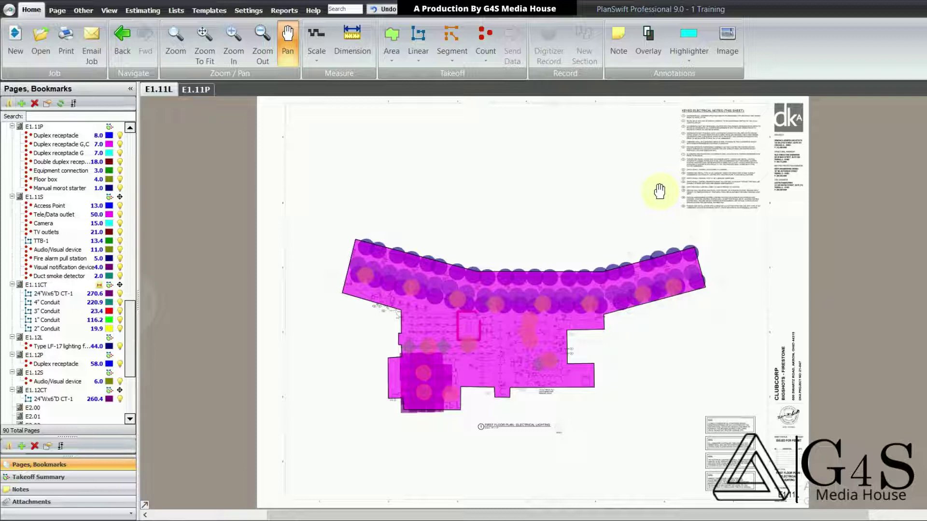
pyautogui.press('Escape')
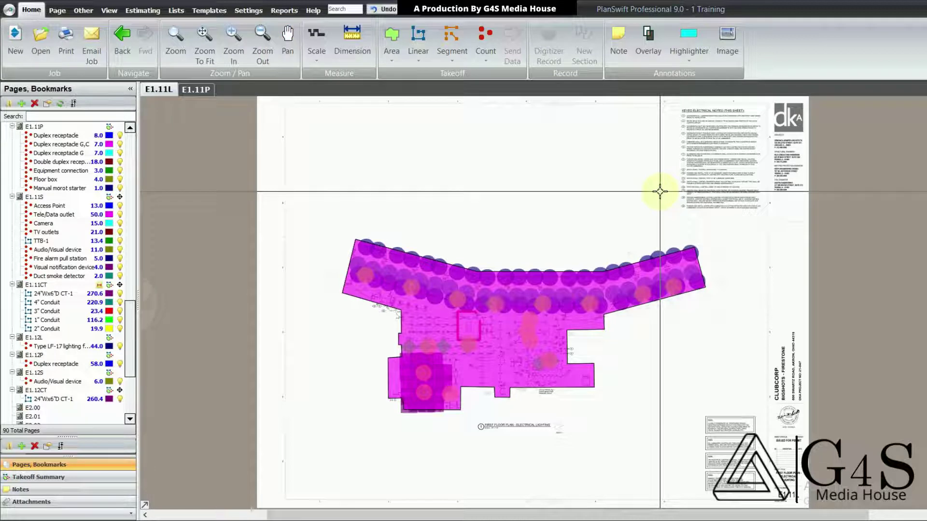